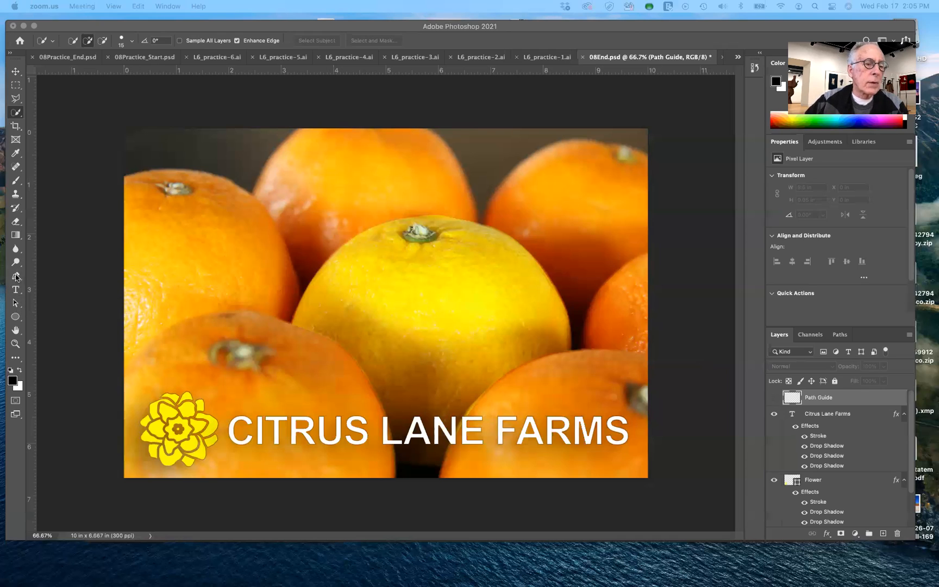
Activate the Pen tool and view its available tool variants
left_click(16, 277)
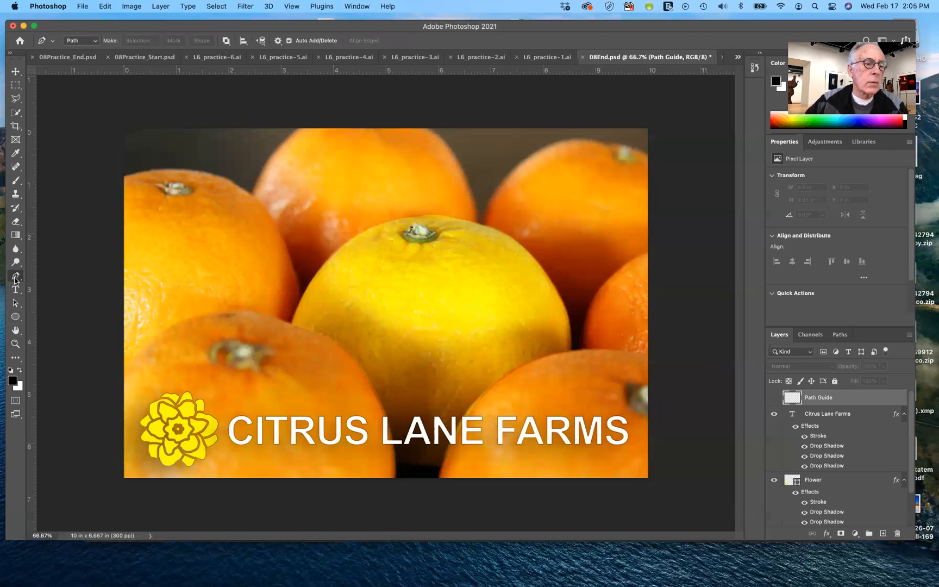
left_click(16, 278)
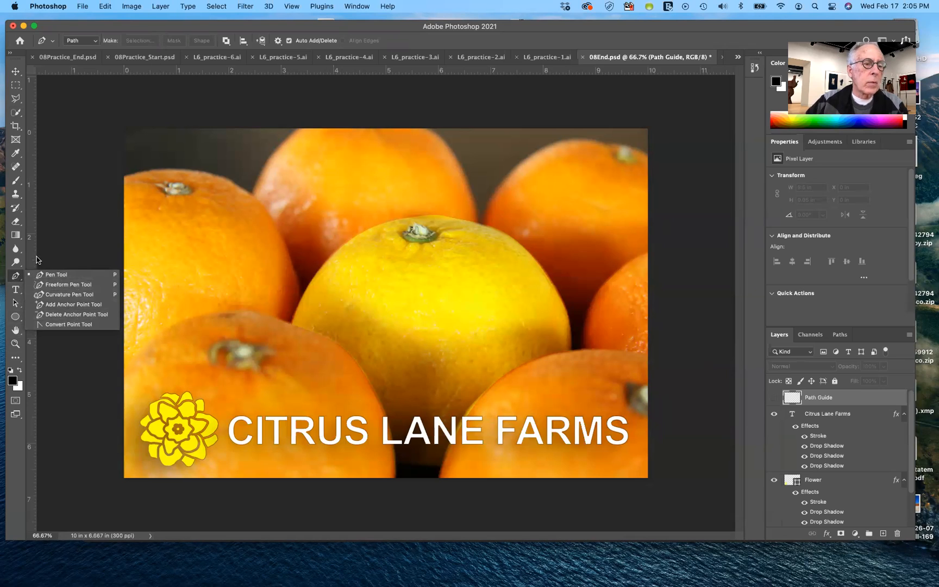
left_click(16, 279)
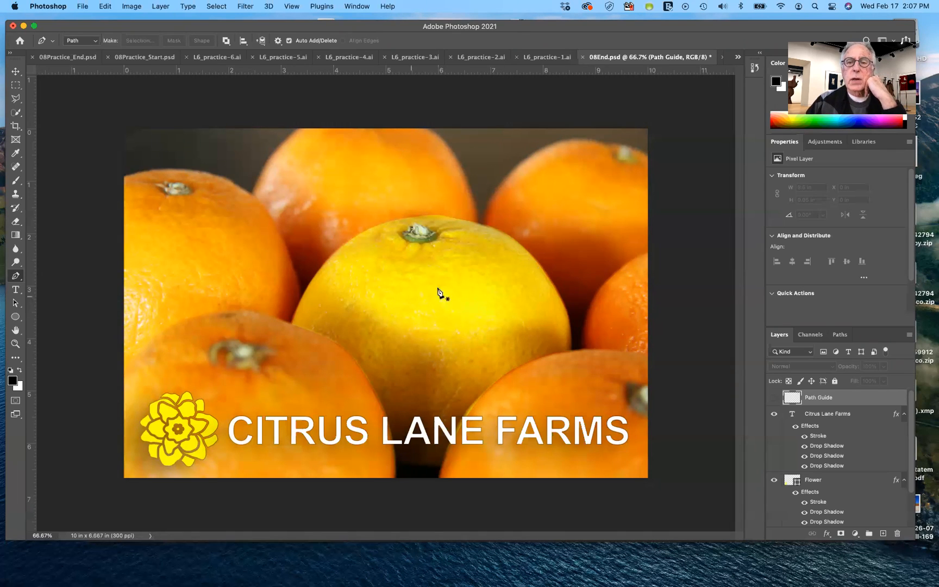
View the 08Start.psd document and the 08Practice_Start.psd practice template
left_click(737, 57)
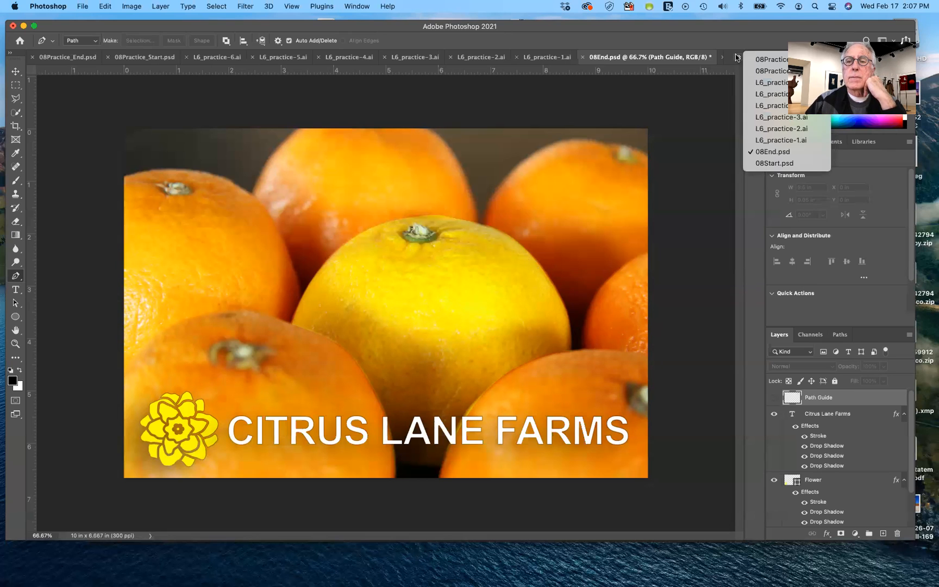
left_click(751, 164)
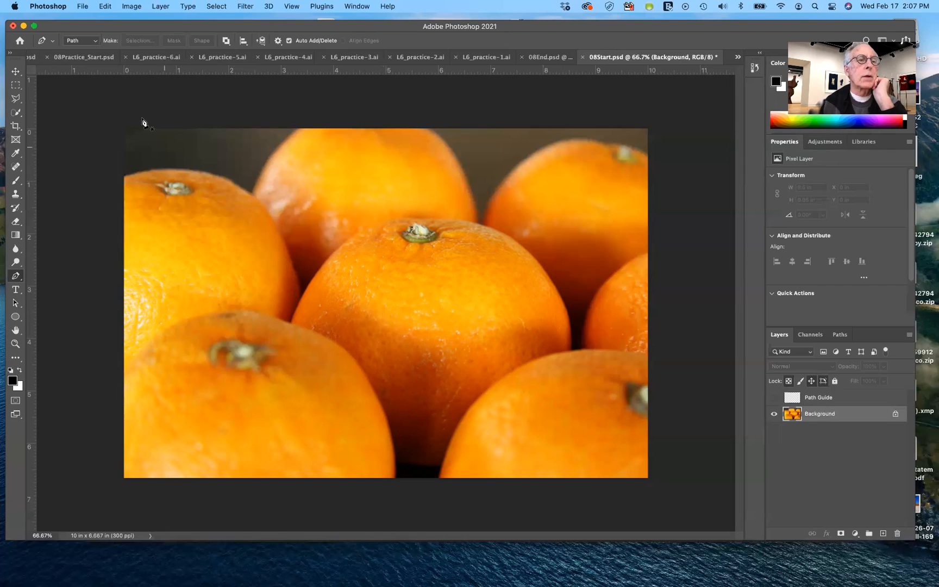
left_click(90, 59)
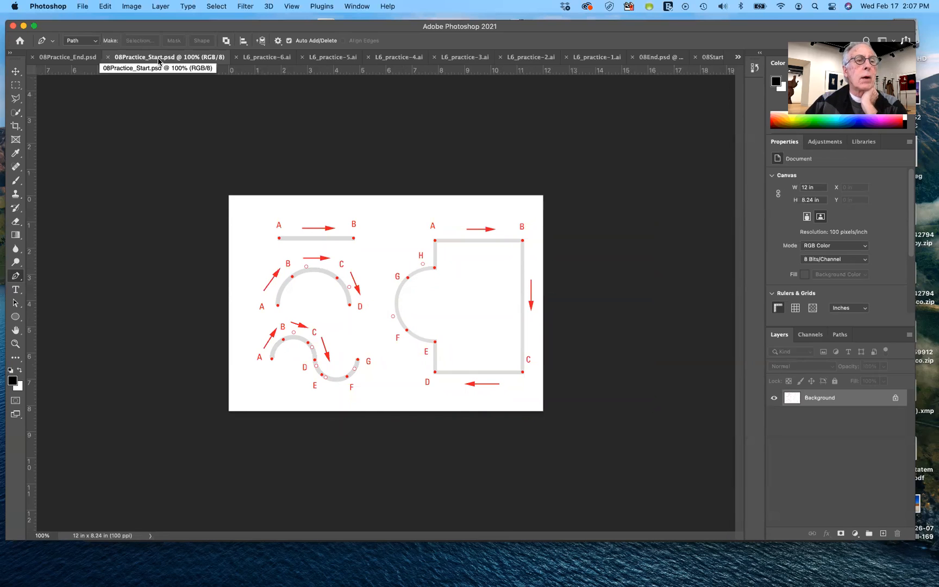
Switch to the 08Practice_End.psd document and set the Pen tool mode to Shape
left_click(73, 59)
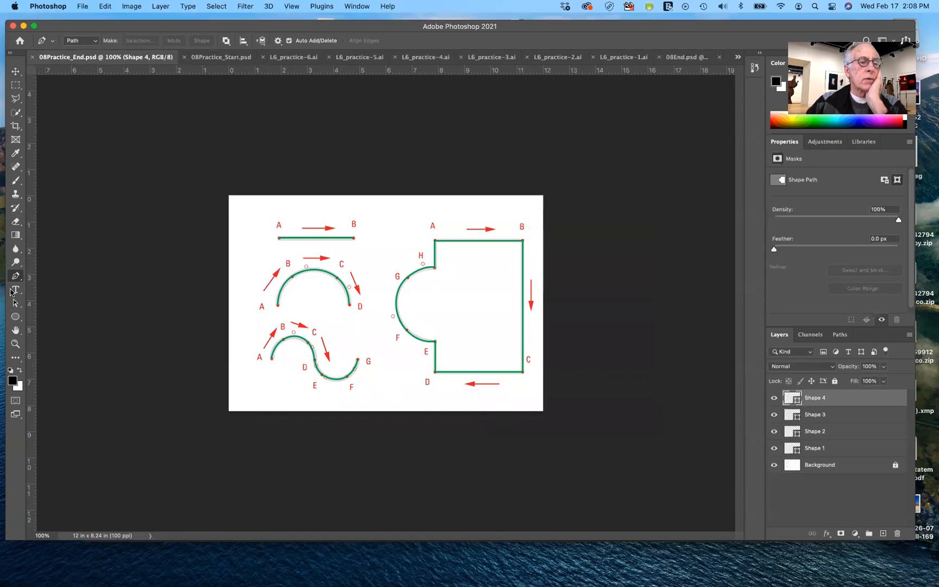
left_click(94, 43)
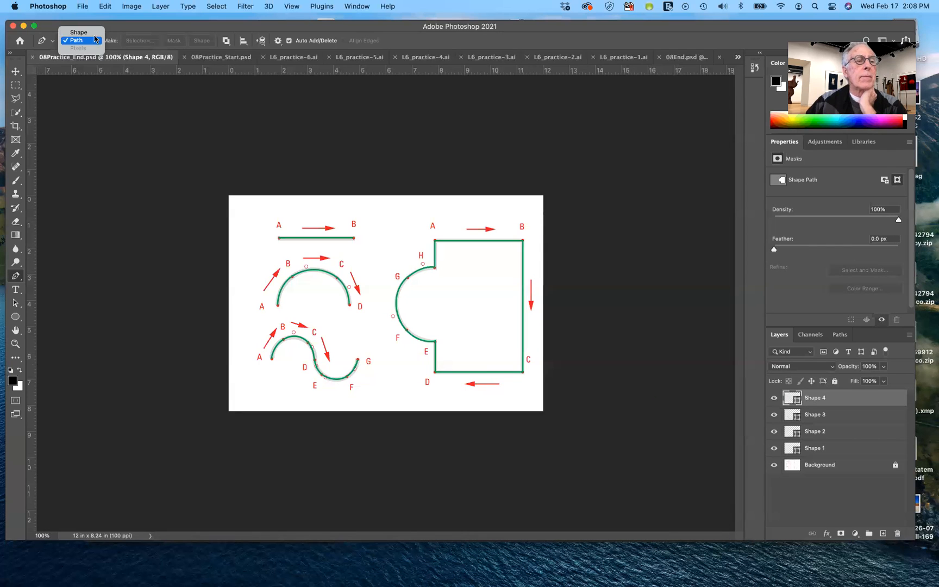
left_click(96, 32)
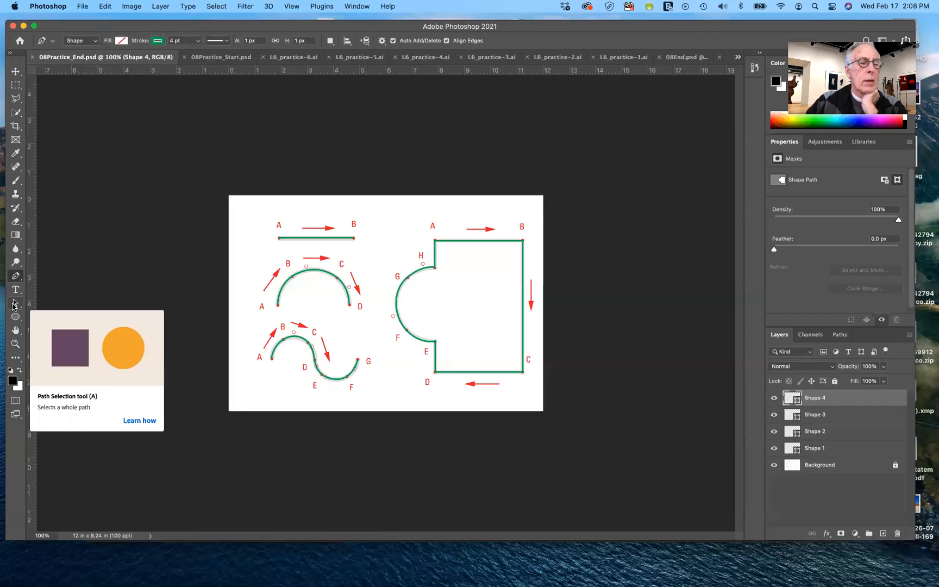
Move the entire closed A–H shape up and to the left of its guide with the Path Selection tool
left_click(14, 304)
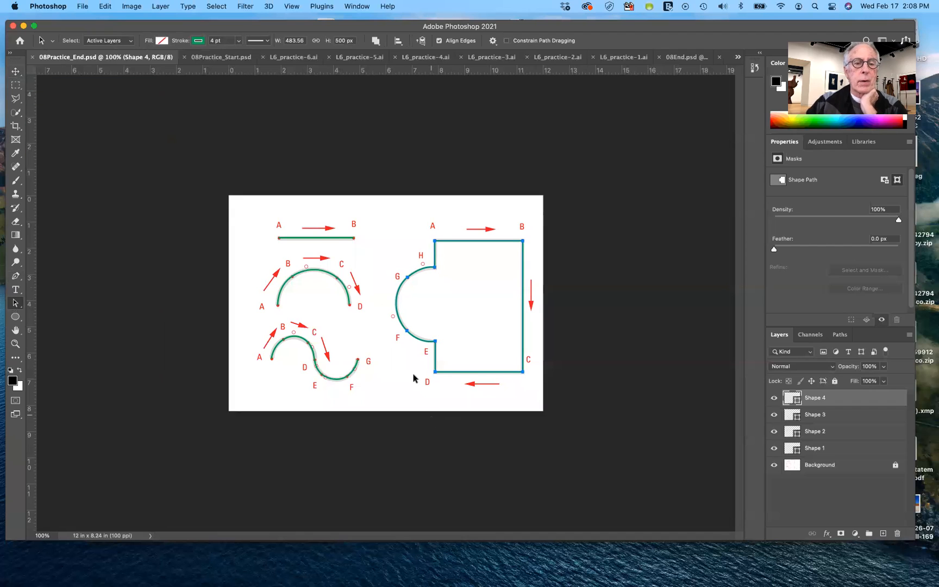
left_click(340, 241)
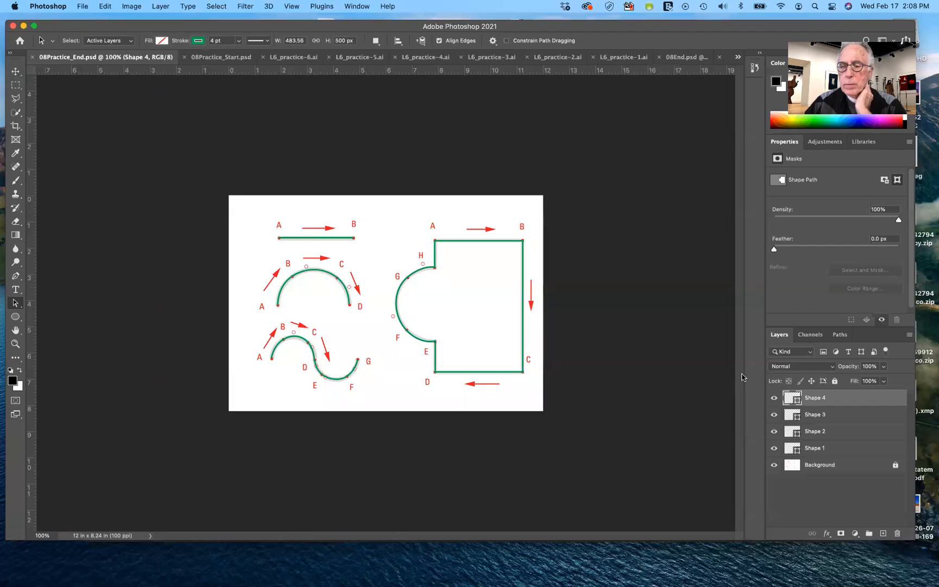
left_click(417, 275)
left_click_drag(416, 275, 387, 238)
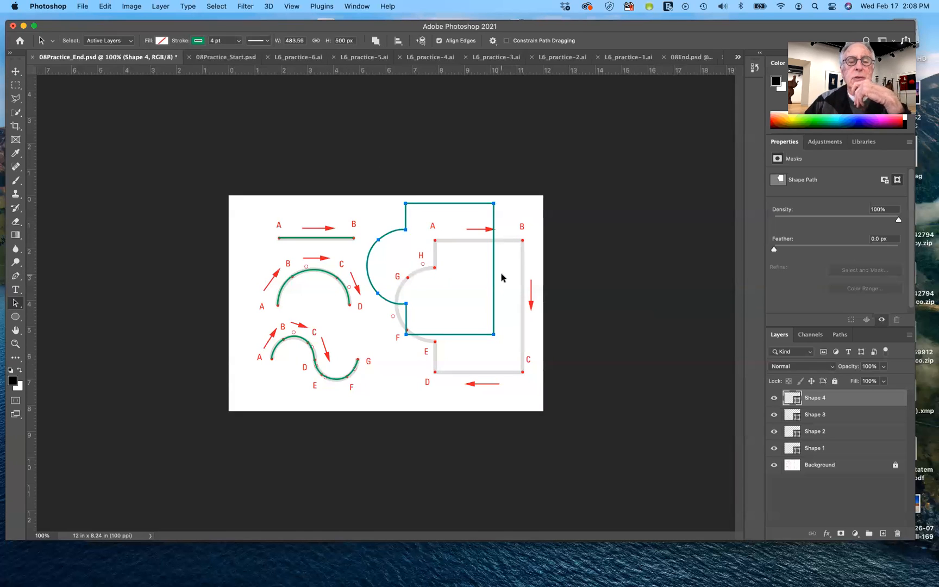
Fill the closed shape with the recently used cyan-blue colour
left_click(162, 40)
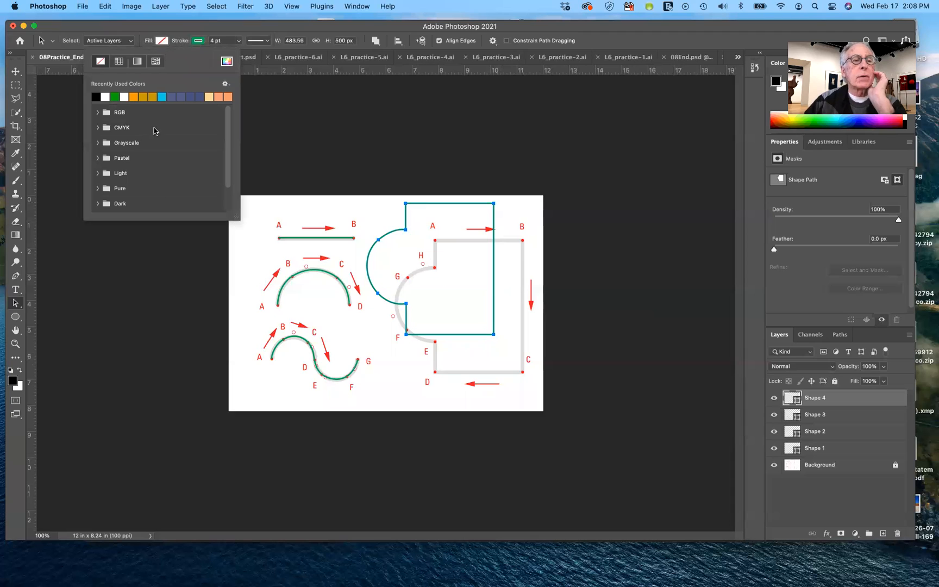
left_click(163, 97)
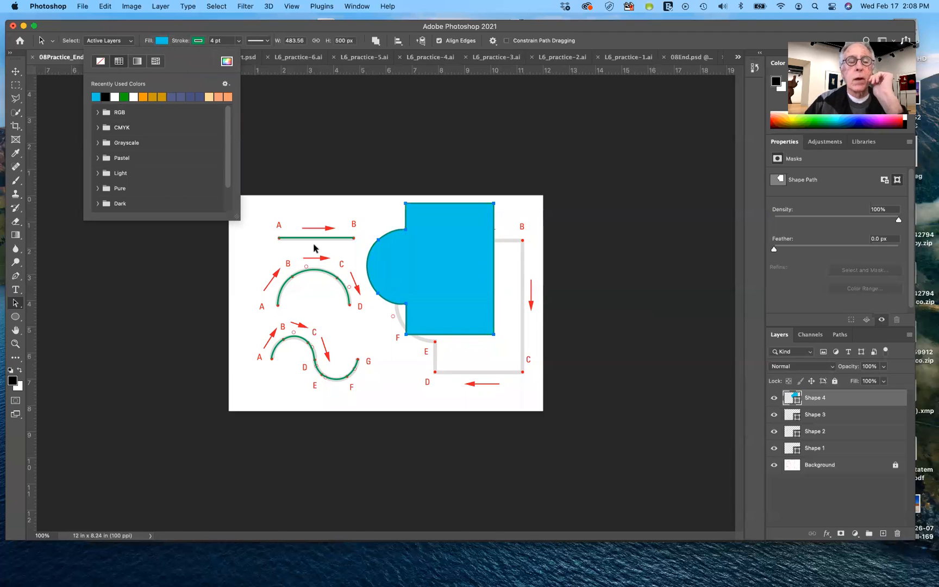
left_click(256, 265)
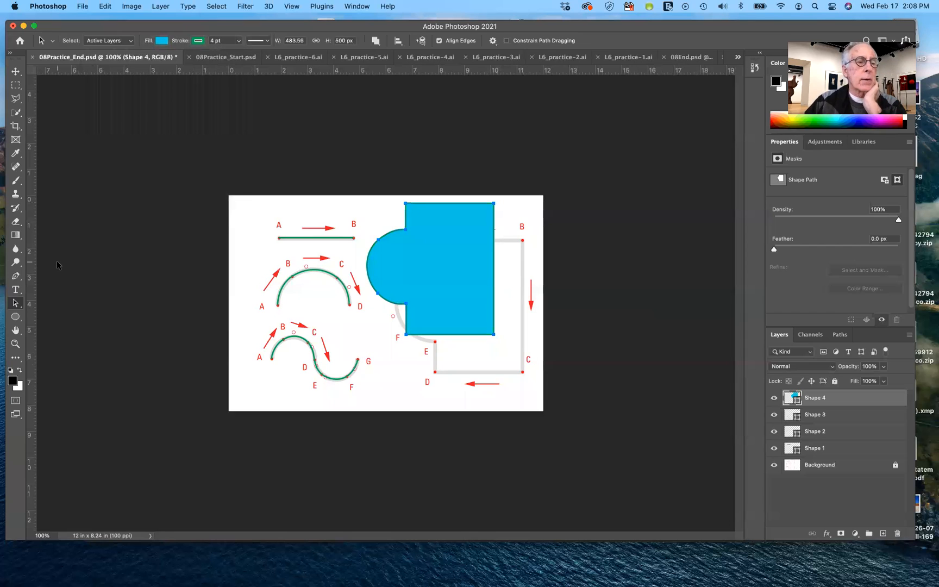
Reshape the blue shape with the Direct Selection tool by moving its upper-right corner outward and a lower anchor of its arc inward
left_click(18, 304)
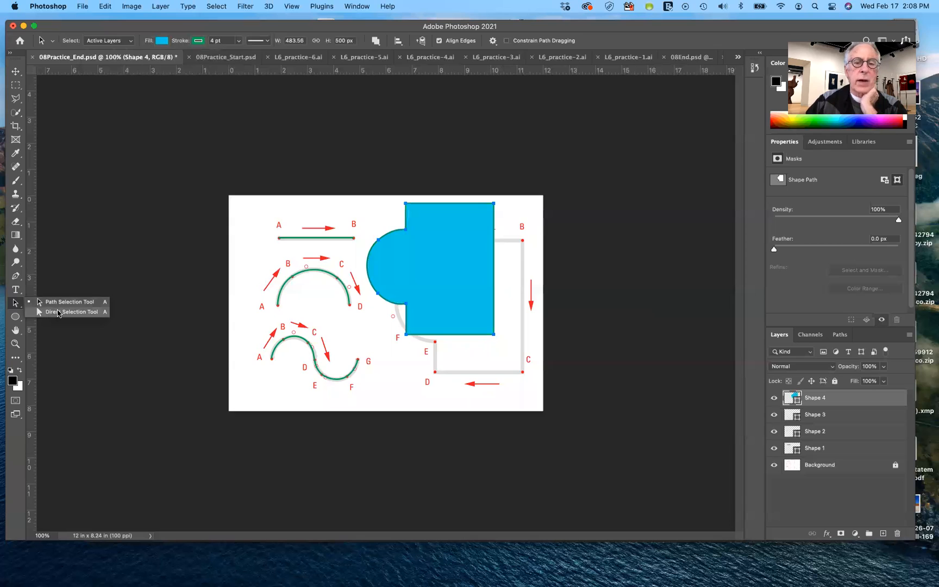
left_click(58, 312)
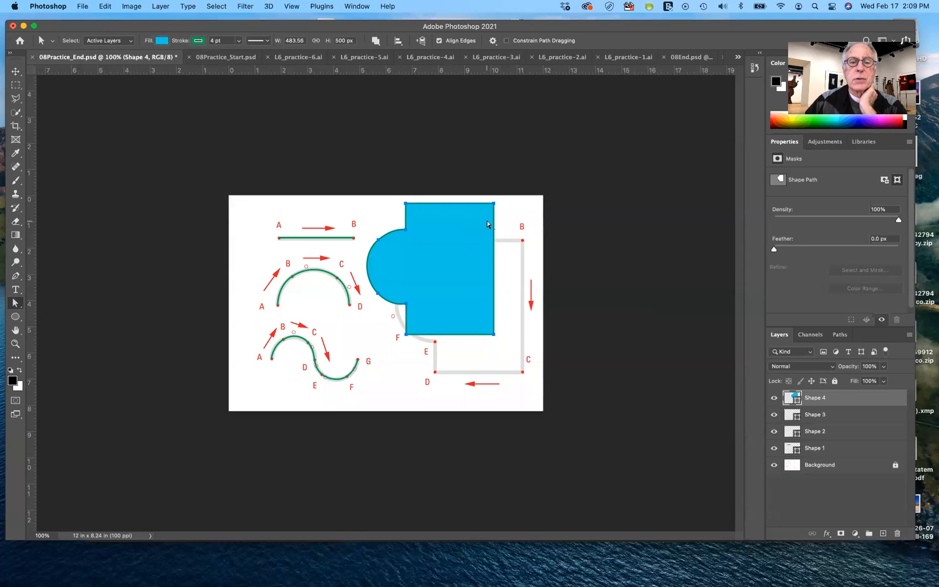
left_click_drag(494, 205, 527, 261)
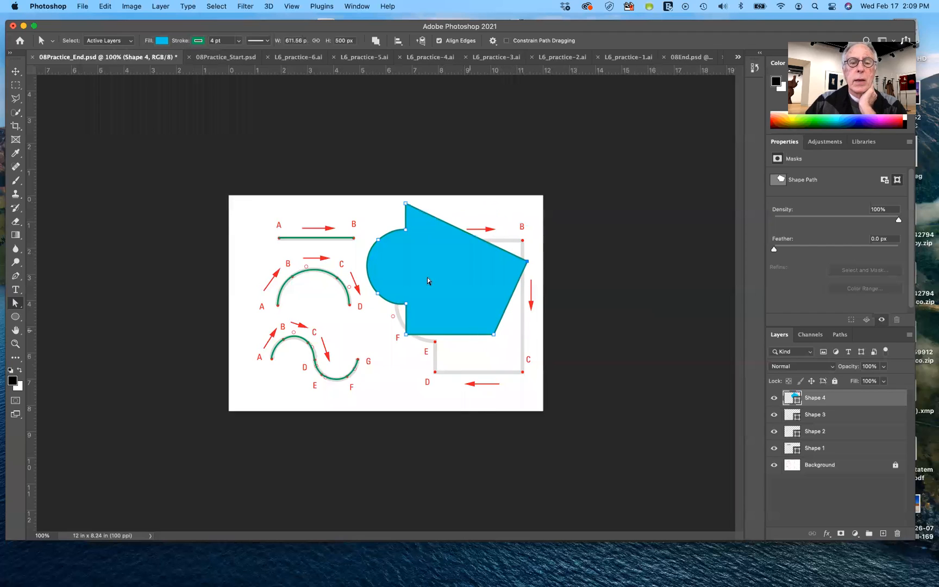
left_click(378, 294)
left_click_drag(399, 265, 397, 267)
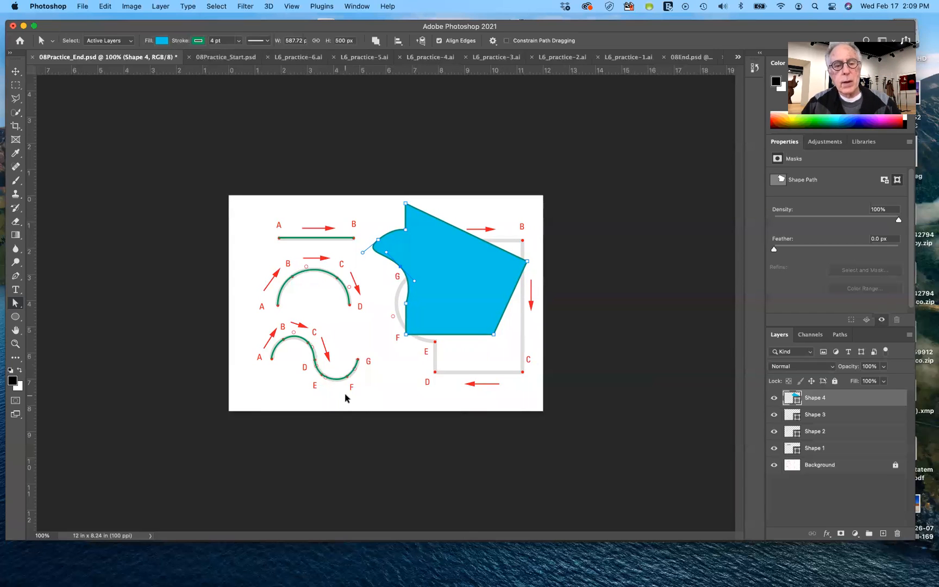
Undo the anchor edits, the blue fill and the move of the closed shape
key("super+z")
key("super+z")
key("super+z")
key("super+z")
key("super+z")
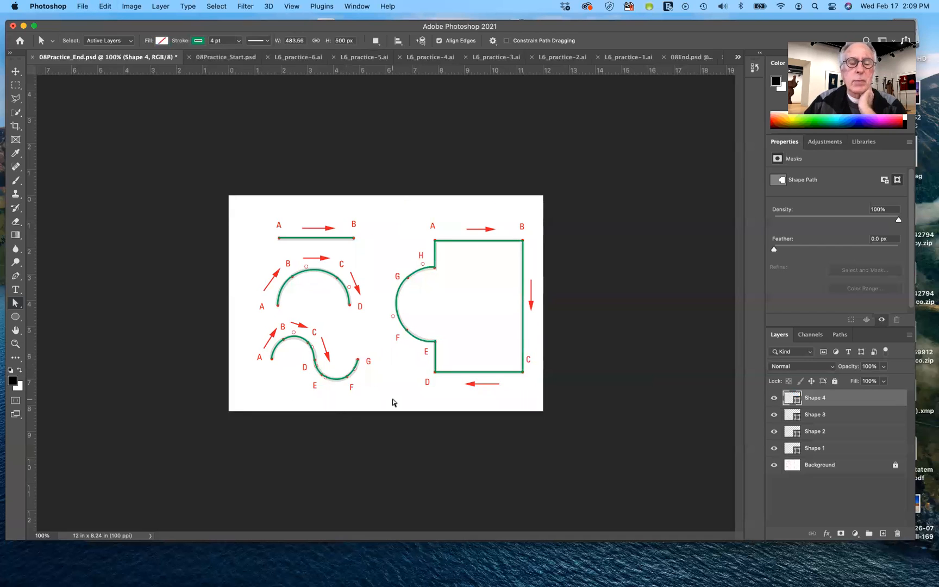
In 08Practice_Start.psd, draw a straight line from A to B on the top guide using the Pen tool with a precise cursor
left_click(232, 58)
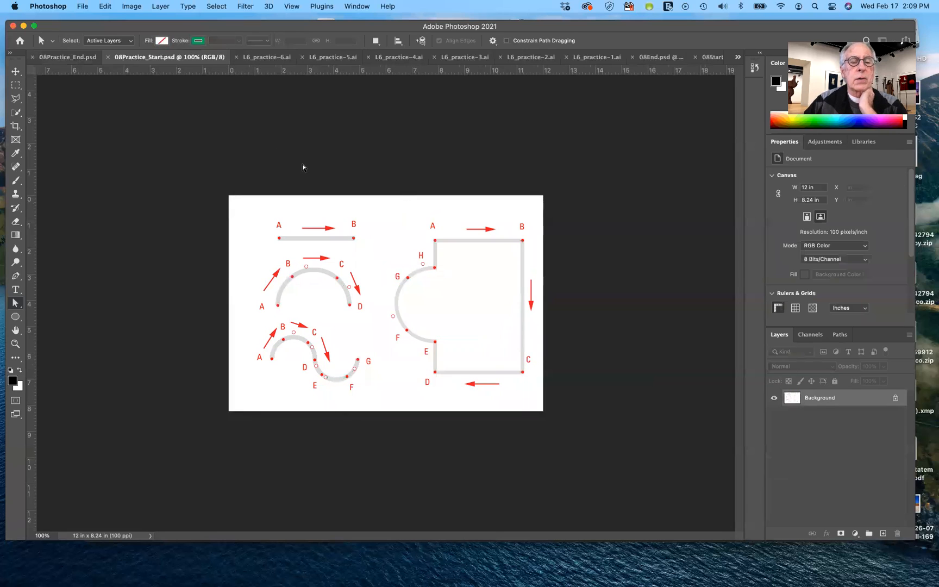
left_click(17, 276)
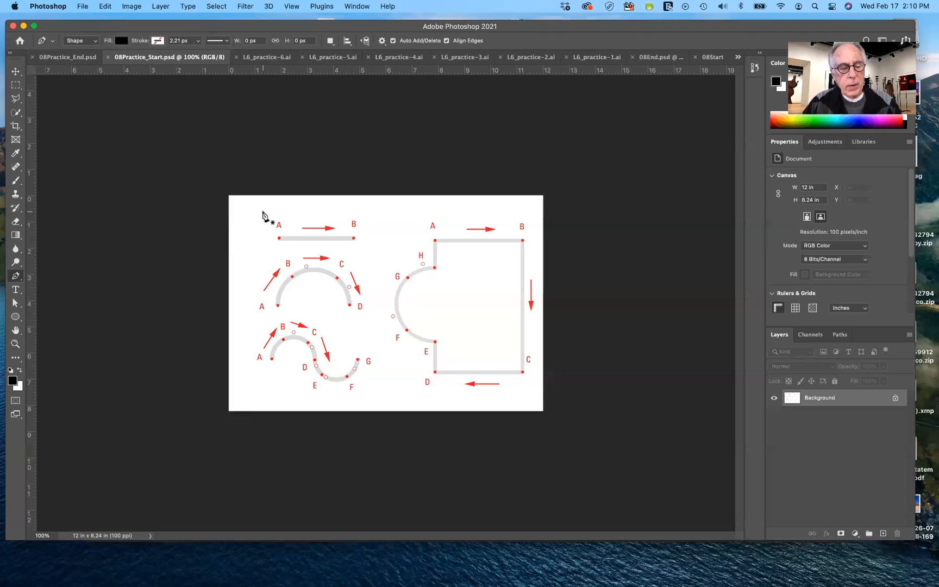
key("Caps_Lock")
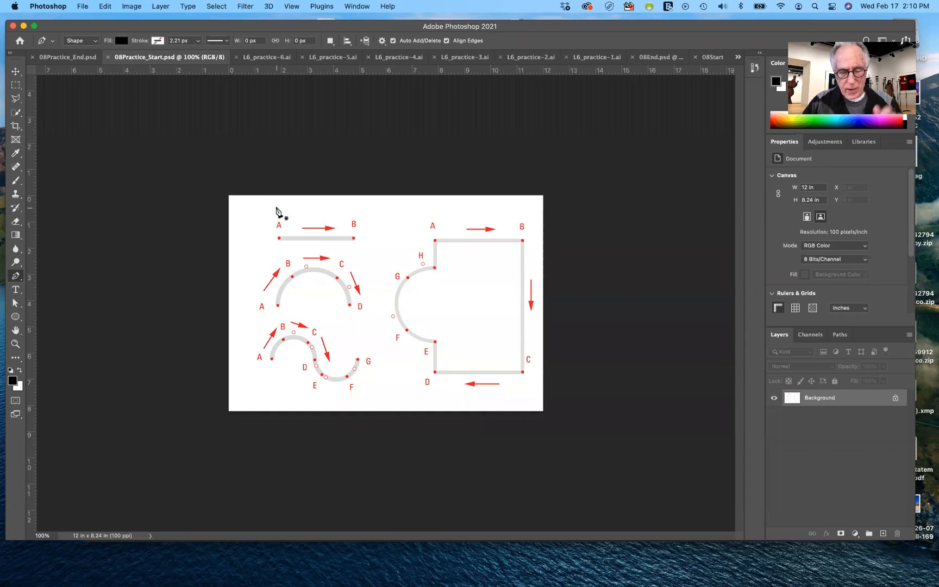
left_click(278, 238)
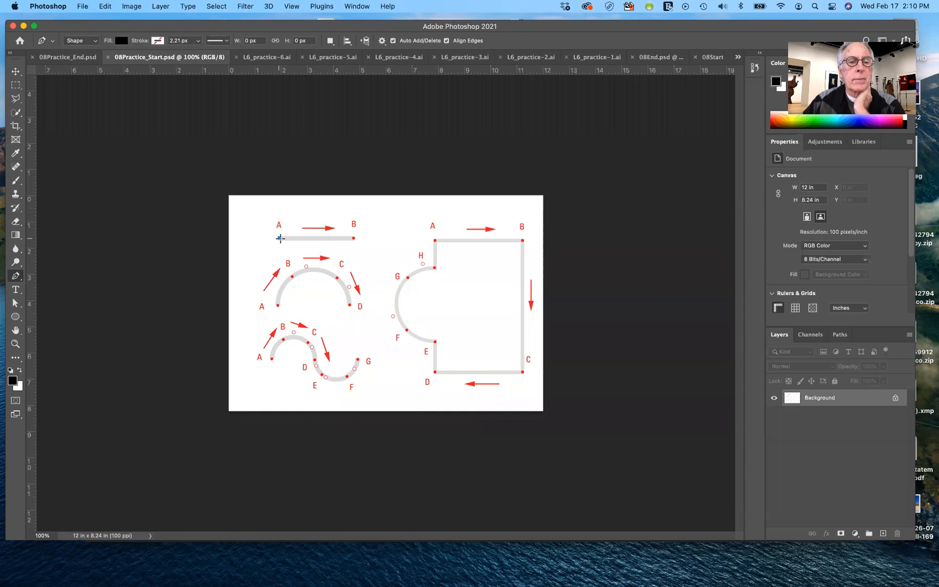
left_click(353, 237)
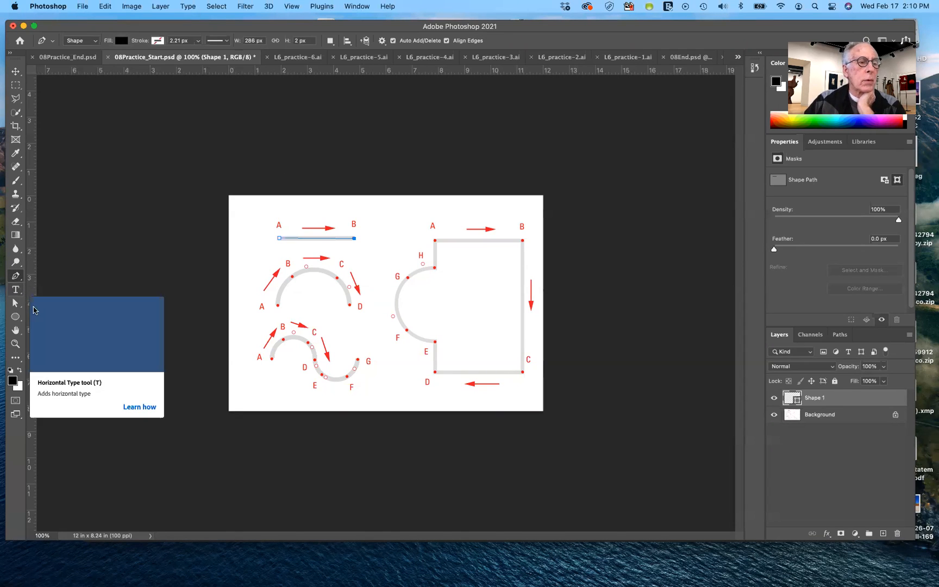
Select the A–B line with the Path Selection tool and set its fill to none
left_click(16, 303)
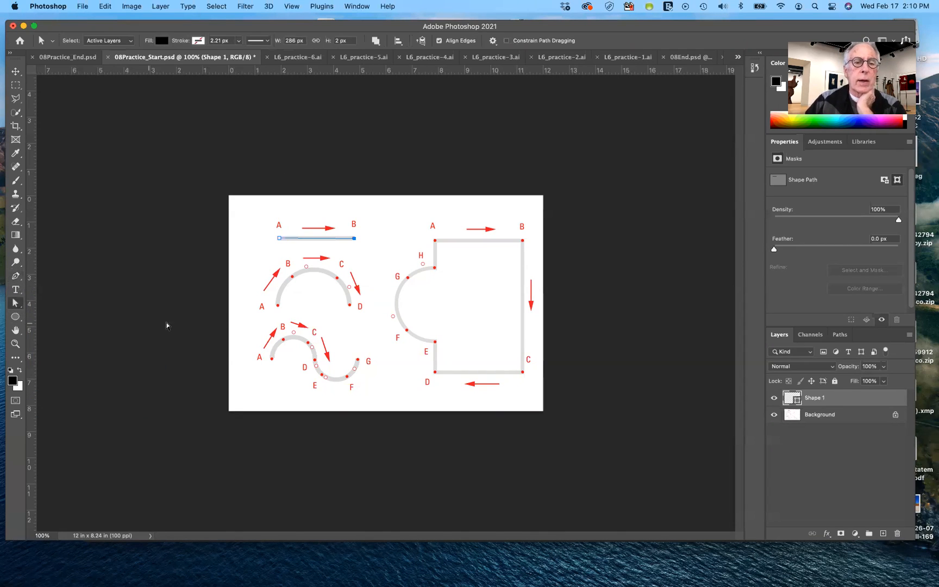
left_click(261, 271)
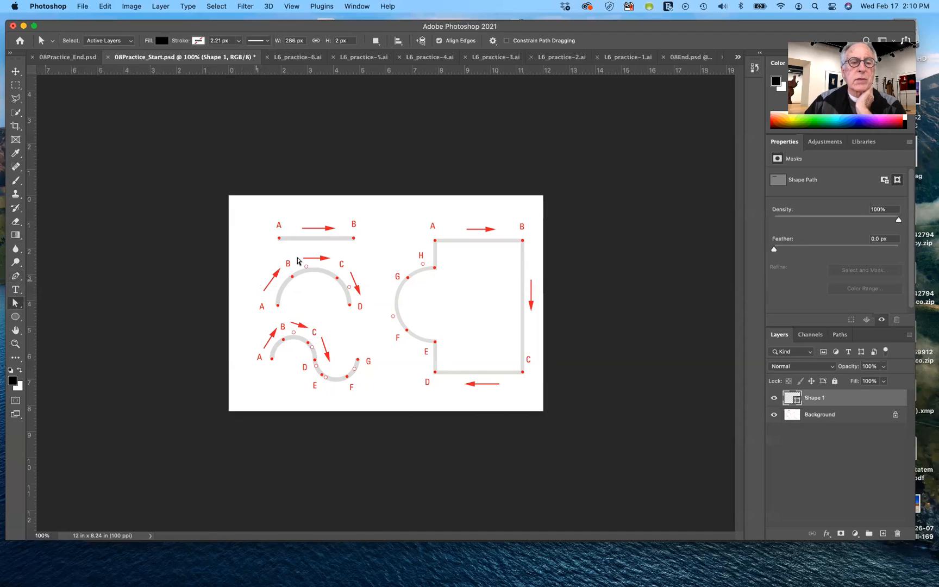
left_click(340, 239)
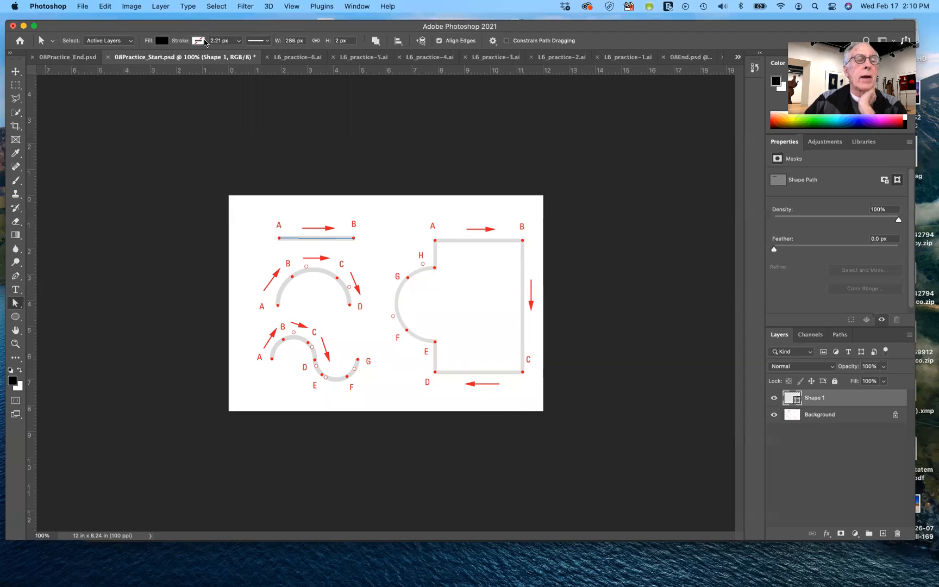
left_click(161, 41)
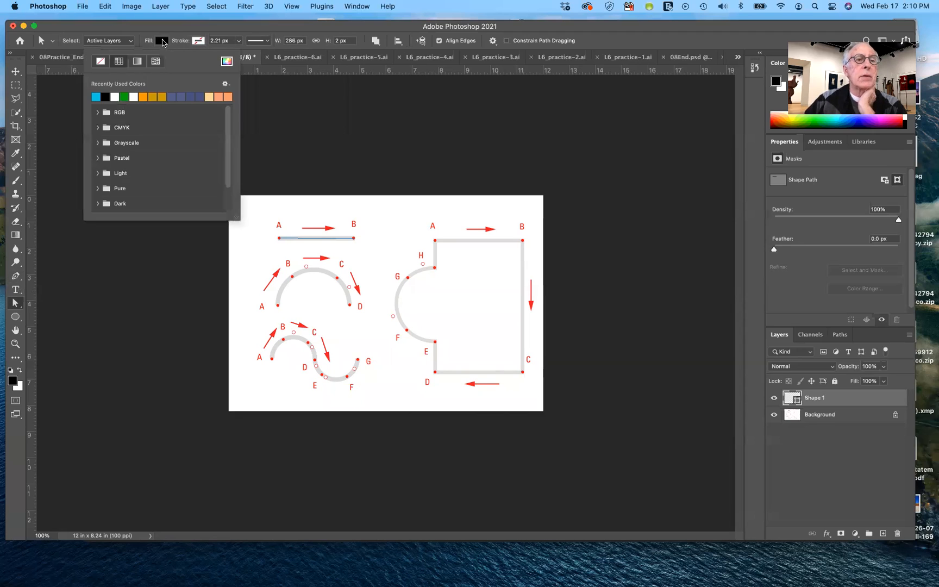
left_click(102, 62)
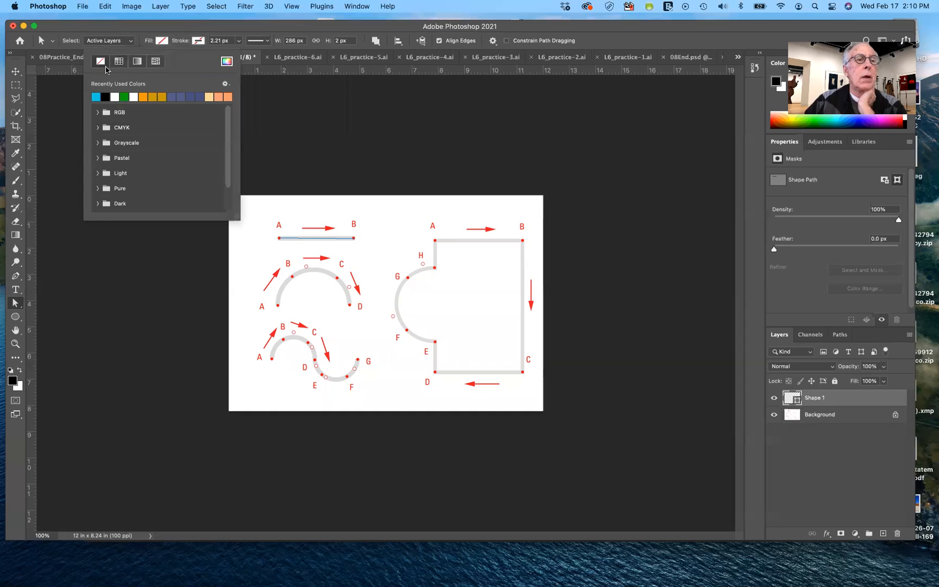
Give the A–B line a green stroke with a width of 3 px
left_click(197, 43)
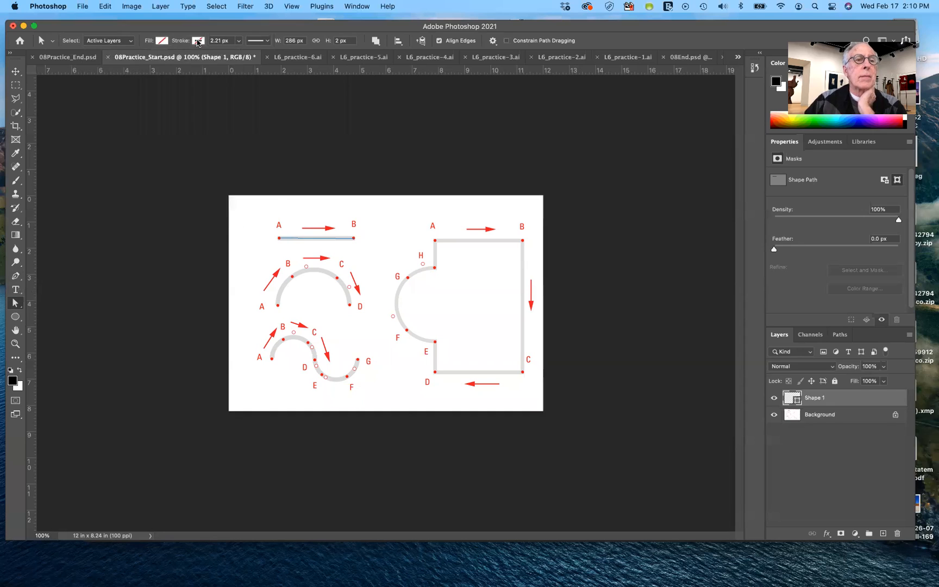
left_click(161, 96)
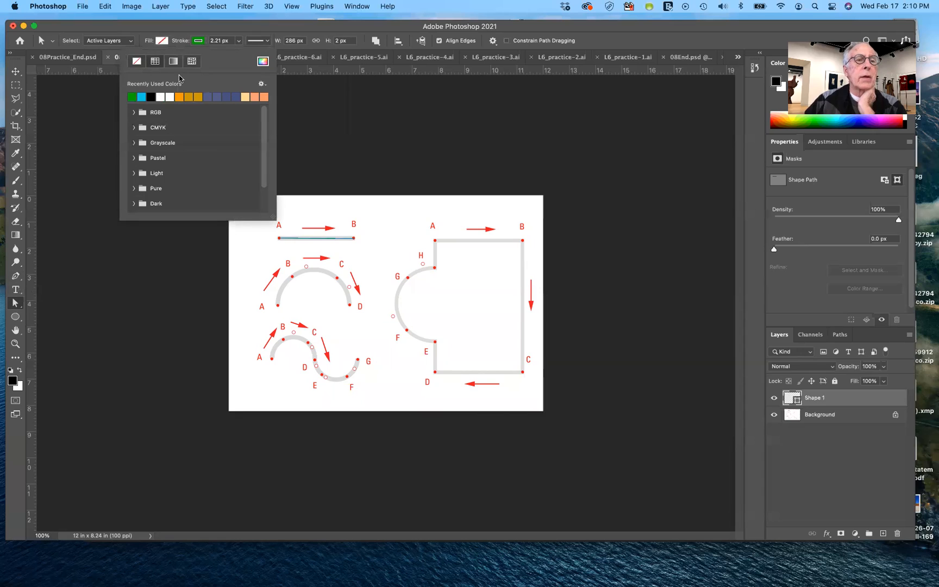
double_click(220, 40)
type("3")
key("Tab")
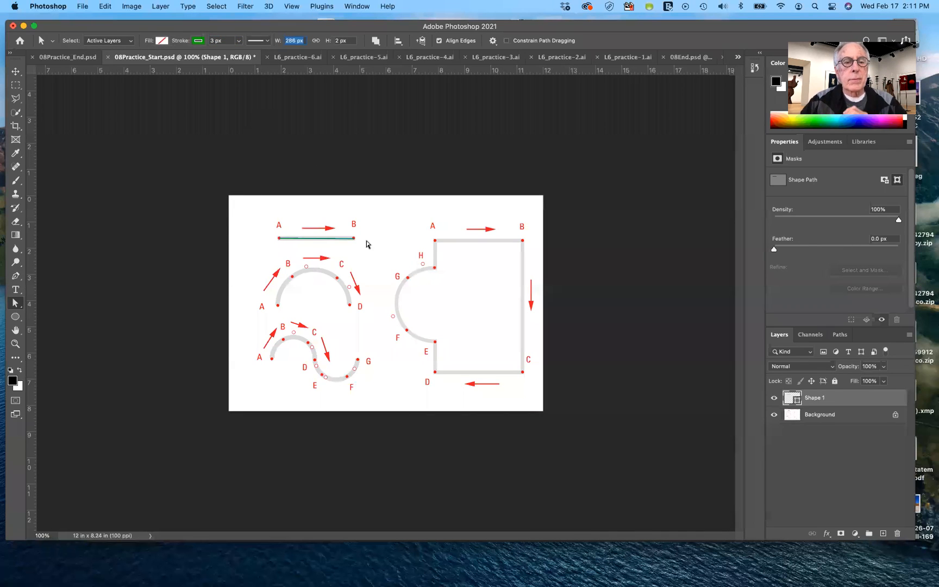
left_click(348, 244)
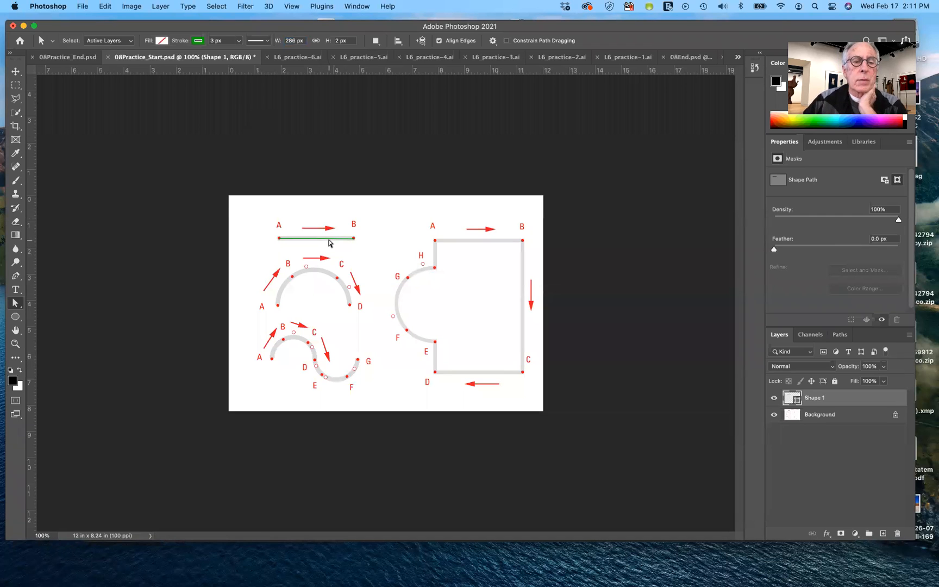
left_click(329, 239)
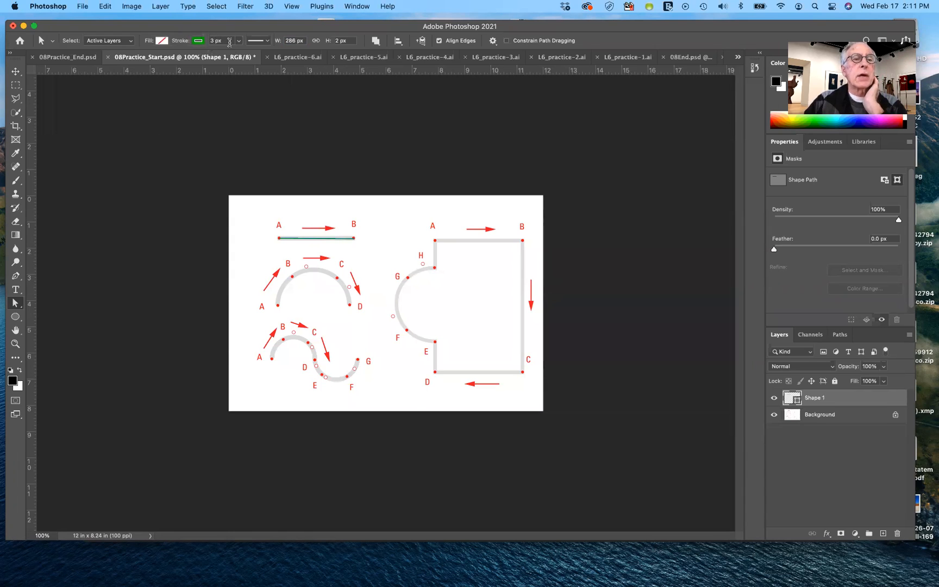
Set the A–B line's stroke width to 8 px
left_click(239, 41)
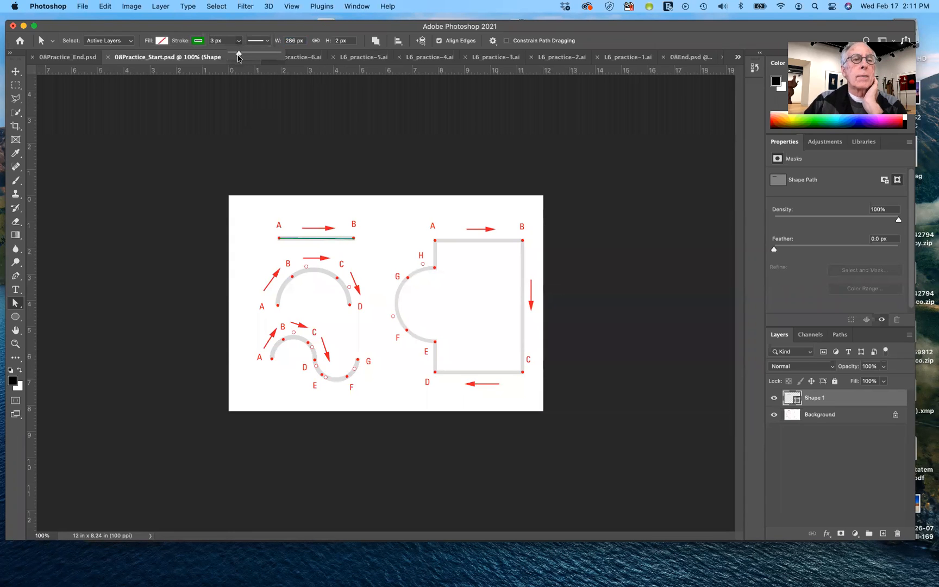
left_click_drag(237, 54, 240, 55)
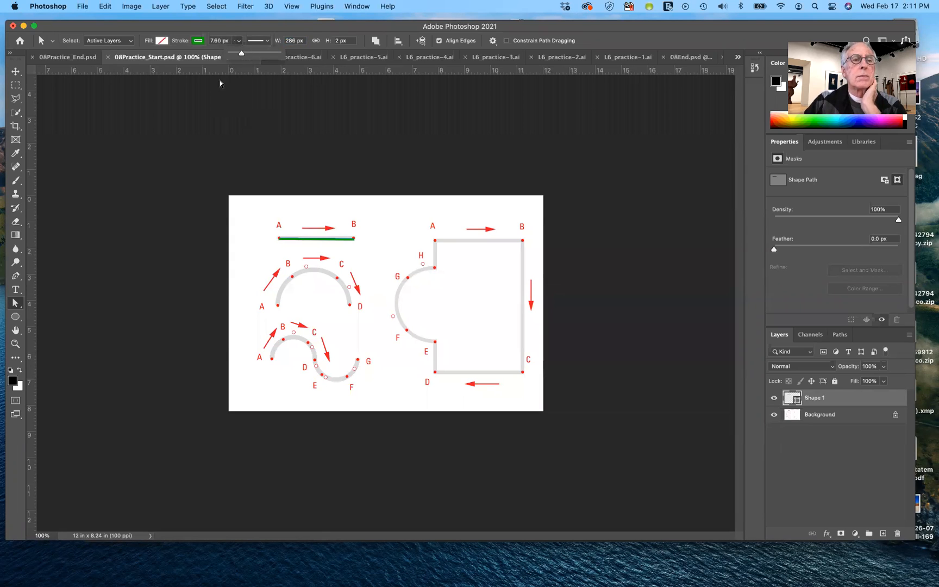
left_click(222, 40)
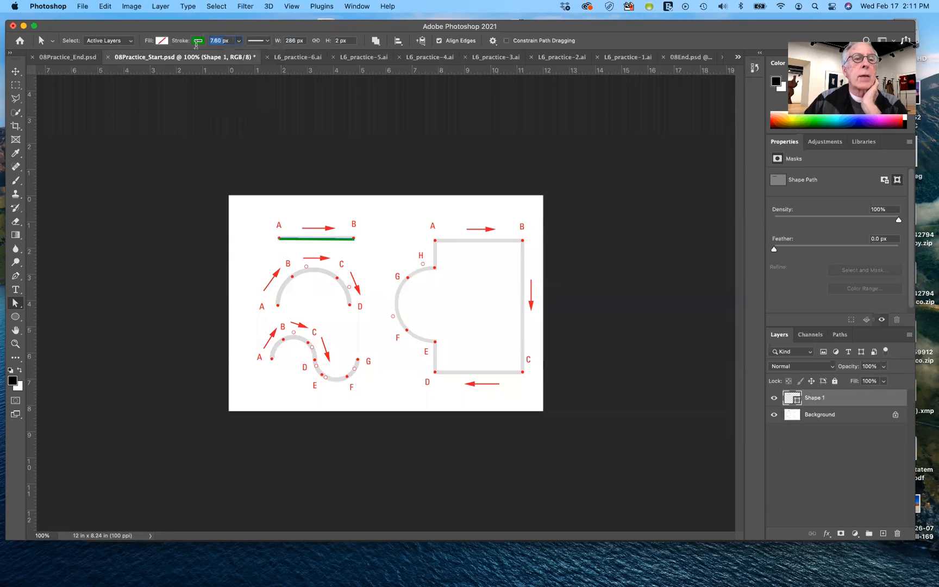
type("8")
key("Tab")
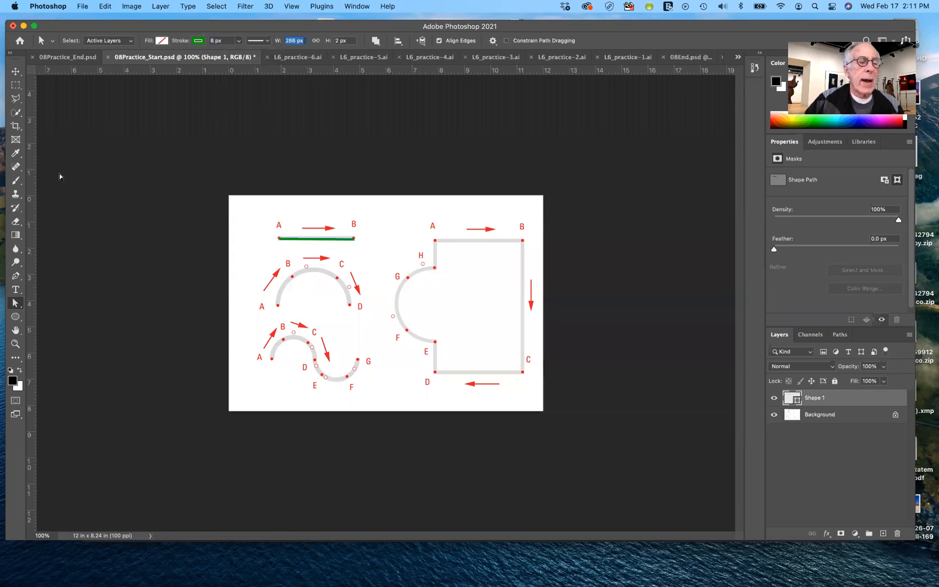
Try moving only the line's end anchor at B upward with the Direct Selection tool, and undo the move
left_click(361, 247)
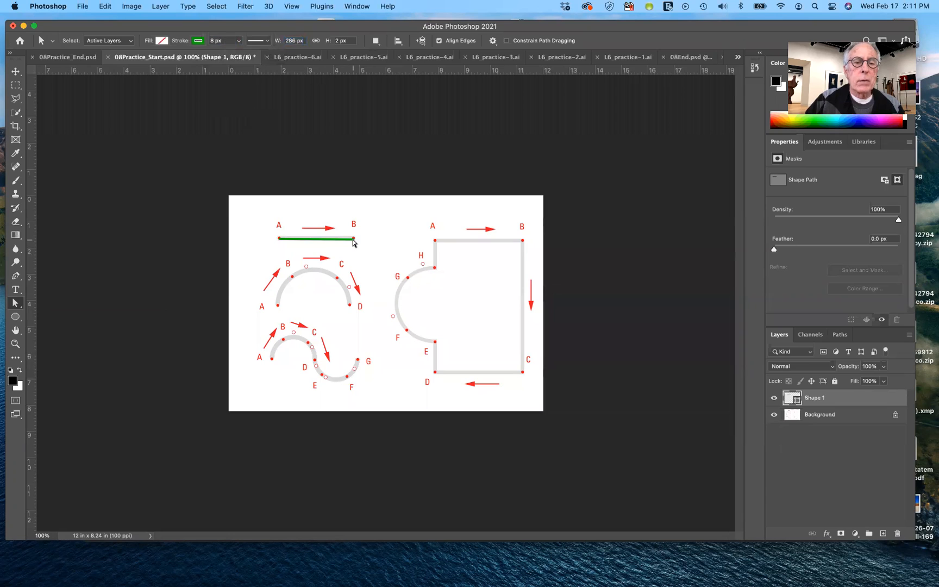
left_click(354, 242)
left_click_drag(355, 238, 356, 206)
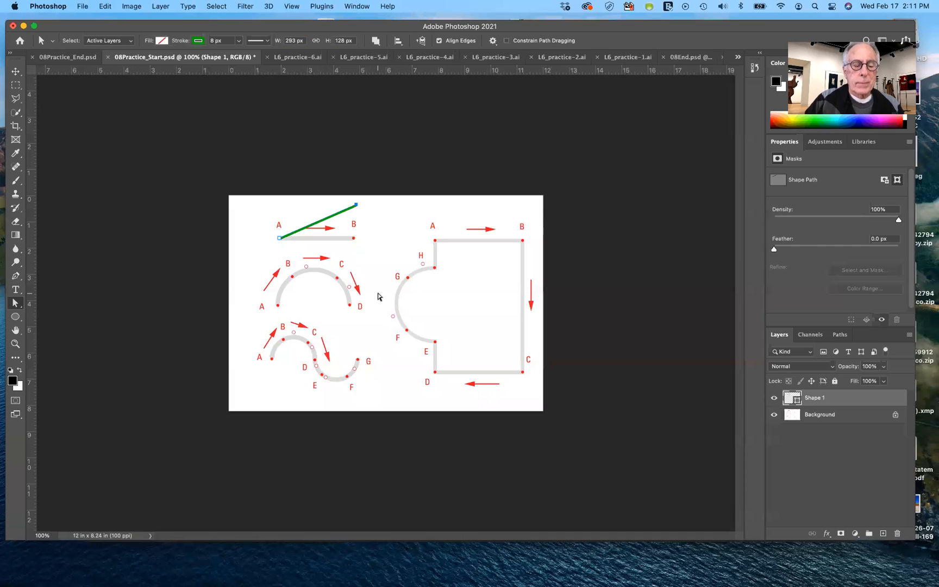
key("super+z")
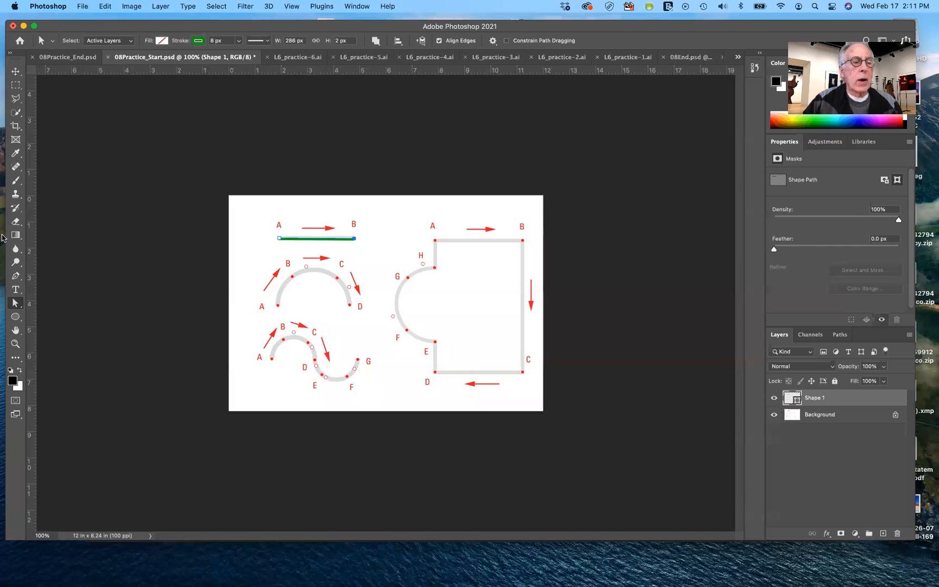
Try moving the whole A–B line into the large guide shape with the Path Selection tool, and undo the move
right_click(15, 304)
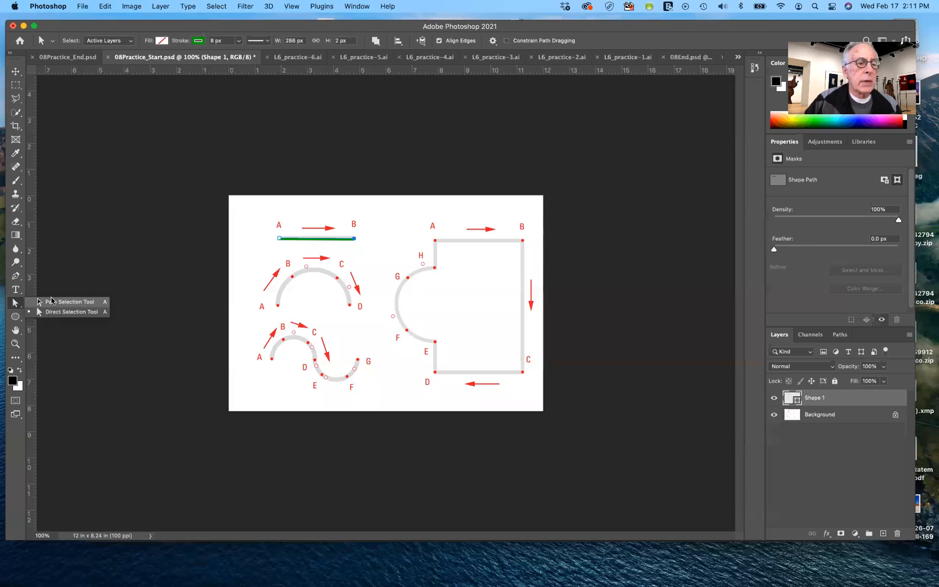
left_click(57, 304)
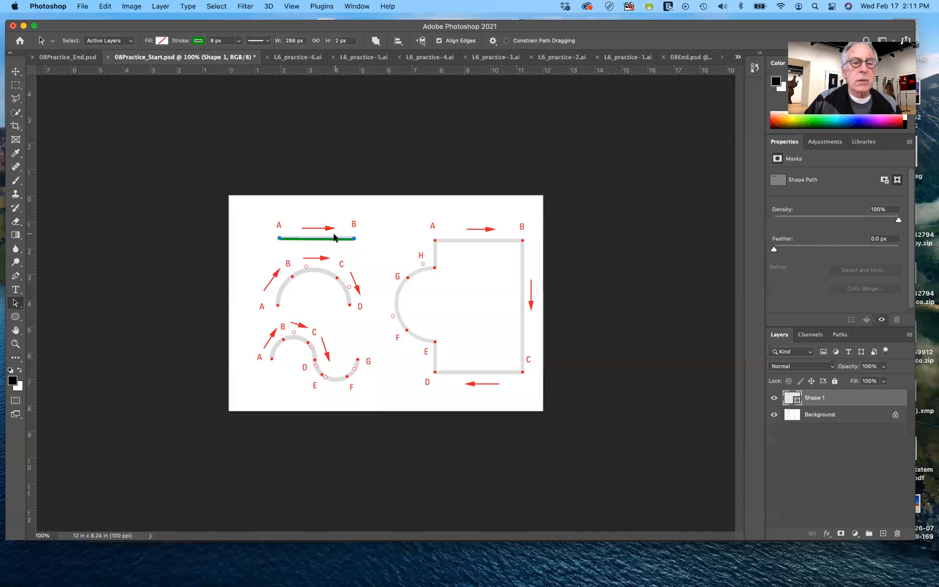
left_click_drag(333, 242, 480, 300)
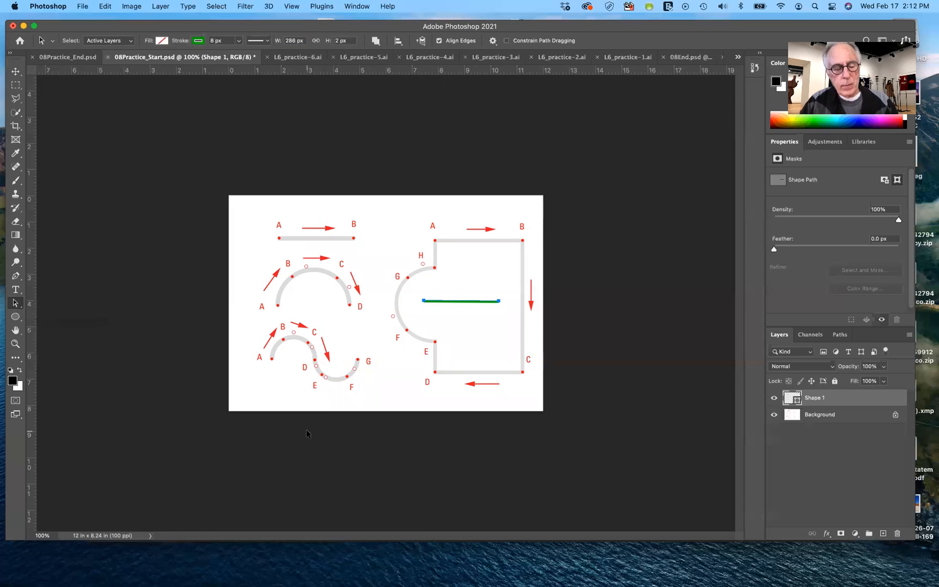
key("super+z")
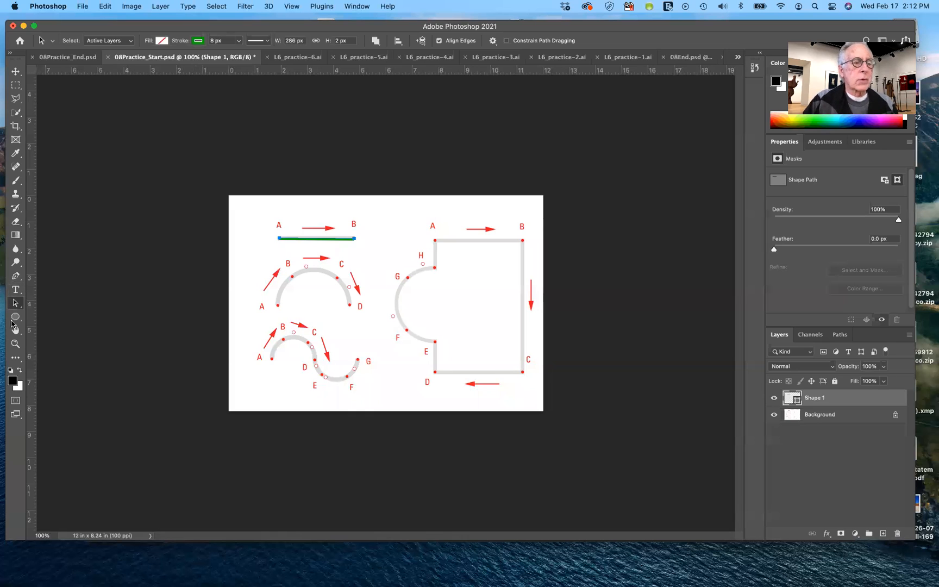
Trace the arch guide from A to D with the Pen tool, pulling direction handles at B and C to the open circles
left_click(16, 278)
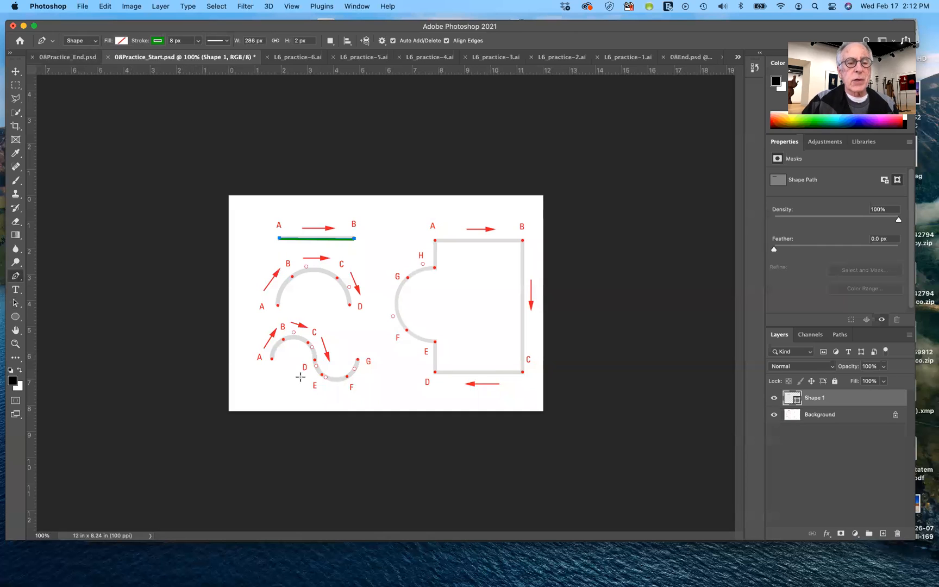
left_click(279, 305)
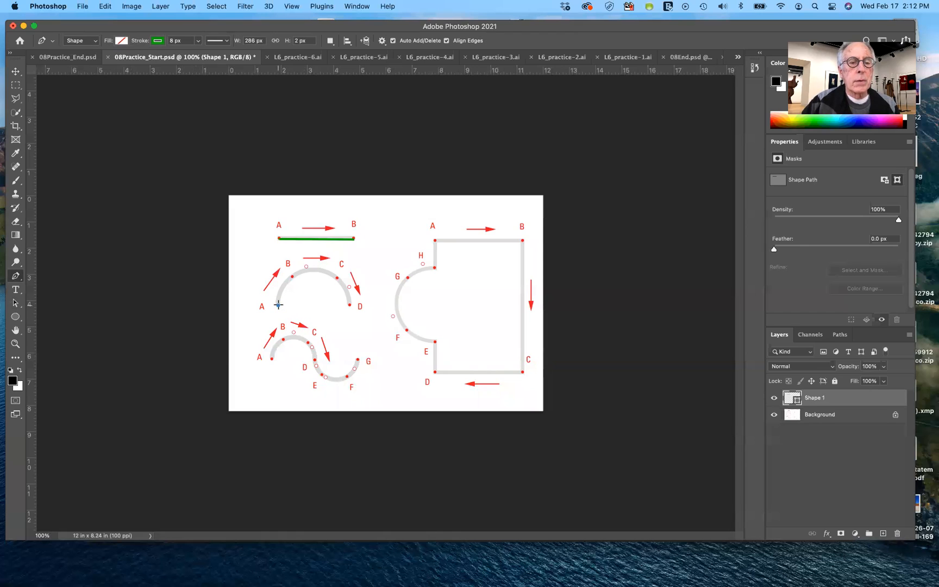
left_click(292, 276)
left_click_drag(293, 276, 306, 267)
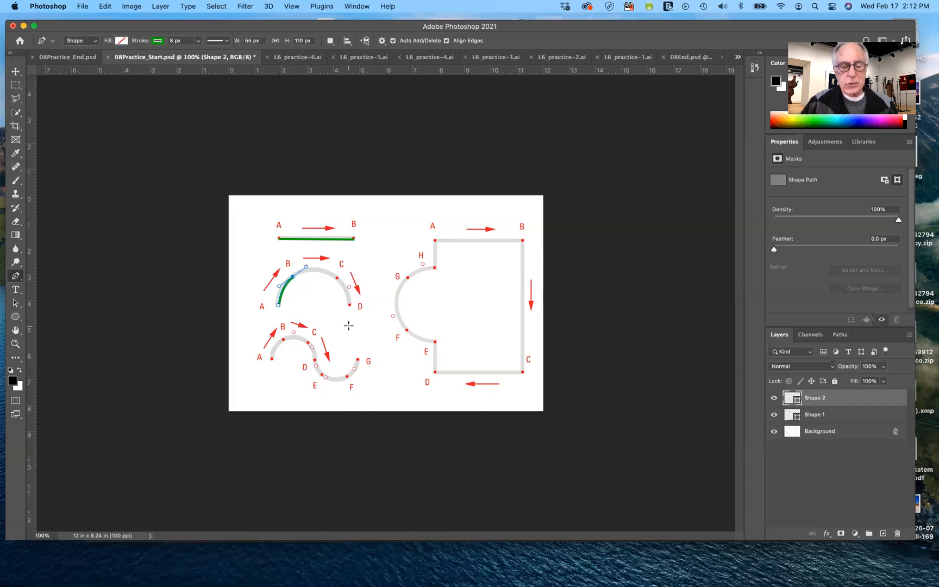
scroll(348, 325, "up", 5)
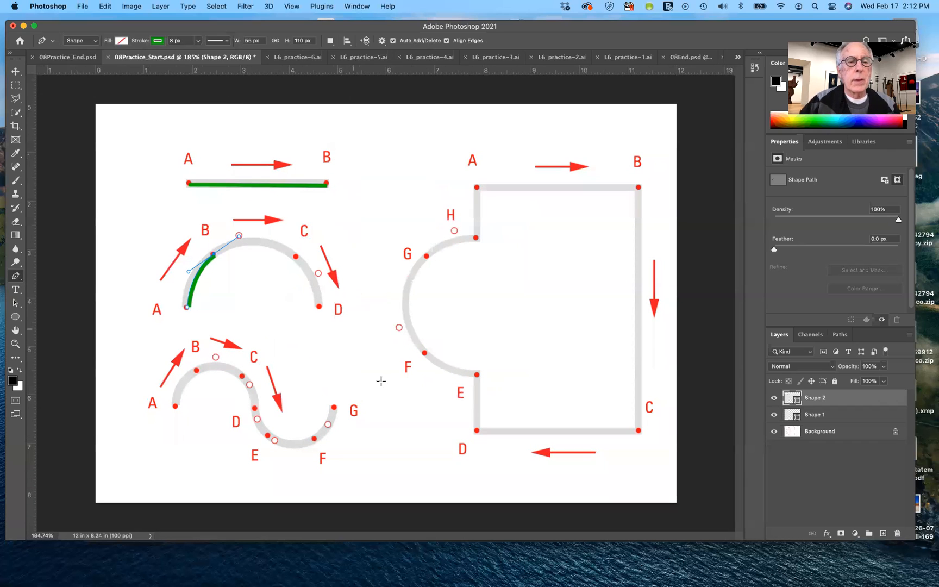
left_click(296, 256)
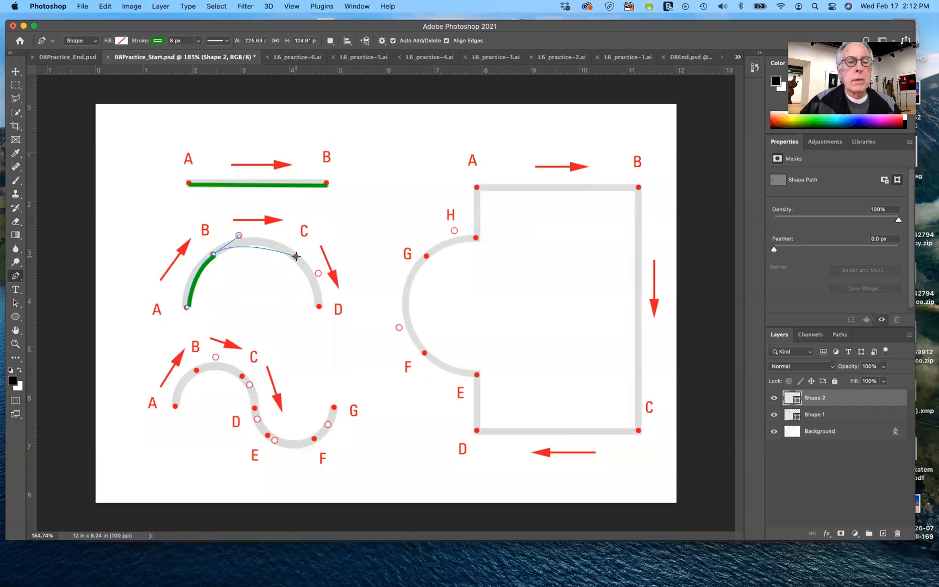
left_click_drag(296, 256, 319, 274)
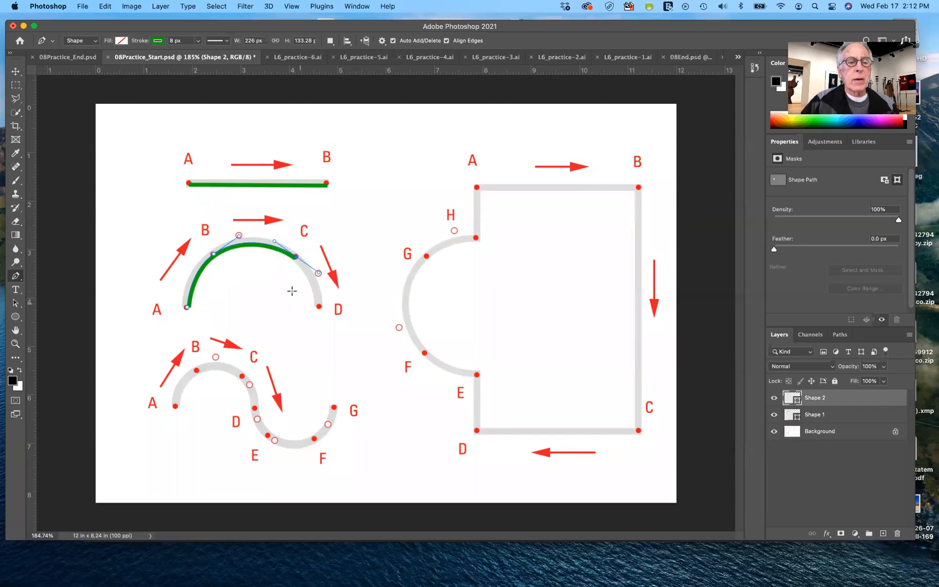
left_click(319, 307)
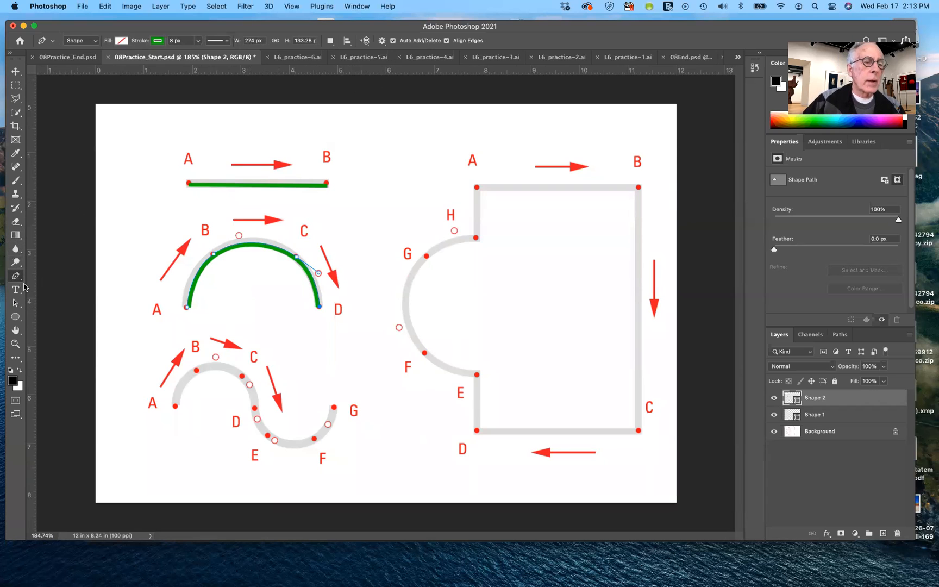
Try moving the entire arch into the large guide shape with the Path Selection tool, and undo the move
left_click(18, 303)
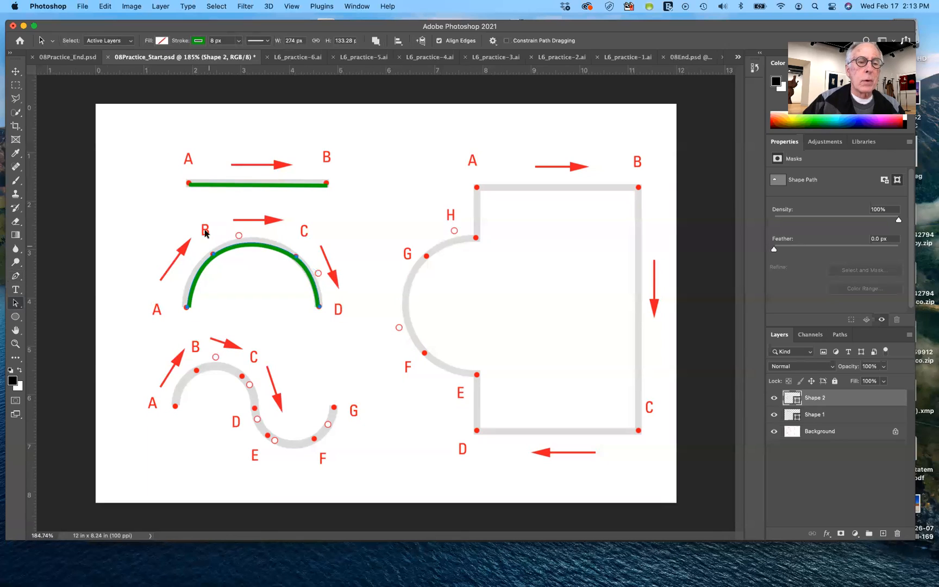
left_click_drag(242, 249, 566, 255)
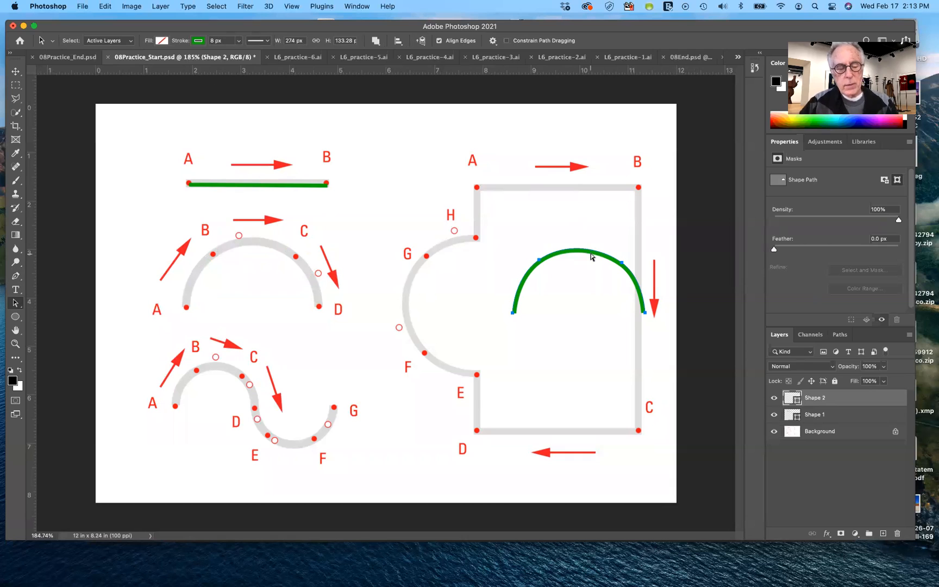
key("super+z")
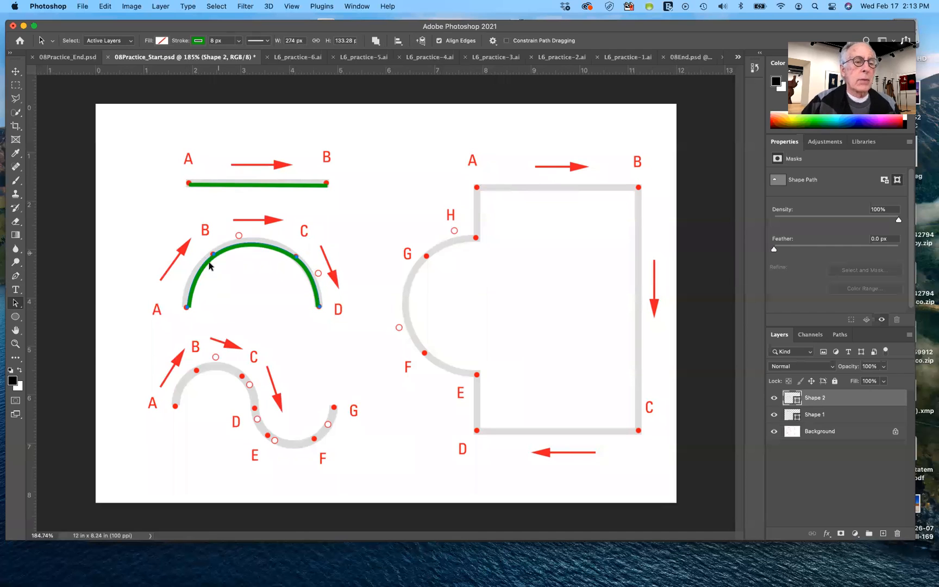
Fine-tune the arch's anchor points at A, B and C on the guide with the Direct Selection tool
left_click_drag(15, 304, 61, 314)
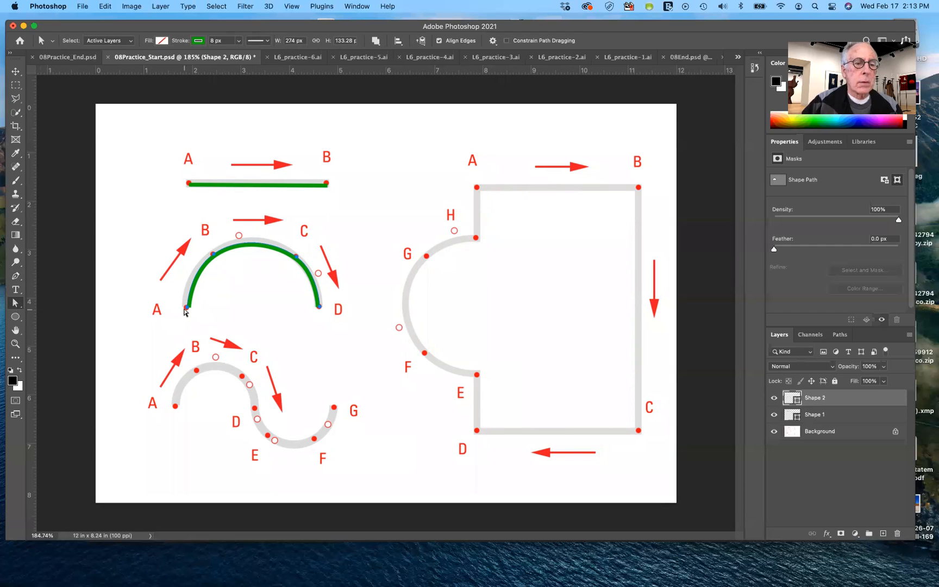
left_click(188, 308)
left_click(189, 311)
left_click(189, 307)
left_click(188, 306)
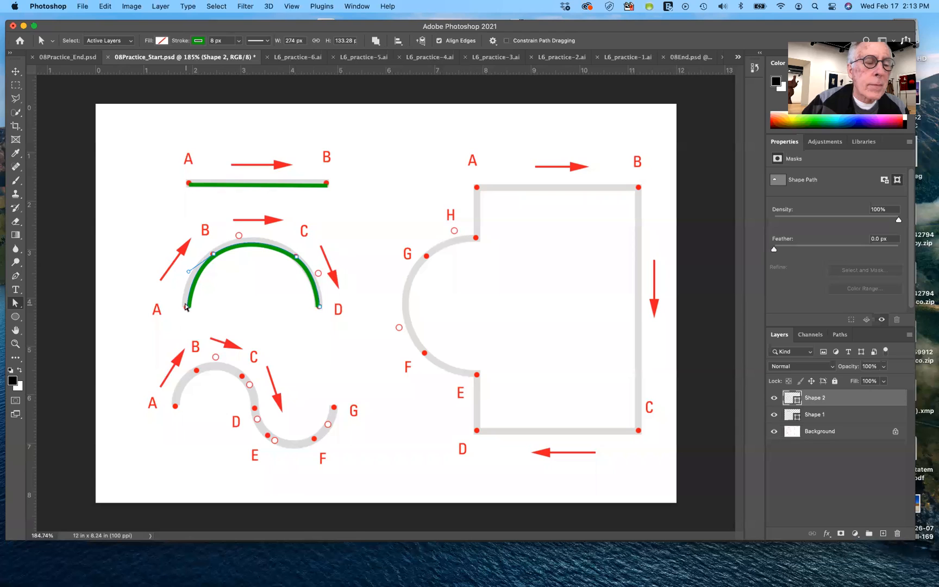
left_click_drag(187, 306, 186, 306)
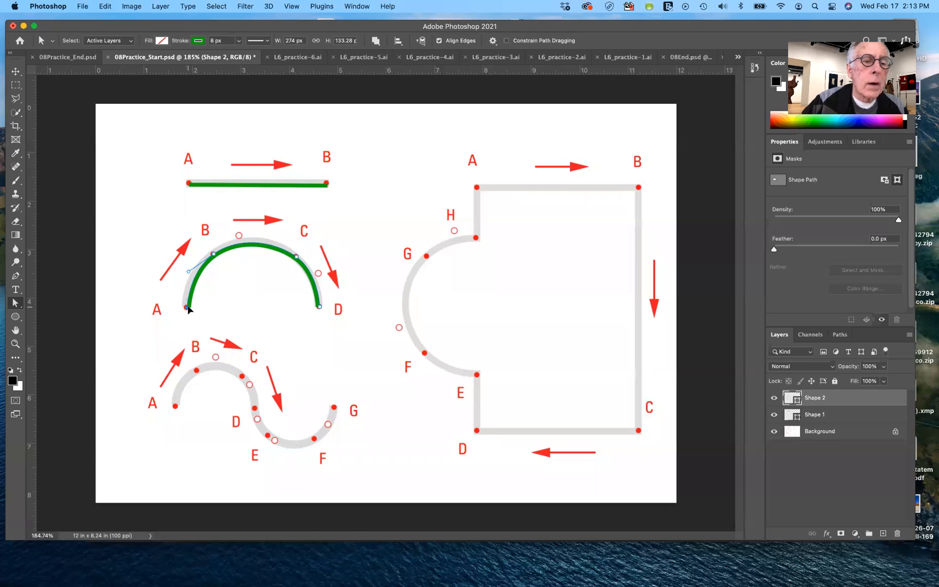
left_click(213, 255)
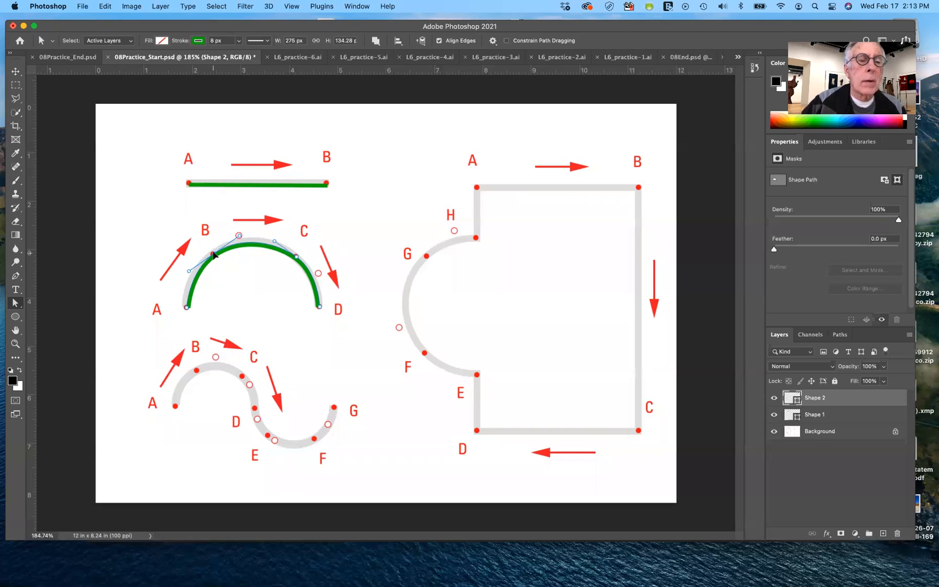
left_click(297, 258)
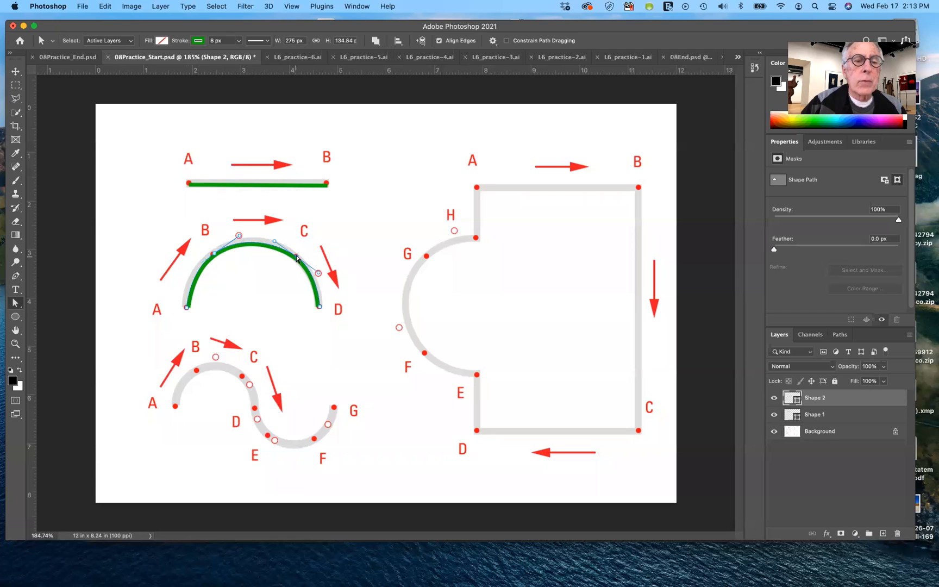
left_click_drag(297, 257, 286, 256)
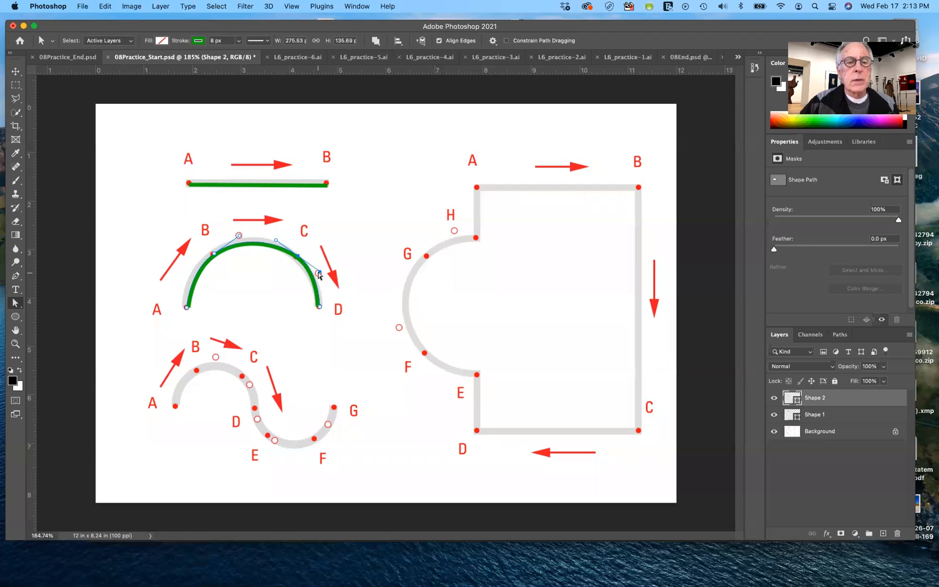
Try swinging the arch's direction handle at C upward to bend the curve, undo it and deselect the path
left_click_drag(319, 274, 333, 223)
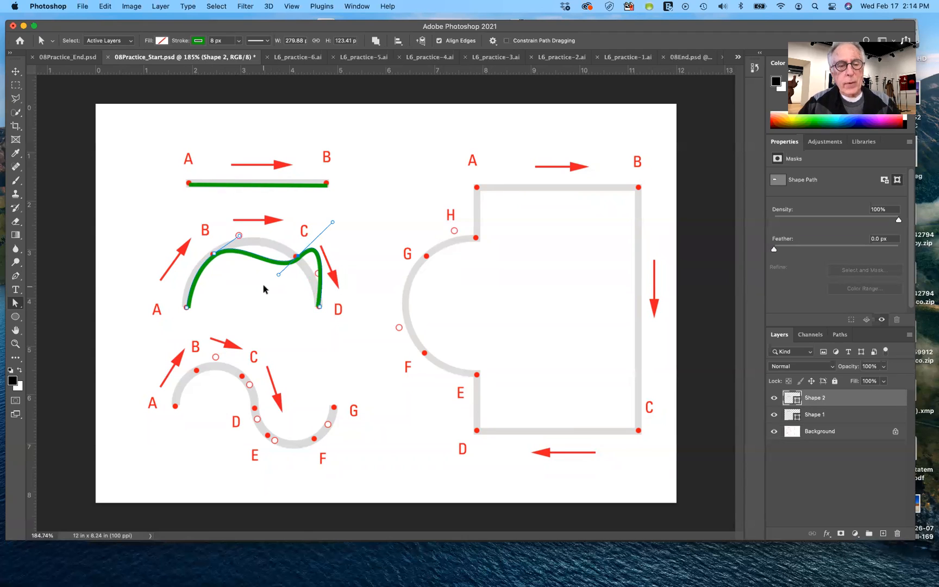
key("super+z")
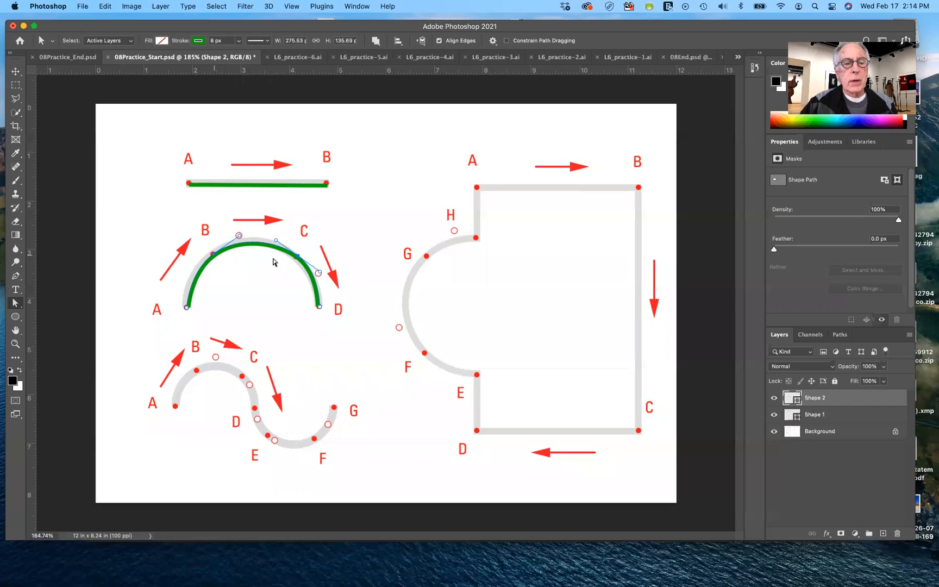
left_click(265, 304)
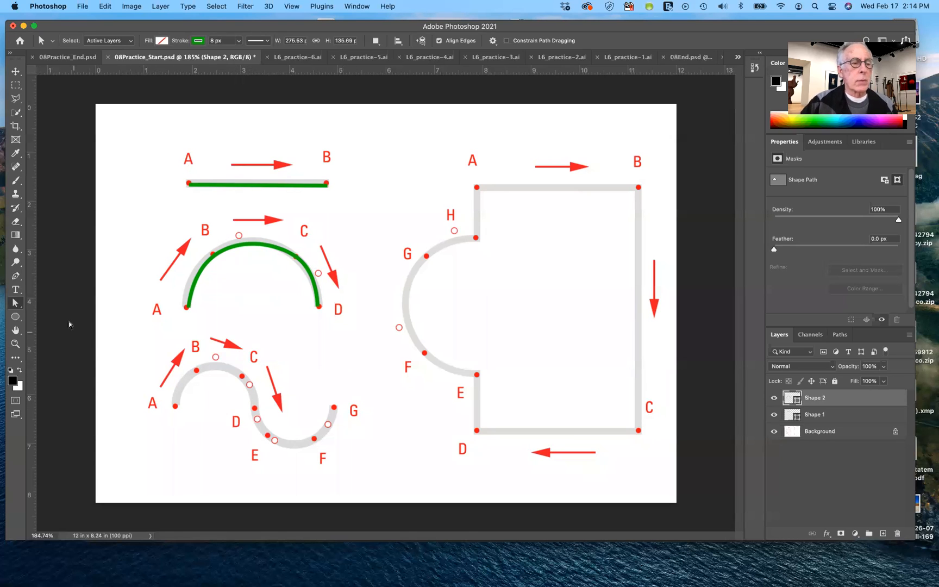
Trace the S-curve guide through every point from A to G with the Pen tool, pulling handles to the open circles, and delete the shape layer
left_click(16, 276)
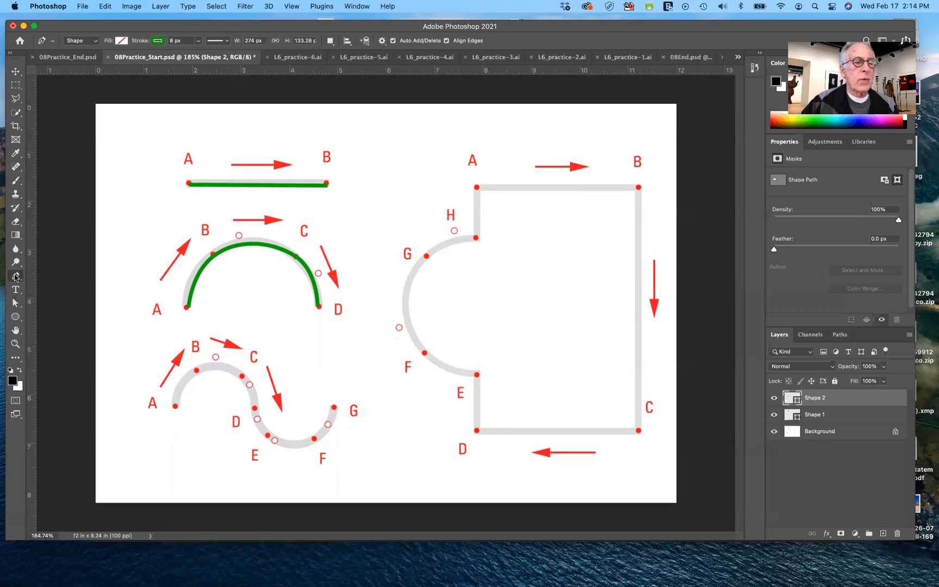
left_click(175, 405)
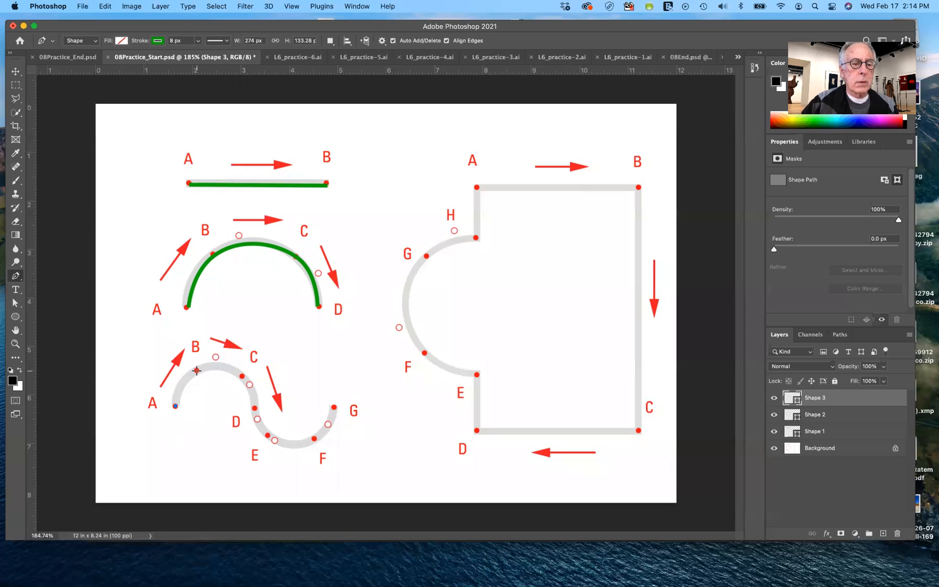
left_click_drag(197, 370, 216, 359)
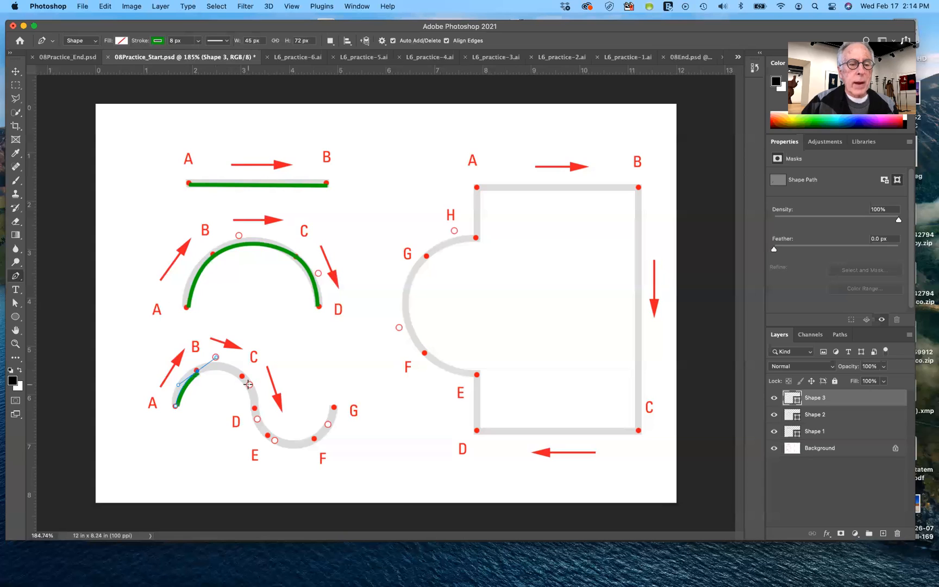
left_click_drag(241, 375, 249, 384)
left_click_drag(254, 408, 258, 419)
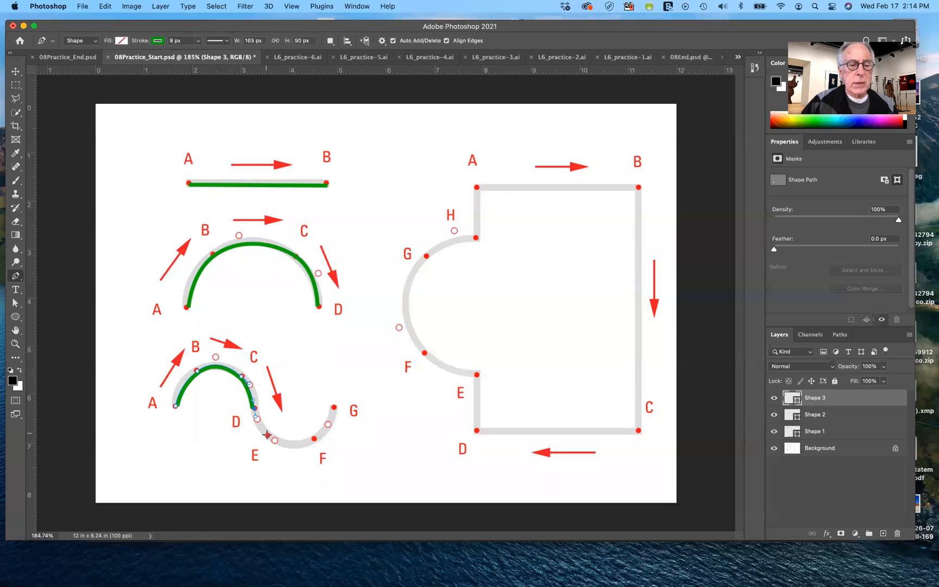
left_click_drag(267, 435, 328, 424)
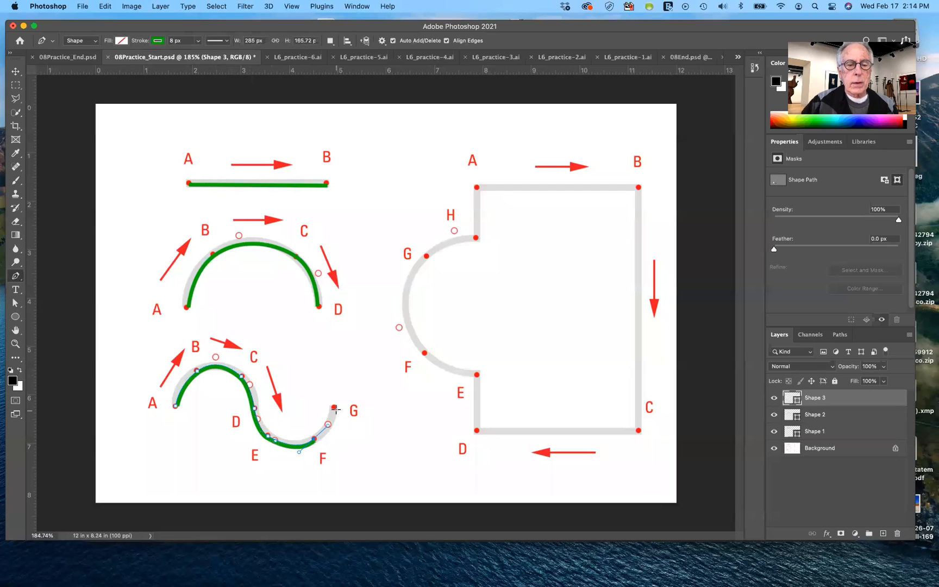
left_click(334, 407)
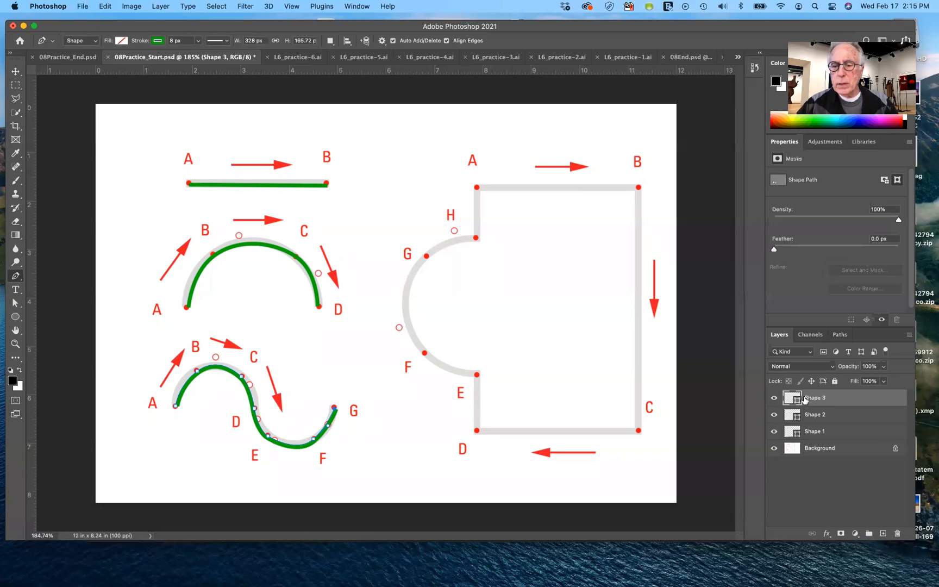
left_click_drag(798, 400, 897, 537)
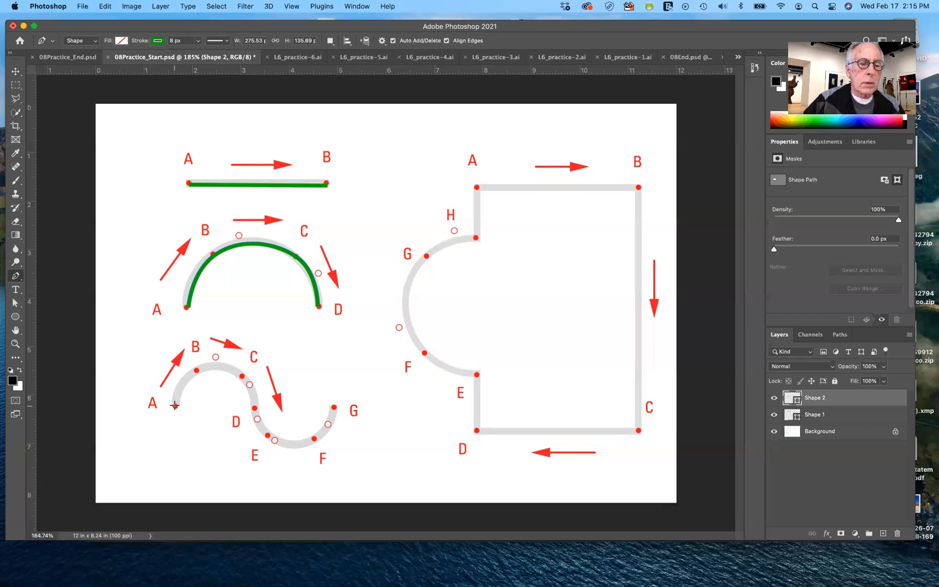
Retrace the S-curve as a separate shape using only anchors at A, D and G, pulling handles up at A, down at D and up at G
left_click_drag(175, 406, 174, 413)
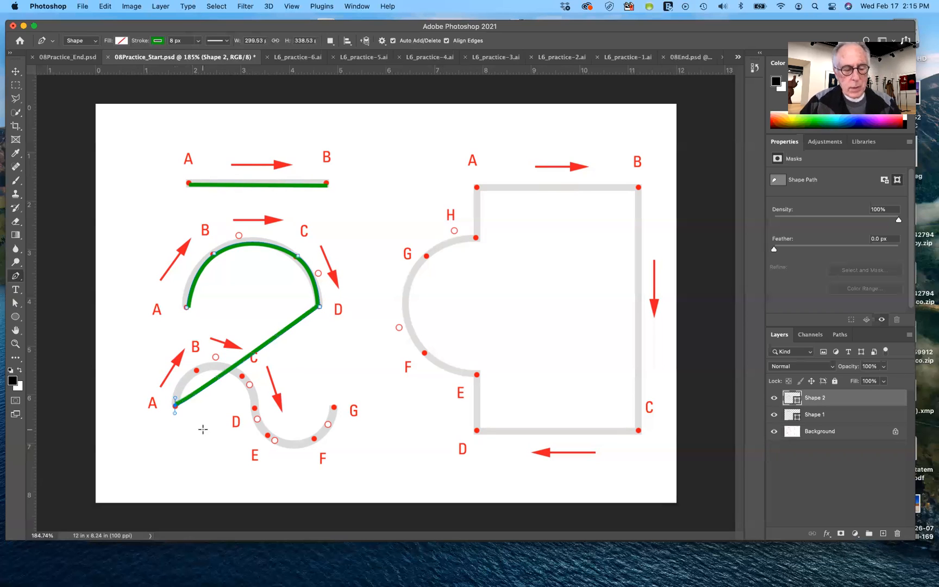
key("super+z")
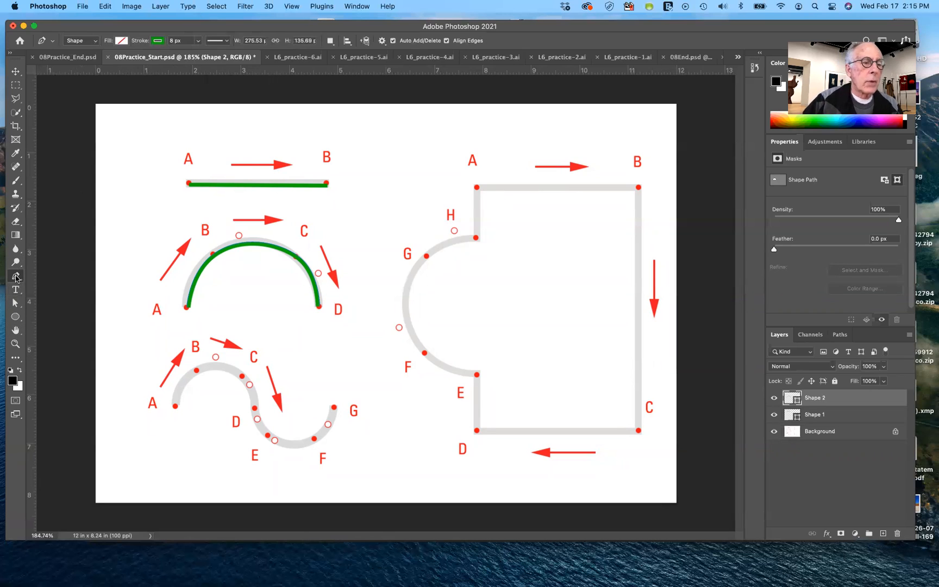
left_click(15, 303)
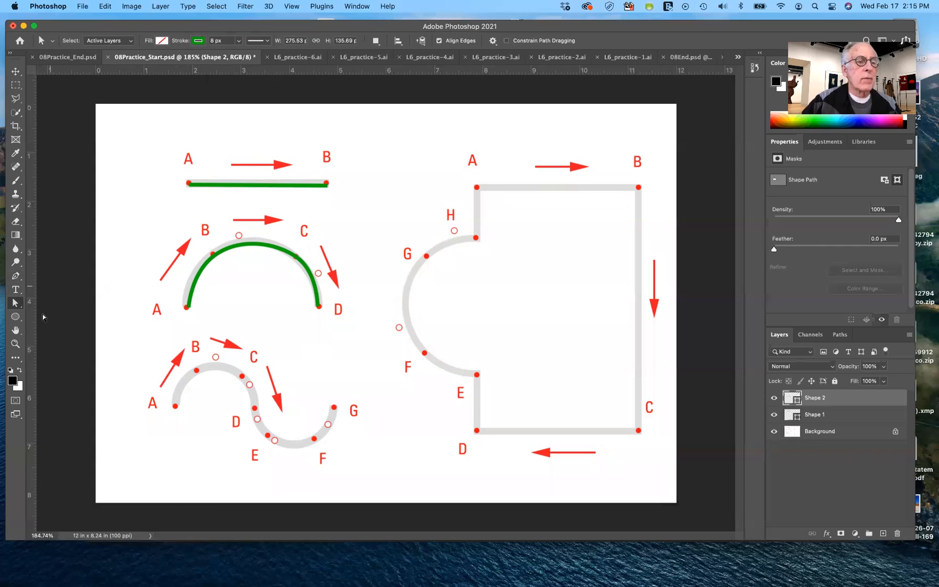
left_click(15, 276)
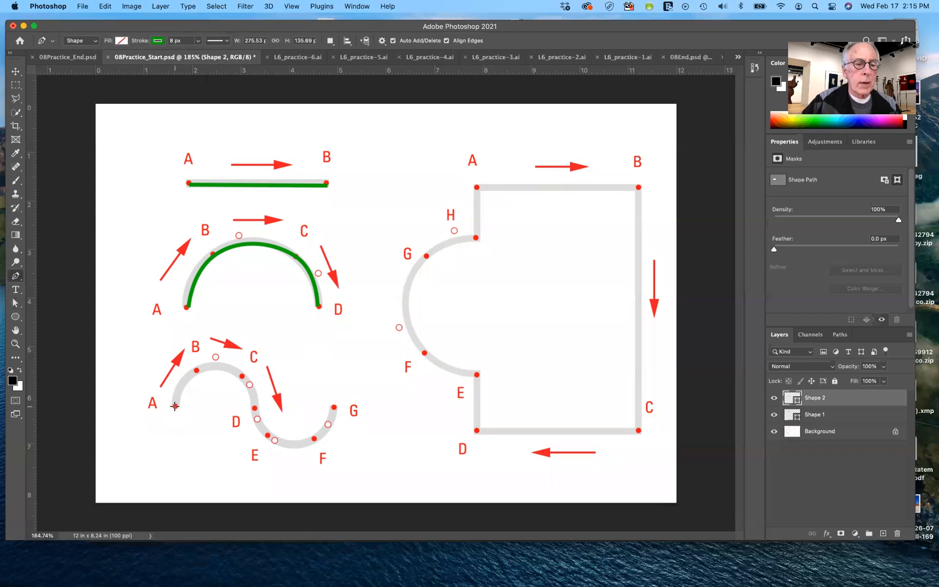
left_click_drag(176, 392, 177, 380)
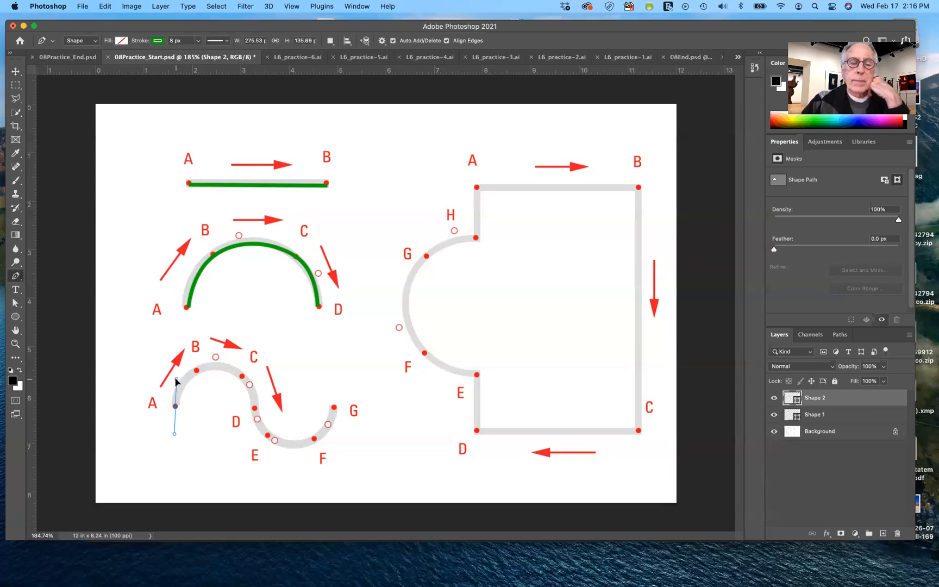
left_click_drag(177, 379, 177, 380)
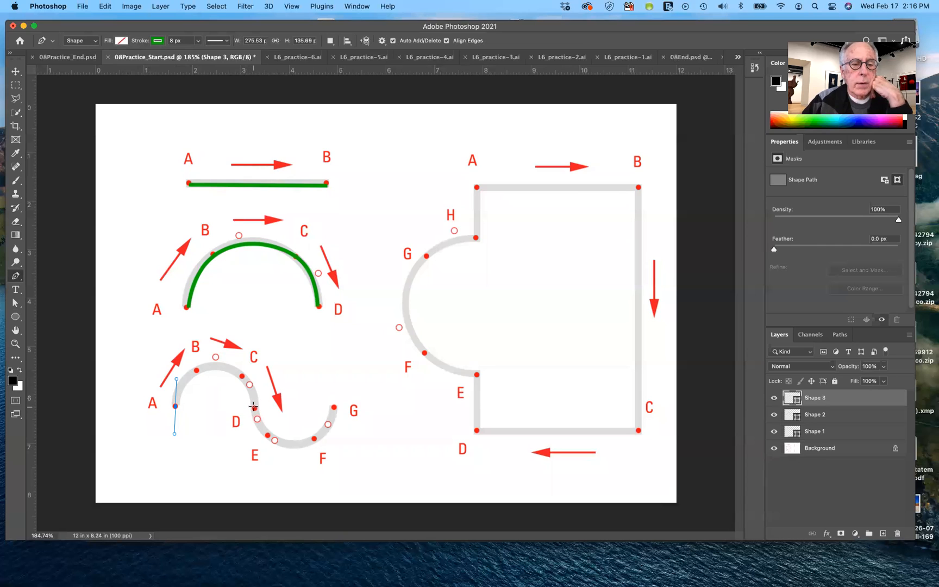
left_click_drag(255, 408, 253, 461)
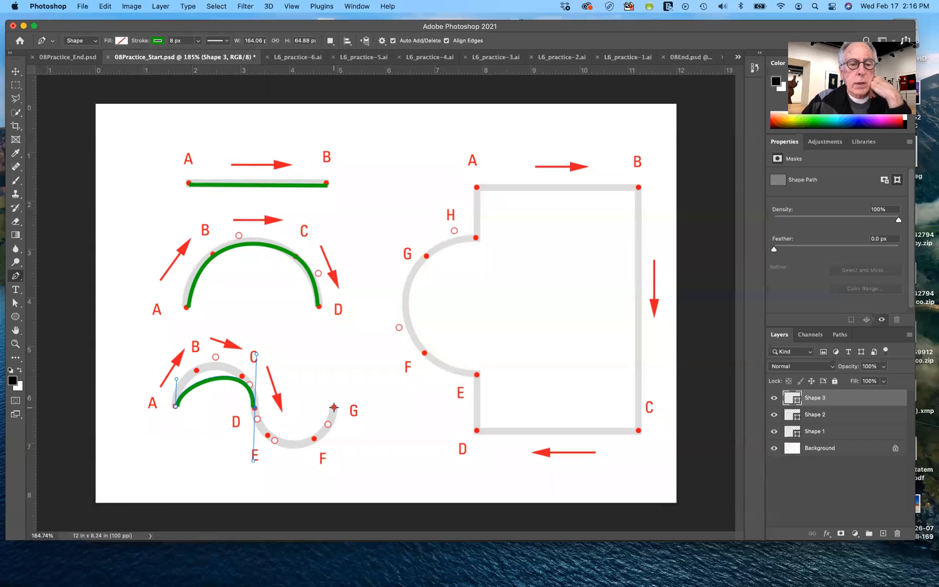
left_click_drag(333, 407, 335, 363)
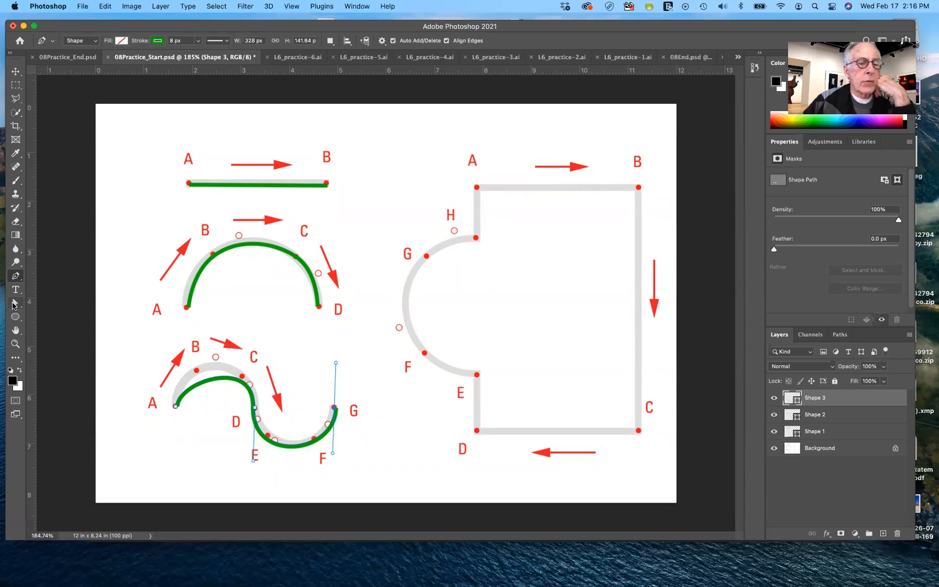
Lengthen the S-curve's direction handle at A upward with the Direct Selection tool until the first hump follows the guide
left_click(14, 306)
left_click(177, 405)
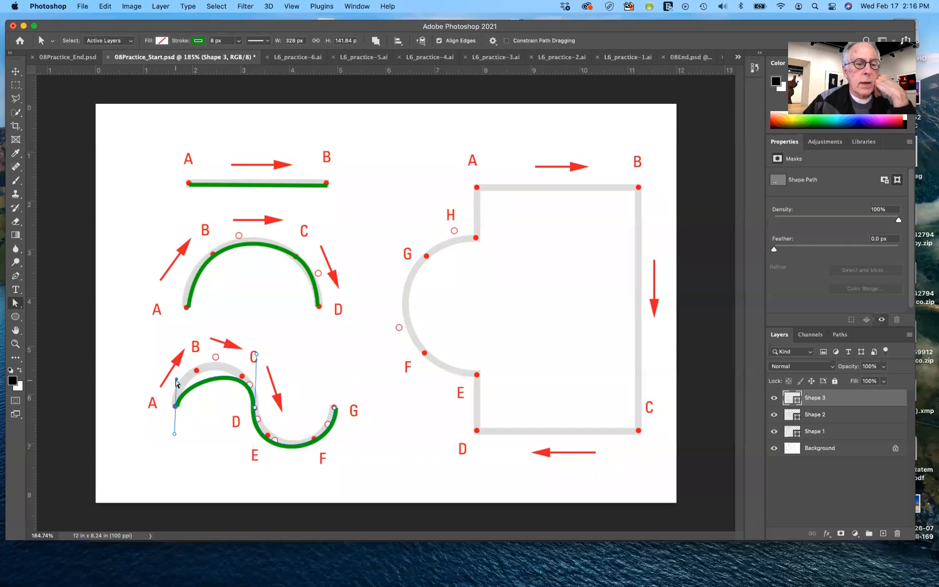
left_click_drag(176, 380, 176, 350)
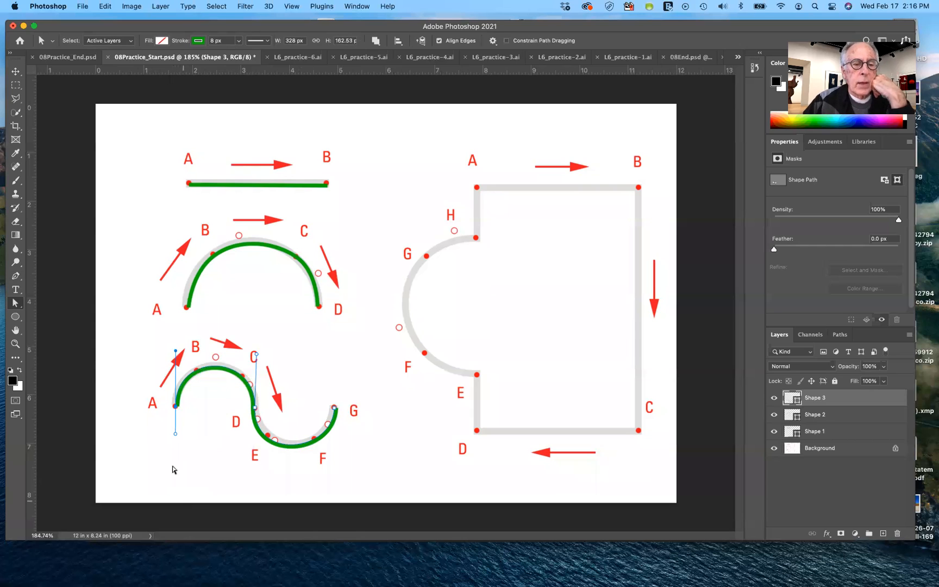
Shift the entire S-curve slightly with the Path Selection tool so it sits closer to the guide
left_click(16, 303)
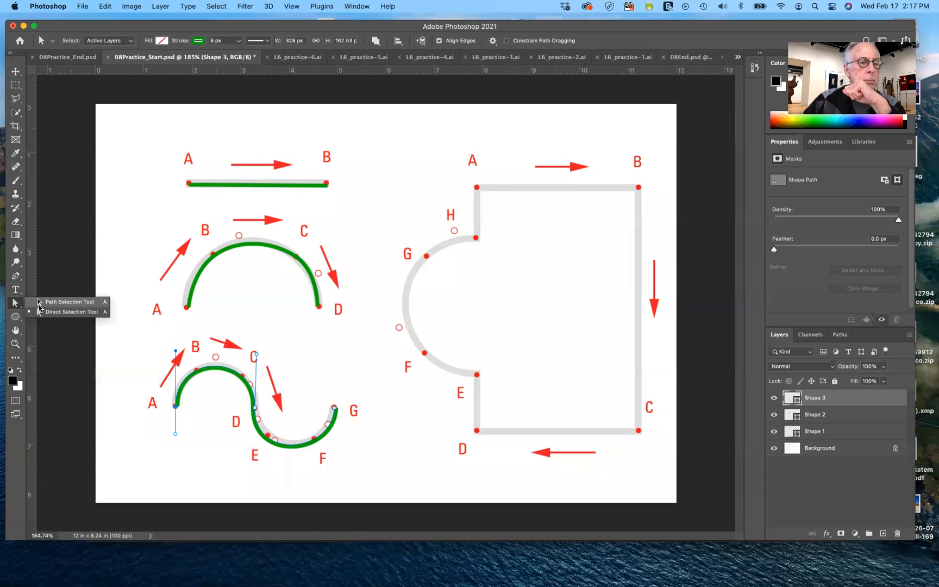
left_click(200, 407)
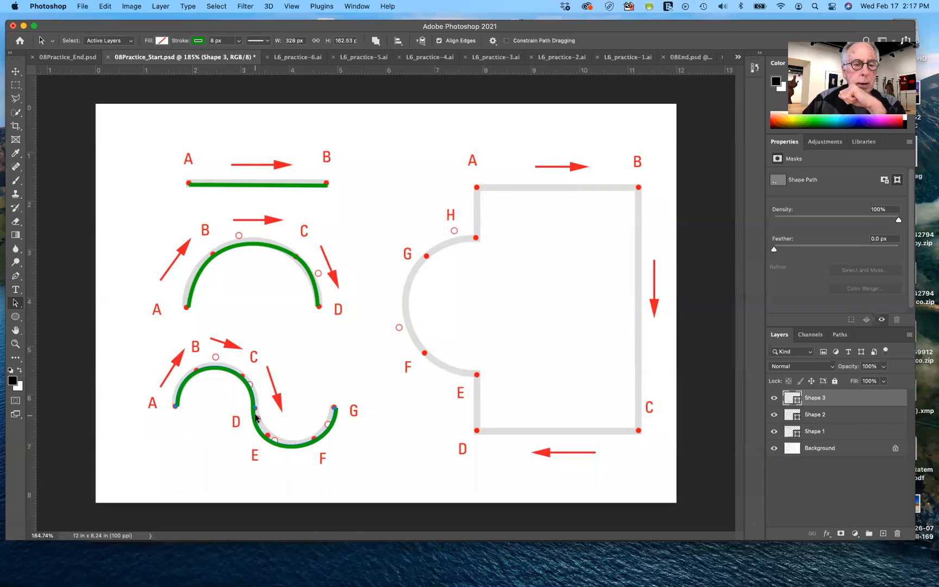
left_click_drag(254, 417, 257, 416)
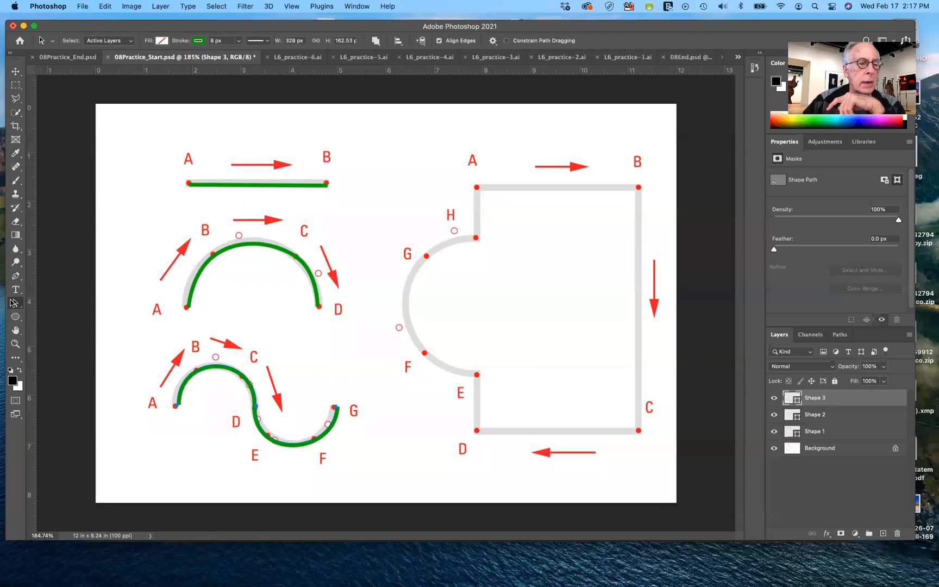
Adjust the S-curve's lower direction handles at G and D with the Direct Selection tool to fit the guide's lower bend, and deselect the path
left_click_drag(16, 304, 39, 316)
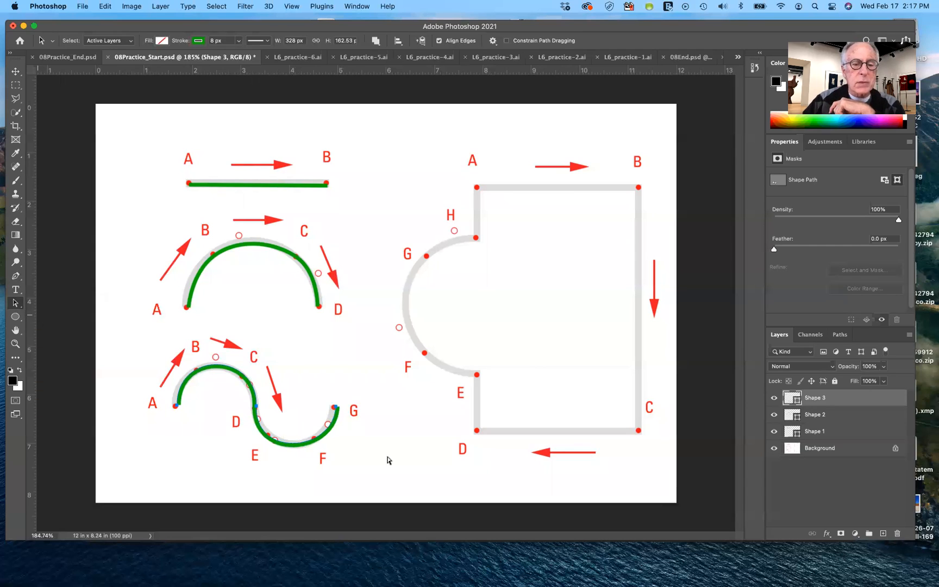
left_click(335, 407)
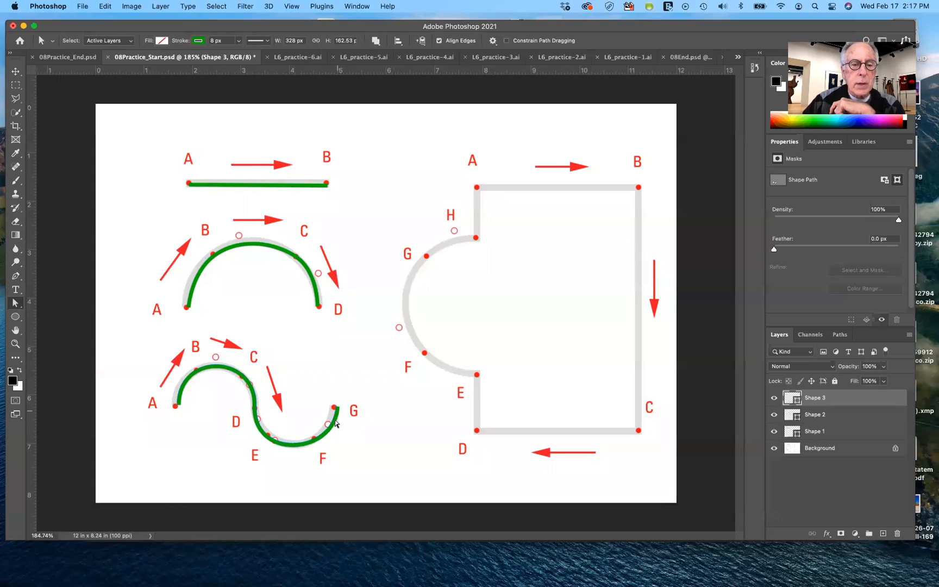
left_click(337, 419)
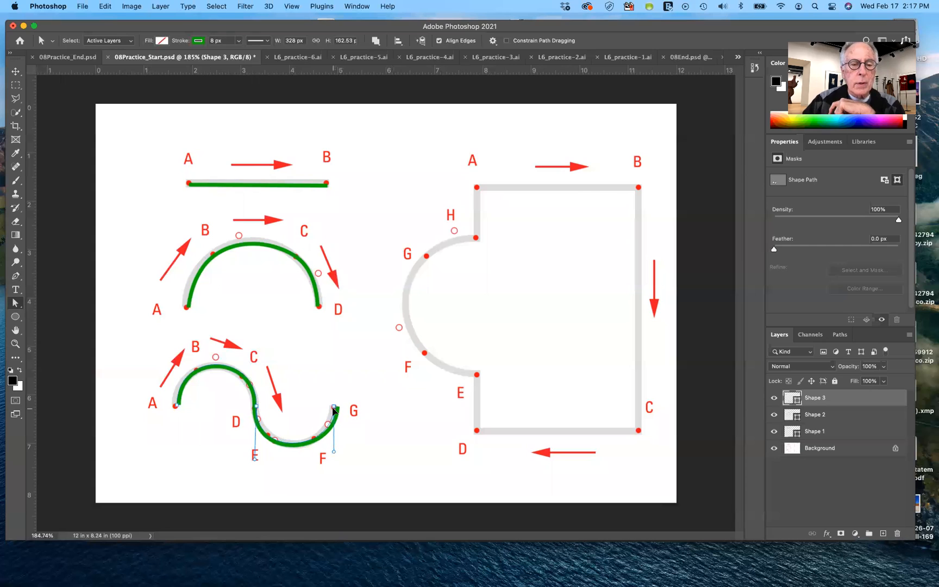
left_click_drag(333, 451, 329, 451)
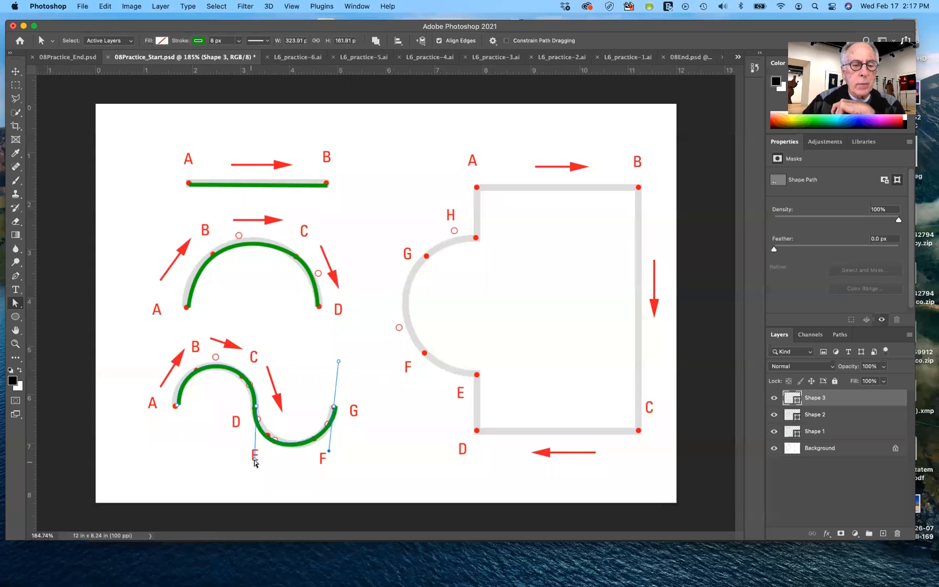
left_click_drag(254, 460, 273, 465)
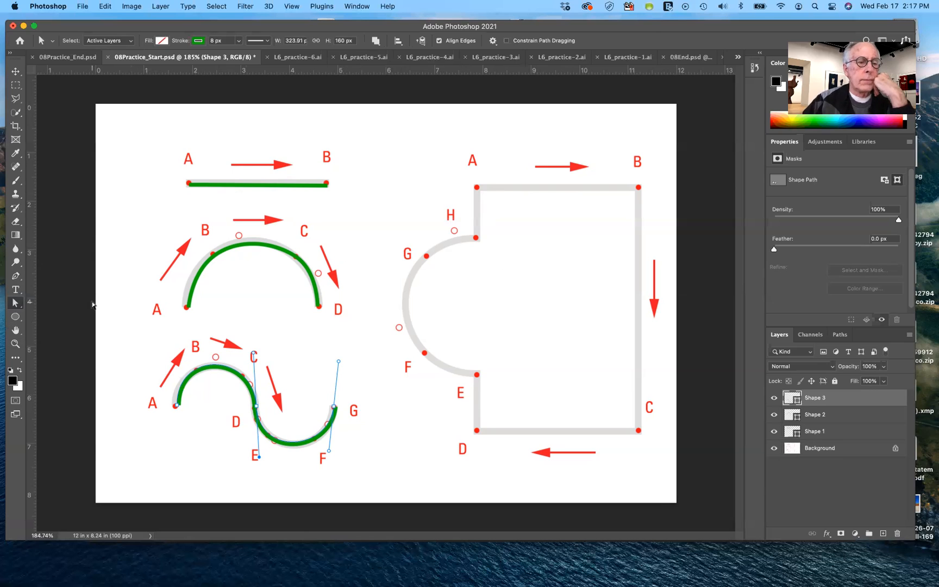
left_click(14, 301)
left_click(39, 302)
left_click(127, 288)
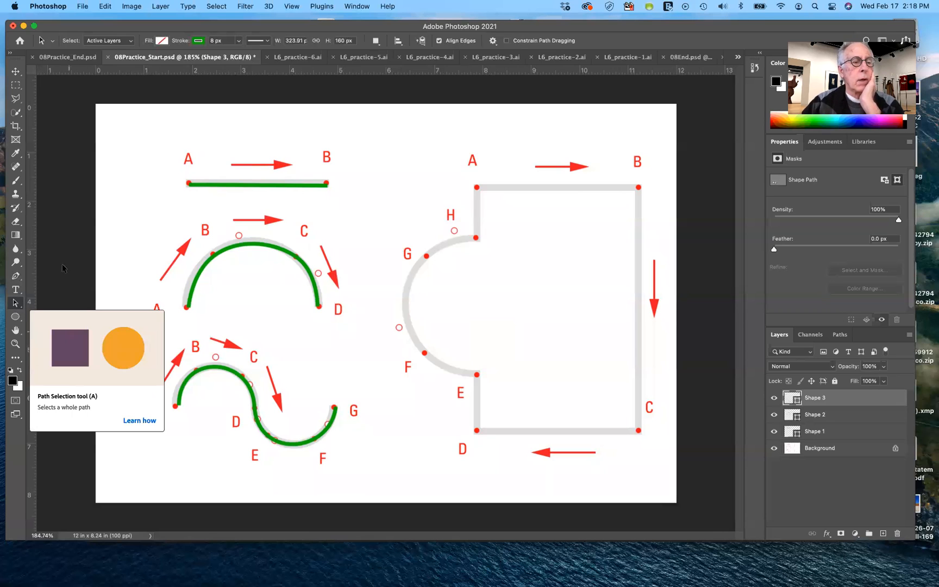
Trace the large guide shape's straight sides with the Pen tool, placing corner anchors at A, B, C and D
left_click(18, 276)
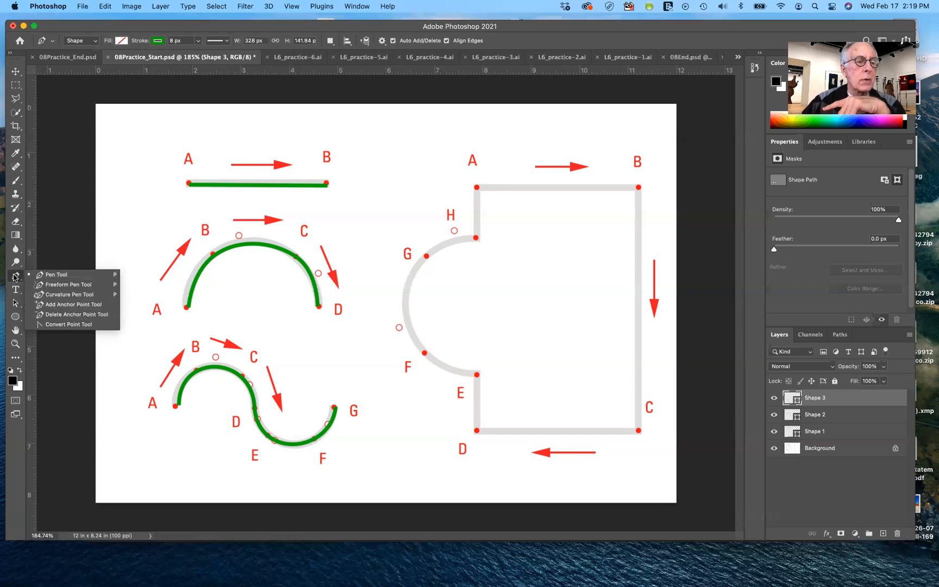
left_click(19, 278)
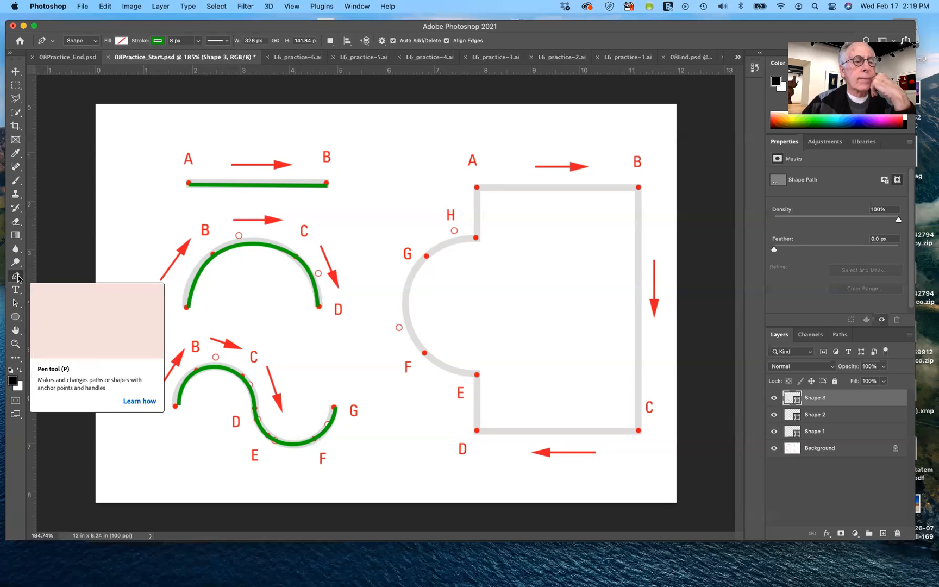
left_click(476, 187)
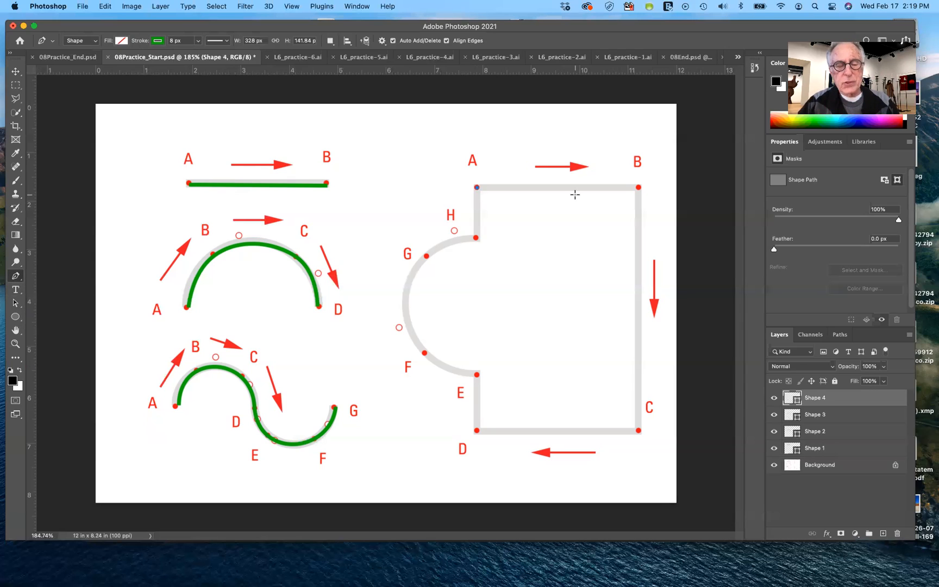
left_click(638, 187)
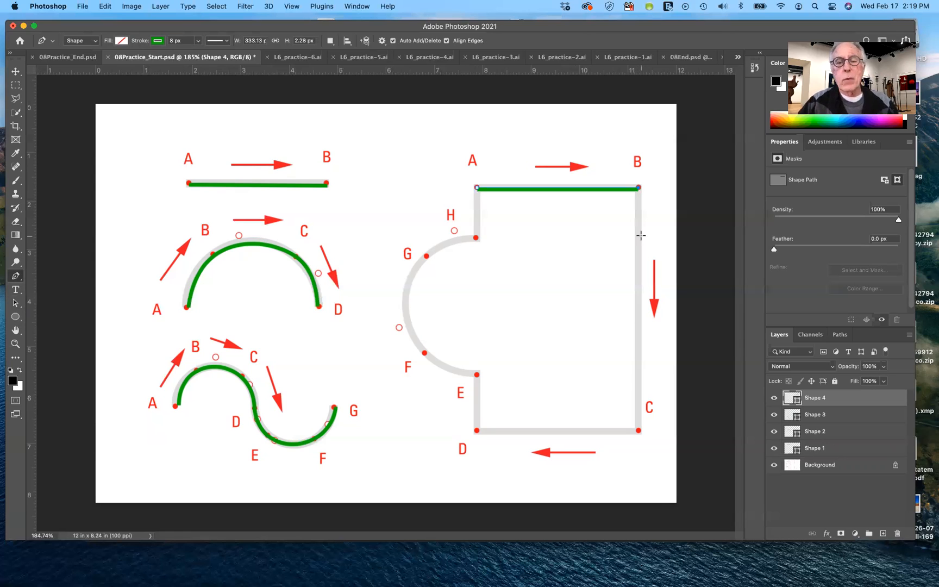
left_click(639, 429)
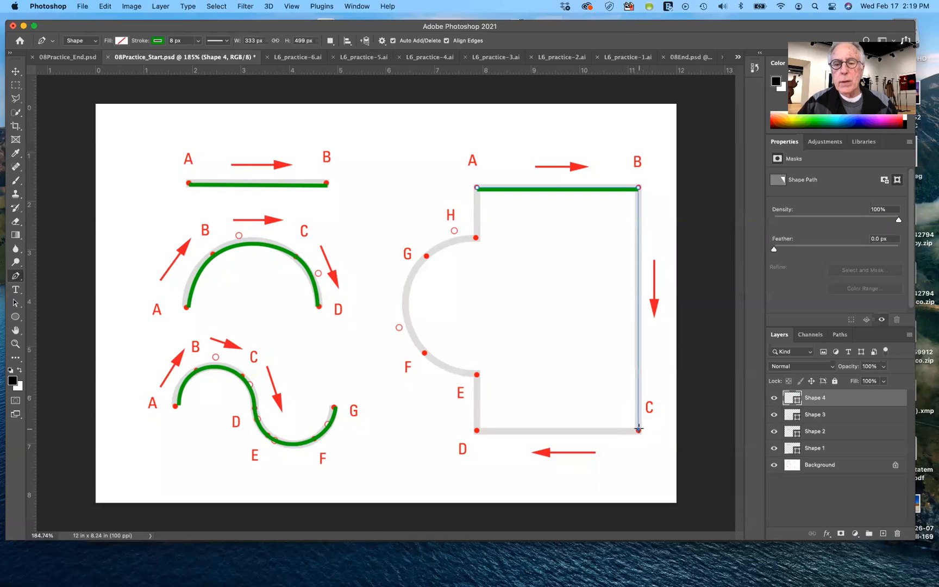
left_click(477, 431)
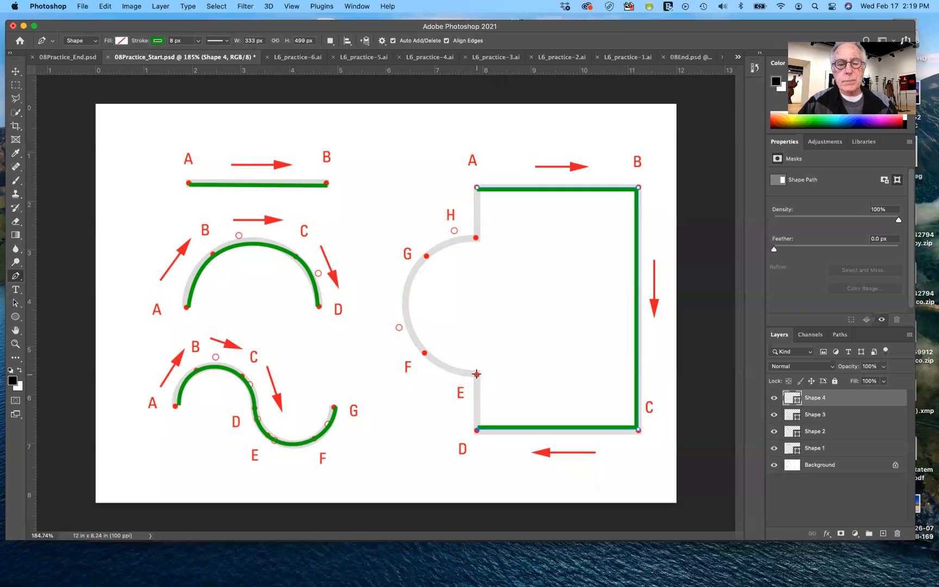
Try placing a smooth anchor at E with its direction handle pulled straight up, and undo it
left_click(476, 374)
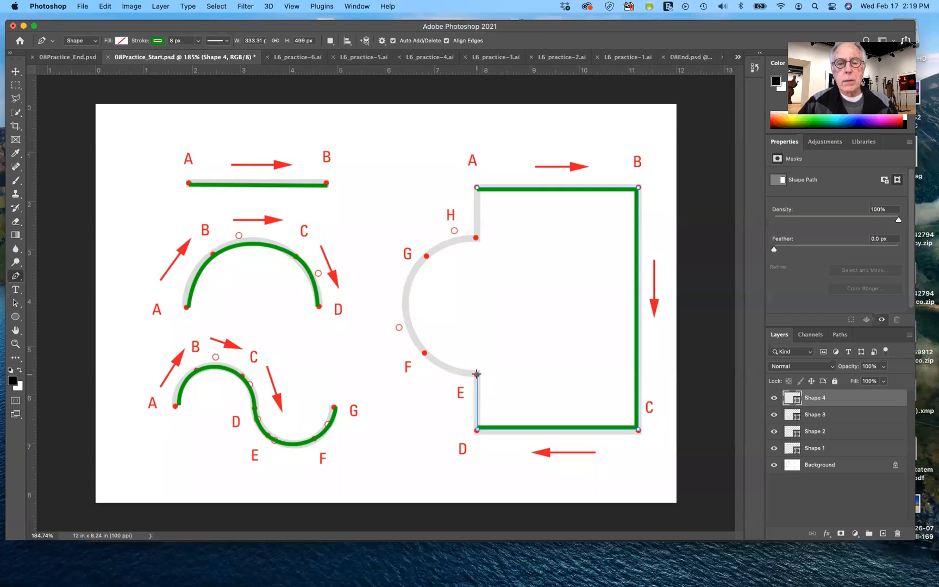
mouse_move(477, 374)
left_mouse_down()
mouse_move(464, 368)
mouse_move(477, 343)
left_mouse_up()
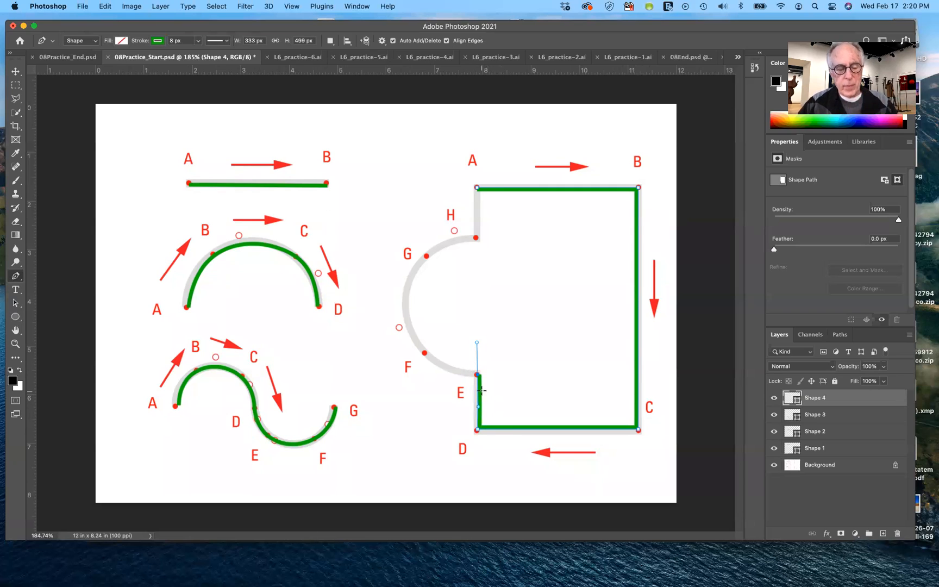
key("super+z")
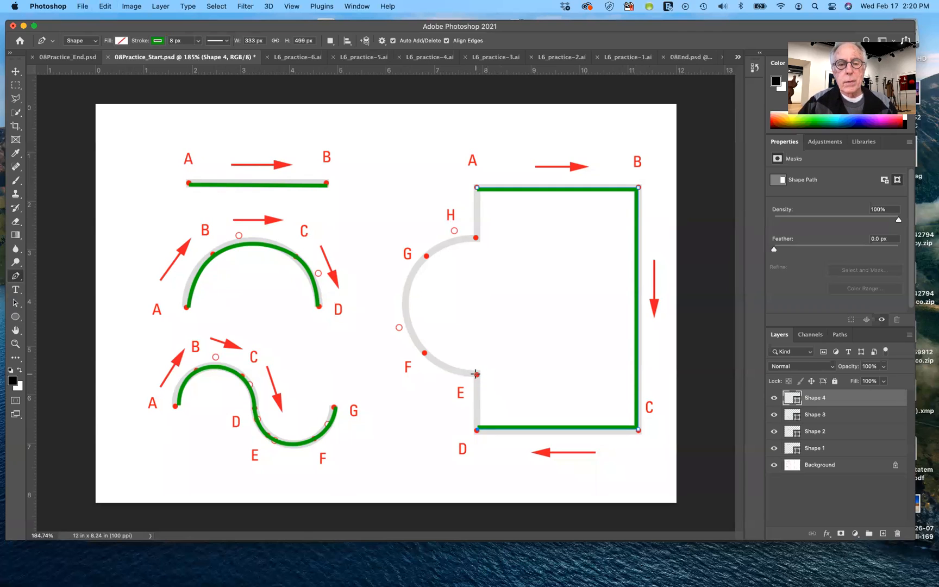
Place a smooth anchor at E with its handle pulled horizontally toward the arc, and one at F with a short handle
left_click(475, 374)
left_click_drag(476, 374, 441, 375)
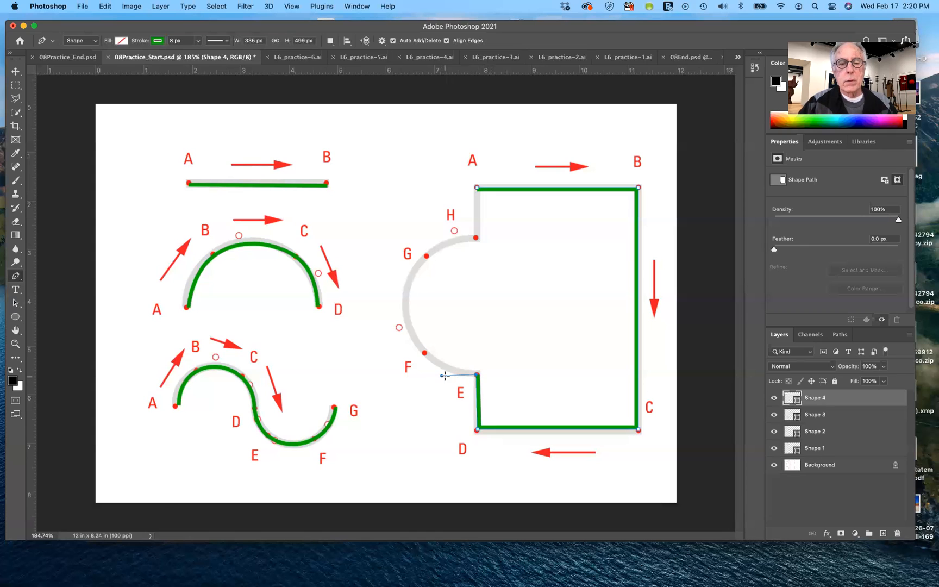
left_click(425, 353)
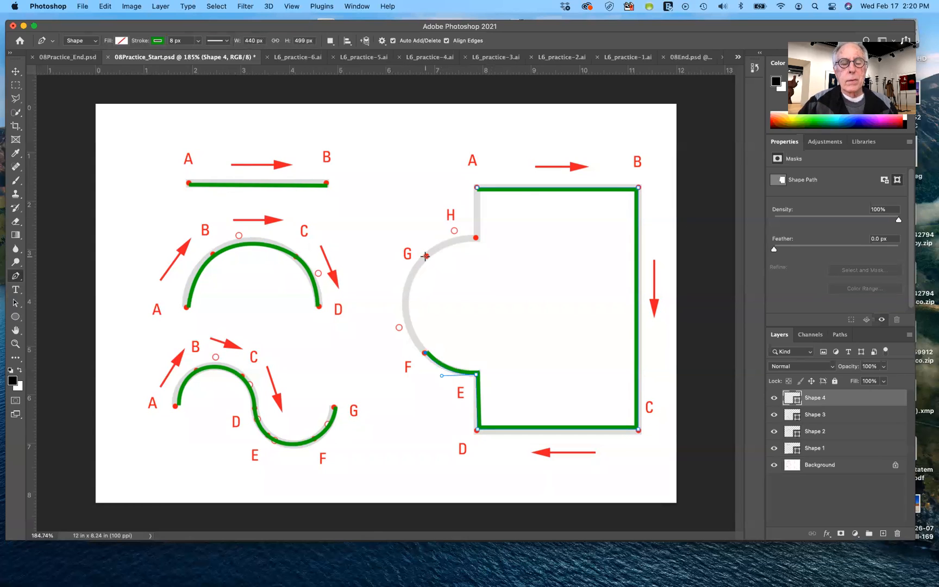
key("super+z")
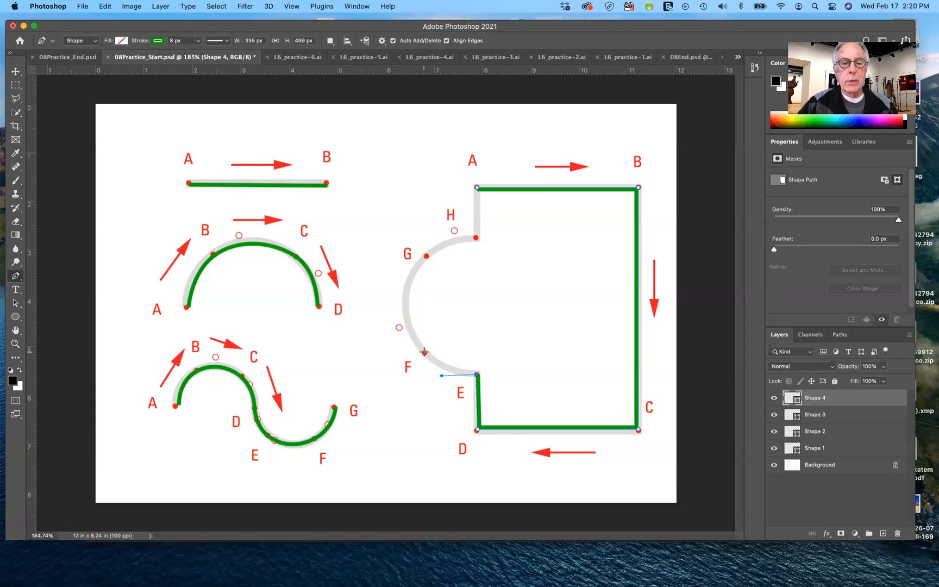
left_click_drag(424, 352, 421, 347)
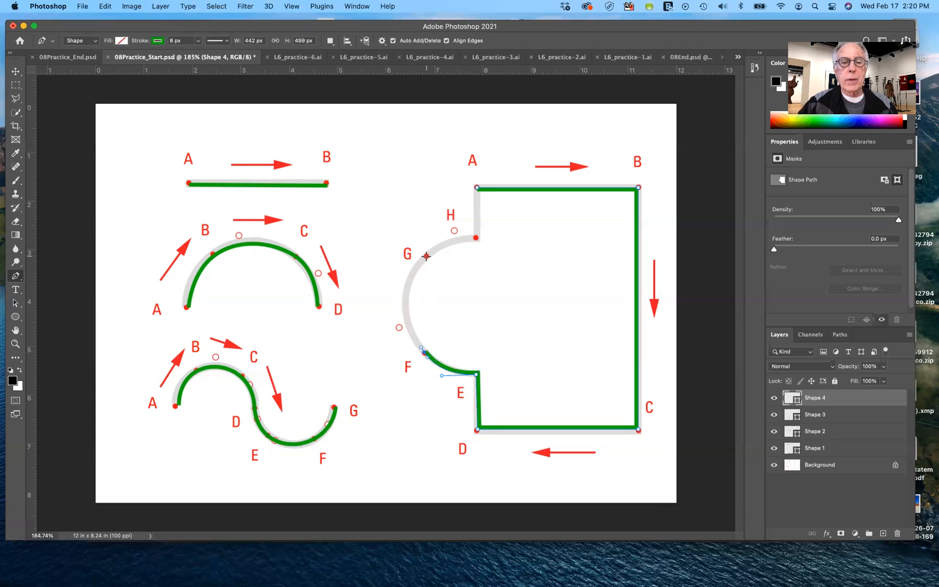
Continue the arc with a smooth anchor at G and an anchor at H, and close the path at A
left_click(427, 256)
left_click_drag(428, 256, 471, 216)
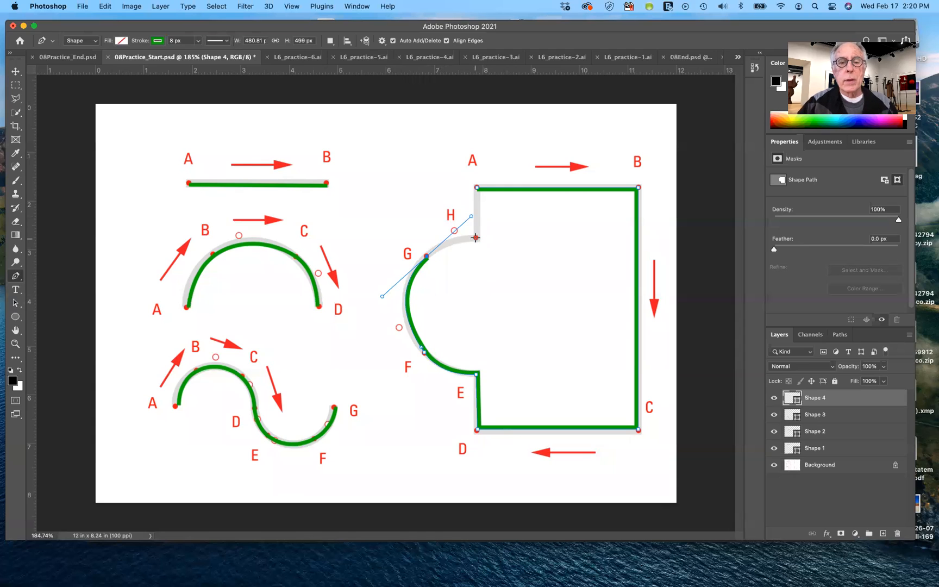
left_click(475, 238)
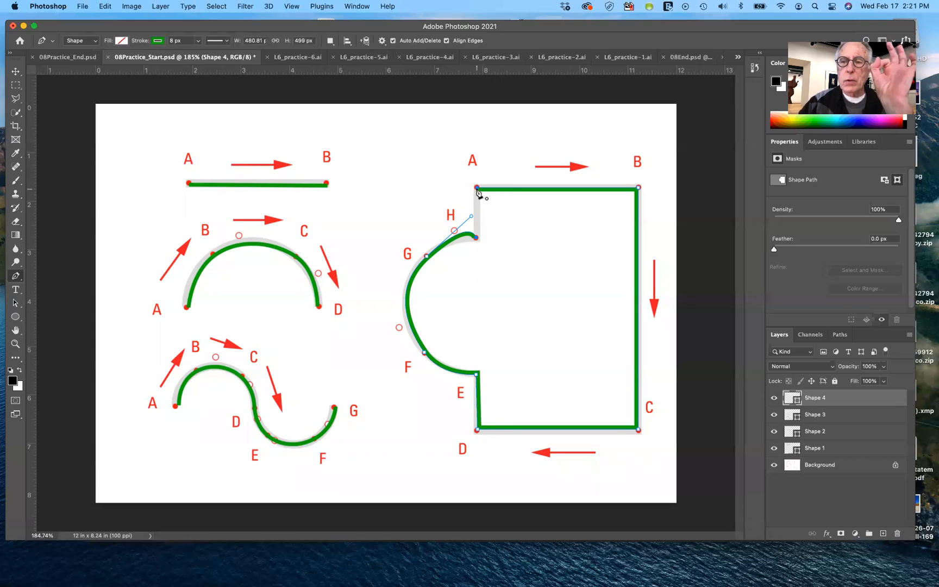
left_click_drag(478, 190, 497, 256)
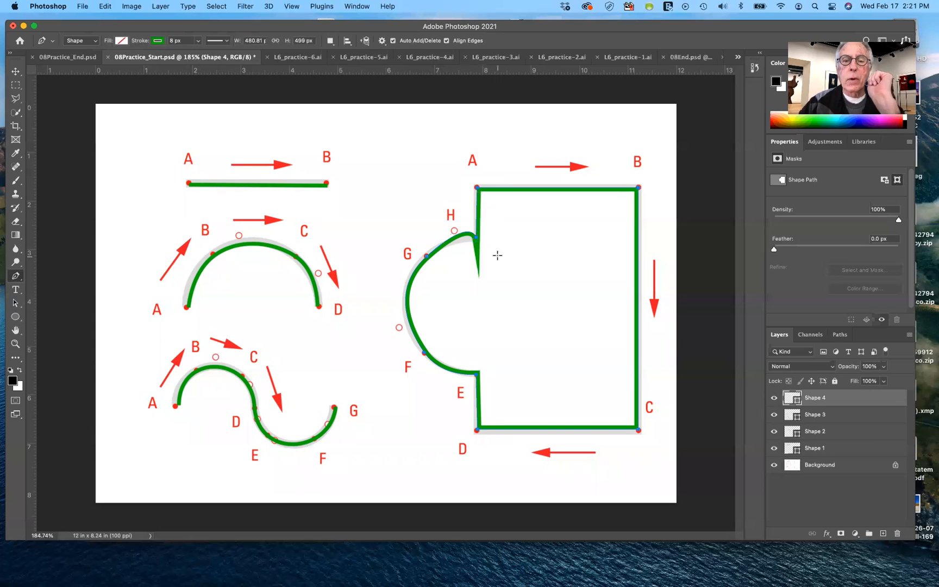
Reshape the arc at F with the Direct Selection tool by lengthening its direction handle toward G
left_click(15, 303)
left_click(15, 302)
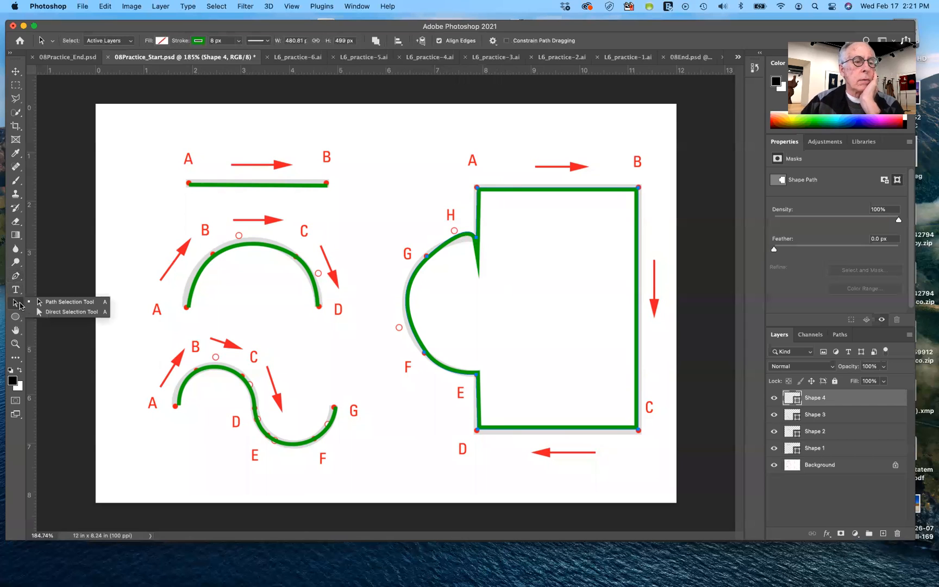
left_click(339, 351)
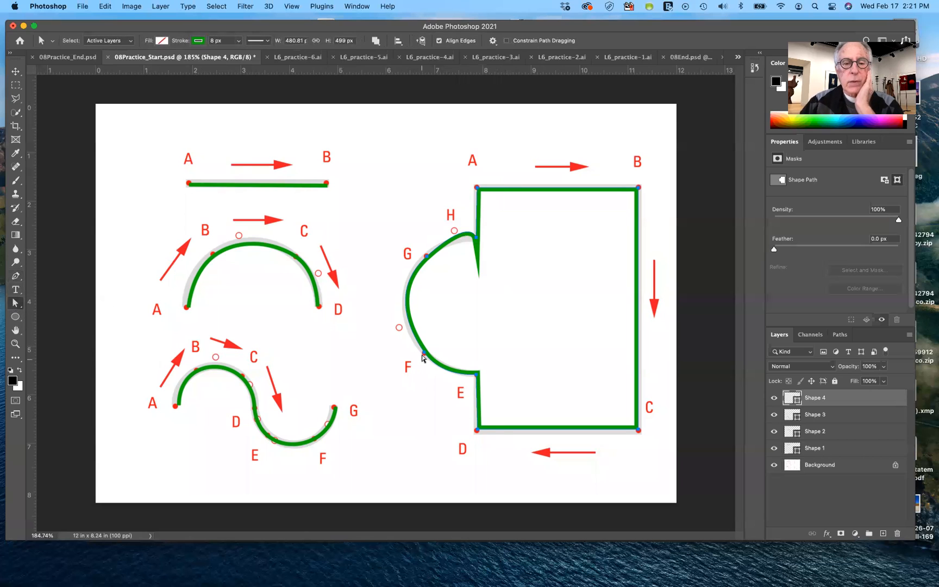
left_click(426, 354)
left_click_drag(425, 352, 410, 337)
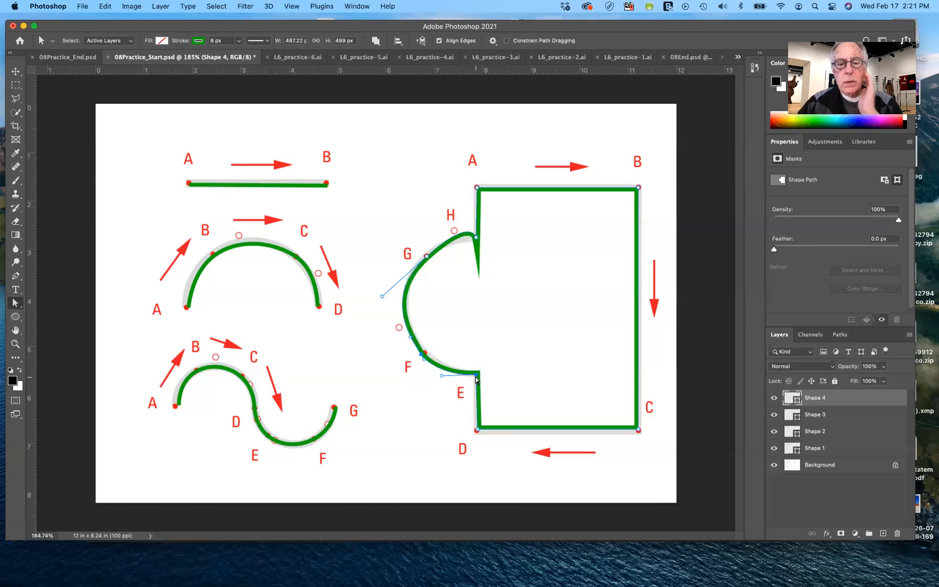
Try to move the anchor at F onto the guide's dot, and undo the move of the path
left_click(477, 378)
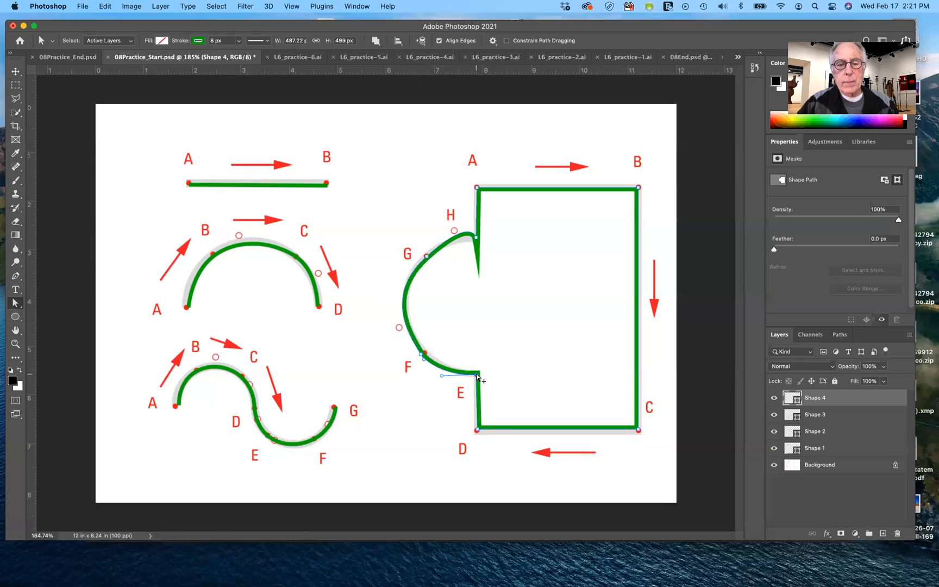
left_click(477, 375, "alt")
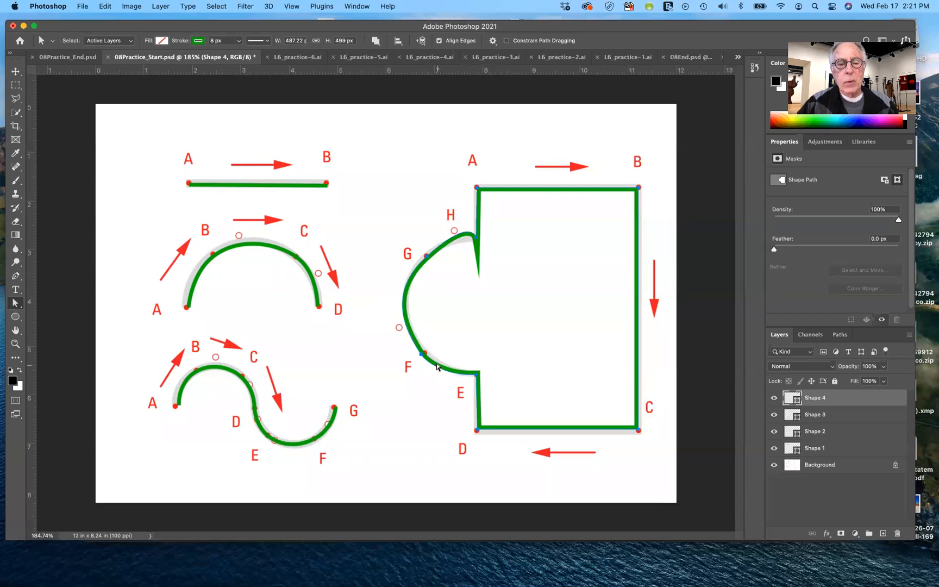
left_click_drag(420, 356, 427, 355)
key("super+z")
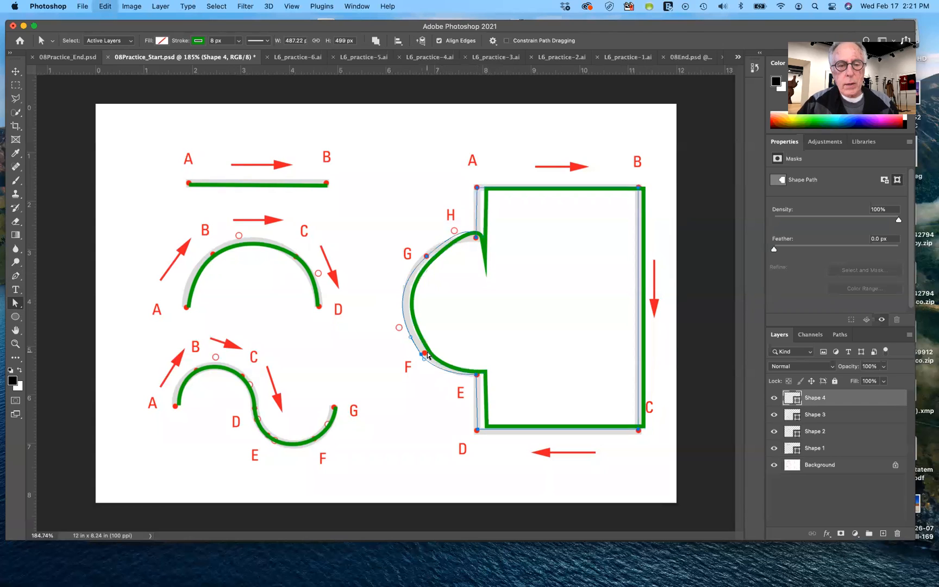
Reposition the anchor at F and adjust its direction handles to fit the guide's lower arc
left_click(447, 370)
left_click(424, 362)
left_click(422, 356)
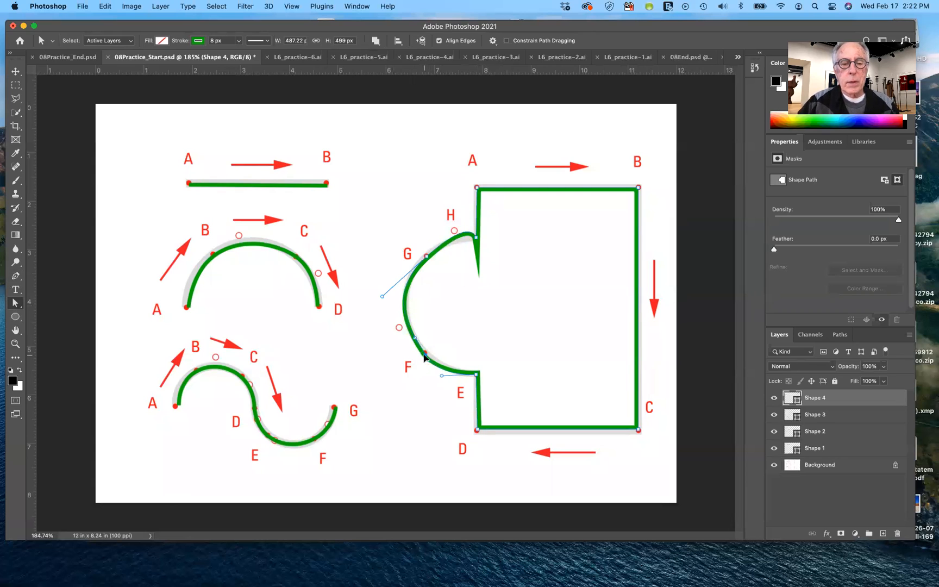
left_click_drag(425, 353, 426, 353)
left_click(416, 336)
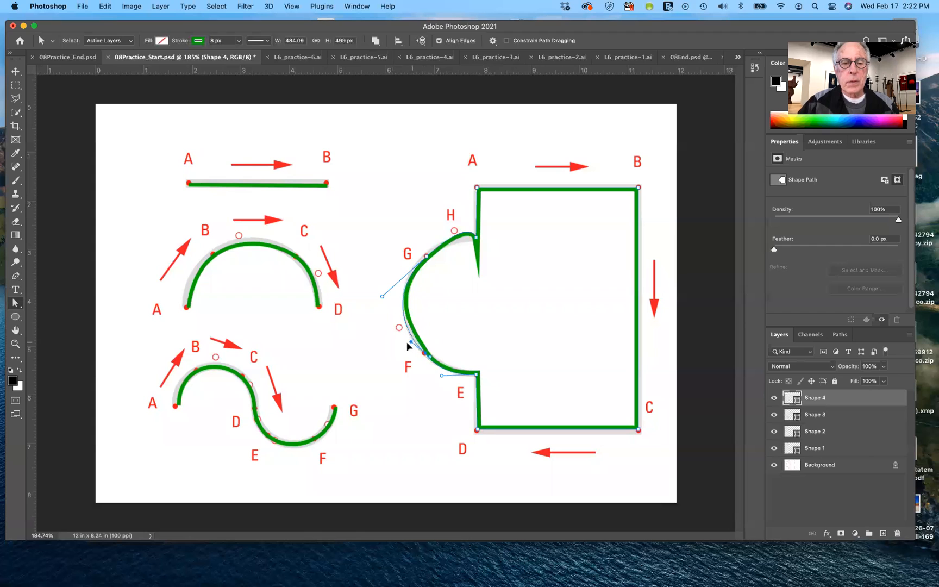
left_click_drag(413, 337, 427, 358)
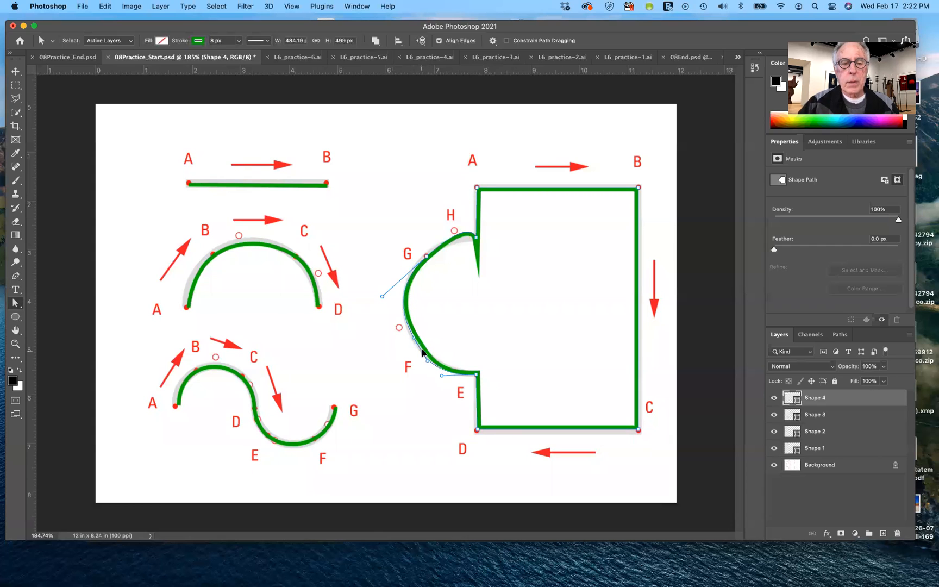
left_click_drag(422, 352, 423, 353)
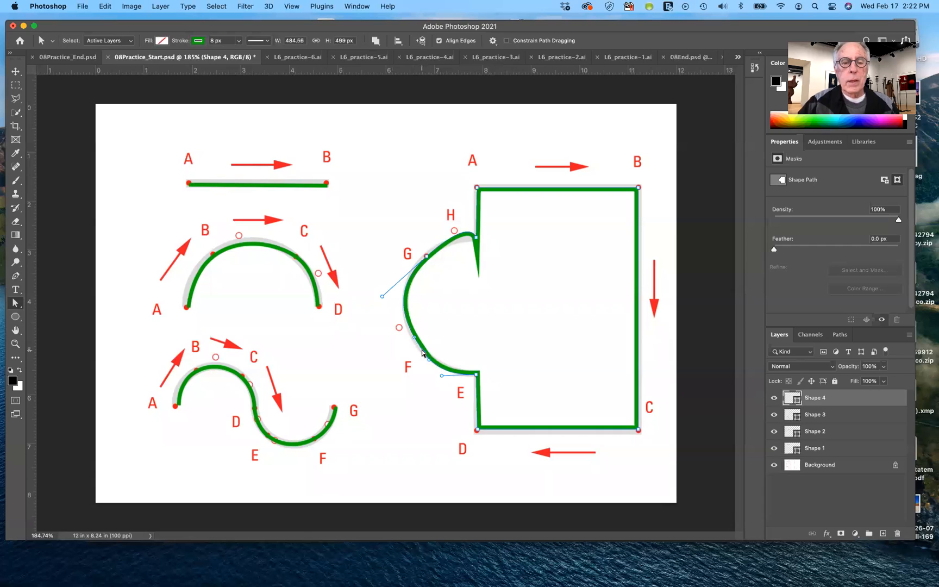
Shorten G's upper direction handle to smooth the curve into H, and nudge the anchors at G and F to fit the guide
left_click(426, 256)
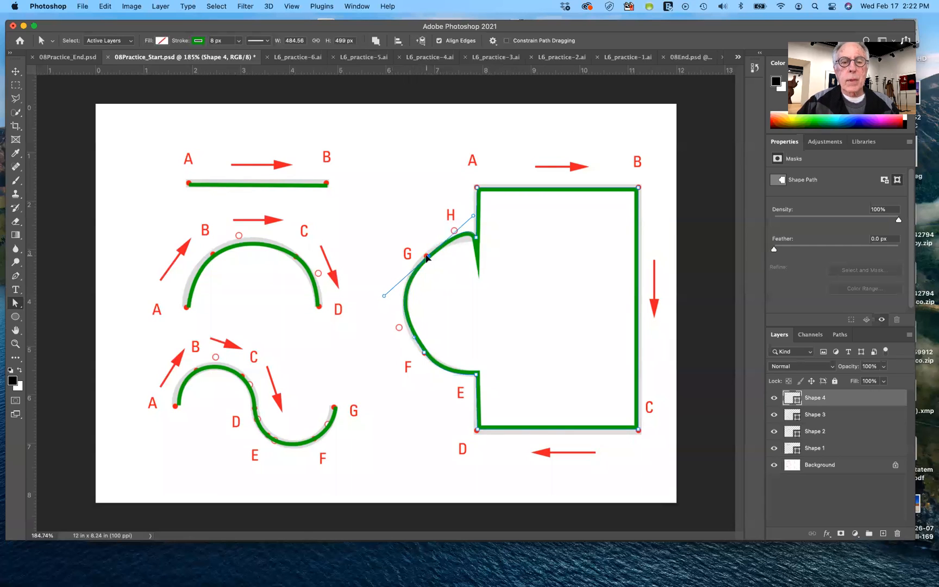
left_click_drag(473, 216, 447, 240)
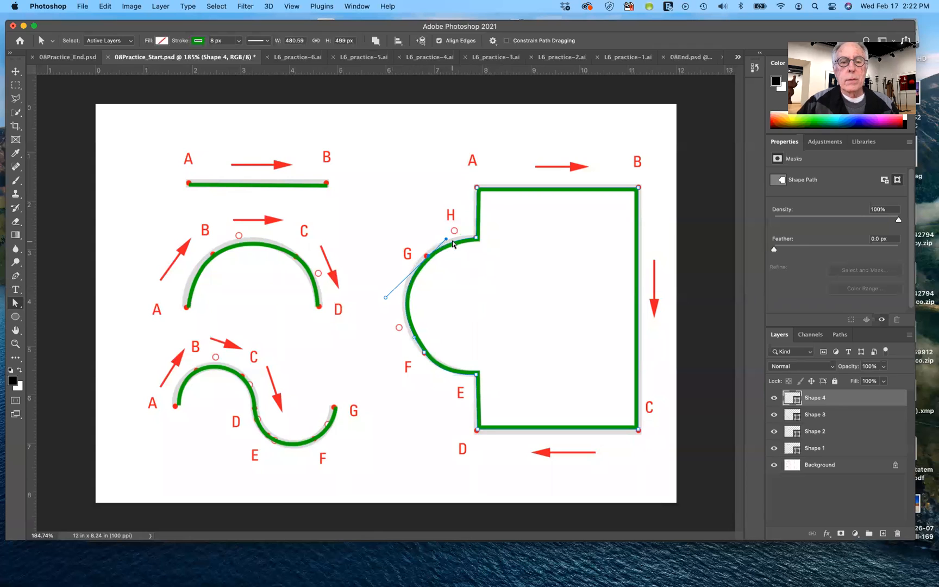
left_click_drag(446, 239, 428, 257)
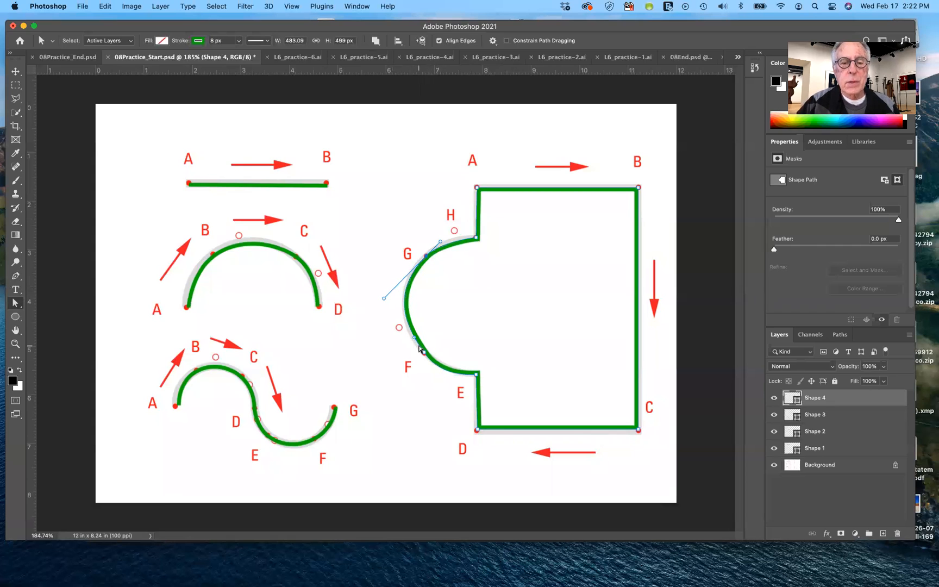
left_click_drag(424, 351, 424, 353)
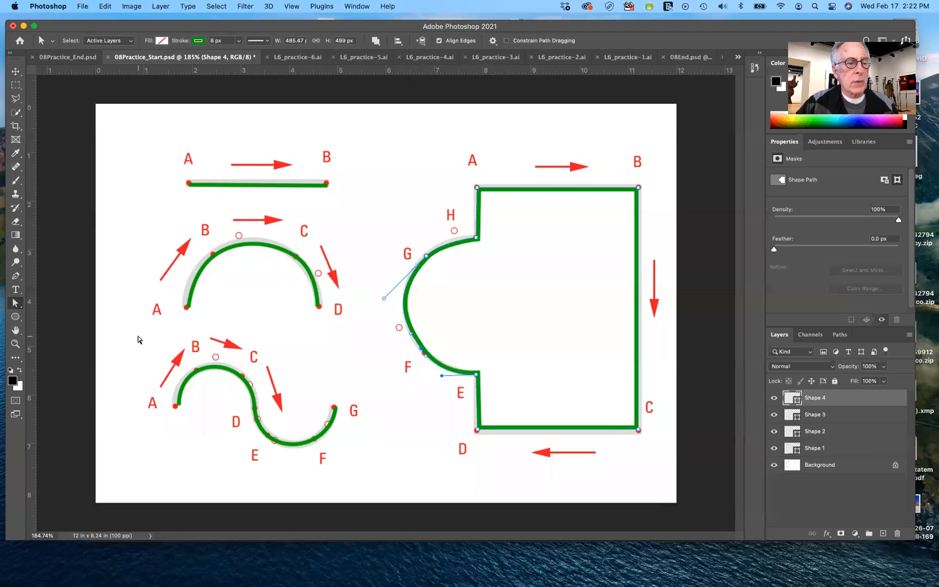
Convert the anchor at E to a corner point with the Convert Point tool
left_click_drag(16, 277, 53, 327)
left_click(477, 375)
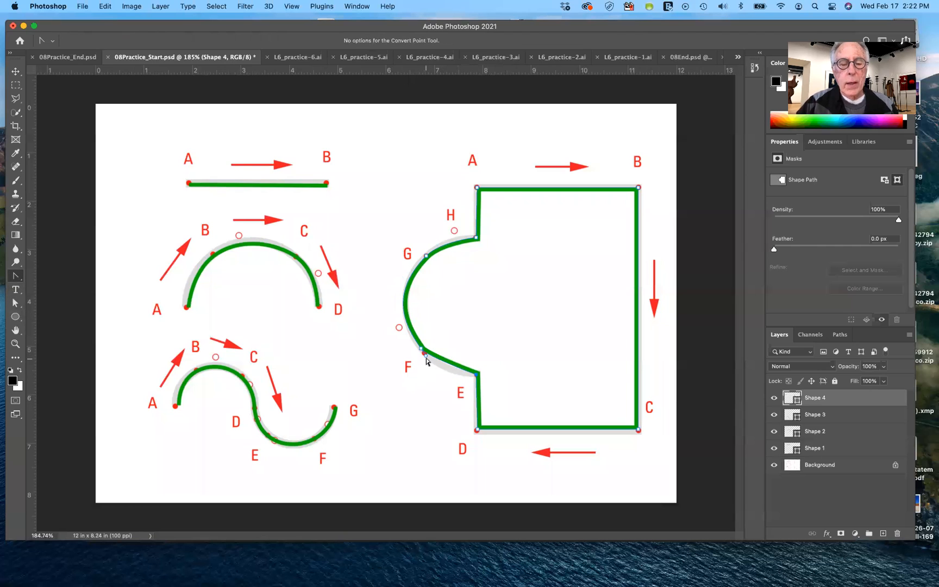
Pull F's lower handle toward E with the Direct Selection tool to restore the curve, and nudge the anchors at F and G
left_click(15, 302)
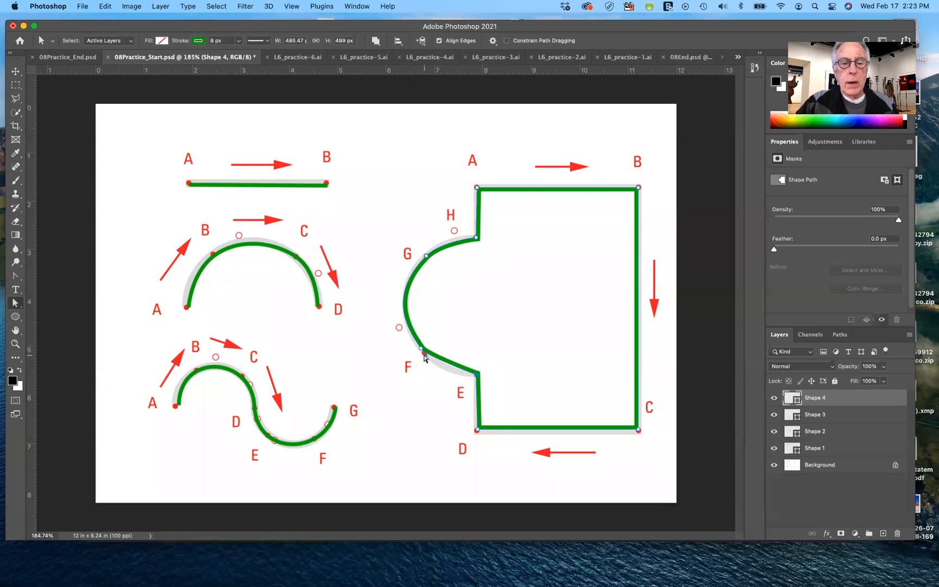
left_click_drag(425, 358, 439, 374)
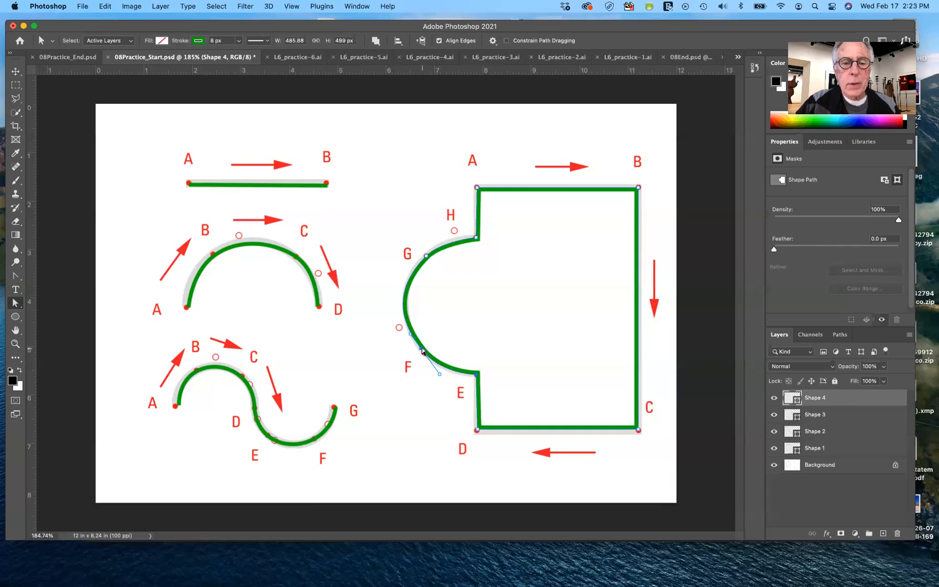
left_click_drag(420, 351, 423, 354)
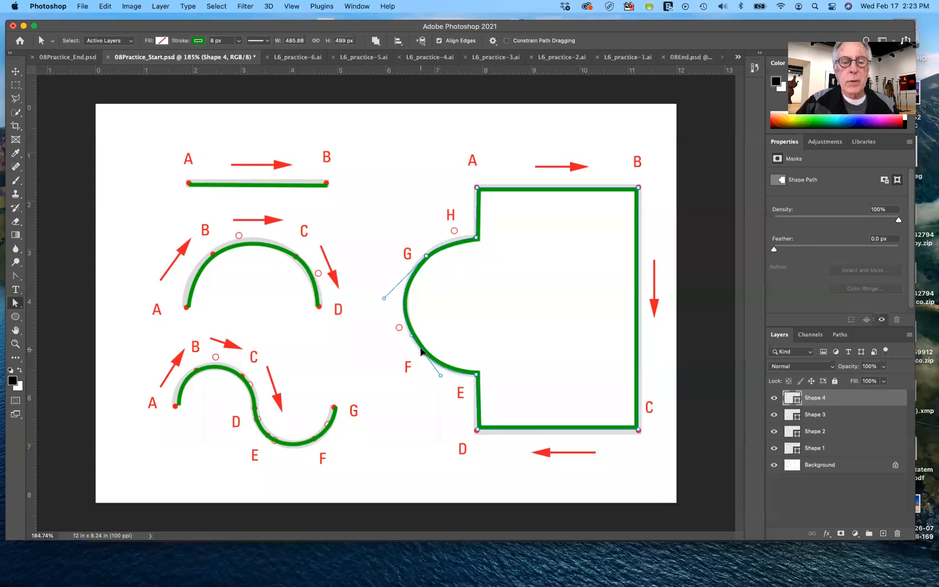
left_click_drag(425, 256, 429, 262)
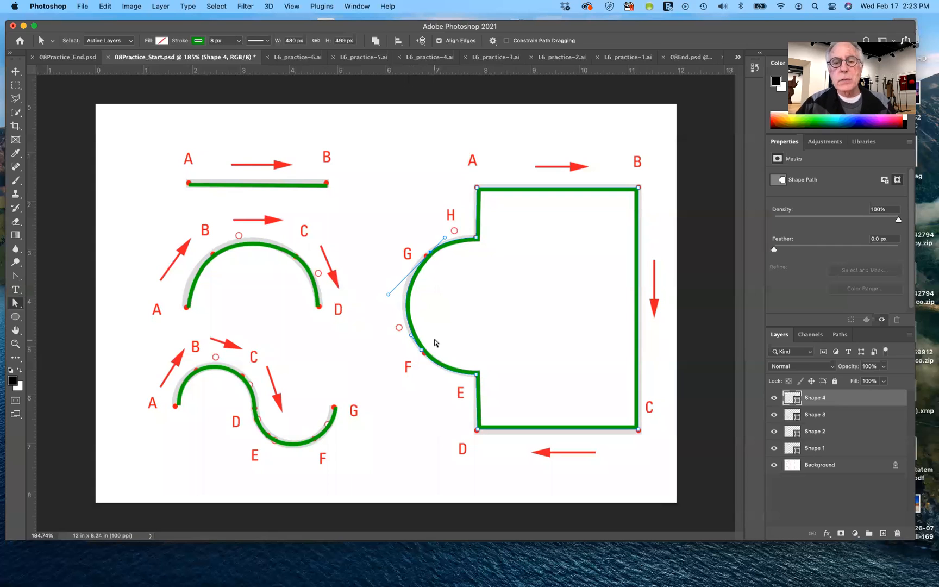
Hide the Shape 4 layer and retrace the large guide's straight sides with the Pen tool, placing corner anchors at A, B, C, D and E
left_click(774, 399)
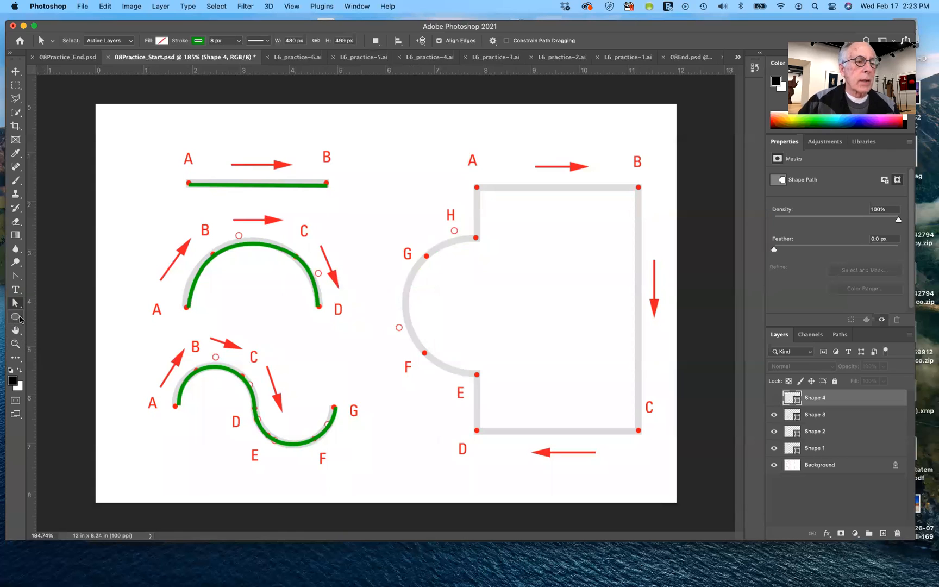
left_click_drag(14, 277, 45, 274)
left_click(44, 275)
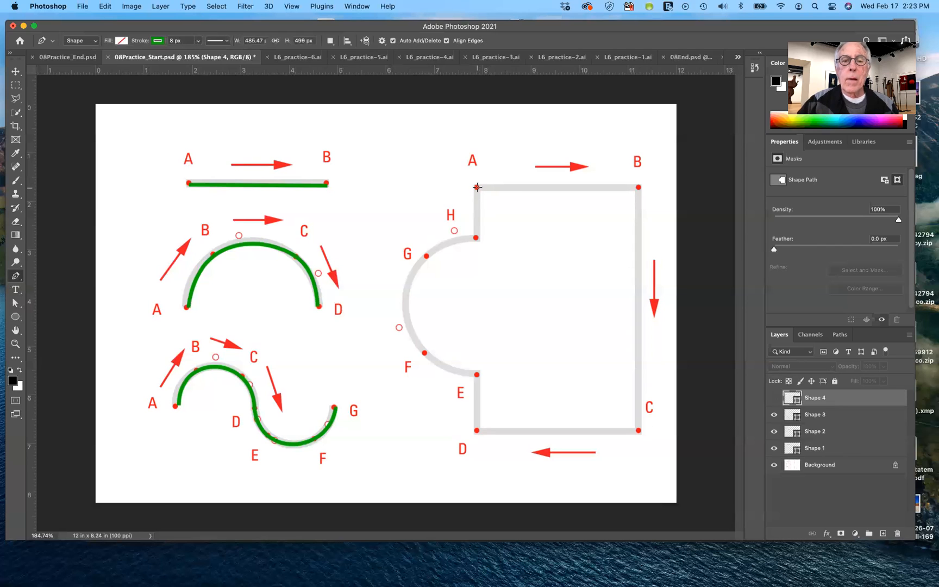
left_click(478, 188)
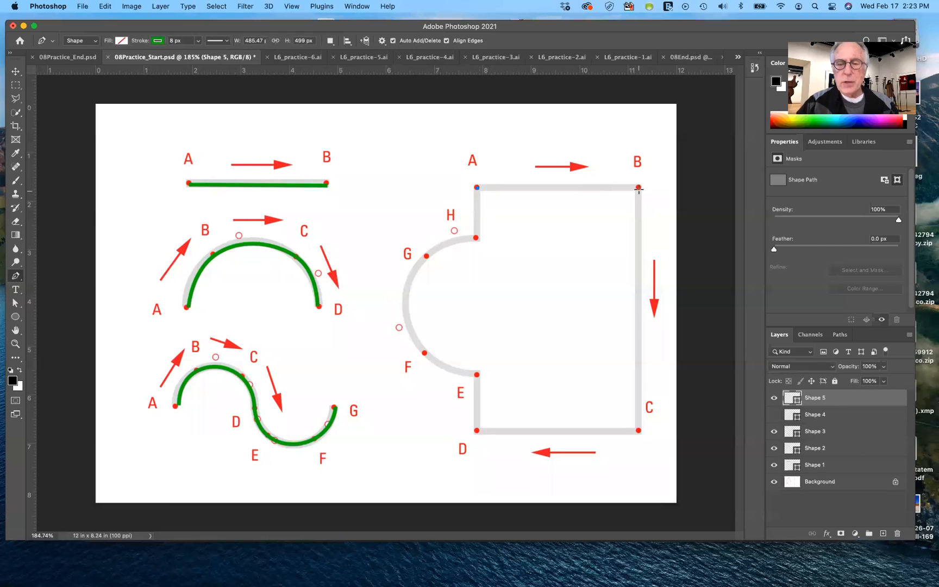
left_click(638, 187)
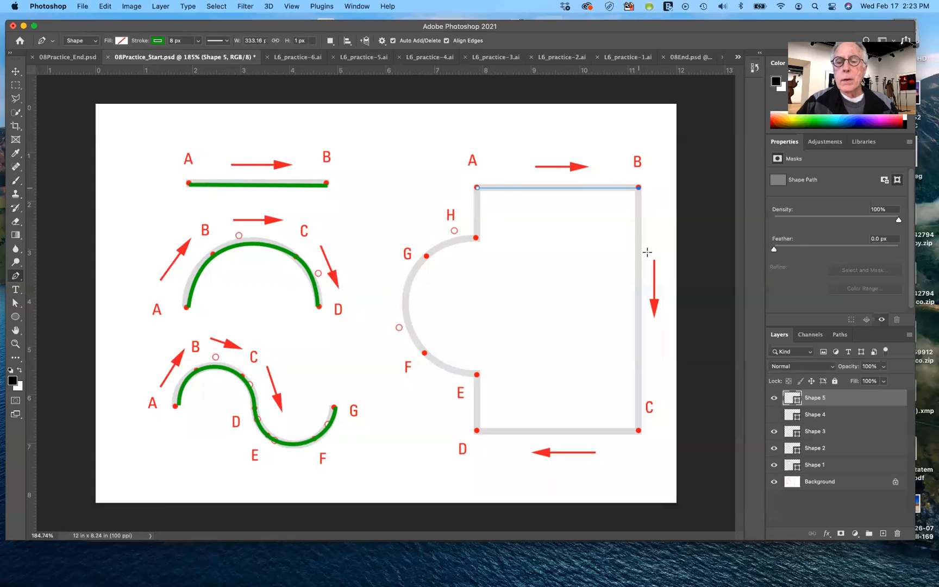
left_click(638, 430)
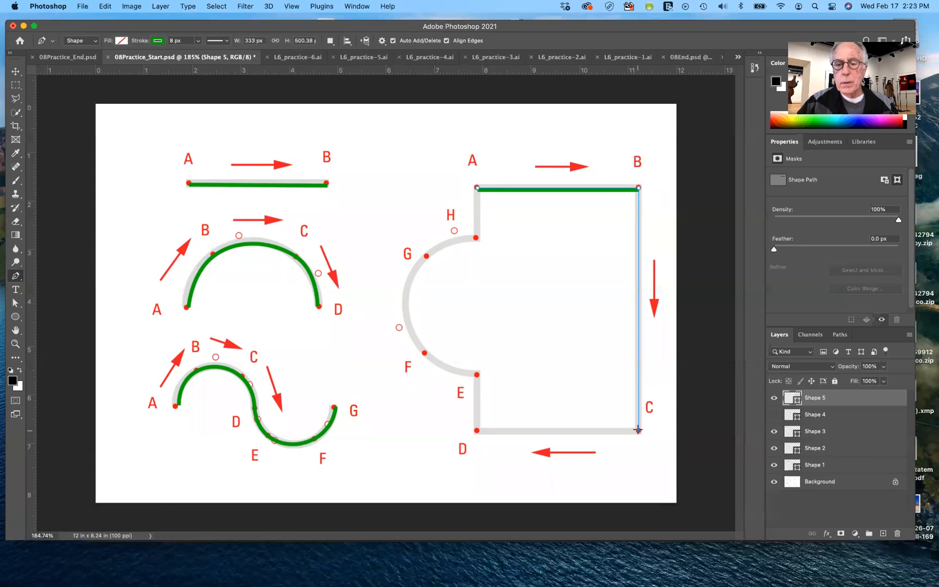
left_click(477, 431)
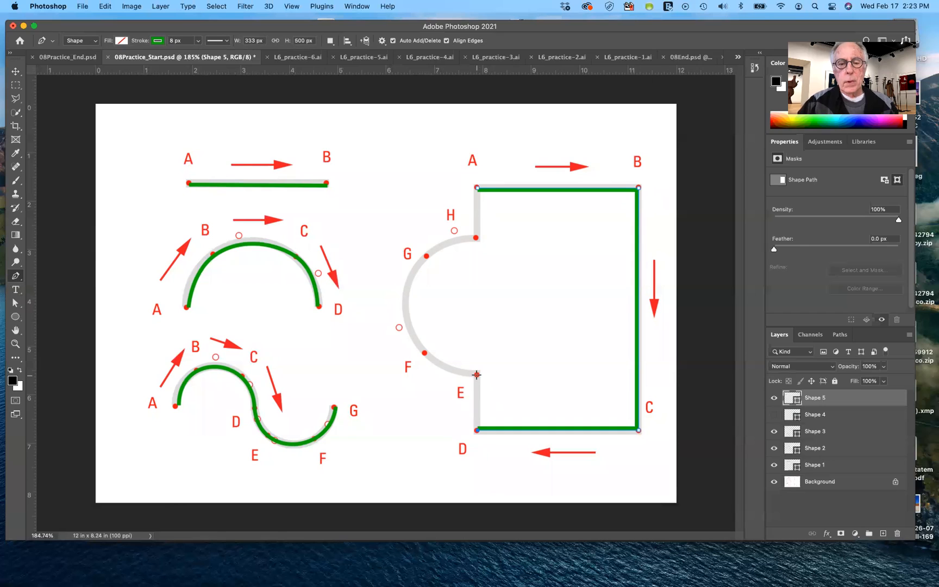
left_click(477, 375)
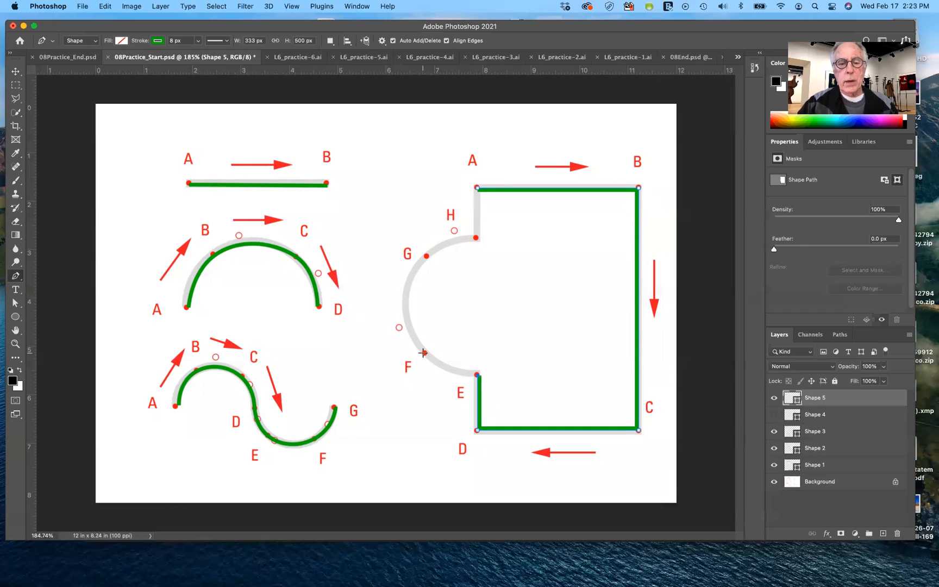
Trace the arc with smooth anchors at F and G, pulling their handles to the guide's open circles, and end it with an anchor at H
left_click_drag(425, 353, 399, 327)
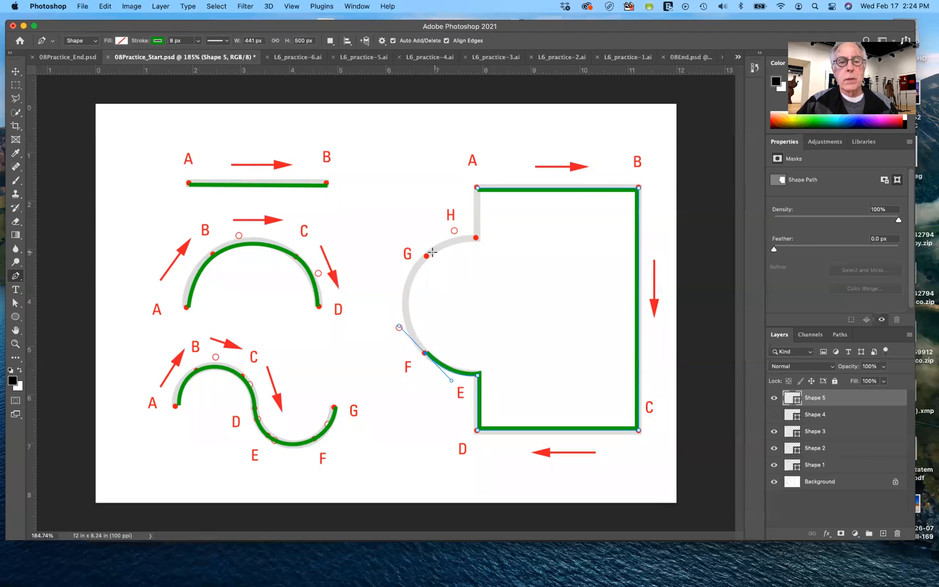
left_click_drag(426, 256, 455, 233)
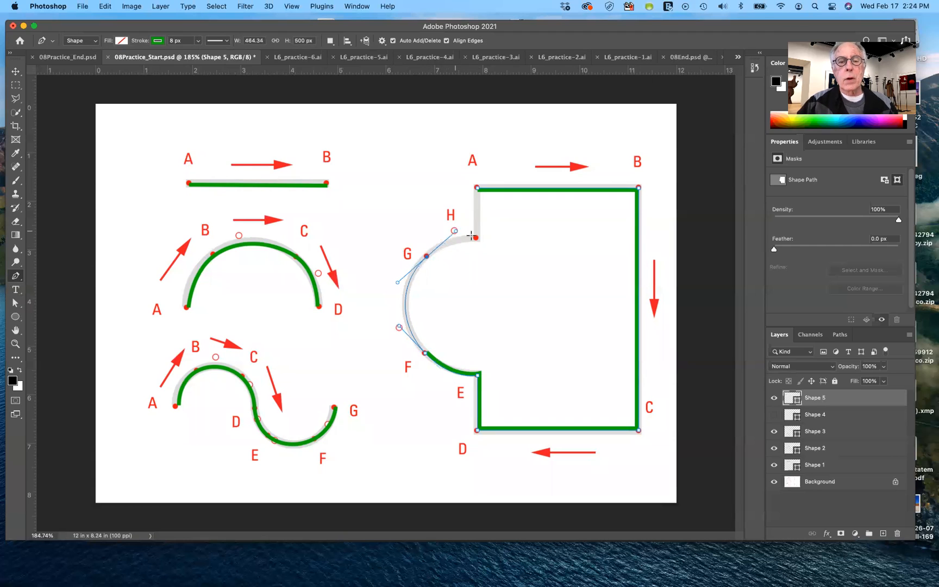
left_click(477, 237)
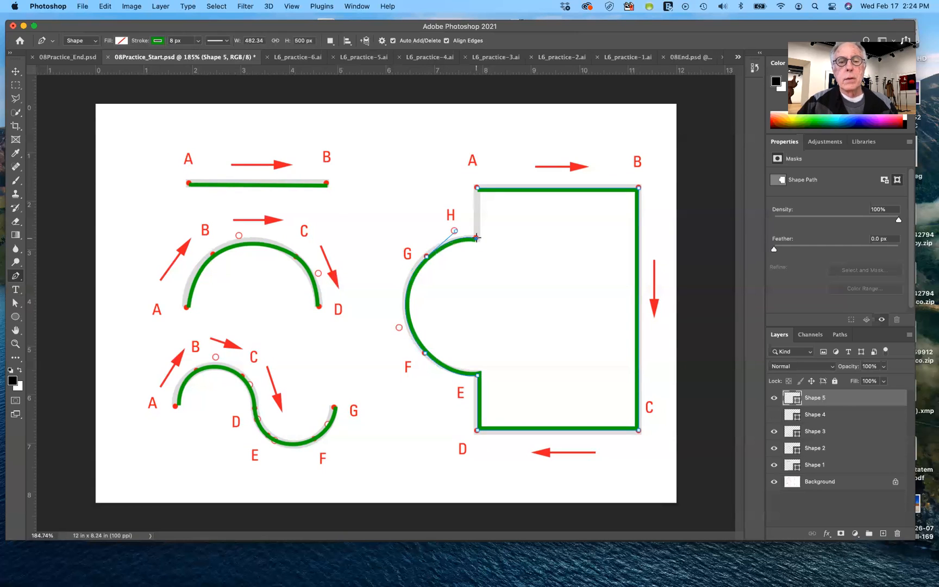
Close the path at A with the Pen tool, and pull G's upper handle slightly inward with the Direct Selection tool
left_click(477, 190)
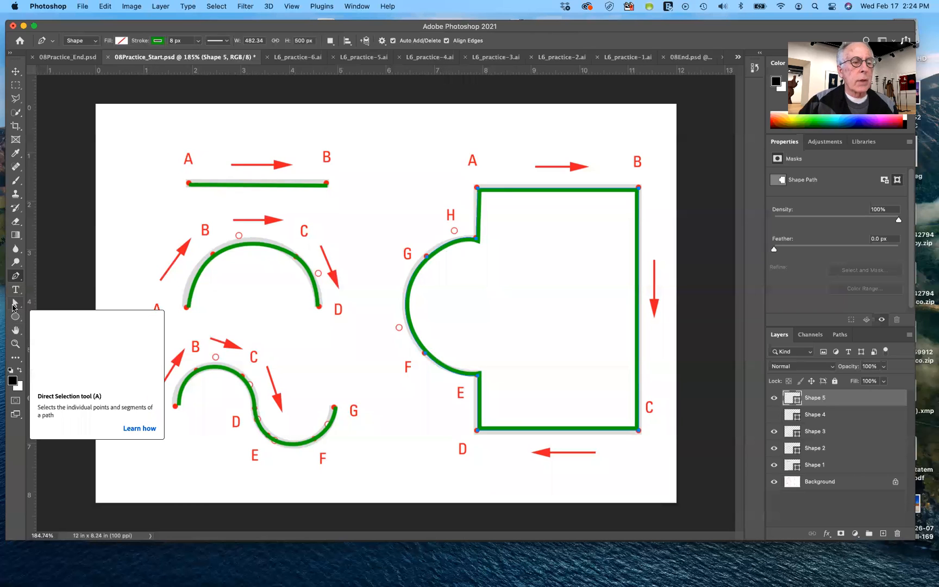
left_click(14, 305)
left_click(70, 311)
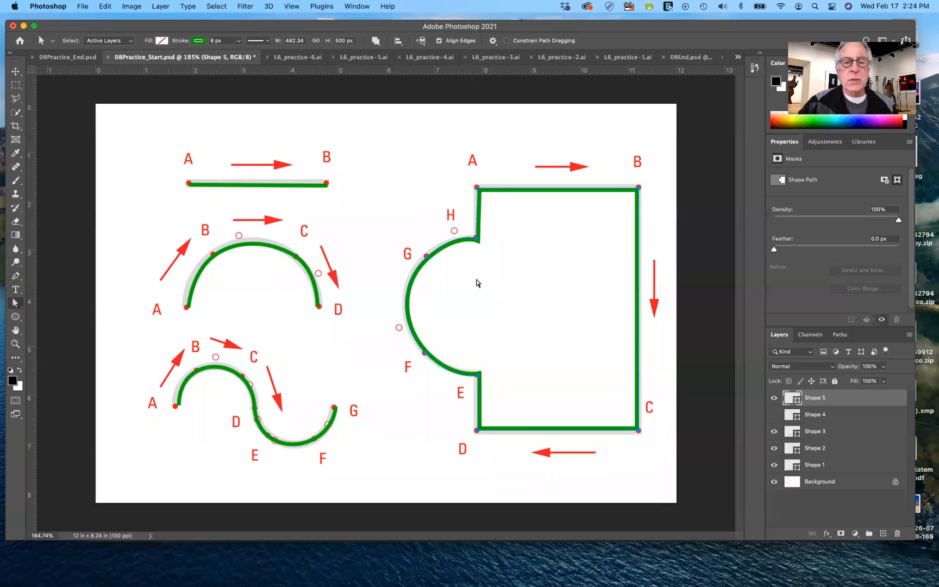
left_click(426, 257)
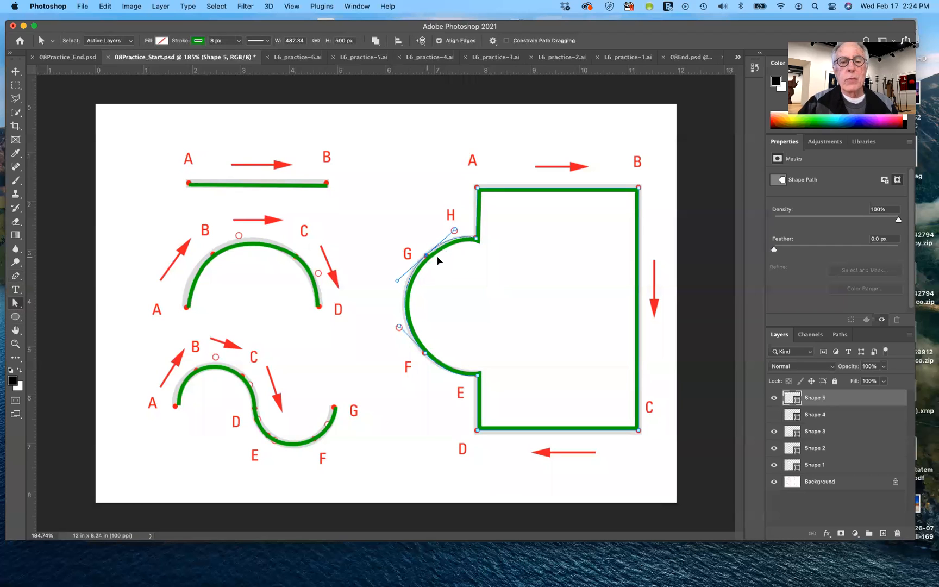
left_click_drag(455, 233, 451, 237)
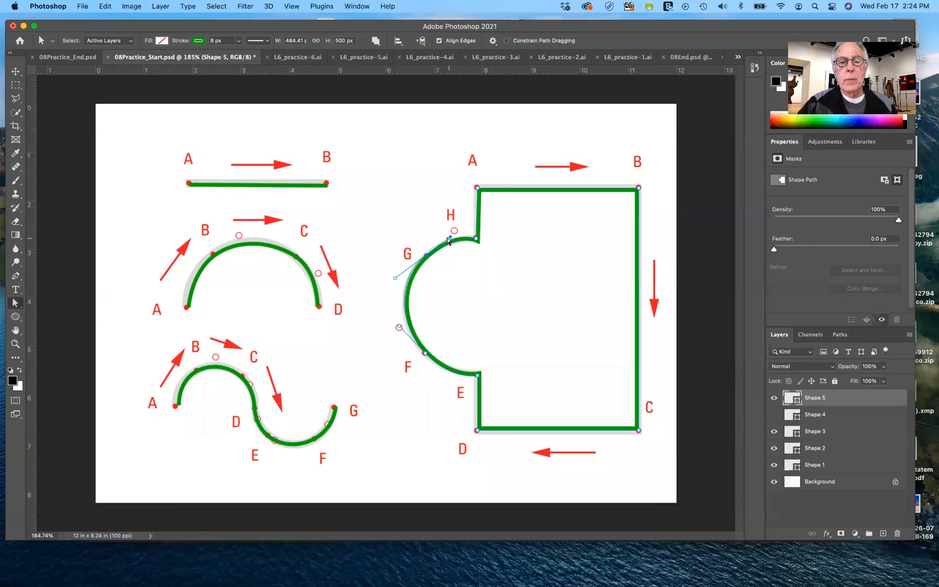
Shorten F's lower handle toward the curve and nudge its upper handle to fit the arc to the guide
left_click(425, 356)
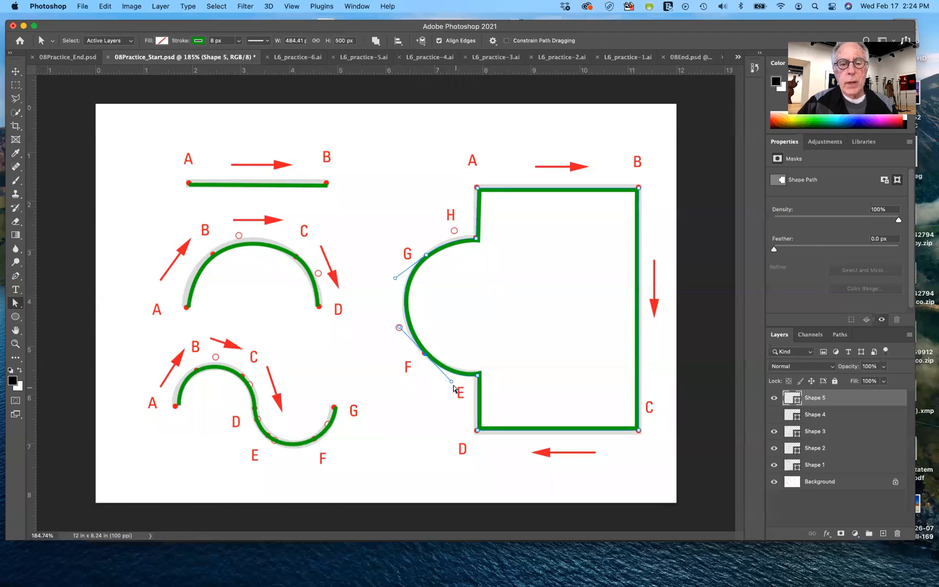
left_click_drag(451, 382, 444, 376)
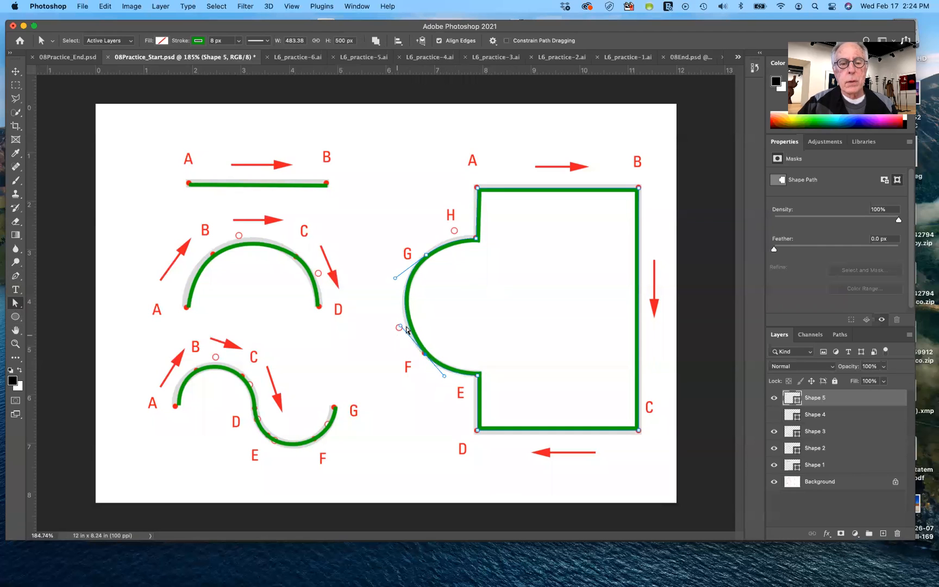
left_click_drag(400, 329, 399, 328)
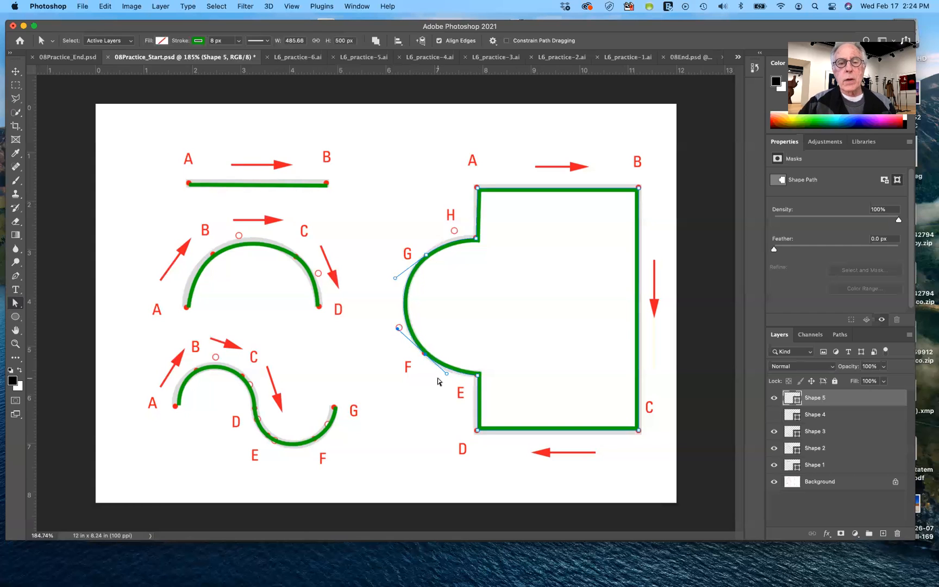
Try swinging G's upper handle with the Direct Selection tool from the G–H segment, and undo it
left_click(476, 241)
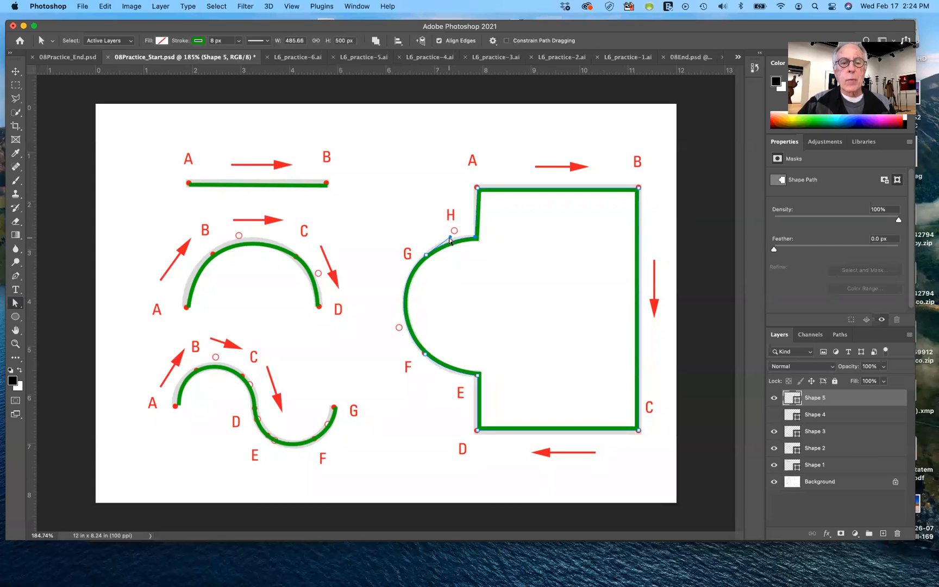
left_click_drag(449, 236, 458, 271)
key("super+z")
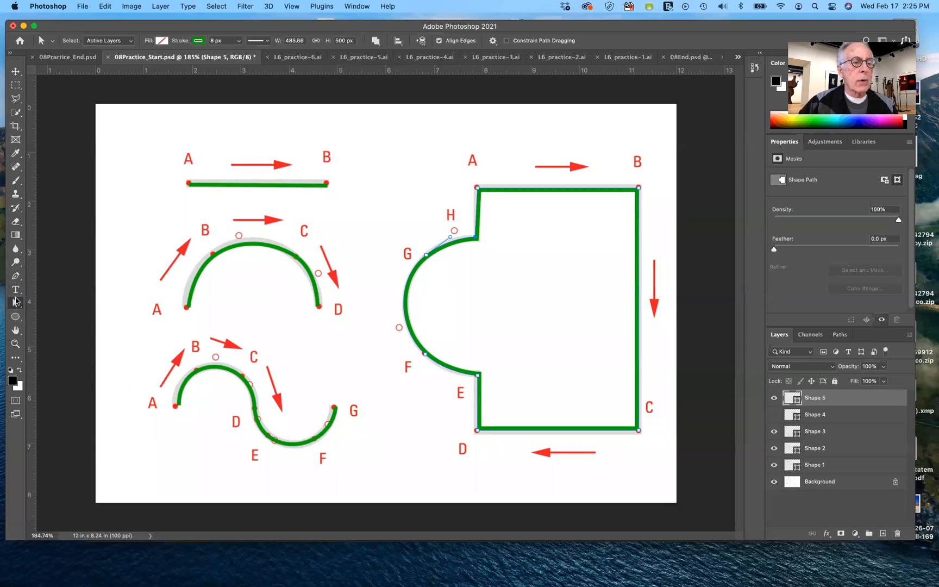
Break G's upper handle from its opposite handle with the Convert Point tool, bending the G–H segment outward and inward
left_click(16, 300)
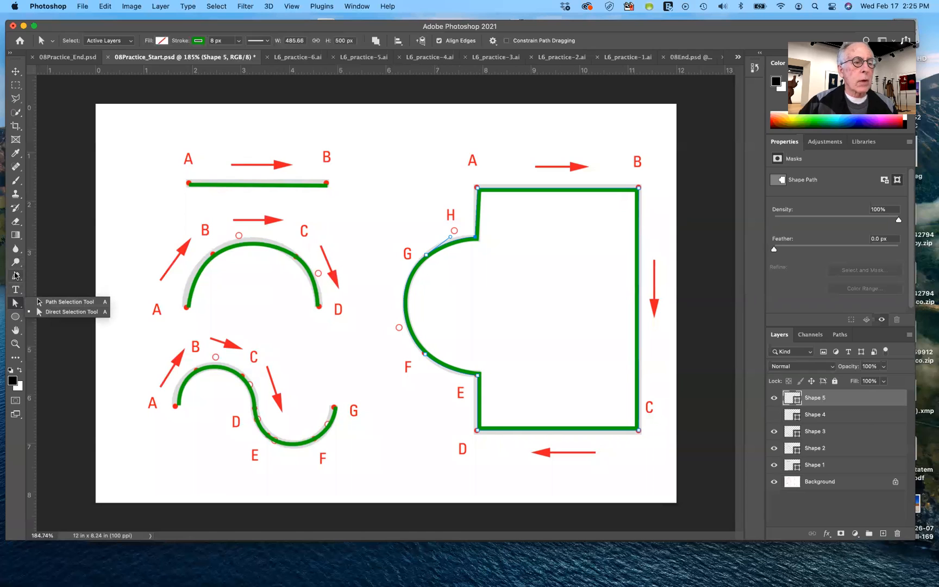
left_click(16, 276)
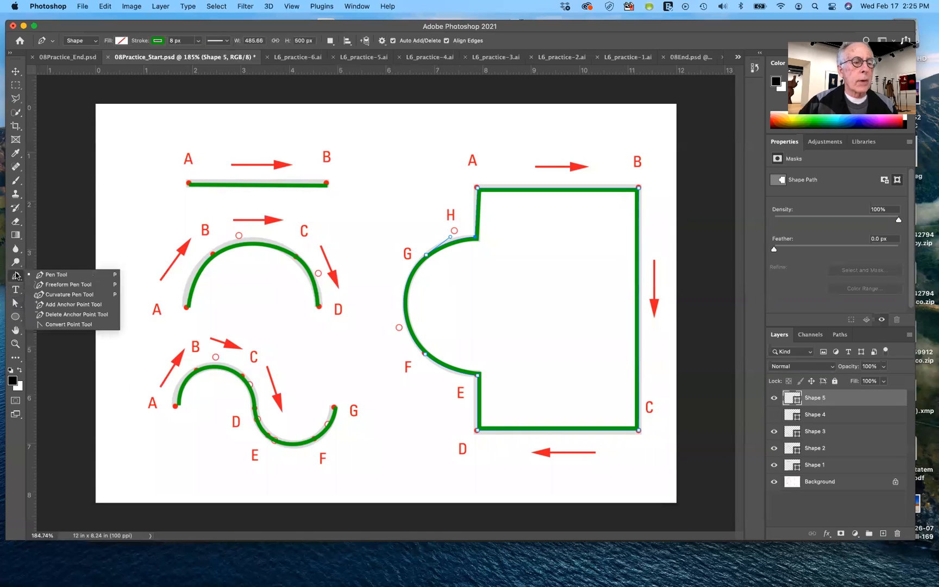
left_click(46, 324)
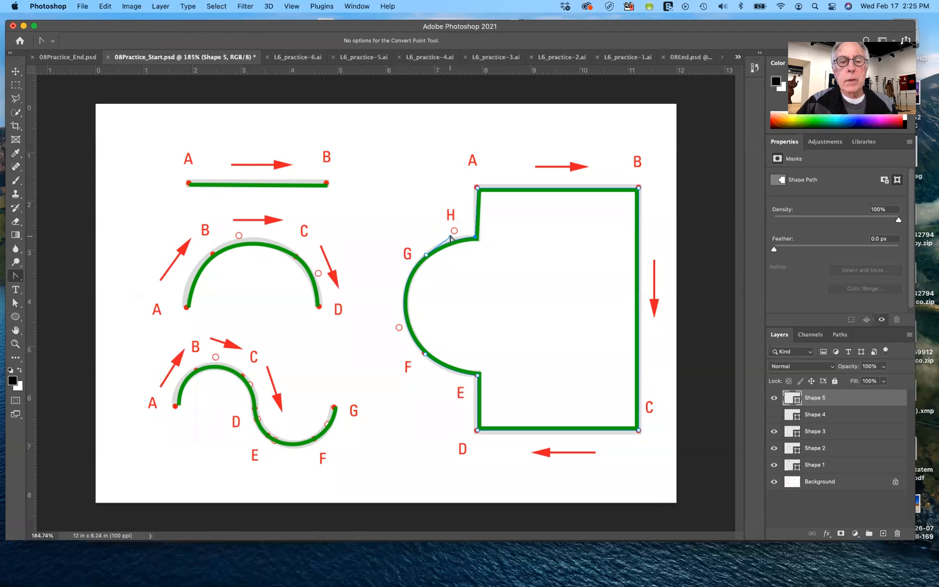
left_click_drag(451, 238, 409, 191)
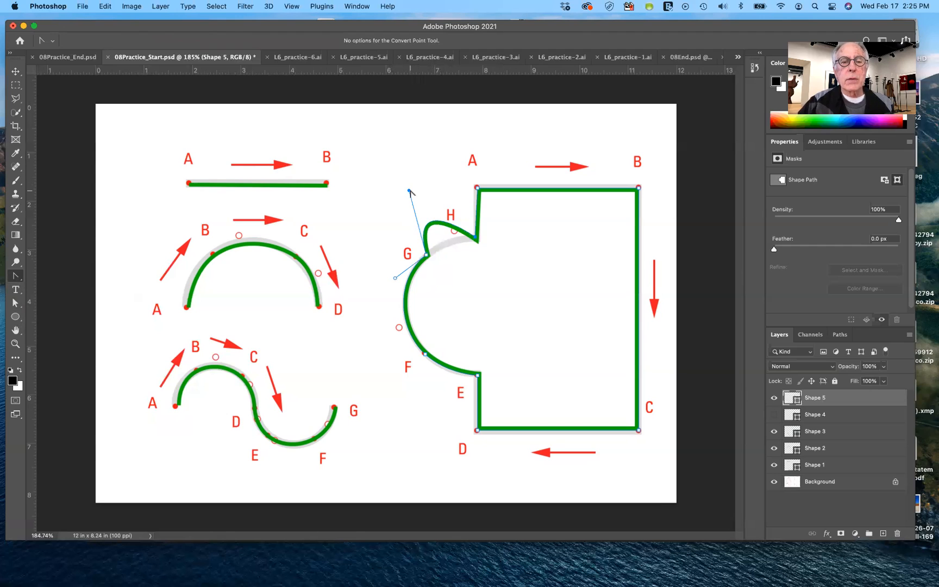
left_click_drag(408, 191, 471, 290)
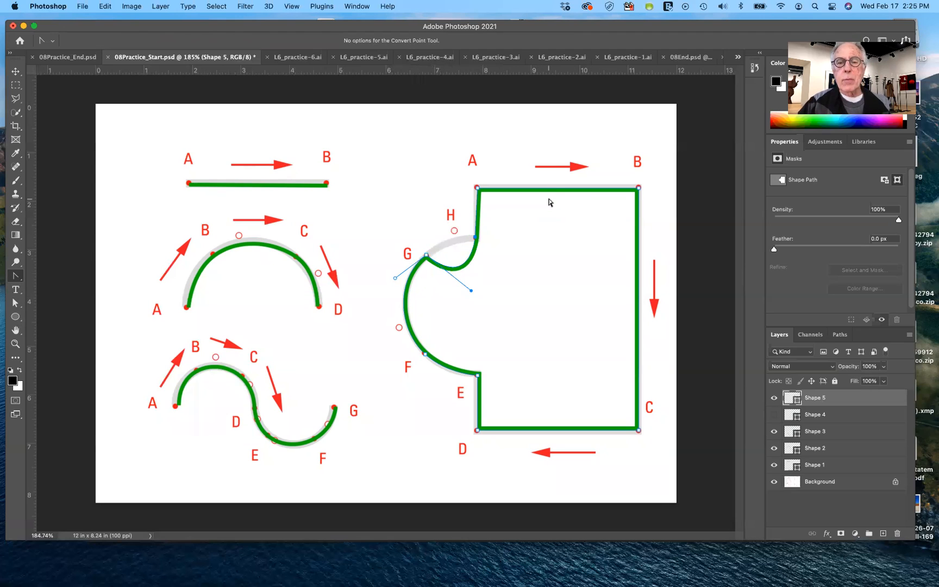
Add an anchor point midway along the A–B side and another midway along the C–D side
left_click(18, 275)
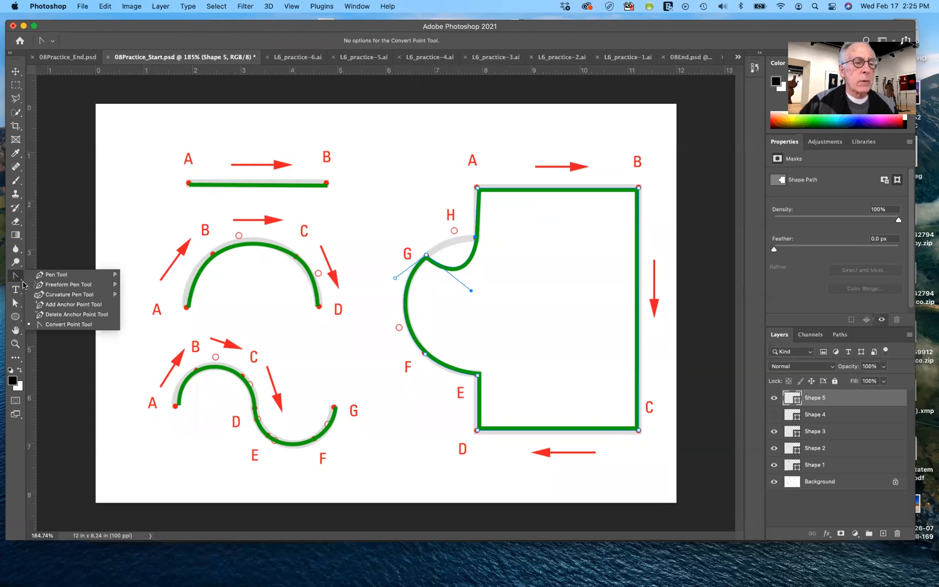
left_click(47, 305)
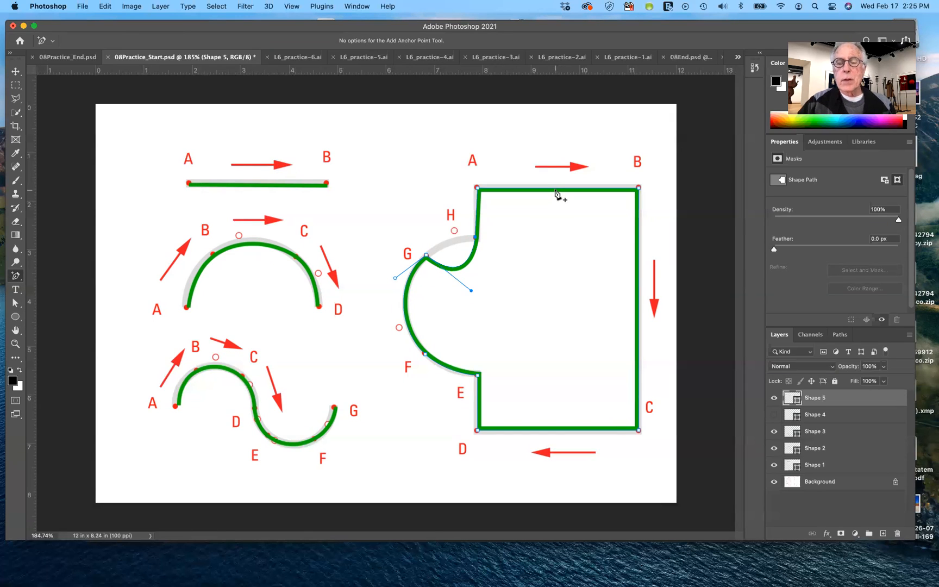
left_click(556, 189)
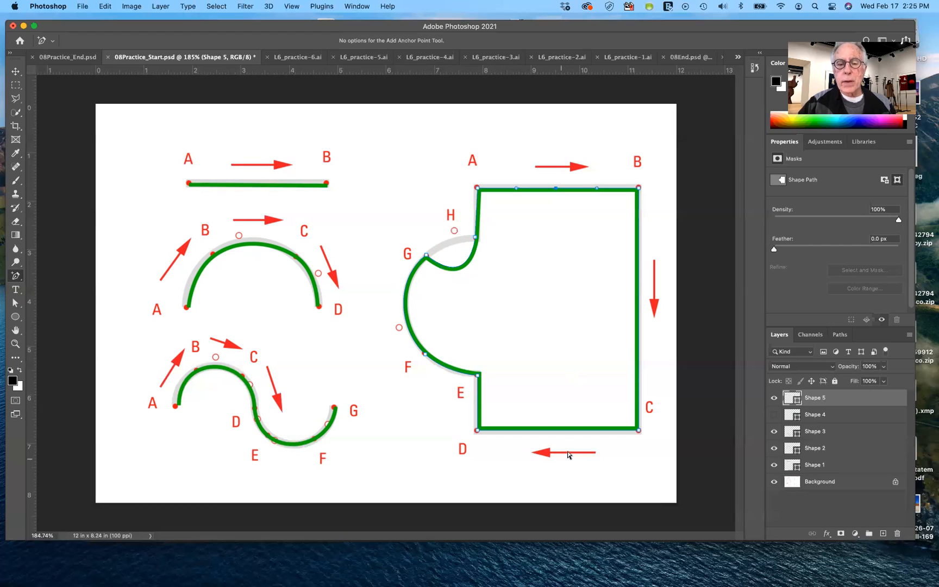
left_click(559, 429)
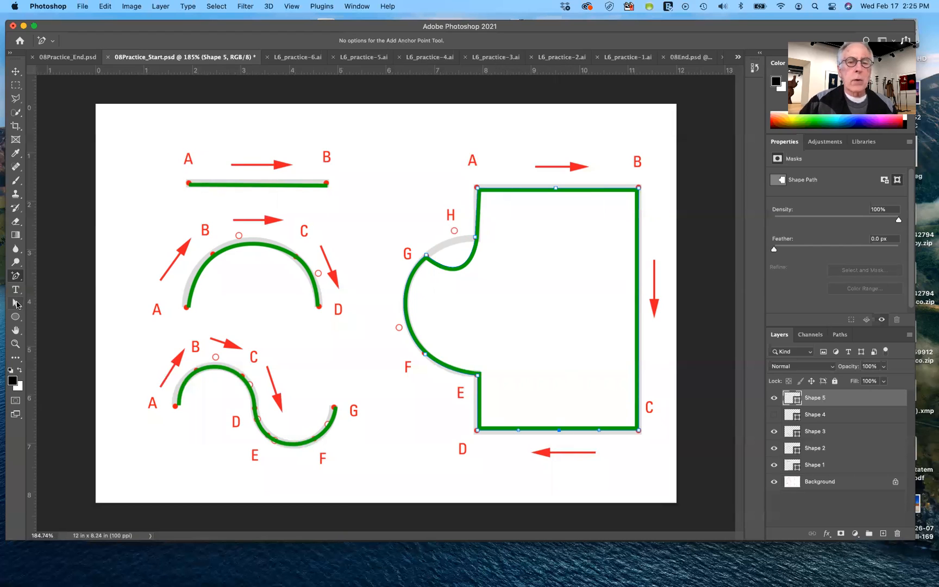
Pull the two added midpoint anchors toward the shape's interior with the Direct Selection tool, curving both sides inward
left_click(16, 304)
left_click(554, 189)
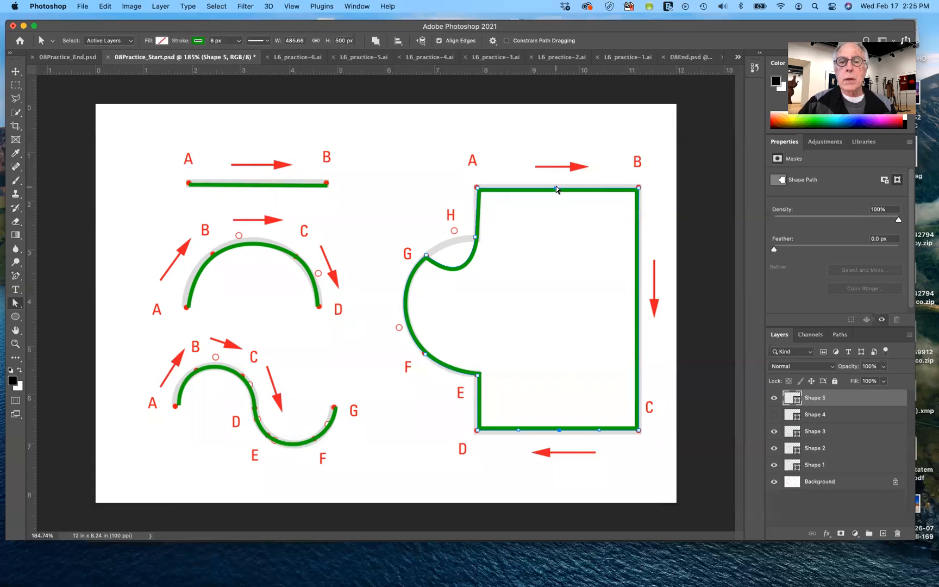
left_click_drag(555, 188, 557, 223)
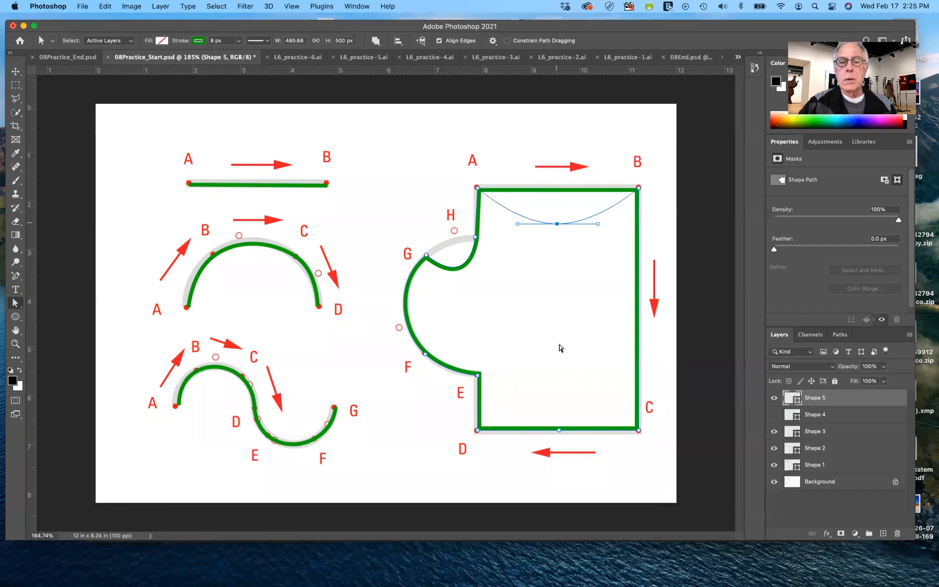
left_click(559, 430)
left_click_drag(559, 430, 560, 384)
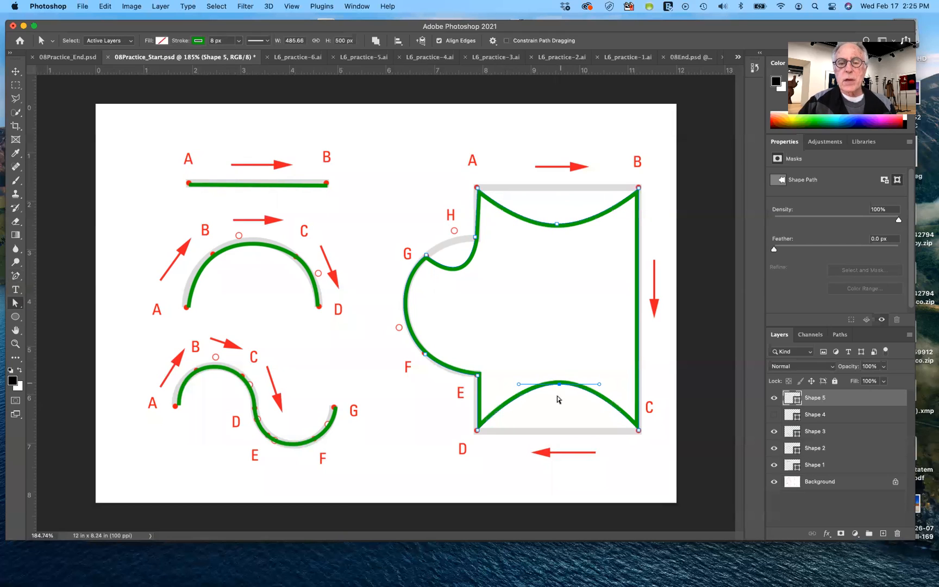
Convert the middle anchor between C and D to a corner point with the Convert Point tool
left_click(12, 276)
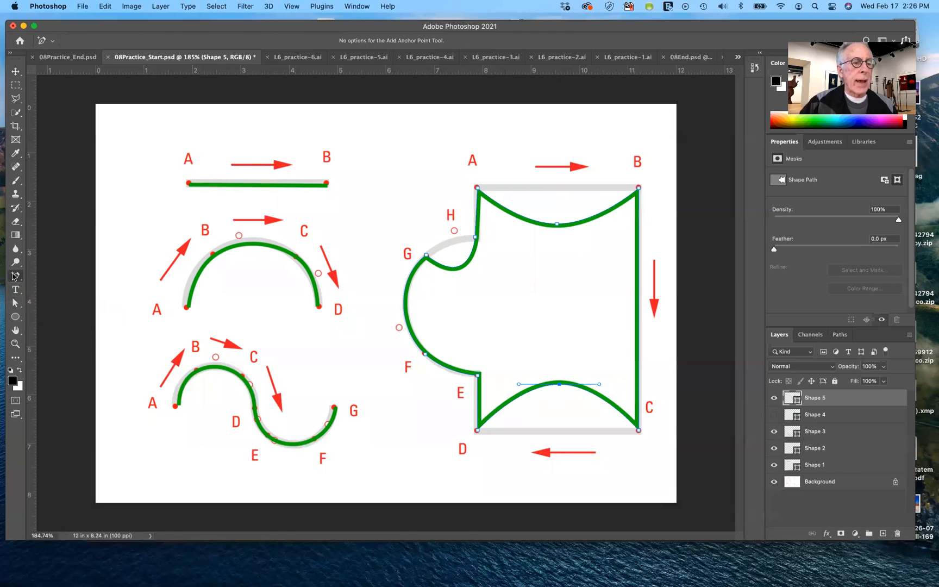
right_click(13, 276)
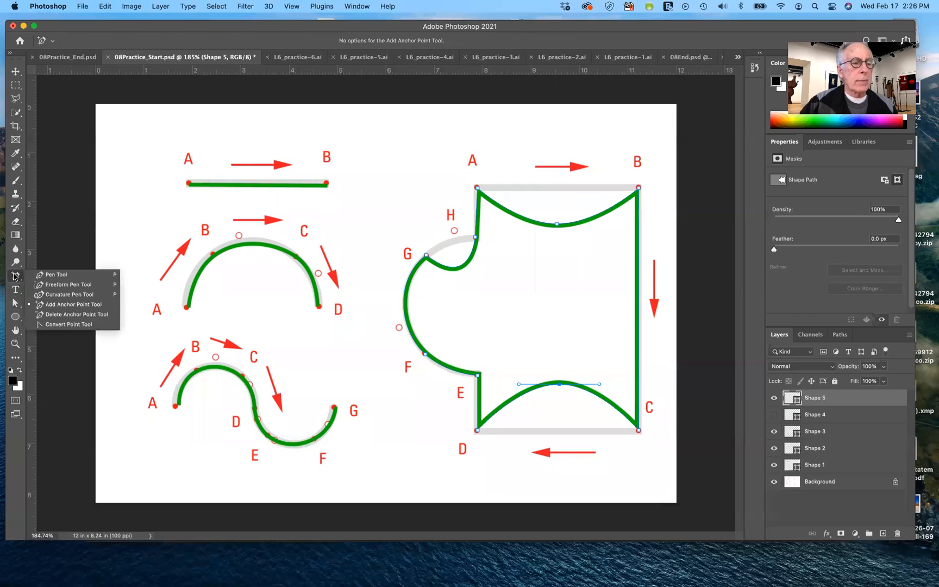
left_click(97, 325)
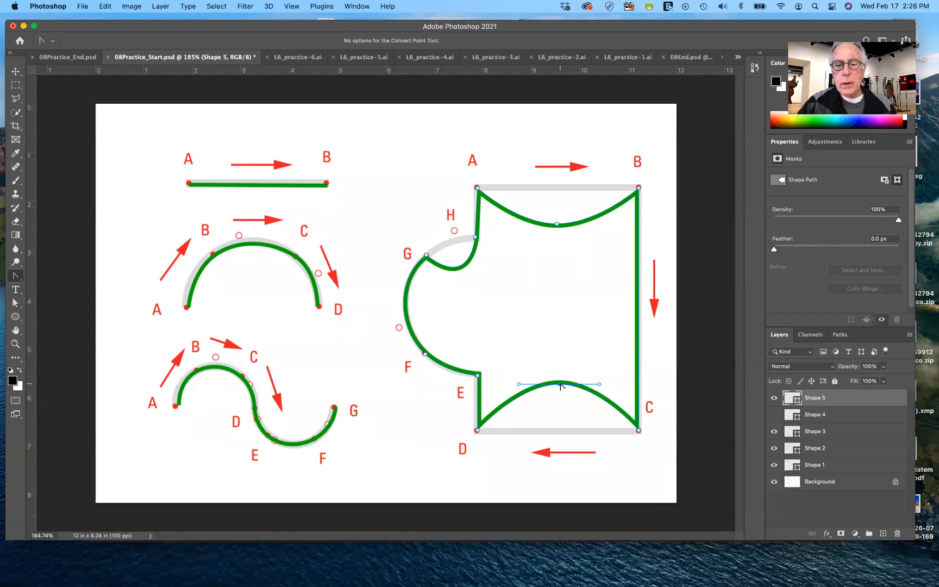
left_click(560, 384)
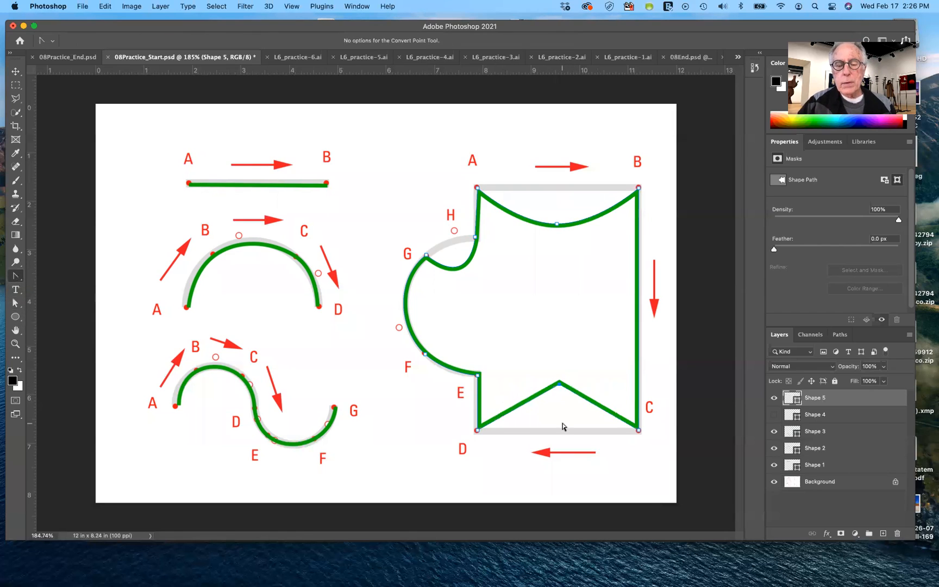
Remove the middle anchor between A and B with the Delete Anchor Point tool
left_click(16, 280)
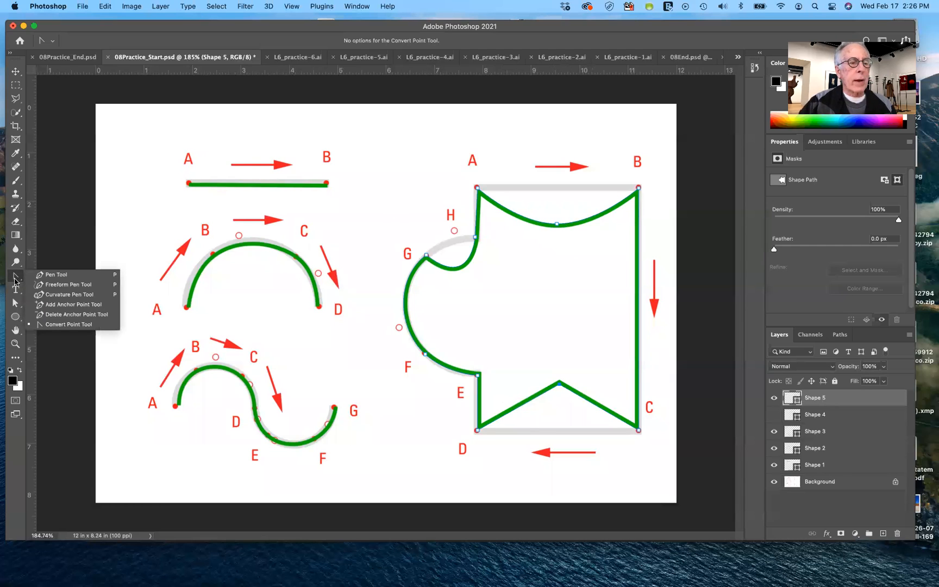
left_click(47, 318)
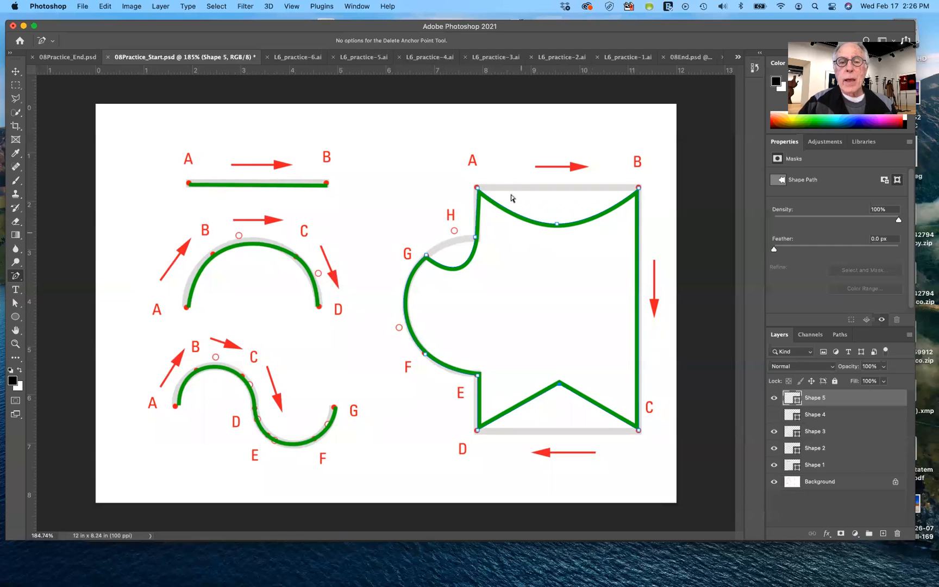
left_click(557, 226)
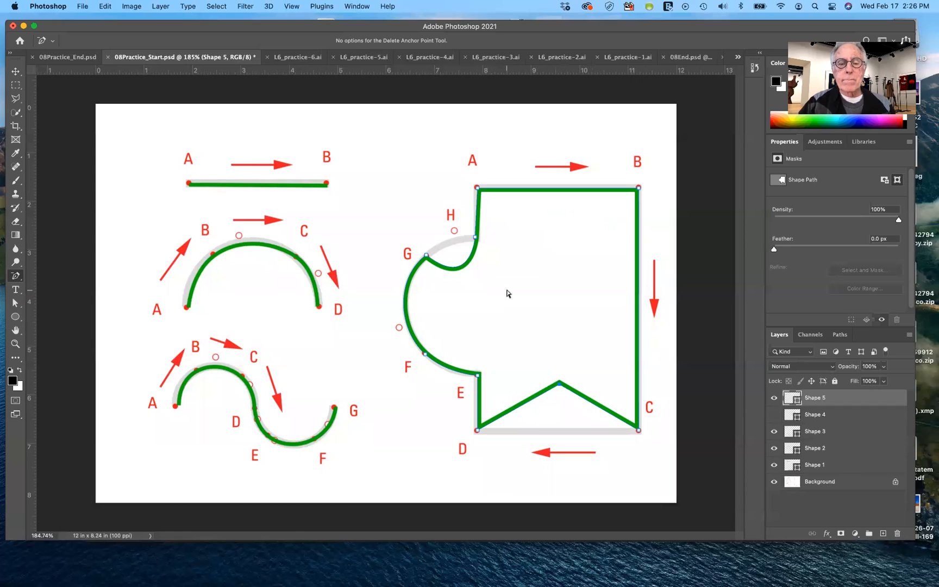
Undo the anchor additions, moves, conversion and deletion and the broken handle at G
key("super+z")
key("super+z")
key("super+z")
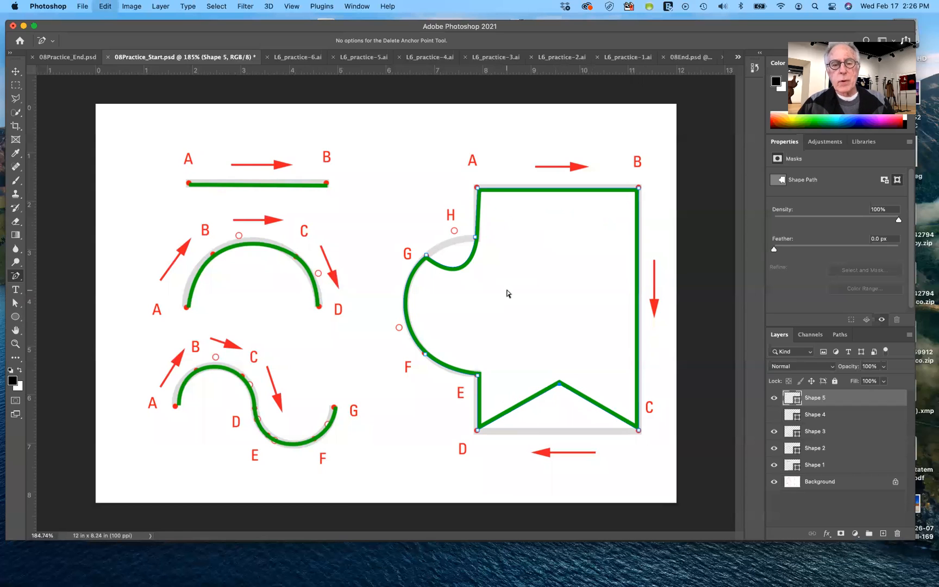
key("super+z")
key("super+z")
key("super+z")
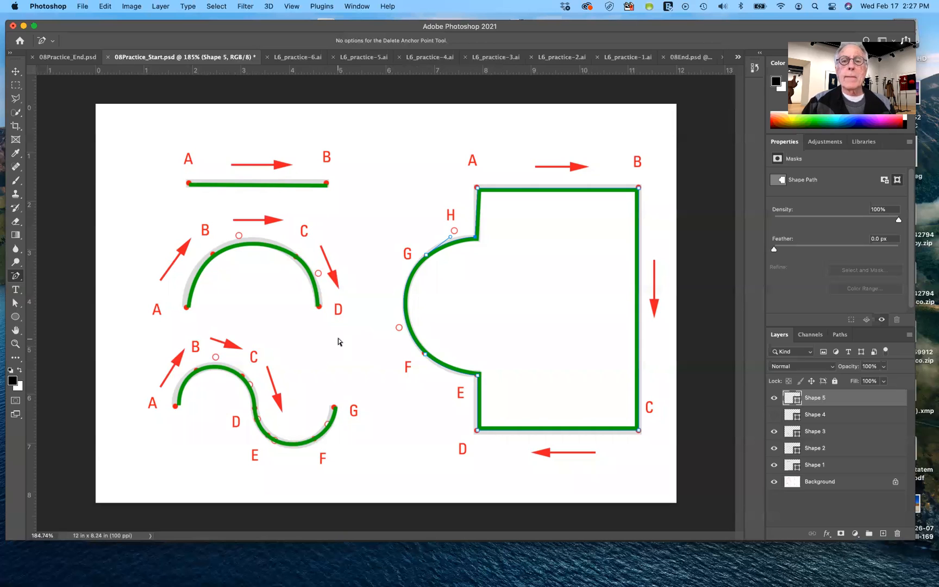
View the finished artwork in 08End.psd, and switch to the 08Start.psd document
left_click(687, 58)
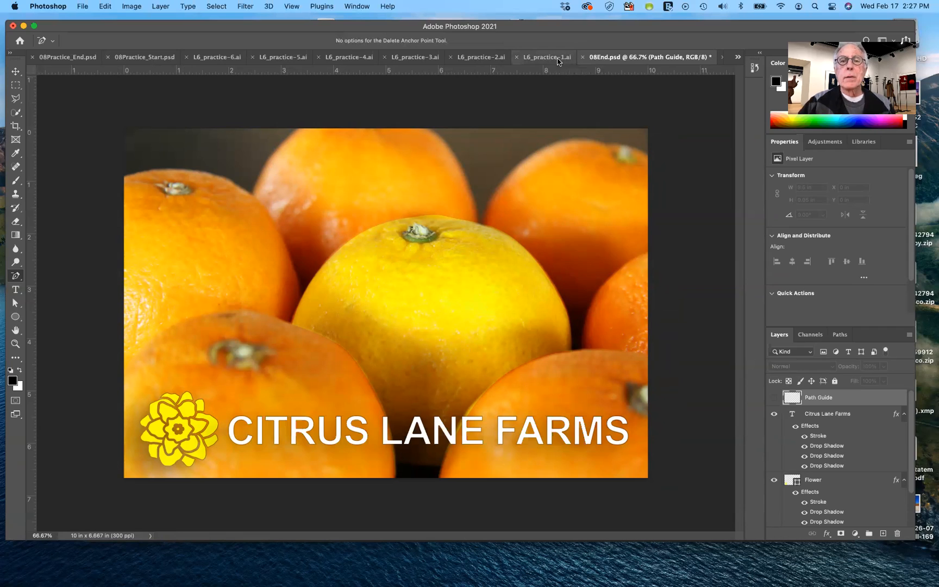
left_click(738, 57)
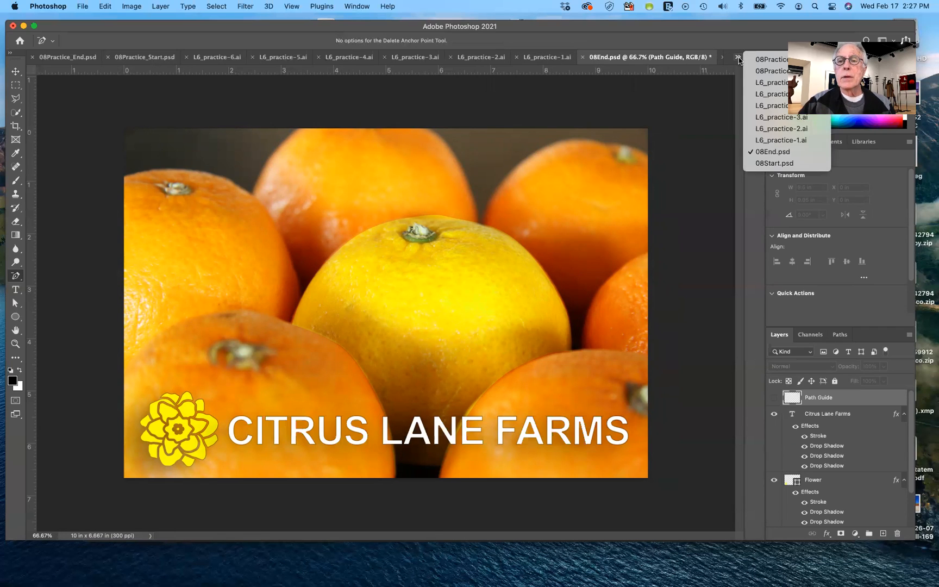
left_click(768, 164)
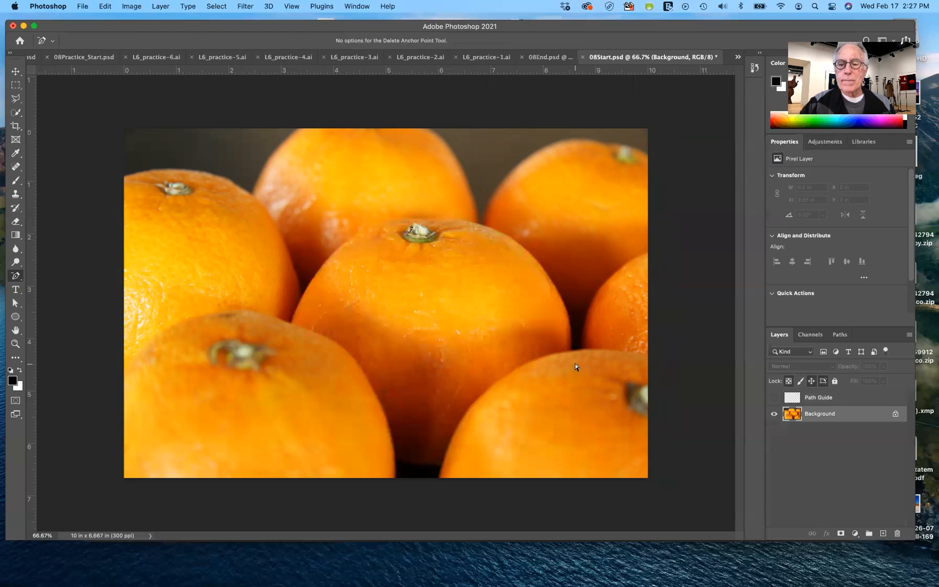
Show the Path Guide layer over the oranges and activate the Pen tool
left_click(774, 398)
left_click(775, 399)
left_click(774, 398)
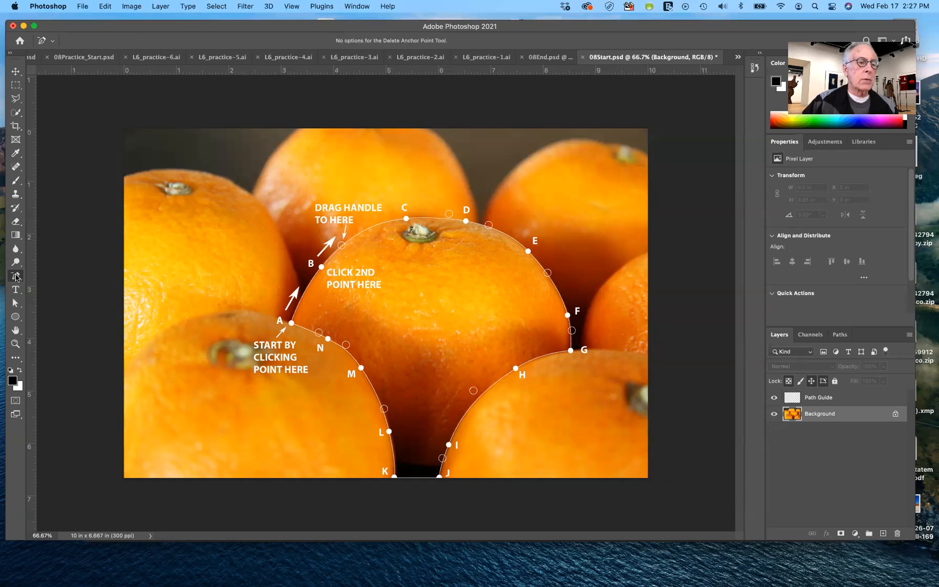
left_click_drag(16, 277, 17, 277)
left_click(38, 275)
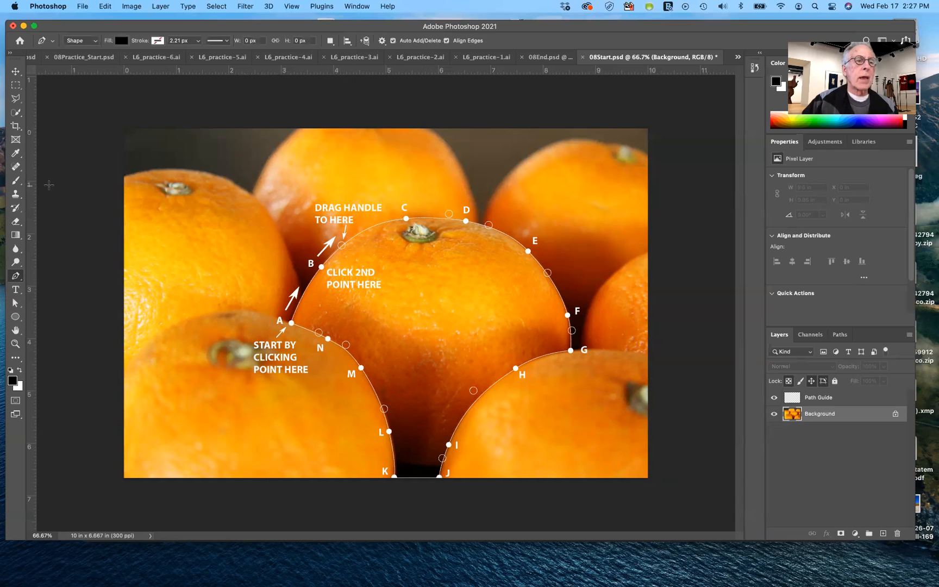
Set the Pen tool to Path mode, and duplicate the Background layer with the original hidden
left_click(95, 41)
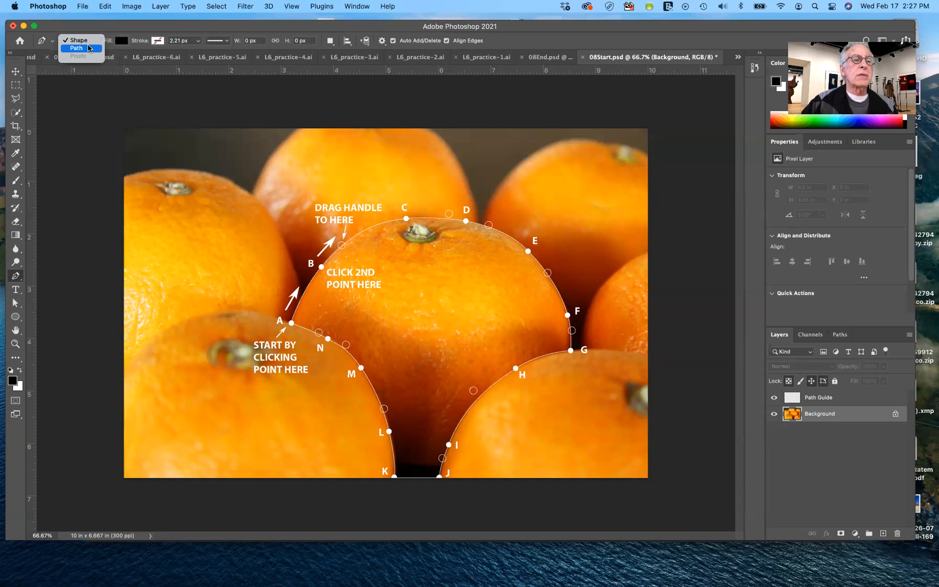
left_click(86, 48)
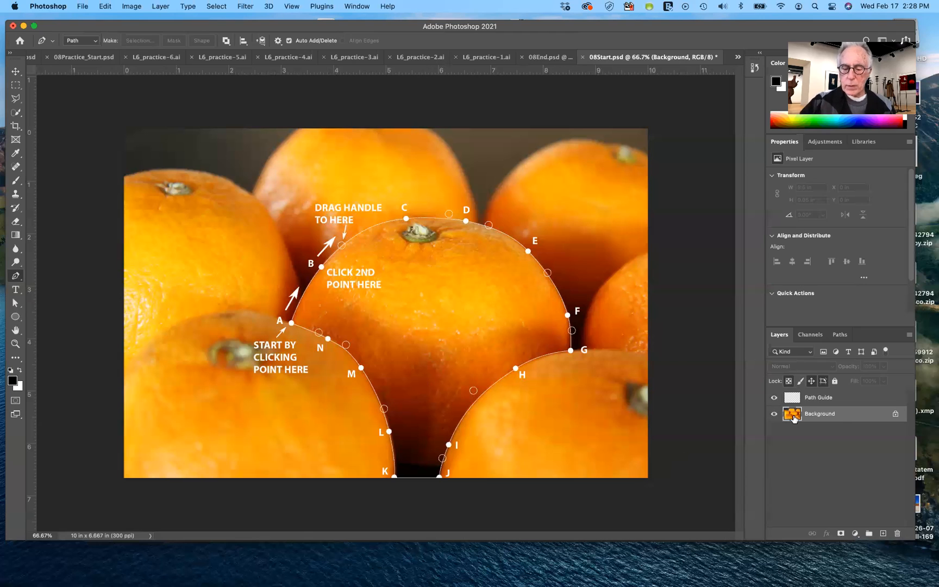
key("super+j")
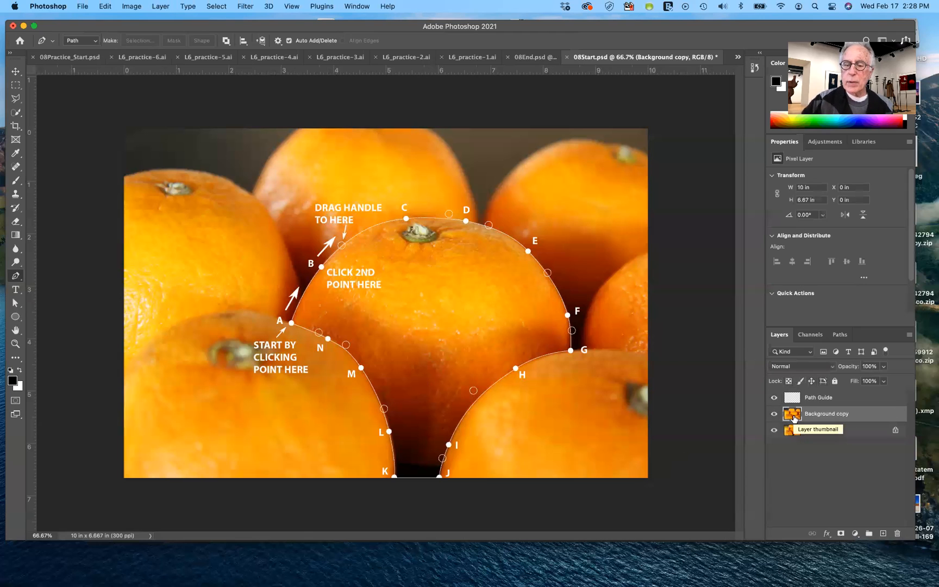
left_click(775, 433)
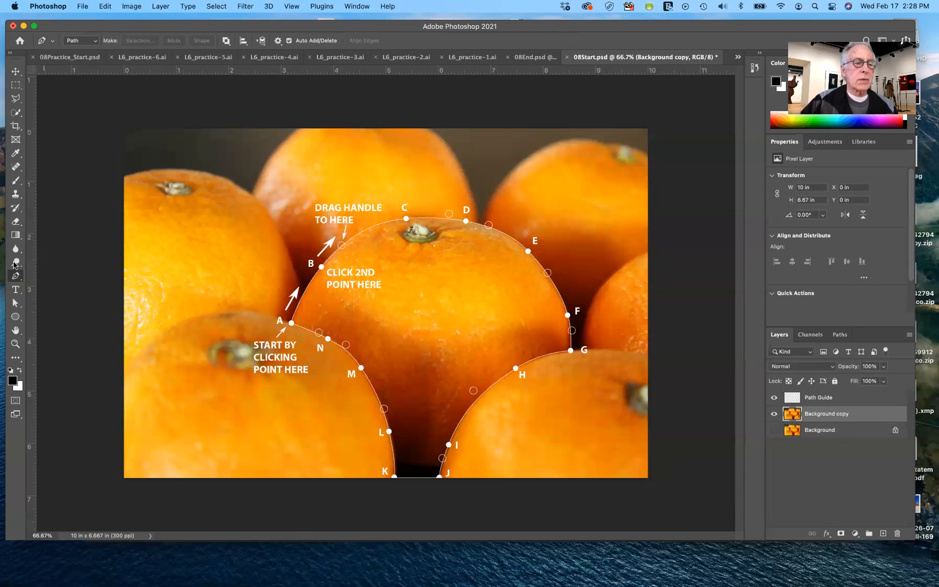
Trace the central orange's upper edge from guide point A through B, C, D, E and F to G, pulling curve handles to the guide circles
left_click(291, 323)
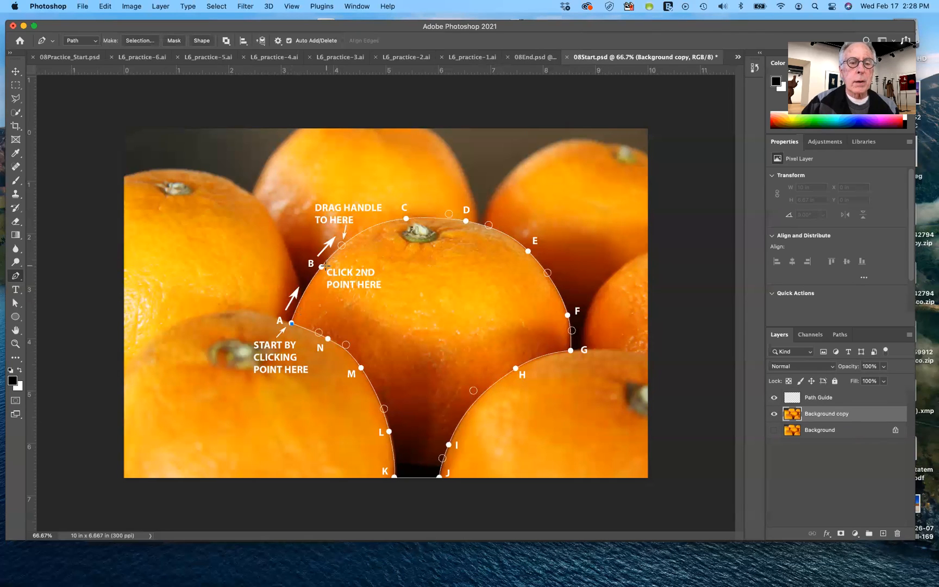
left_click_drag(322, 267, 342, 245)
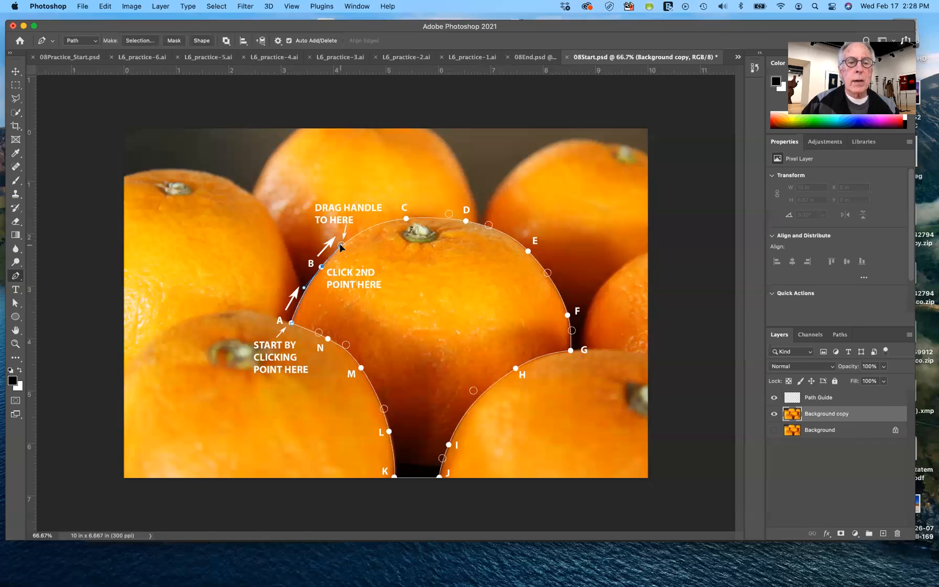
left_click_drag(407, 217, 490, 225)
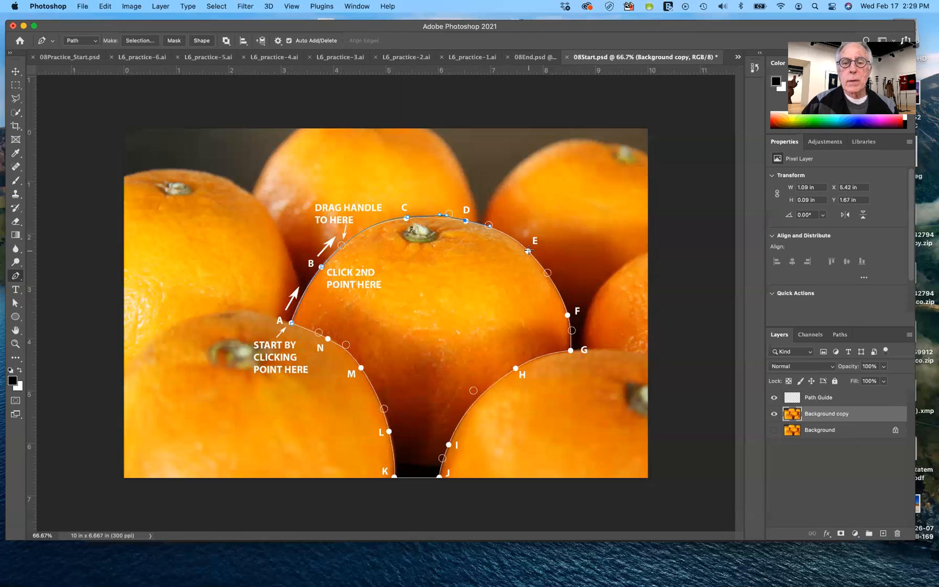
left_click_drag(528, 251, 547, 272)
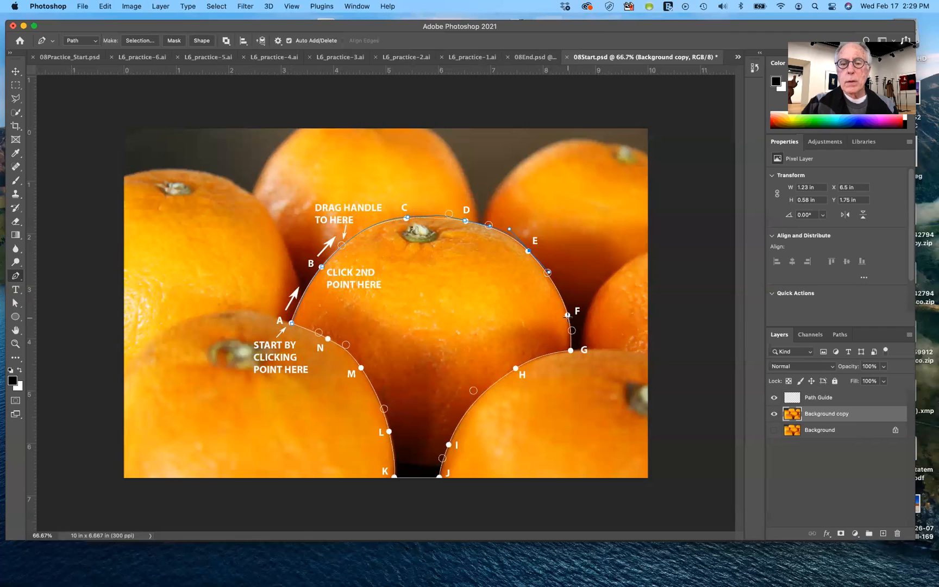
left_click_drag(567, 315, 572, 330)
left_click(571, 351)
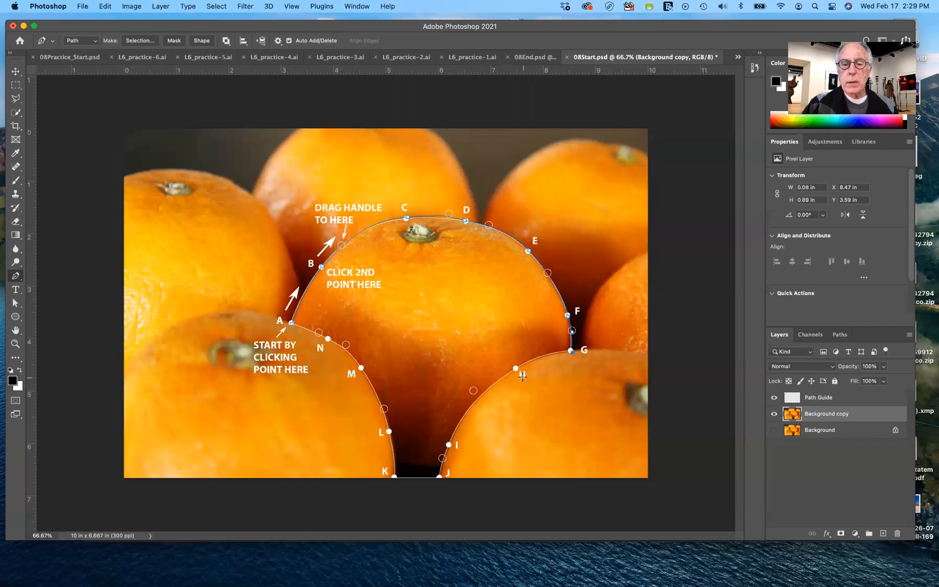
Continue the path from G through curved points H and I to corner J, and add a straight segment to K
left_click_drag(516, 368, 471, 387)
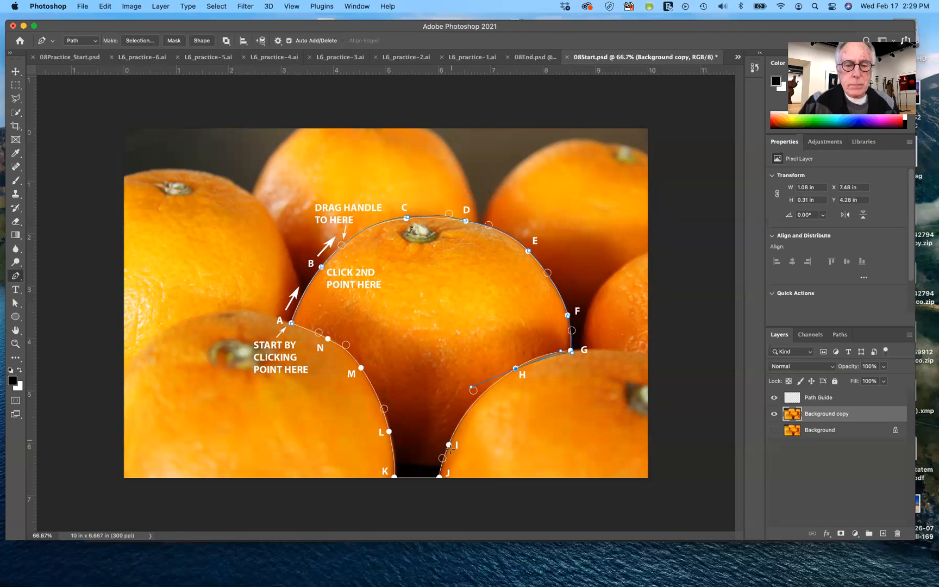
left_click_drag(449, 445, 442, 458)
left_click(440, 477)
left_click(440, 477)
left_click(394, 477)
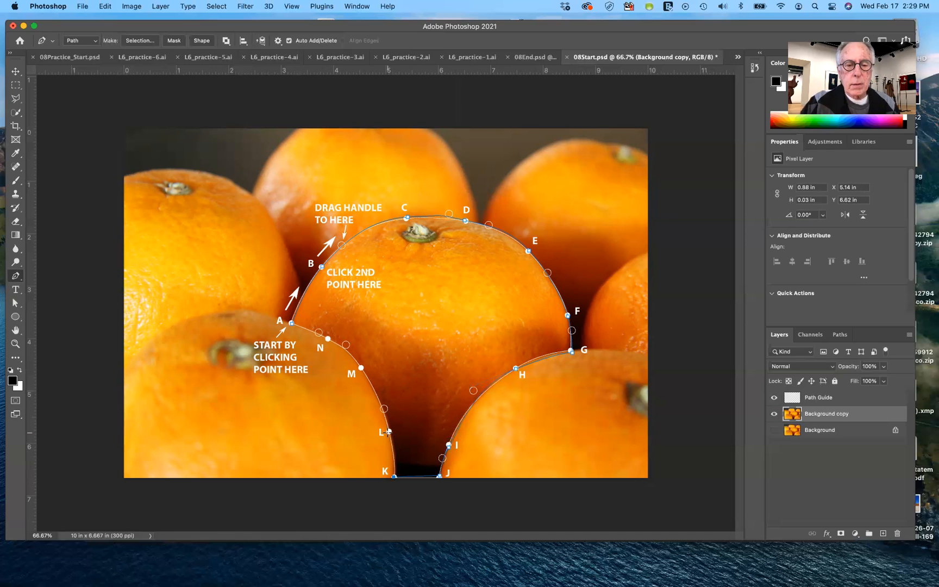
Continue the path from K through points L, M and N, and close it at starting point A
left_click_drag(388, 432, 384, 408)
left_click_drag(361, 368, 319, 332)
left_click(327, 338)
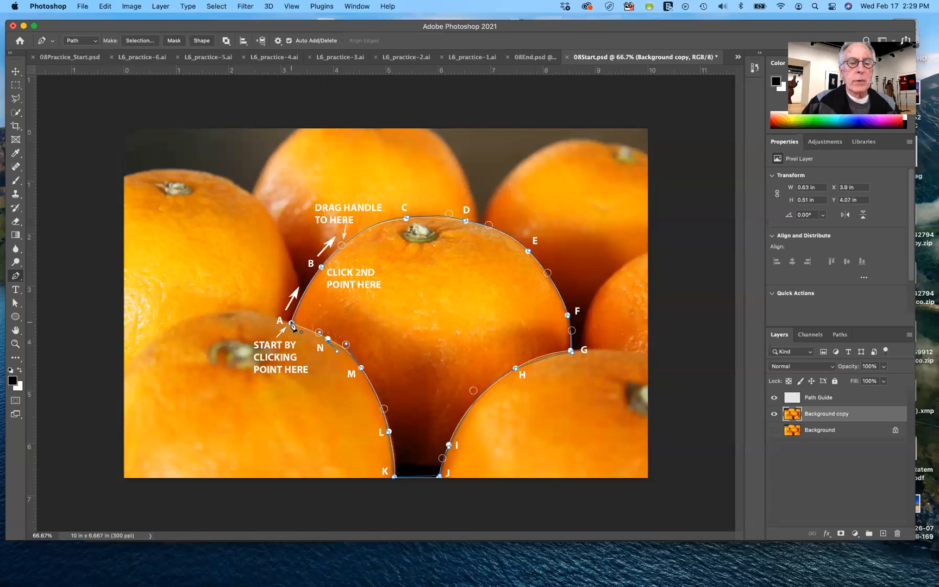
left_click(292, 324)
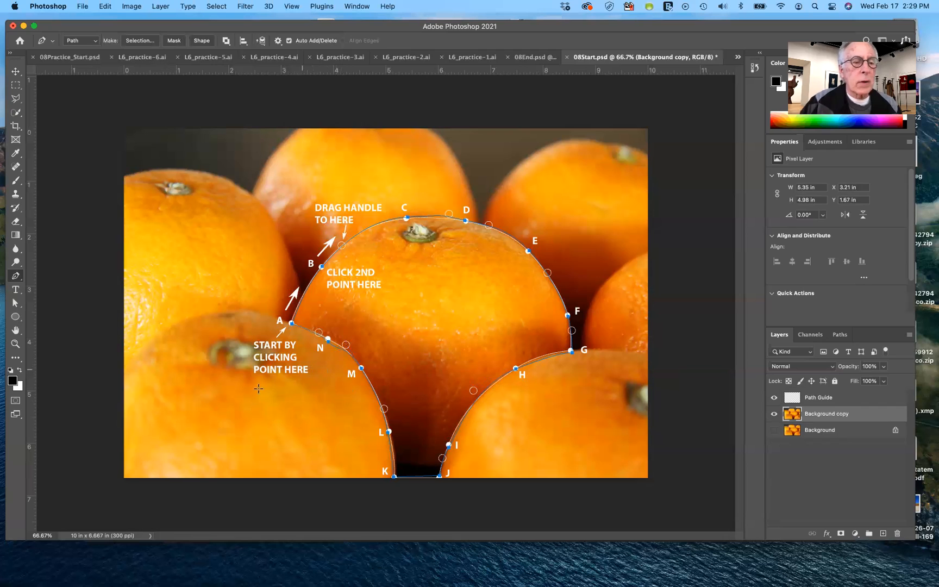
Reposition the anchor at N onto the guide dot with the Direct Selection tool
left_click(15, 305)
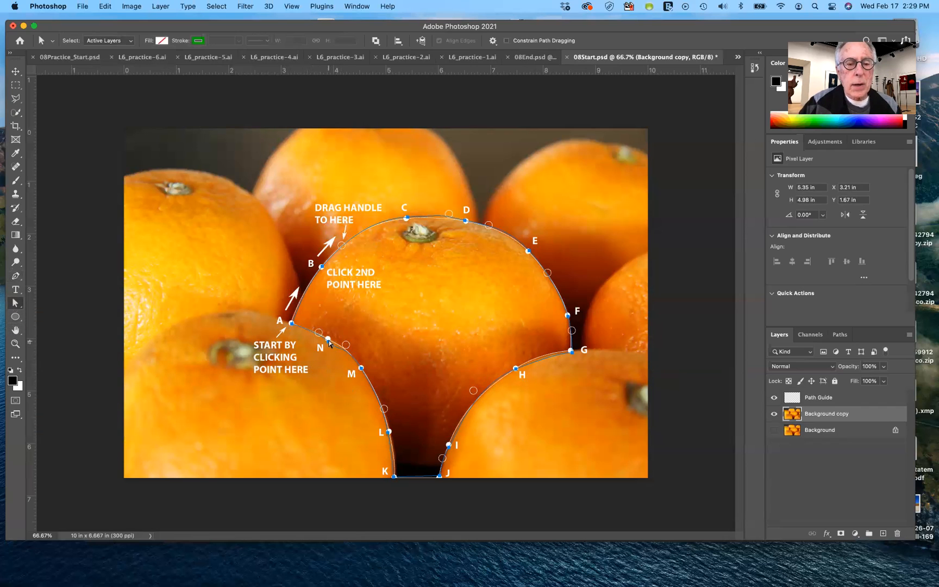
left_click_drag(328, 340, 328, 342)
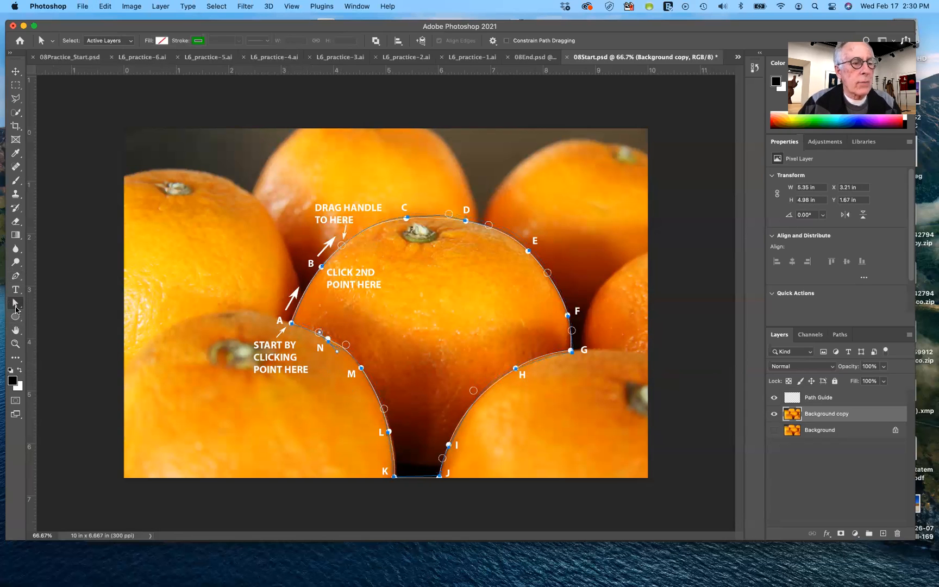
left_click(16, 306)
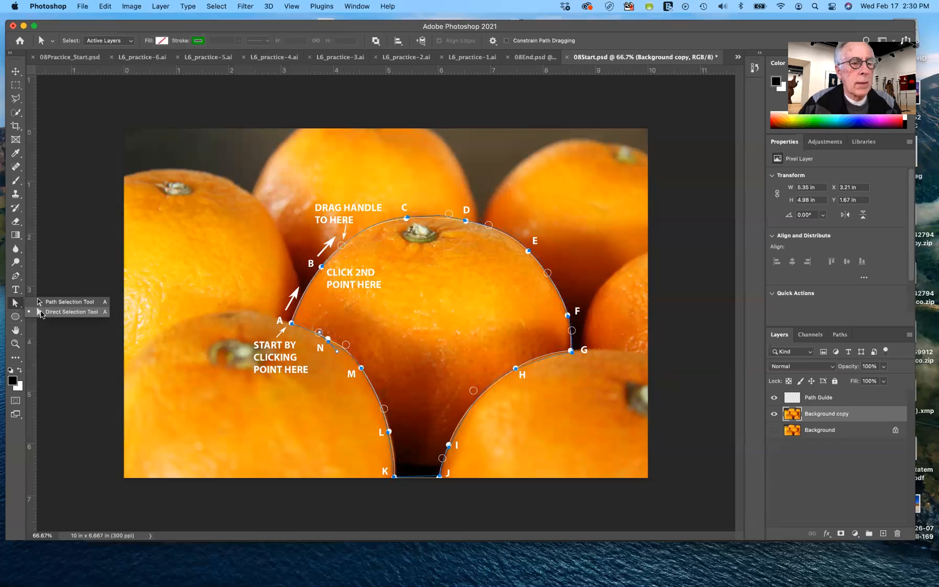
left_click(47, 313)
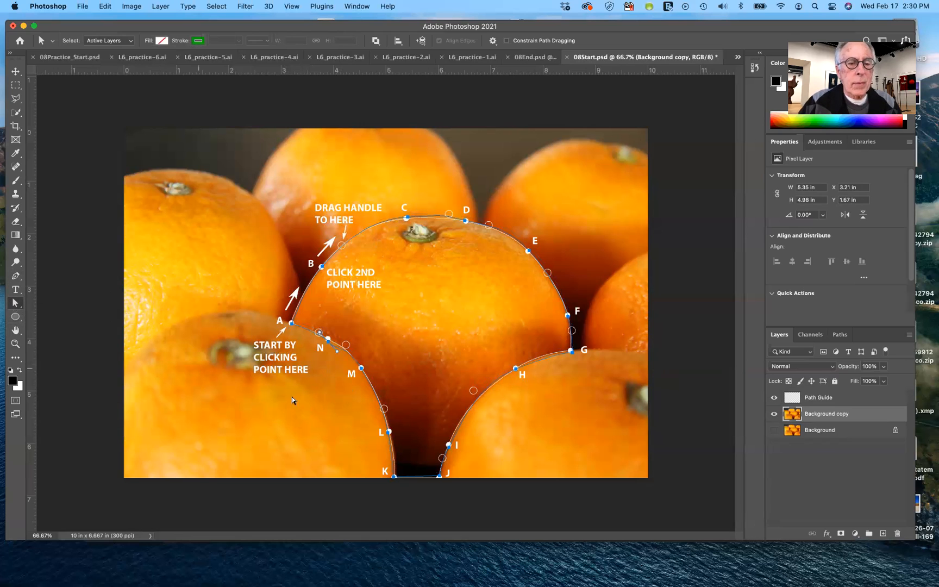
left_click(328, 345)
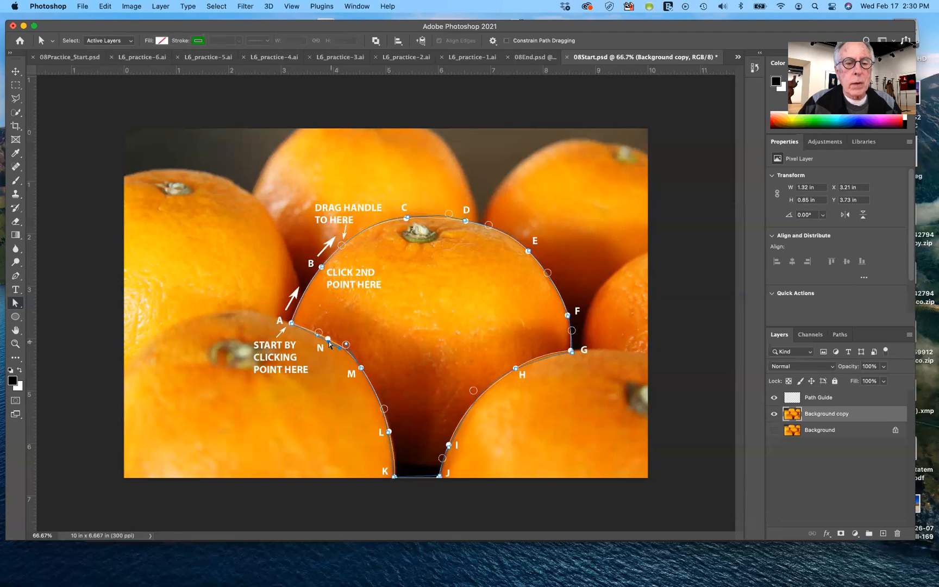
left_click_drag(329, 342, 327, 338)
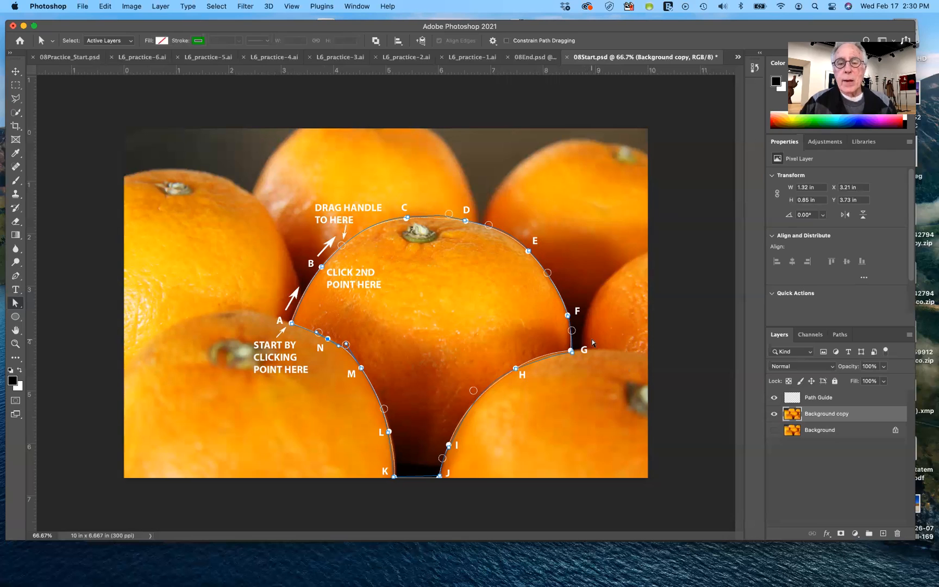
Save the work path under the name orange
left_click(840, 334)
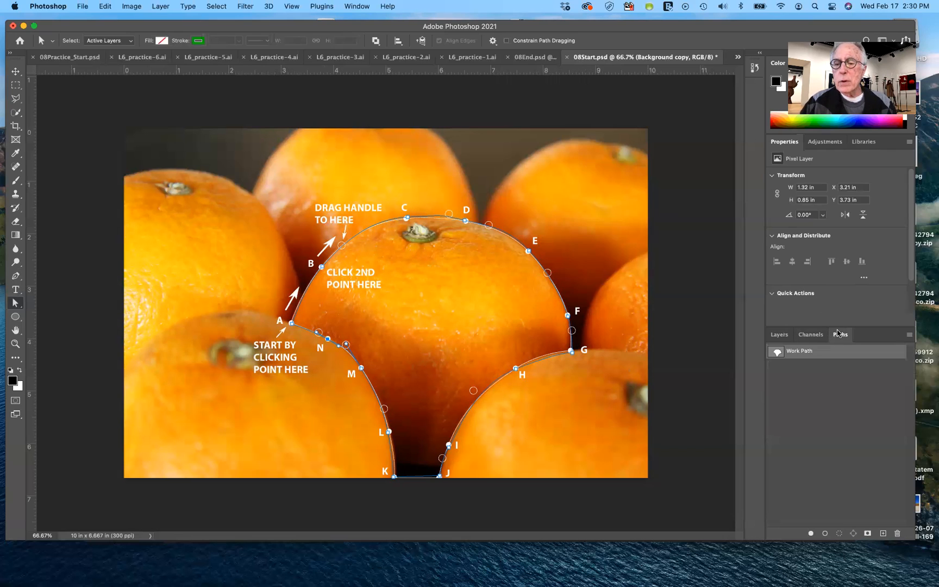
left_click(779, 334)
left_click(840, 335)
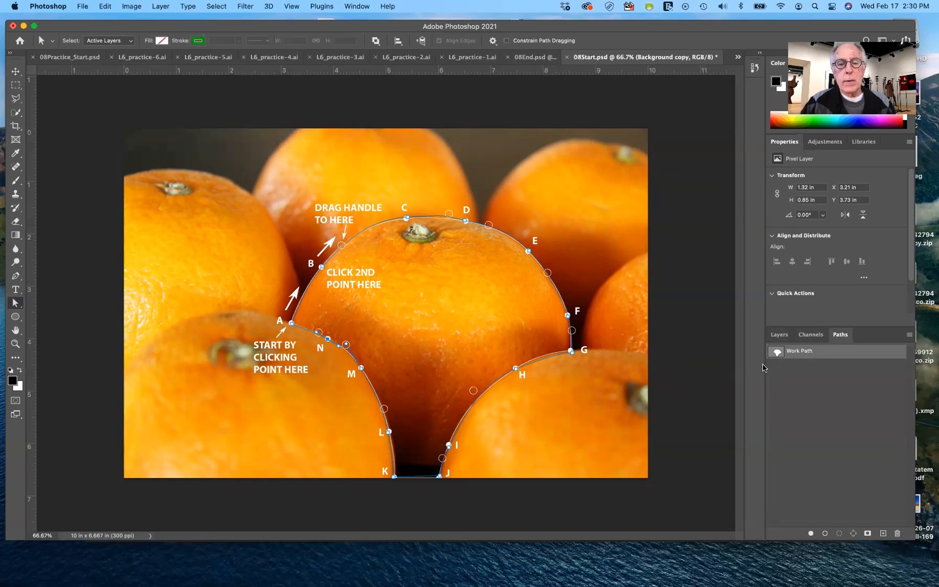
left_click(911, 337)
left_click(882, 340)
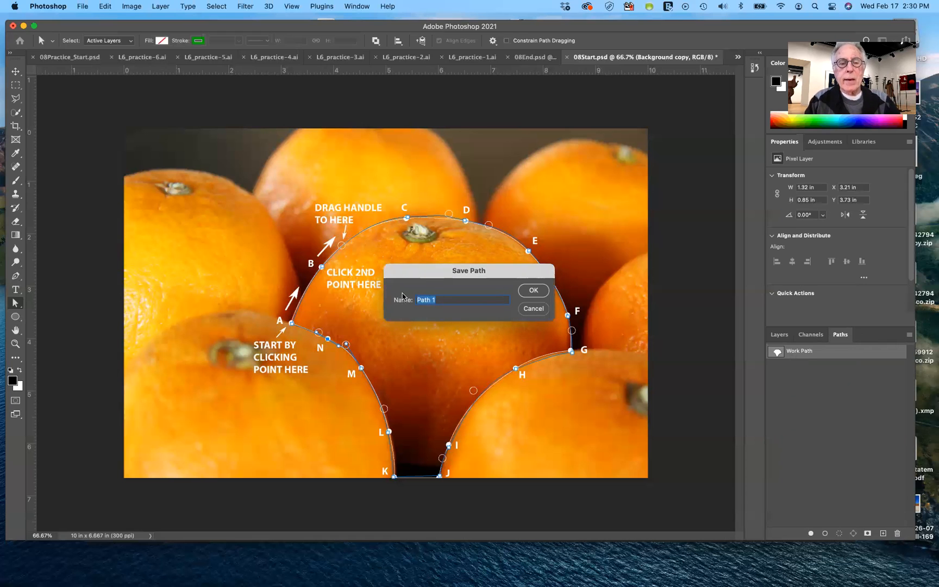
type("OR")
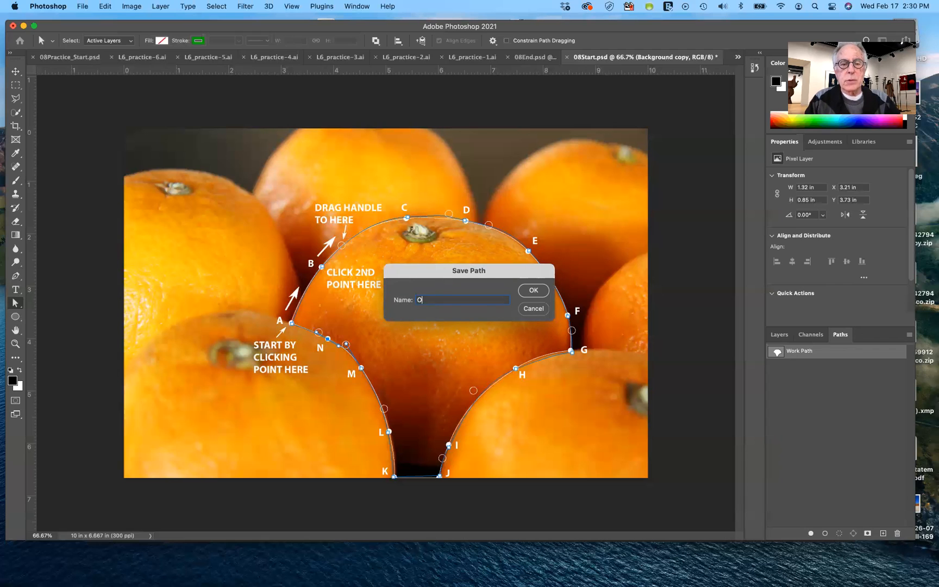
key("BackSpace")
key("BackSpace")
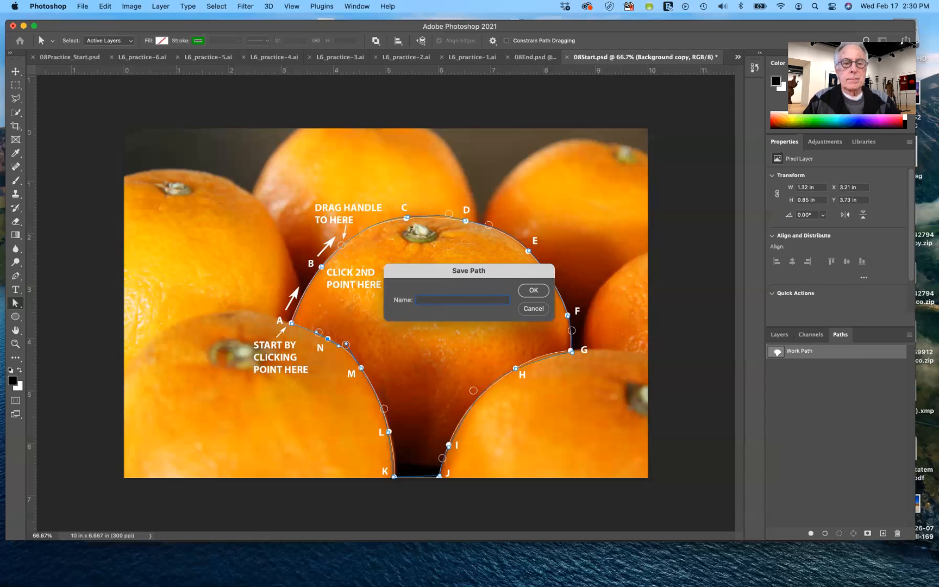
type("orange")
key("Return")
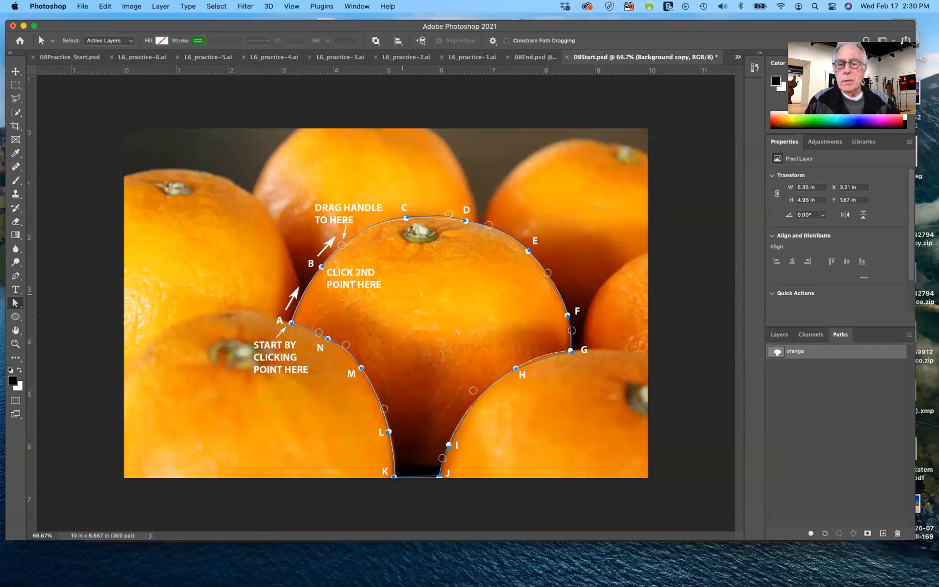
Deselect the orange path and hide the Path Guide layer
left_click(836, 397)
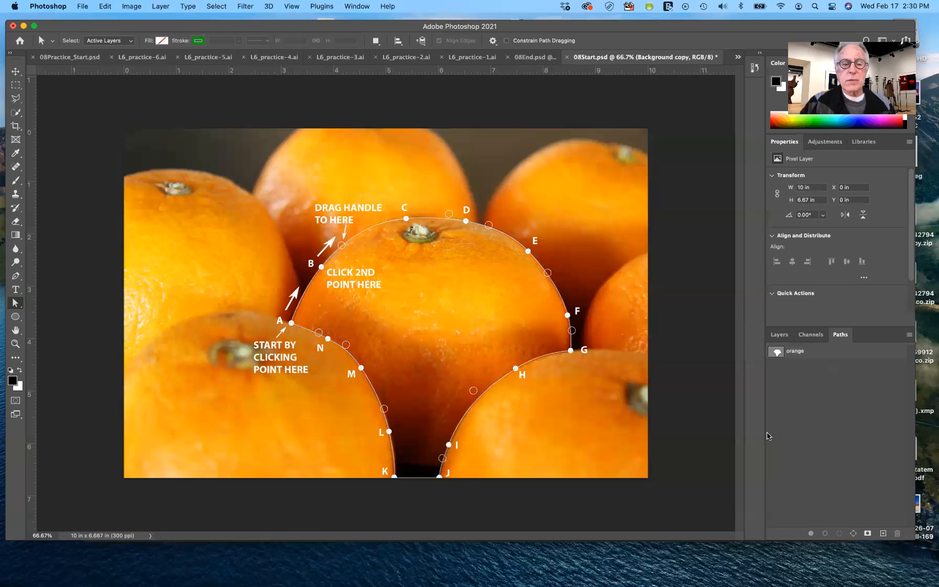
left_click(779, 334)
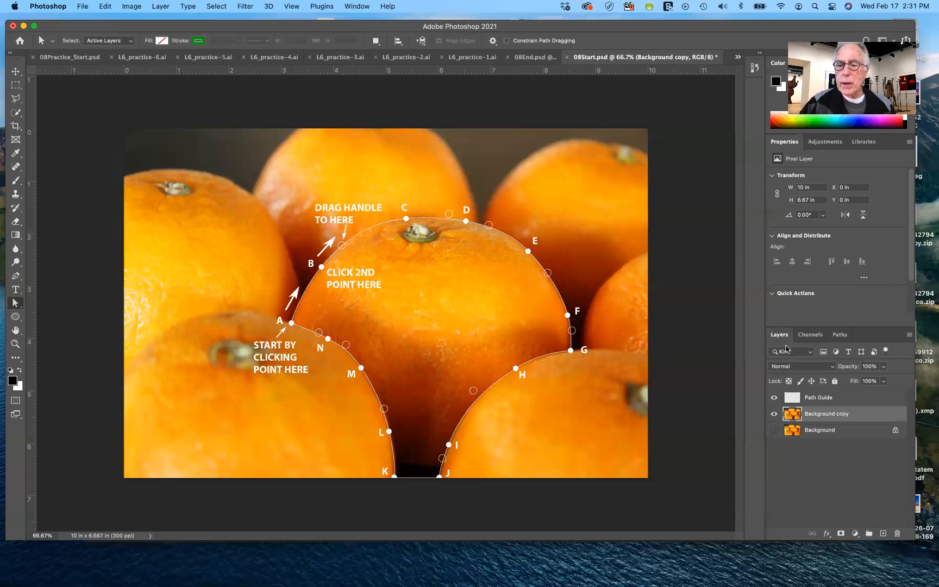
left_click(774, 399)
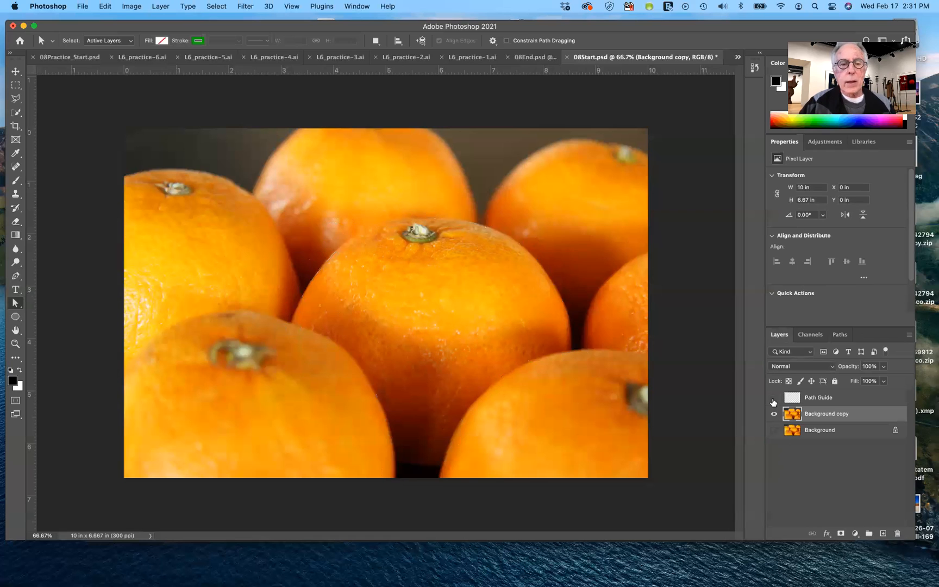
Select the orange path and fine-tune the direction handle on its top segment beside the stem to fit the fruit's edge
left_click(840, 335)
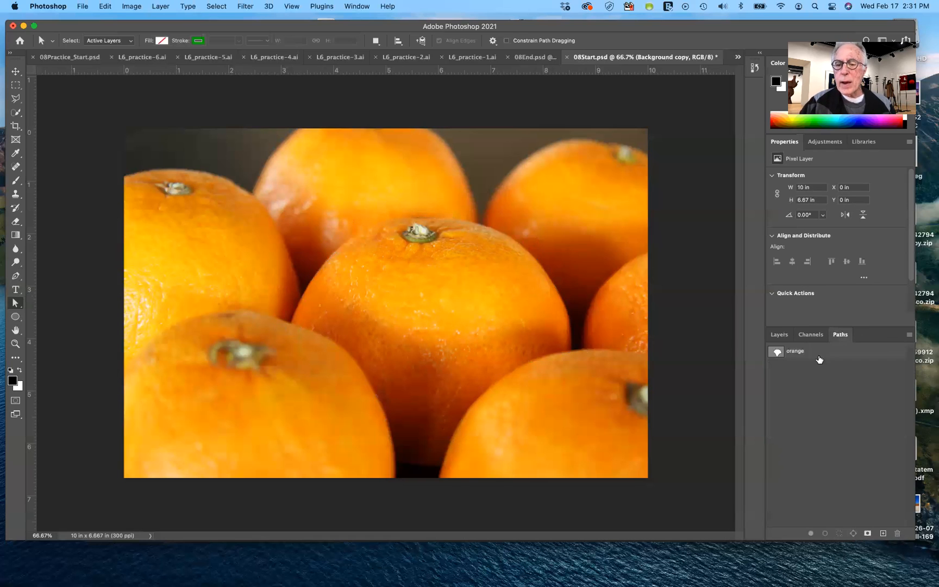
left_click(797, 353)
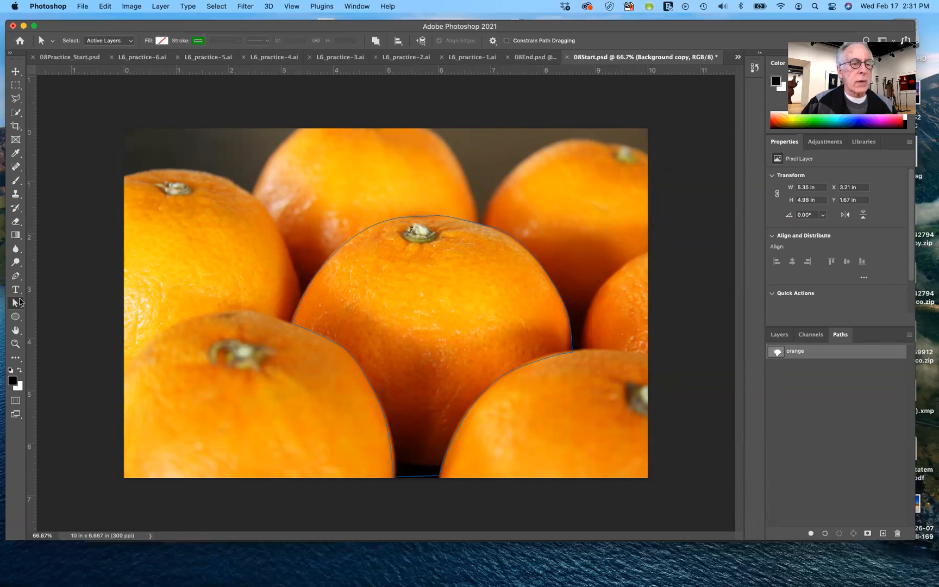
left_click(440, 216)
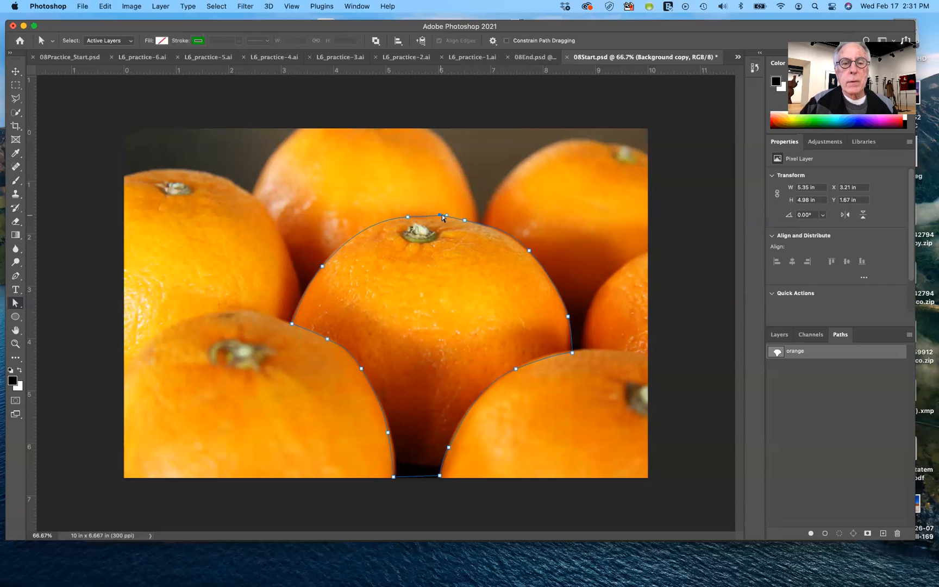
left_click_drag(446, 215, 446, 216)
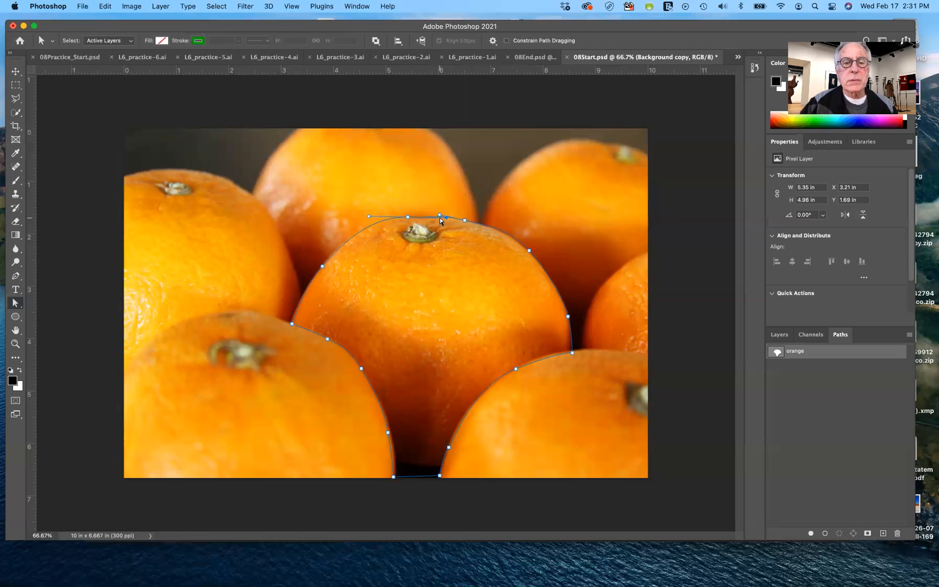
left_click(438, 217)
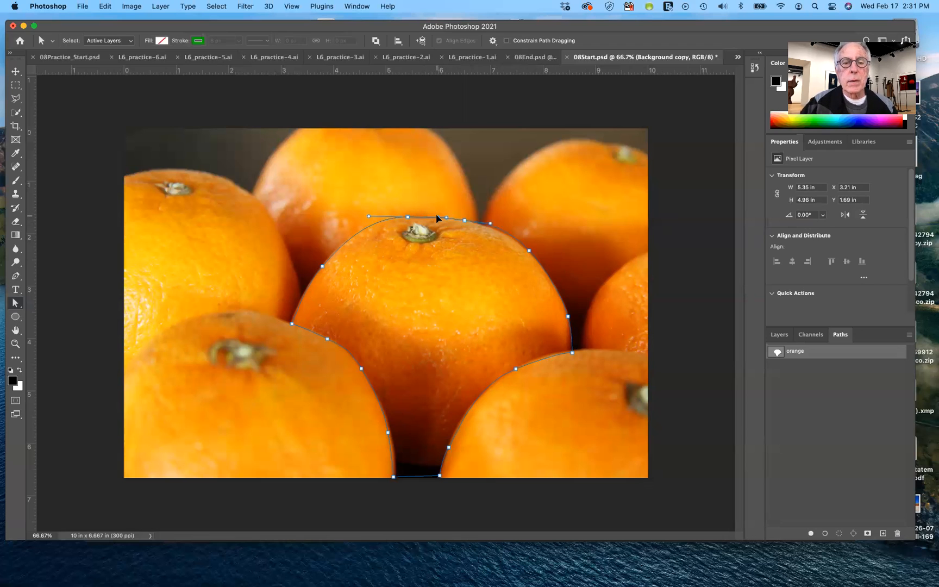
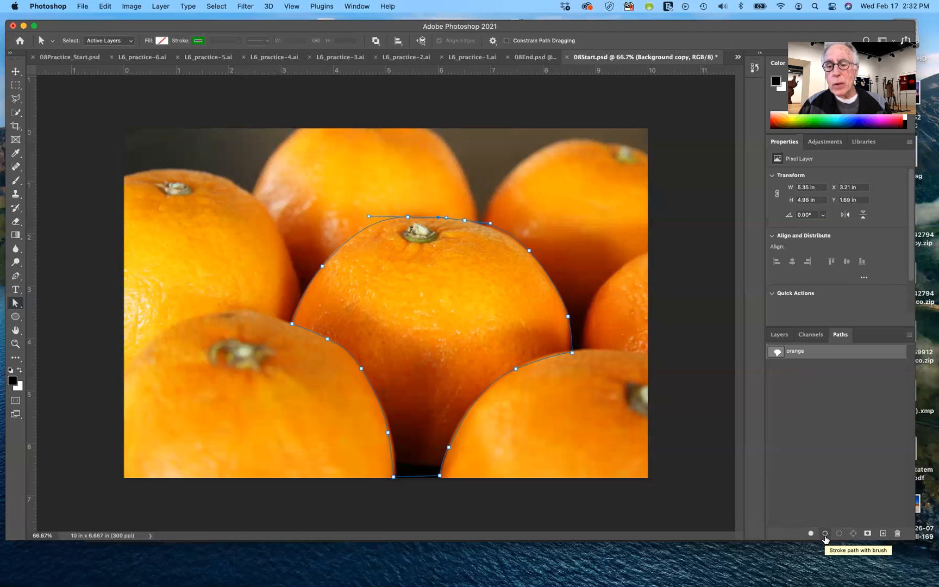
Add a new layer above Background copy and load the orange path as a selection
left_click(780, 336)
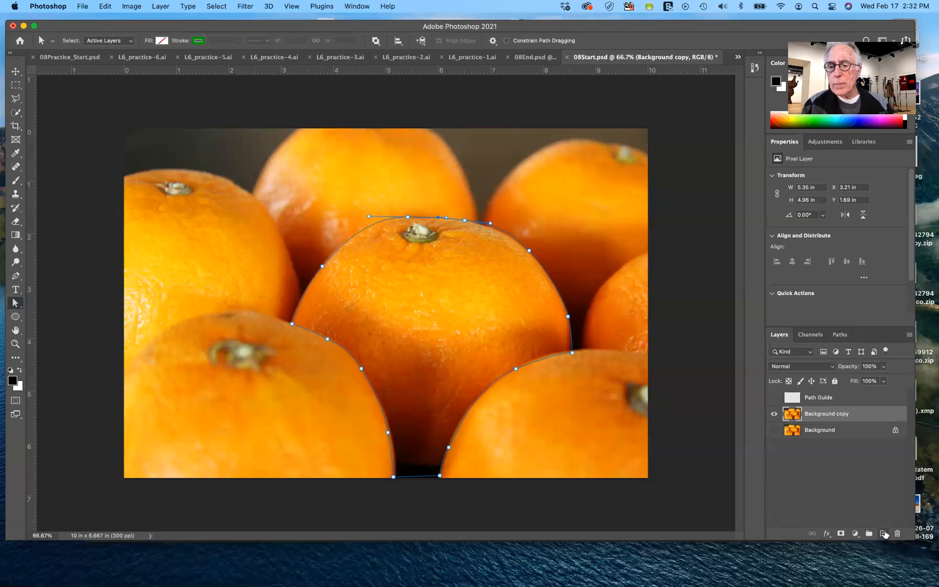
left_click(883, 533)
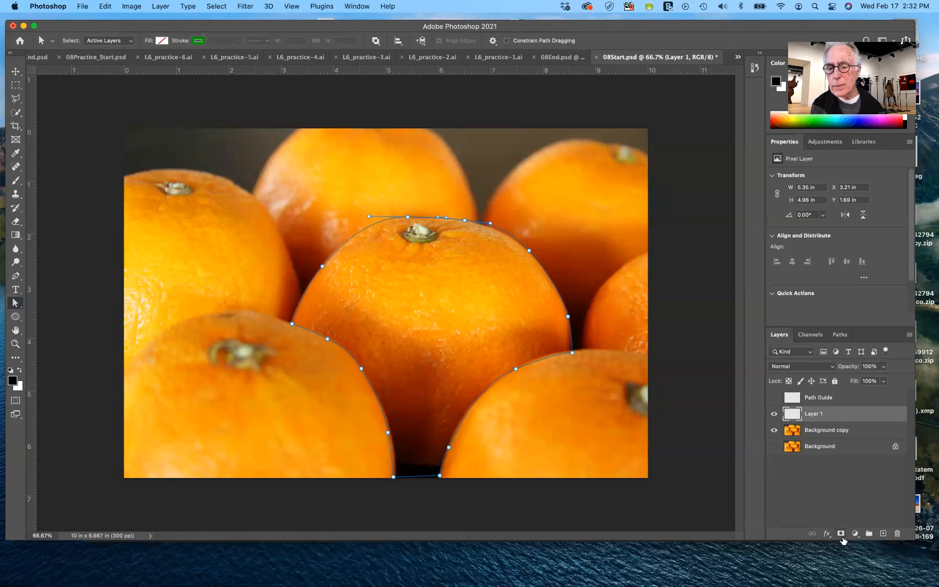
left_click(840, 334)
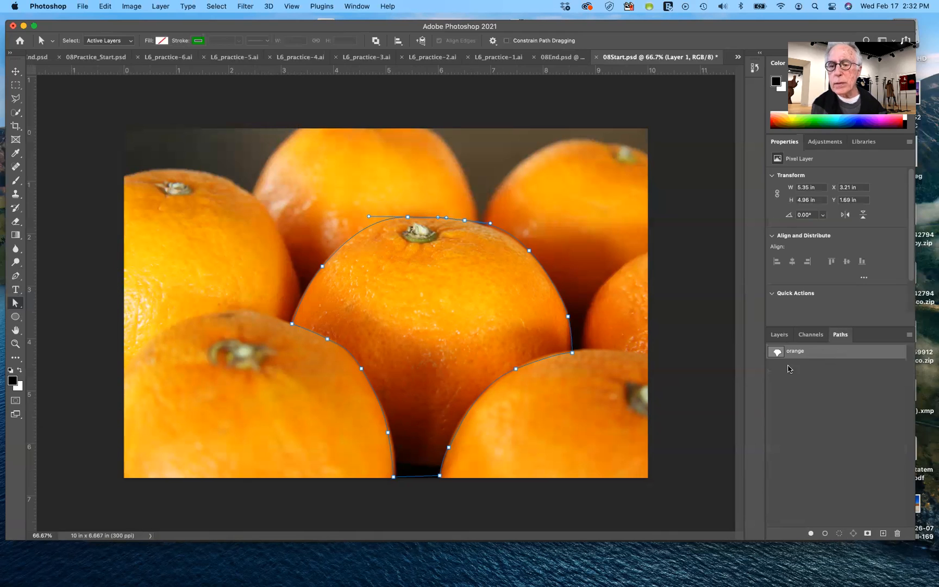
left_click(838, 534)
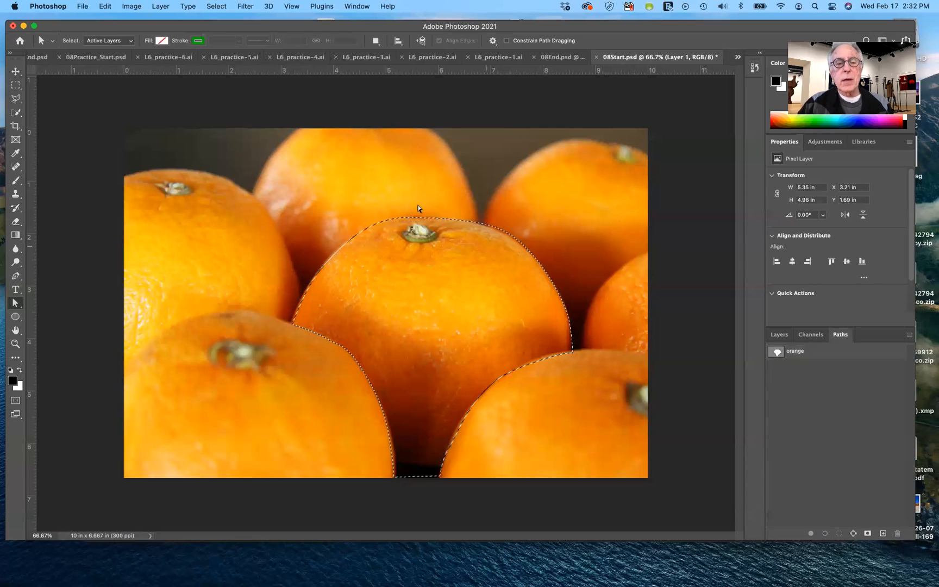
Save the selection as a new channel named orange
left_click(216, 6)
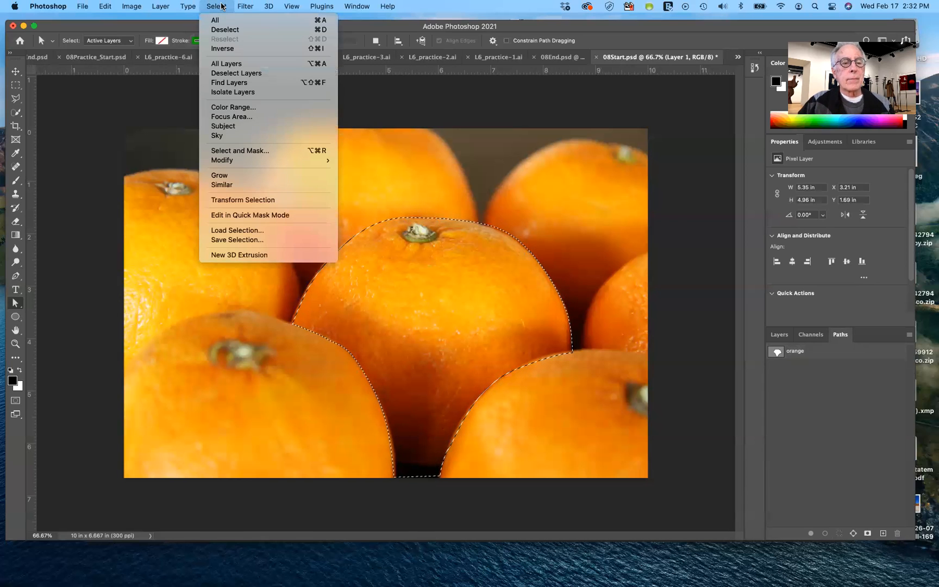
left_click(244, 240)
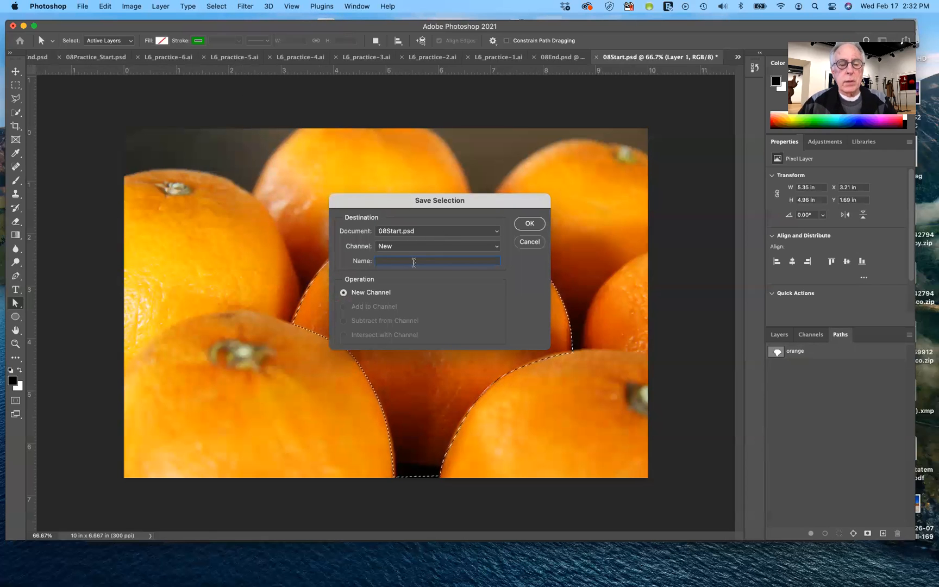
type("orange")
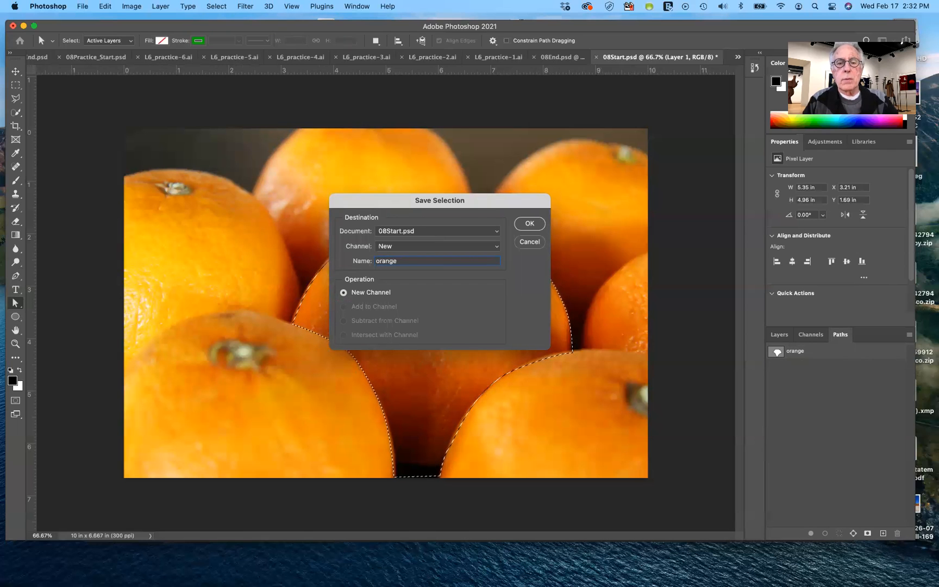
key("Return")
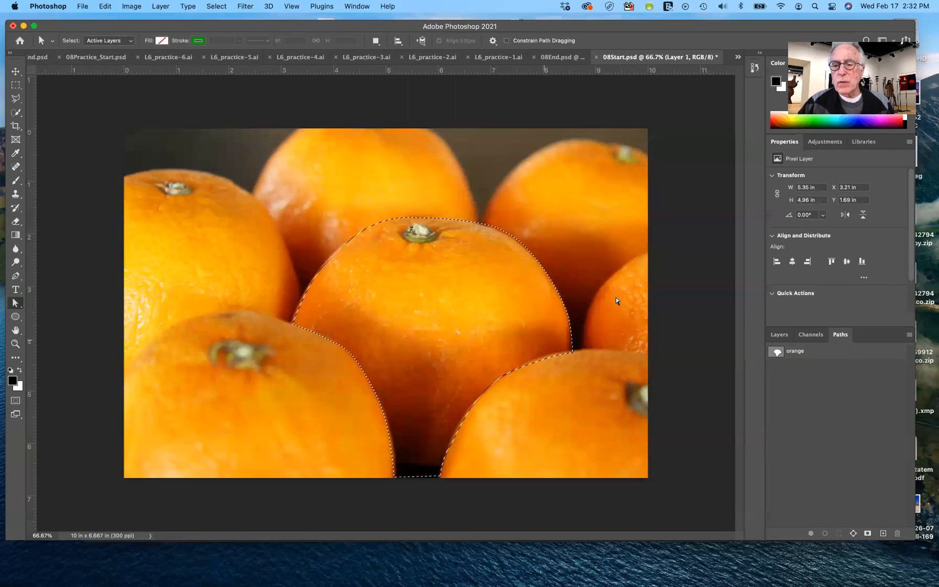
Clear the selection and load it again from the orange channel
key("super+d")
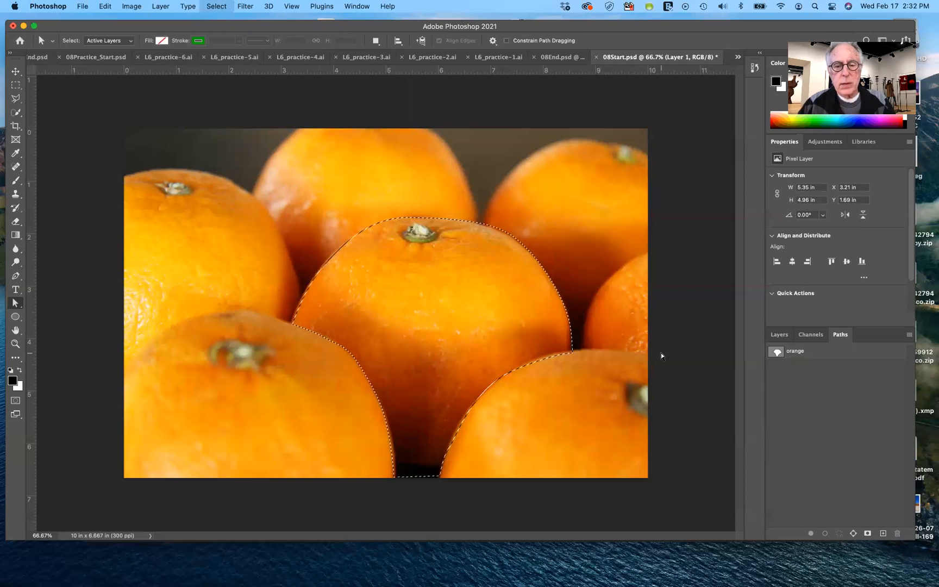
left_click(811, 335)
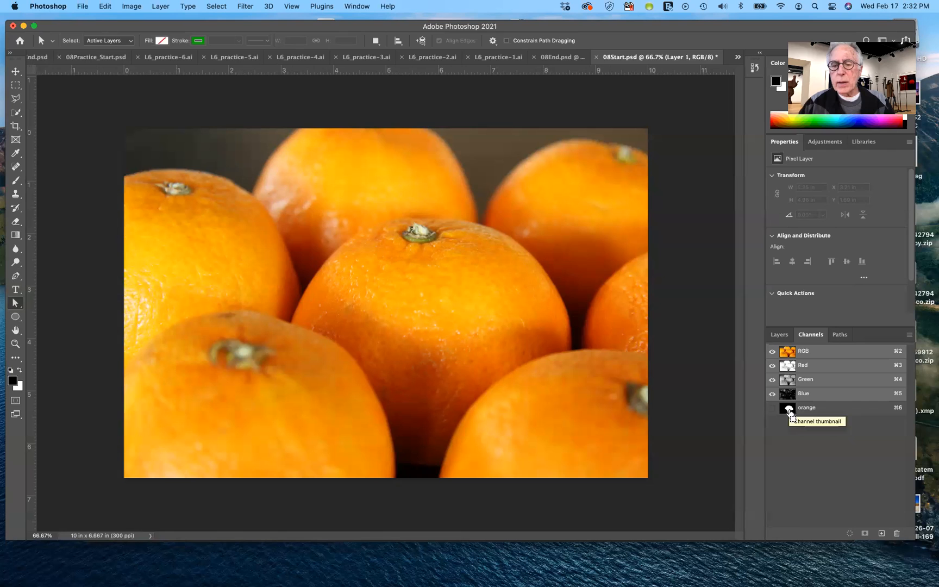
left_click(790, 411, "super")
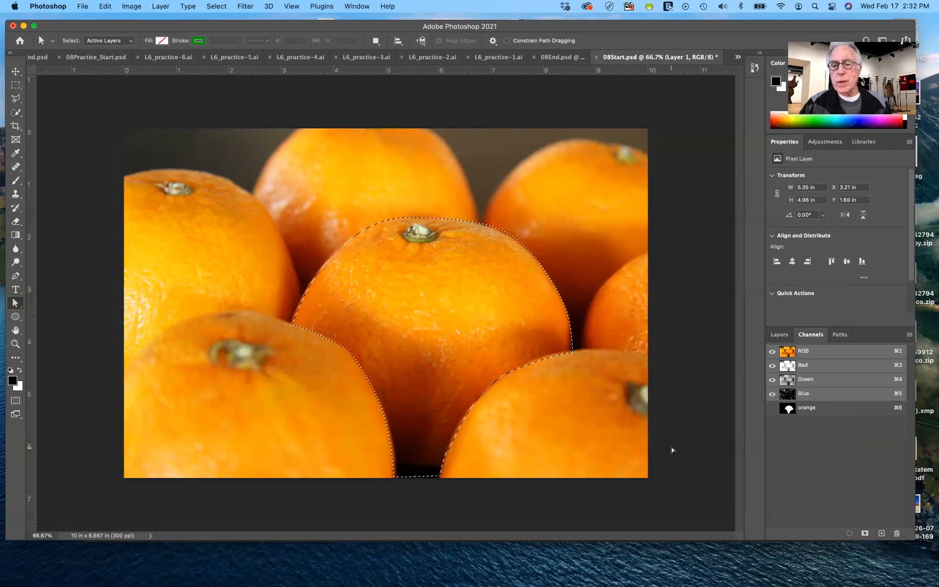
Activate the saved orange path and clear the selection around the fruit
left_click(840, 336)
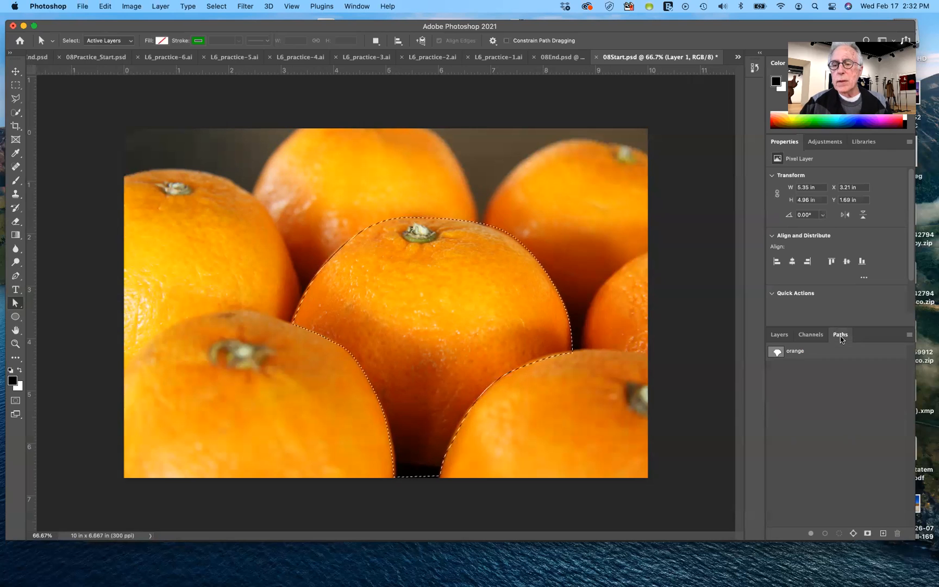
left_click(796, 353)
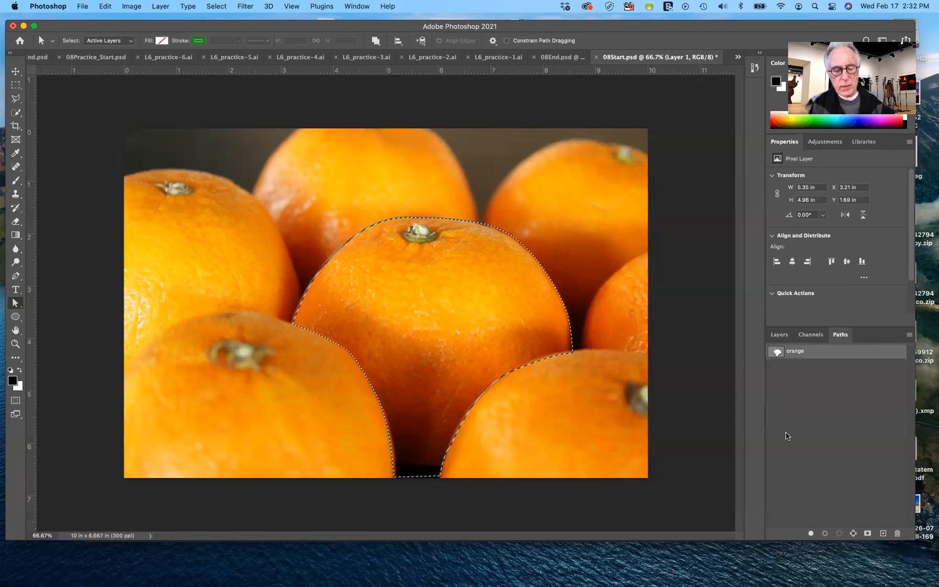
key("super+d")
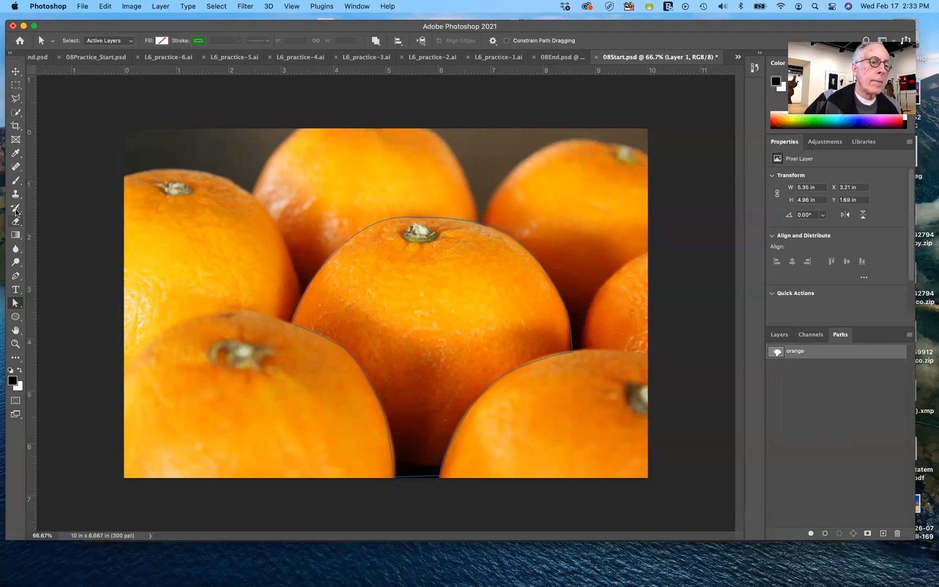
Choose the Brush tool and set the foreground color to bright magenta, f500f8
left_click(16, 183)
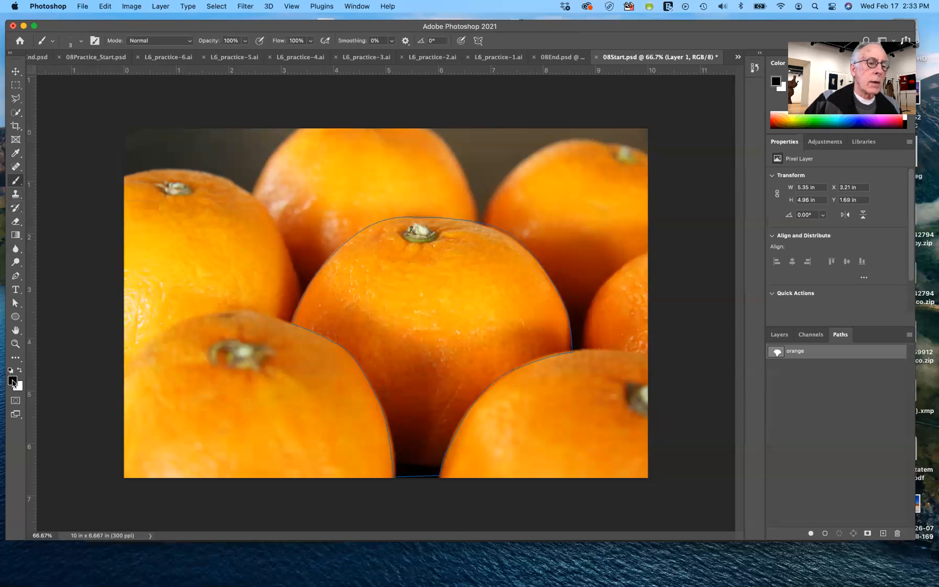
left_click(13, 382)
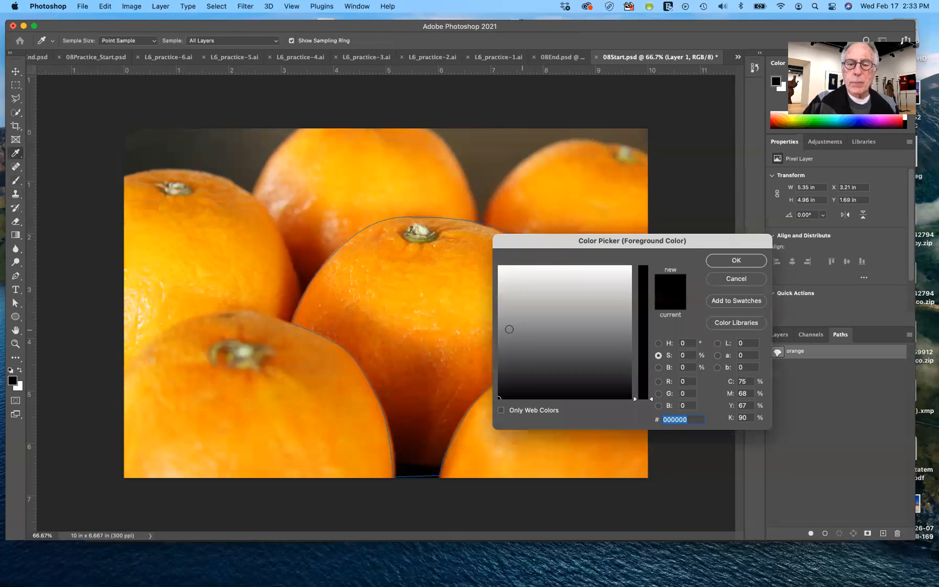
left_click(500, 329)
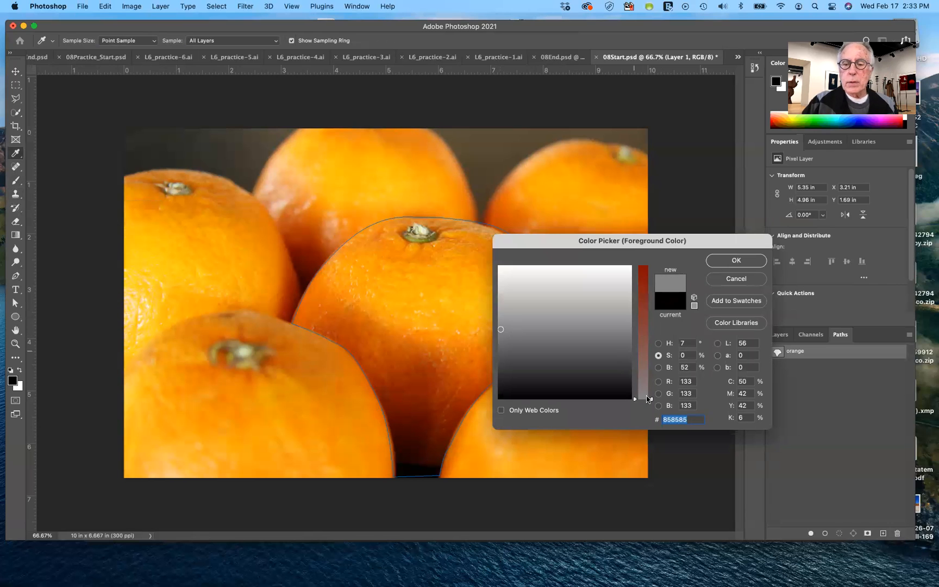
left_click_drag(651, 399, 649, 265)
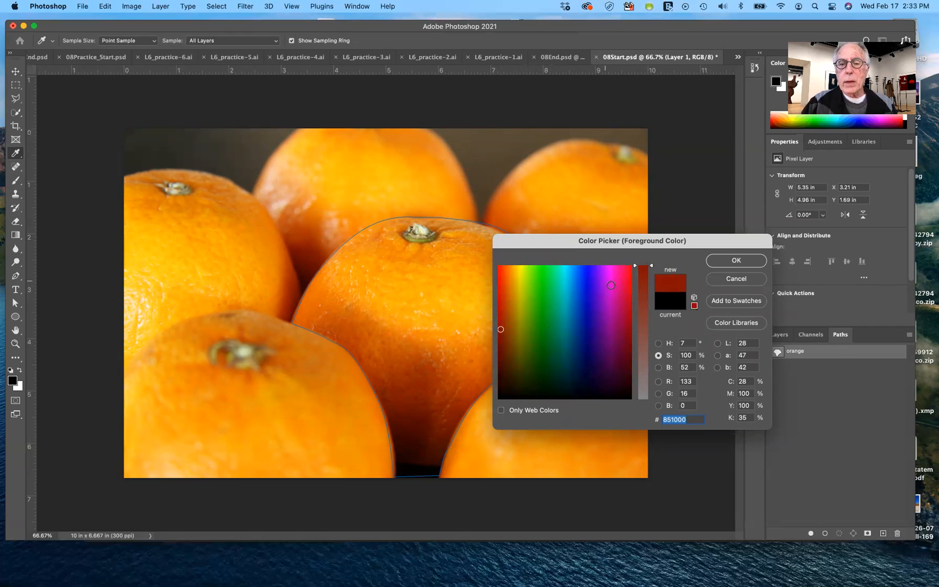
left_click(610, 286)
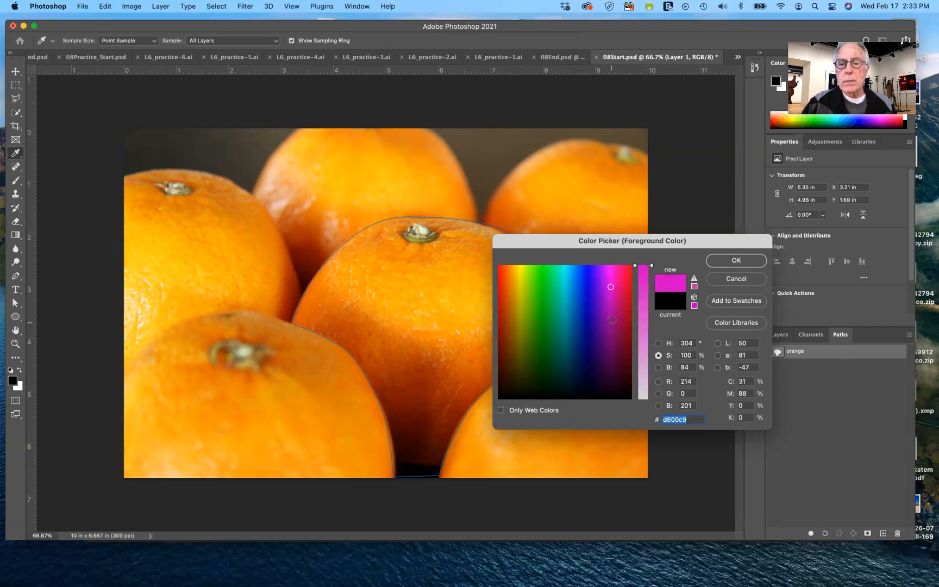
left_click_drag(612, 287, 609, 269)
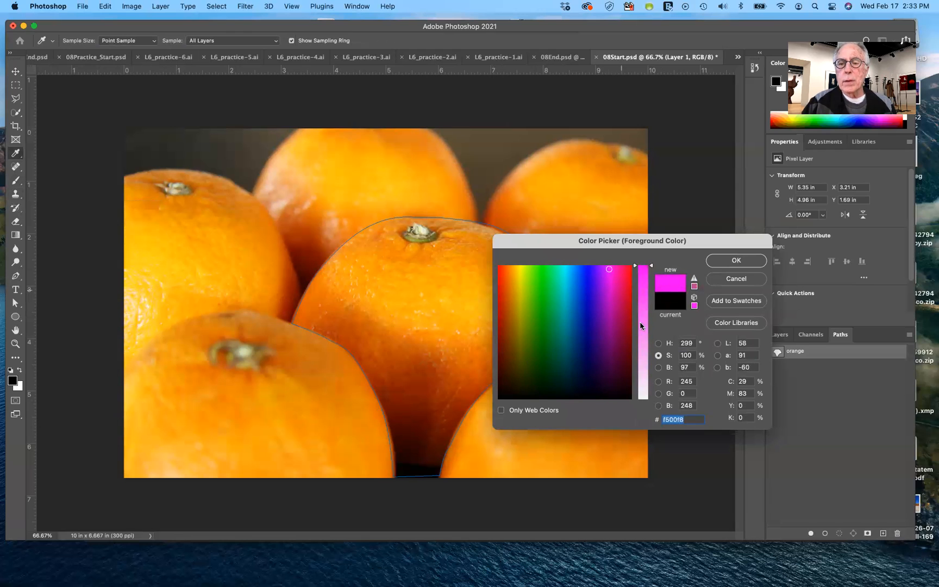
left_click(736, 261)
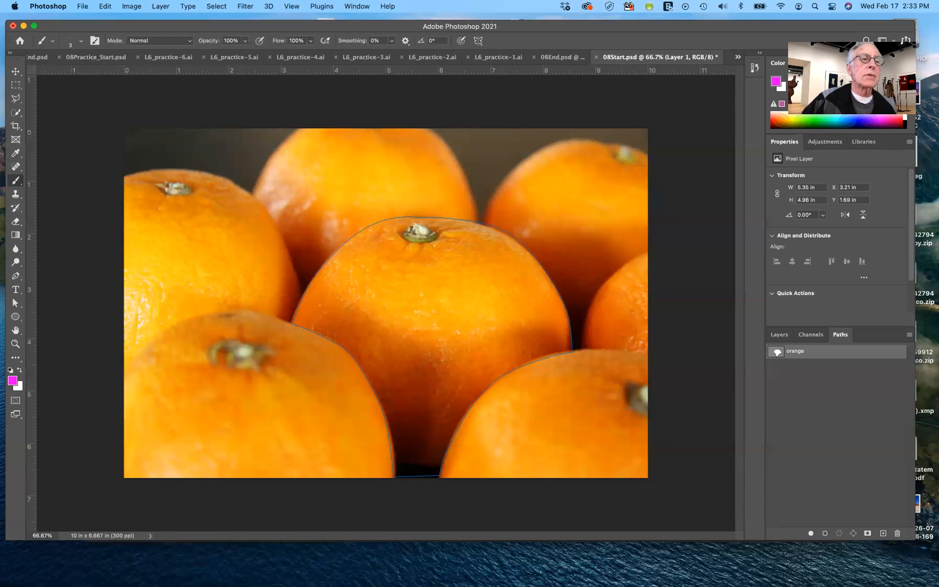
Try to outline the orange path in magenta on Layer 1 with a 3 px inside stroke and with the brush
left_click(106, 6)
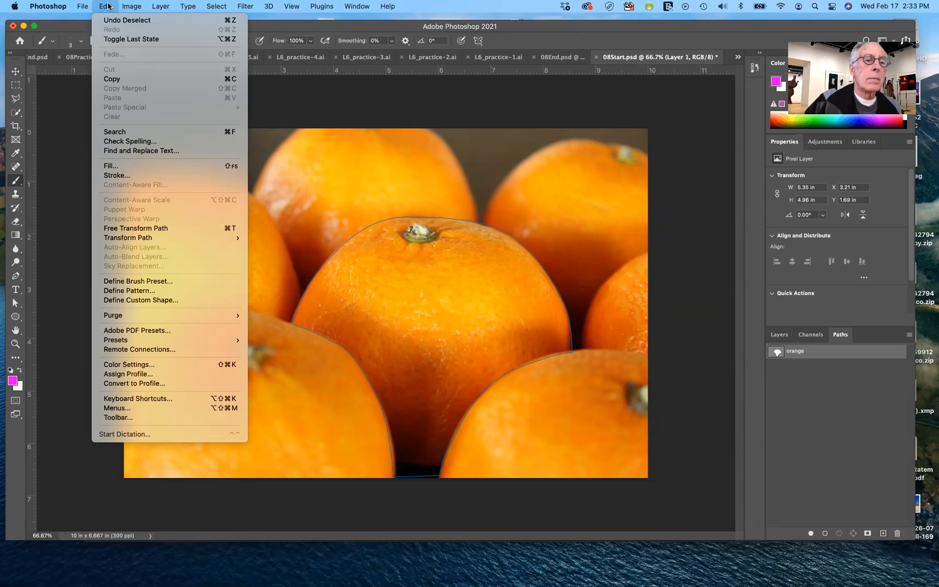
left_click(110, 175)
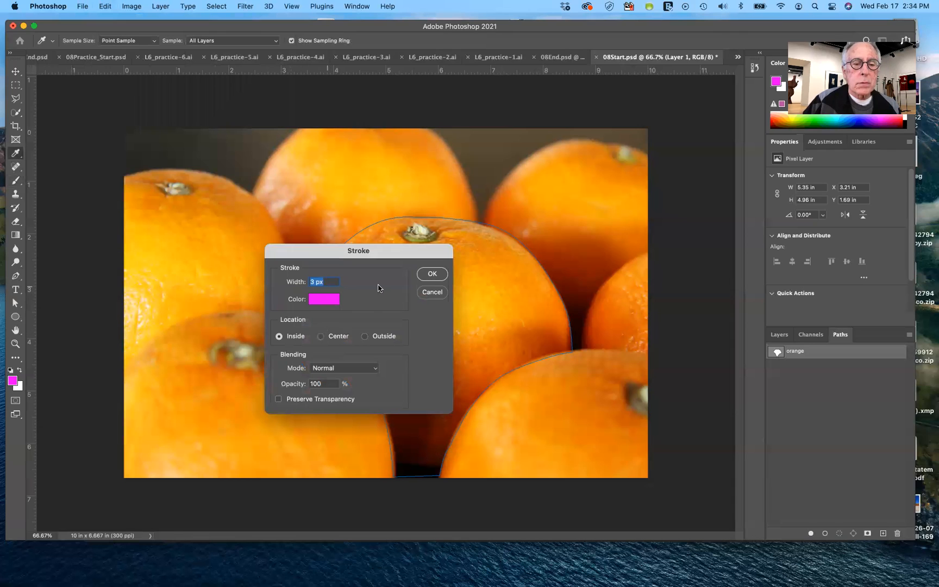
left_click(432, 273)
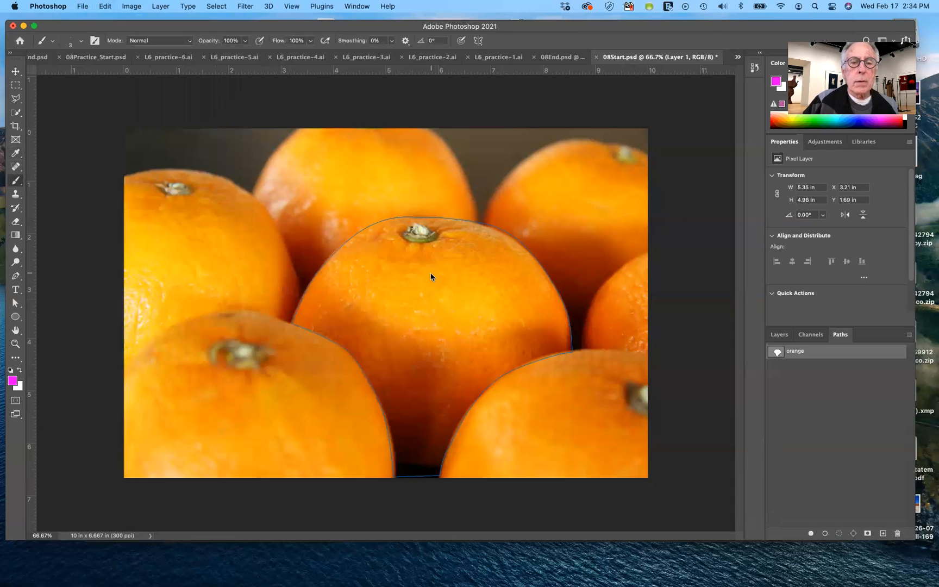
left_click(460, 223)
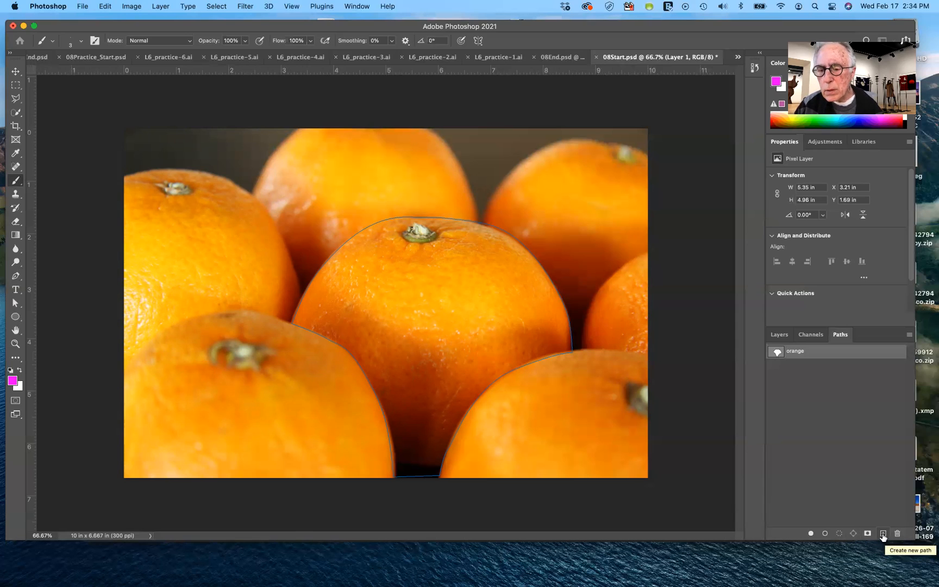
left_click(824, 534)
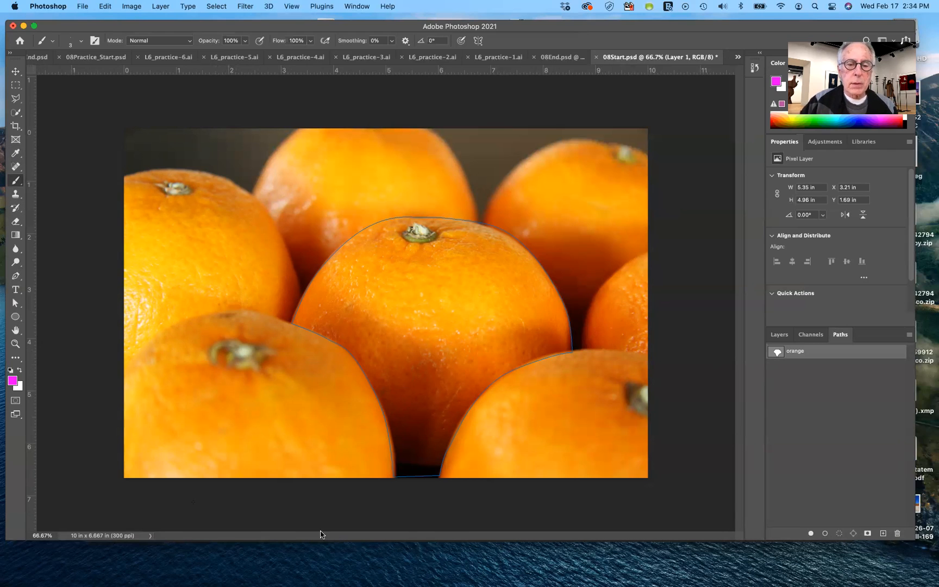
Select the whole orange path with the Path Selection tool and make Background copy the active layer
left_click(15, 305)
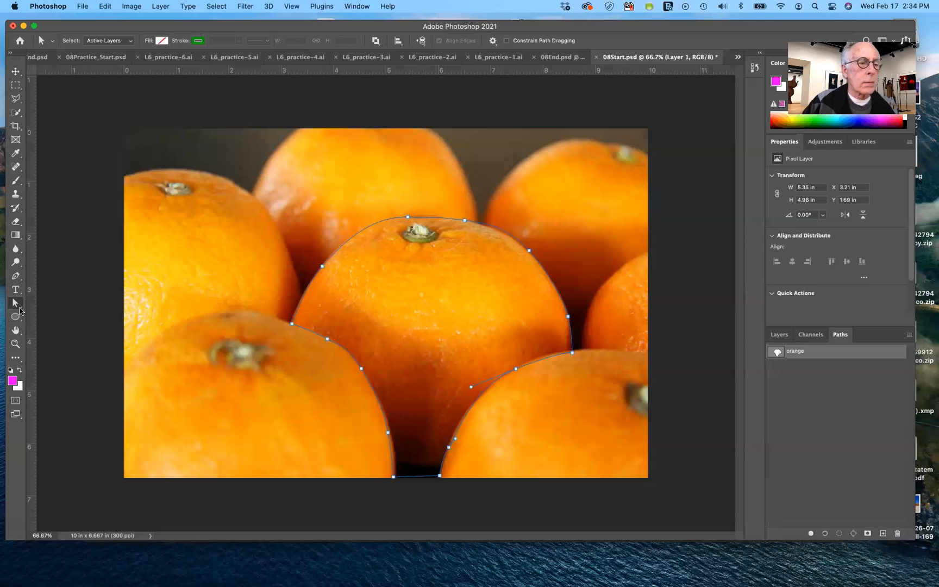
left_click(16, 304)
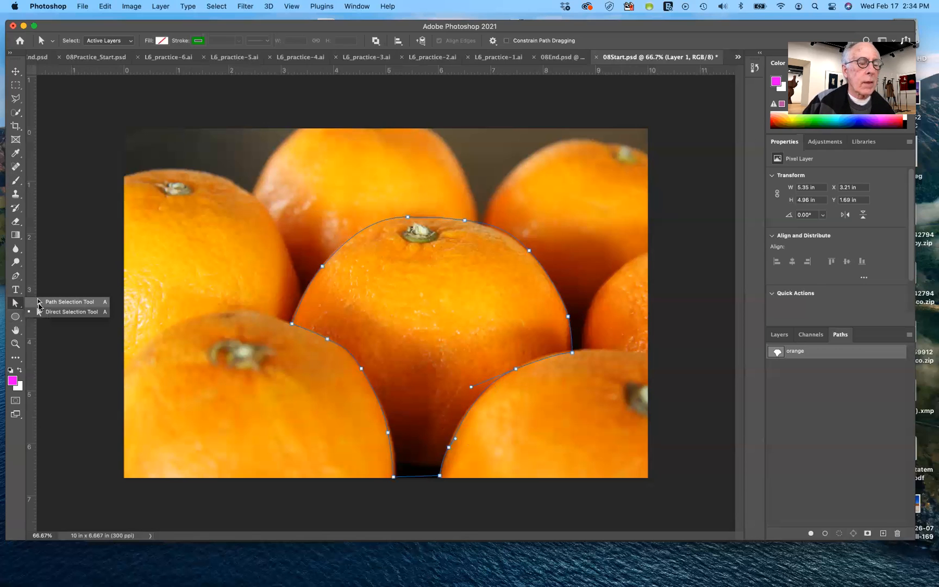
left_click(39, 307)
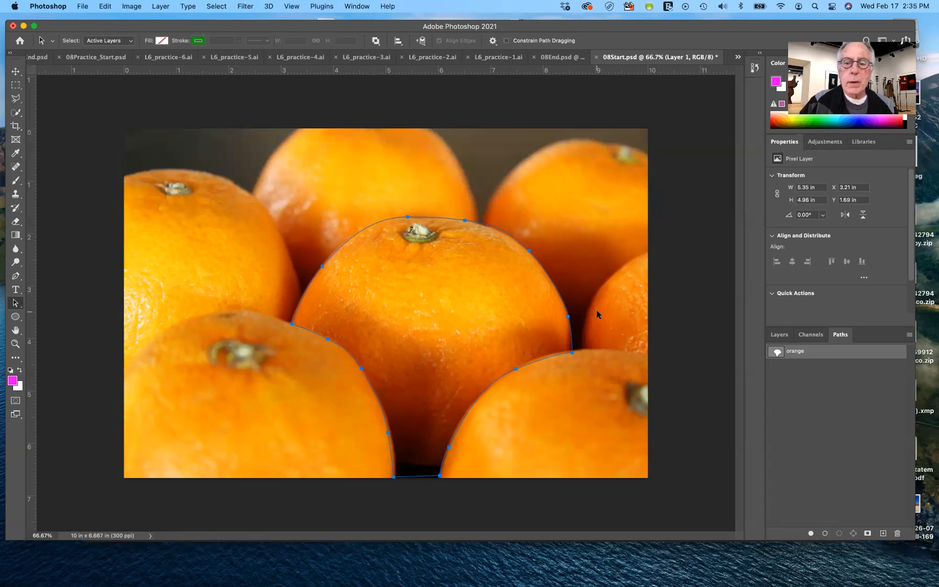
left_click(787, 335)
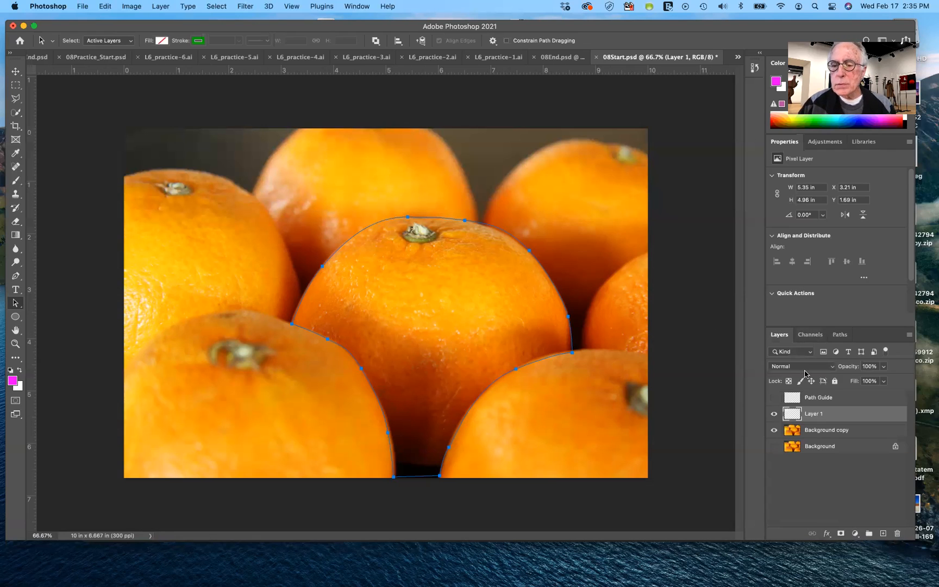
left_click(824, 431)
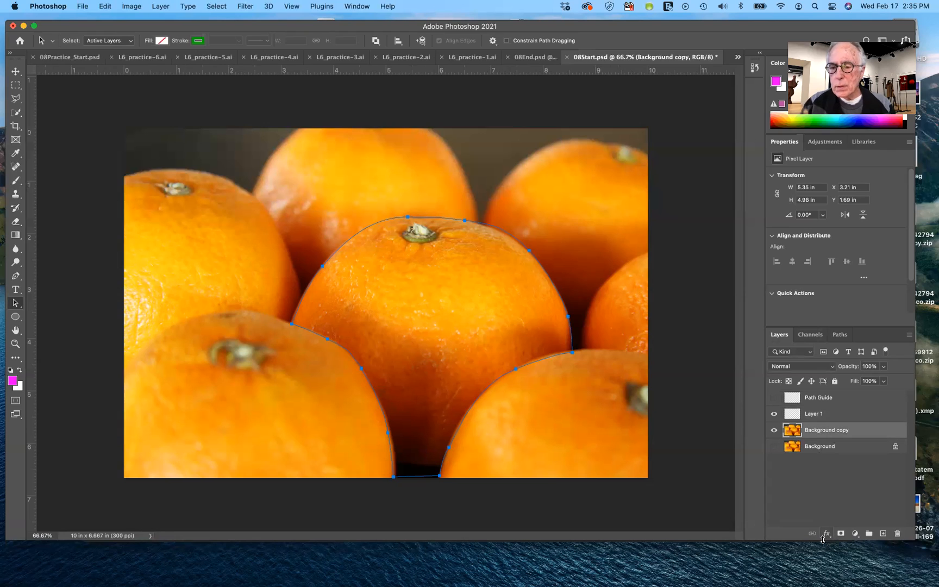
left_click(840, 335)
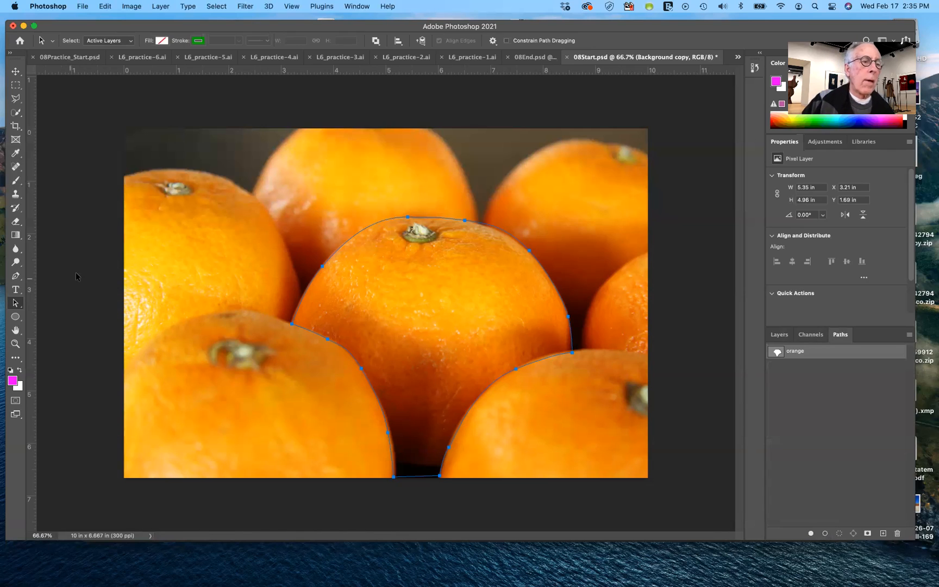
Fill the orange path with the magenta foreground color on Background copy and undo the fill
left_click(16, 181)
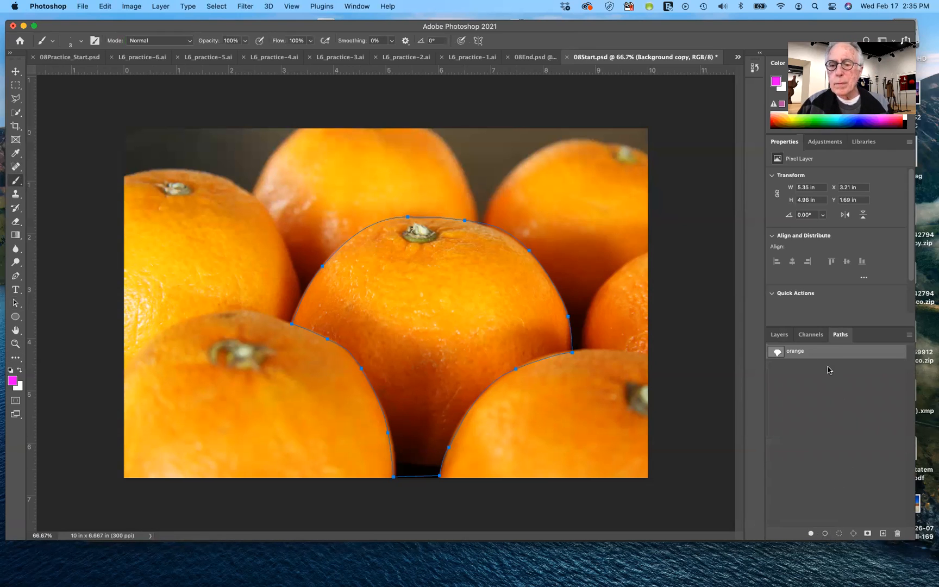
left_click(811, 535)
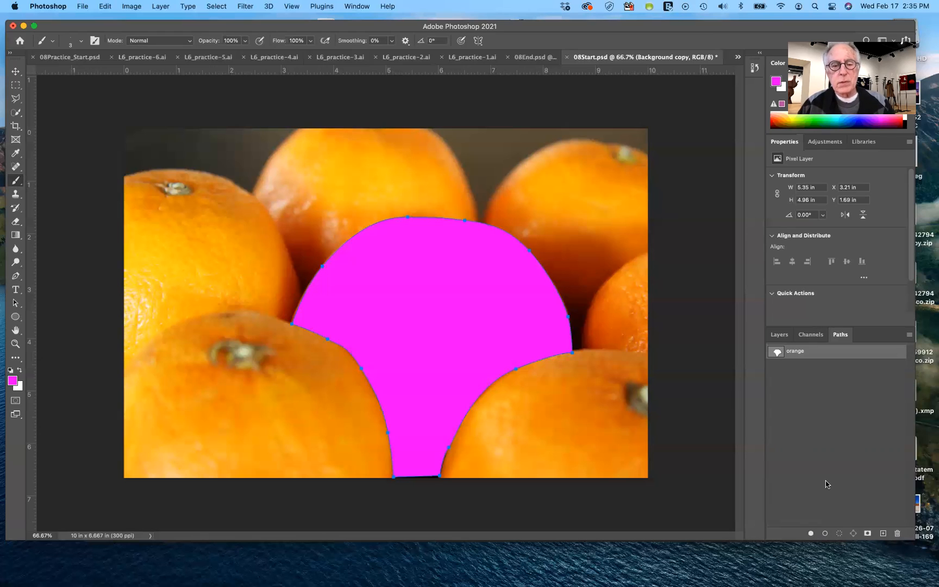
key("super+z")
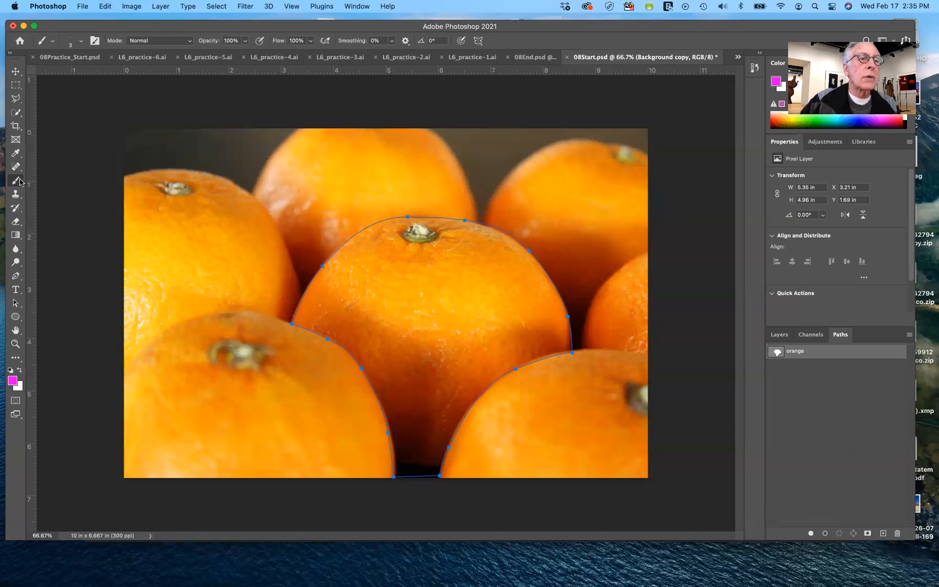
Set the brush size to 19 px with the Hard Round tip
left_click(81, 40)
left_click_drag(66, 73, 68, 74)
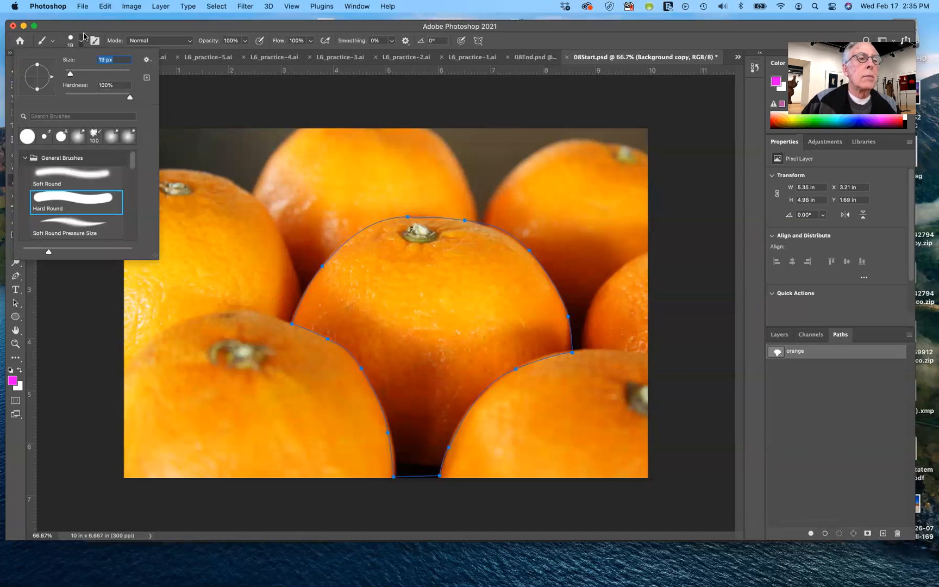
left_click(71, 37)
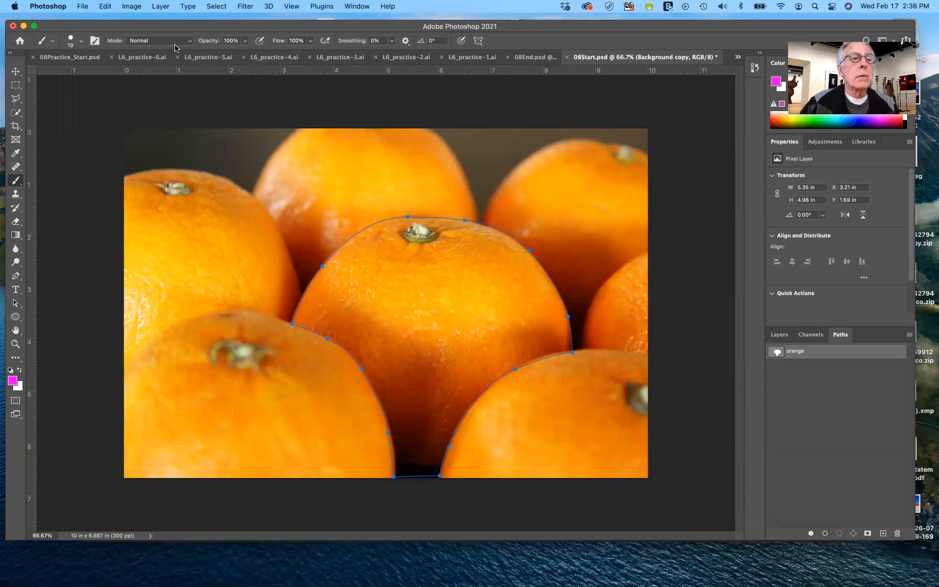
Stroke the orange path with the magenta brush on Background copy and undo that stroke
left_click(825, 534)
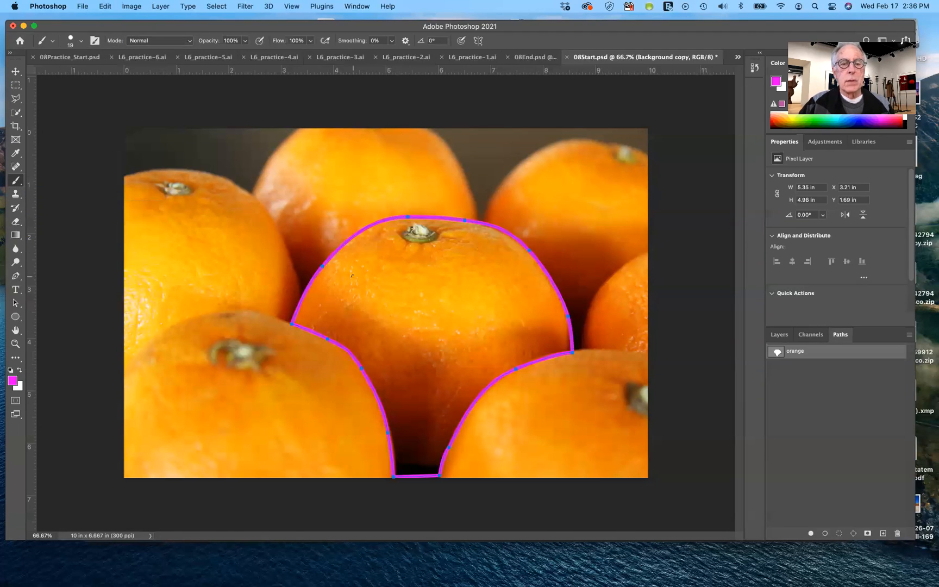
left_click(828, 404)
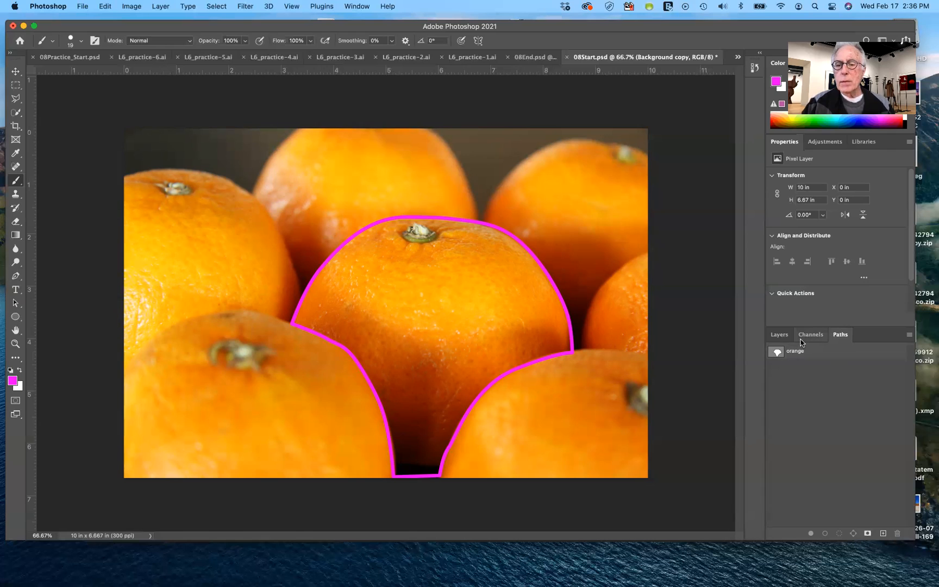
left_click(779, 335)
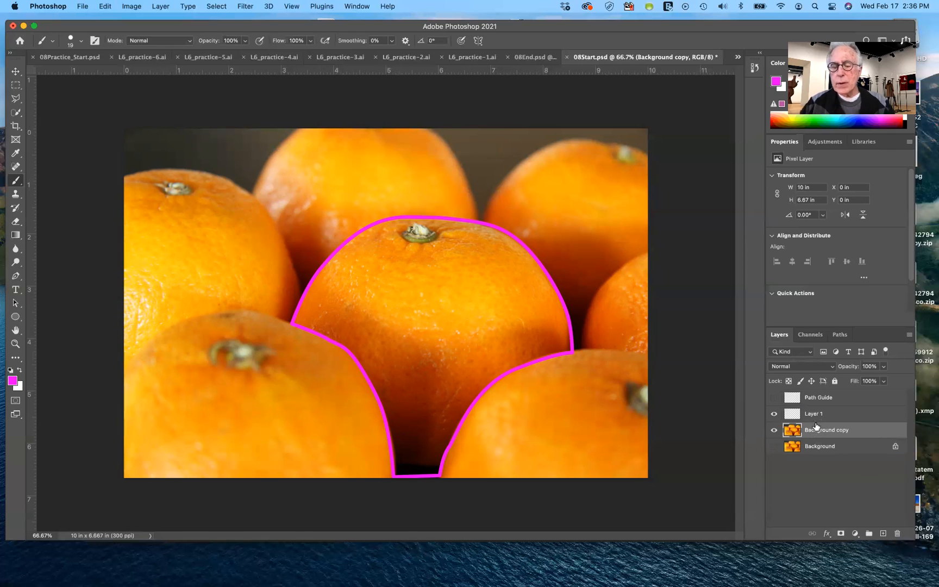
key("super+z")
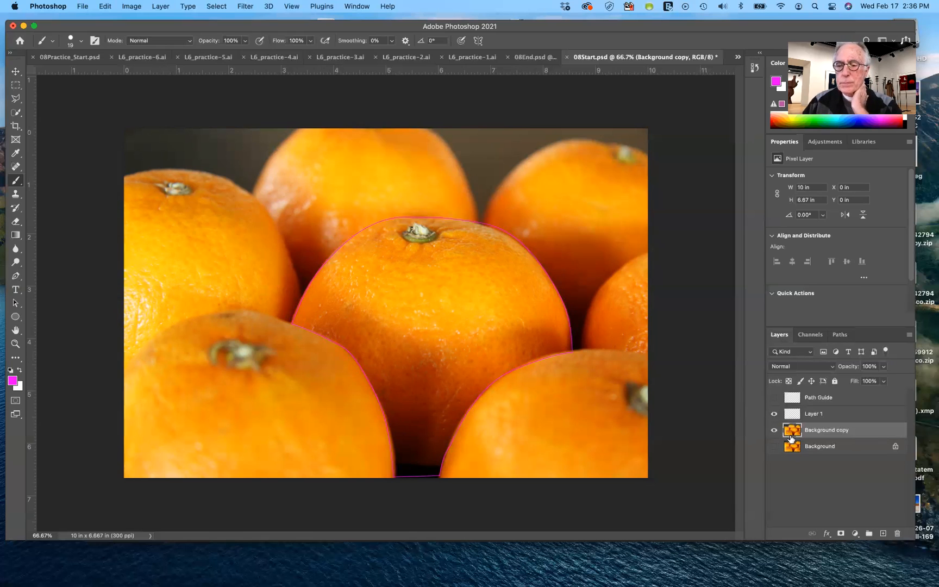
Add a layer mask to Background copy with the orange path active, and load the path as a selection
left_click(840, 335)
left_click(798, 354)
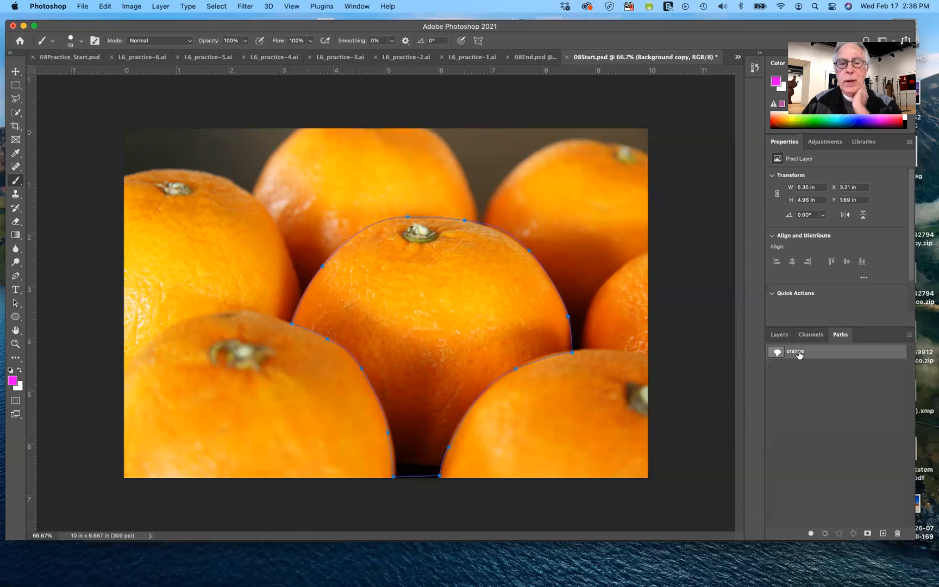
left_click(868, 534)
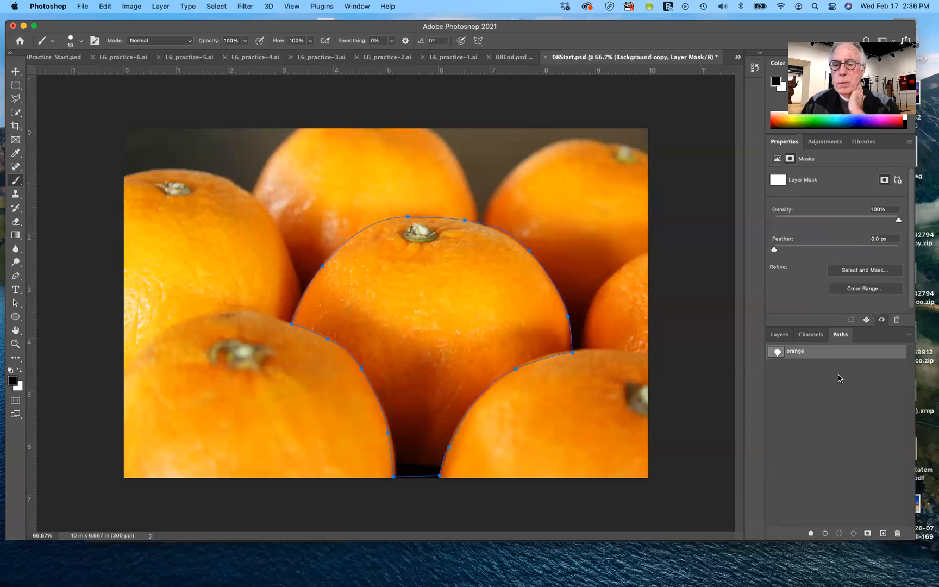
left_click(804, 338)
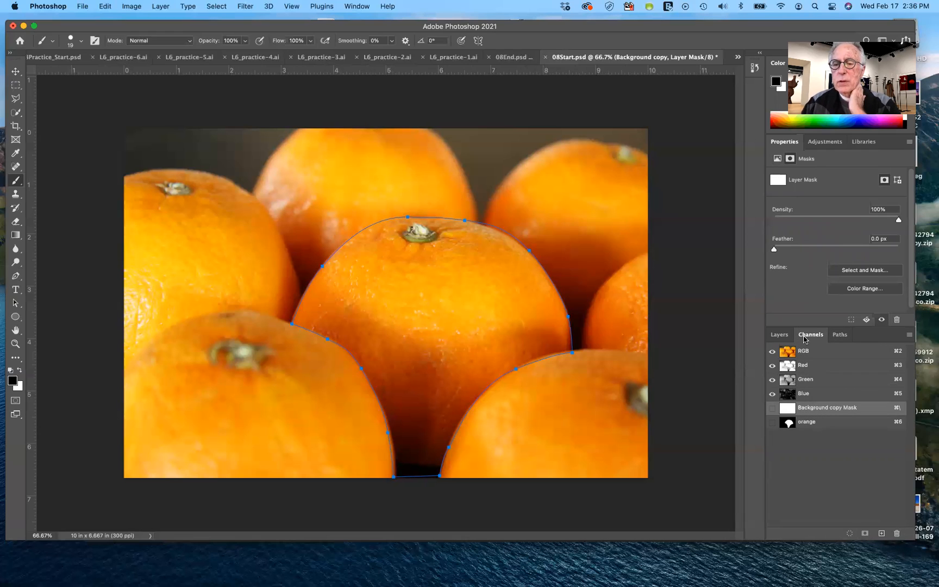
left_click(842, 336)
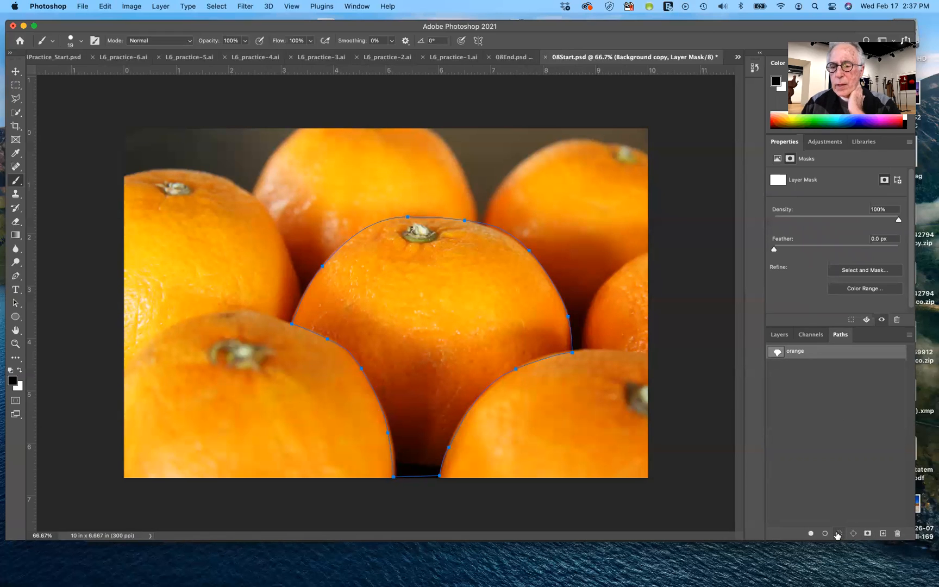
left_click(838, 534)
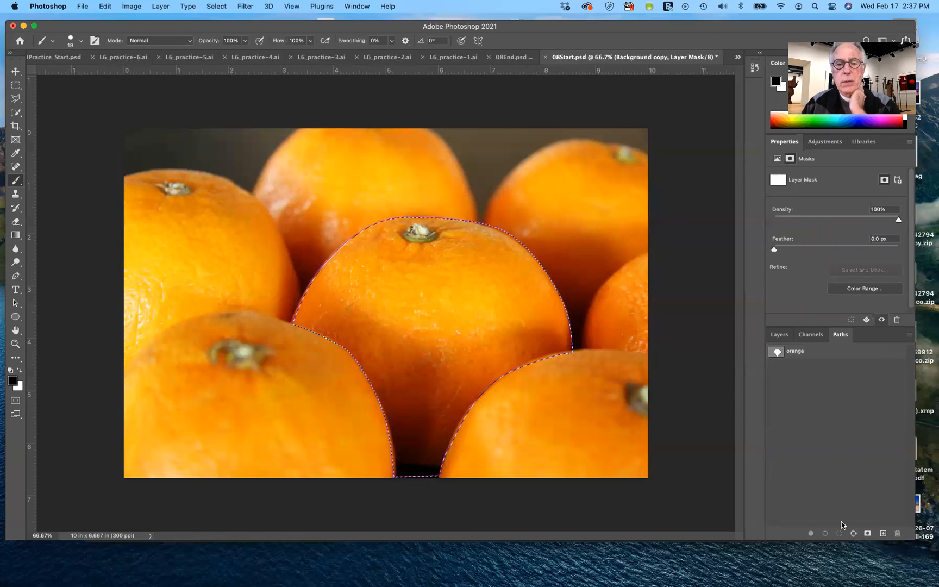
Replace the blank layer mask on Background copy with one made from the orange selection, and show the Background layer
left_click(782, 335)
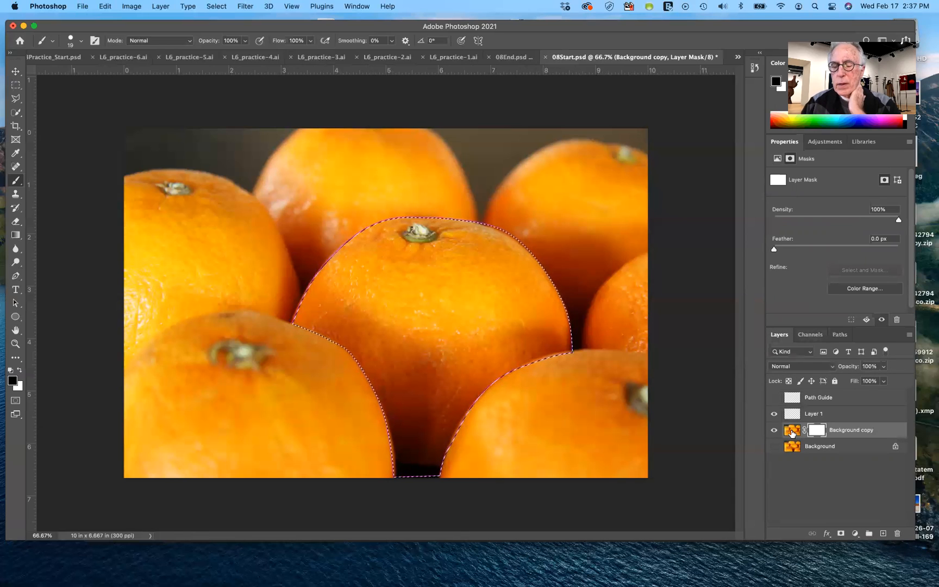
left_click_drag(820, 432, 897, 533)
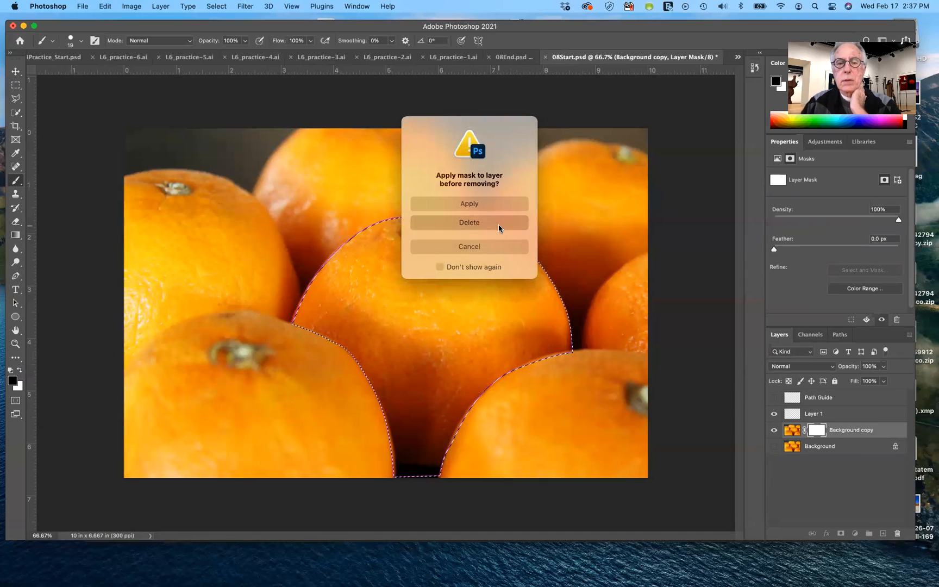
left_click(498, 224)
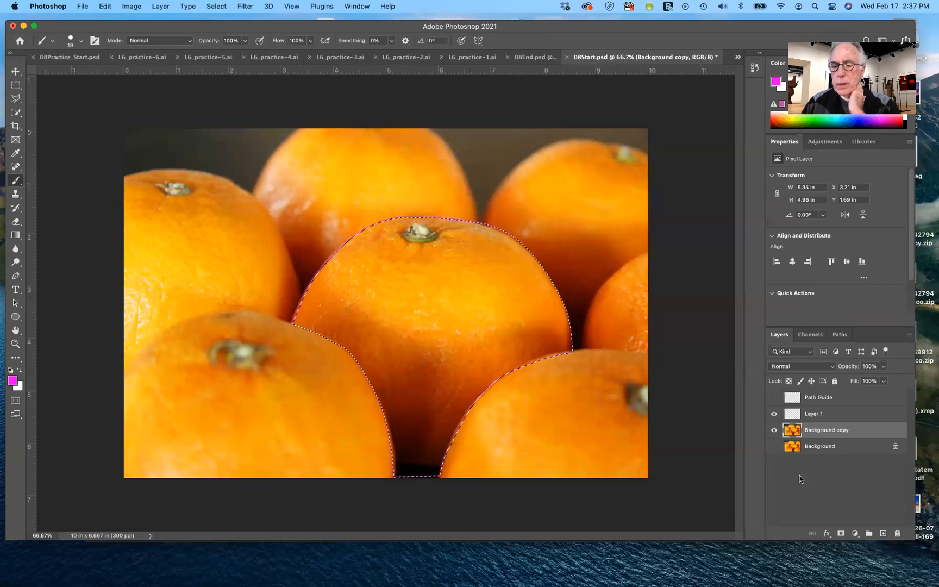
left_click(841, 534)
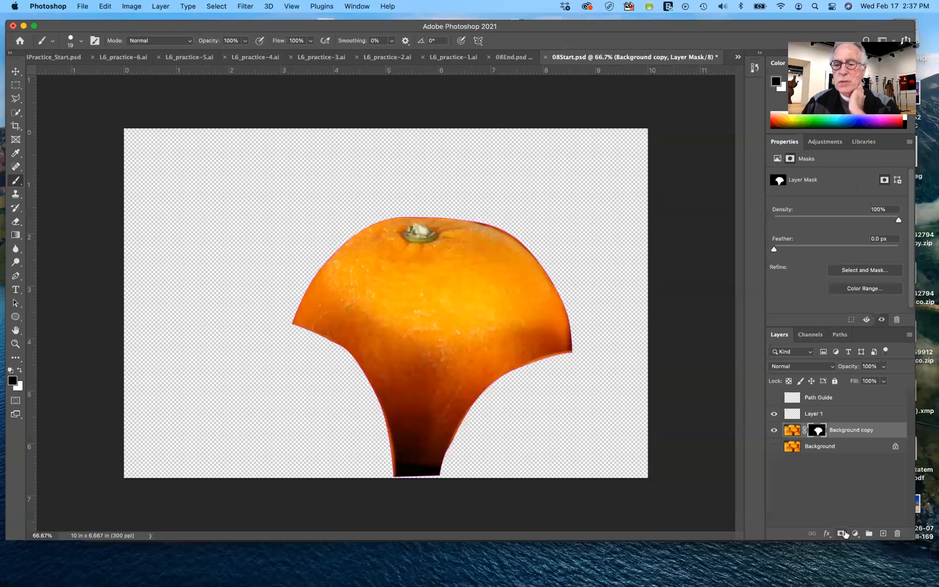
left_click(773, 447)
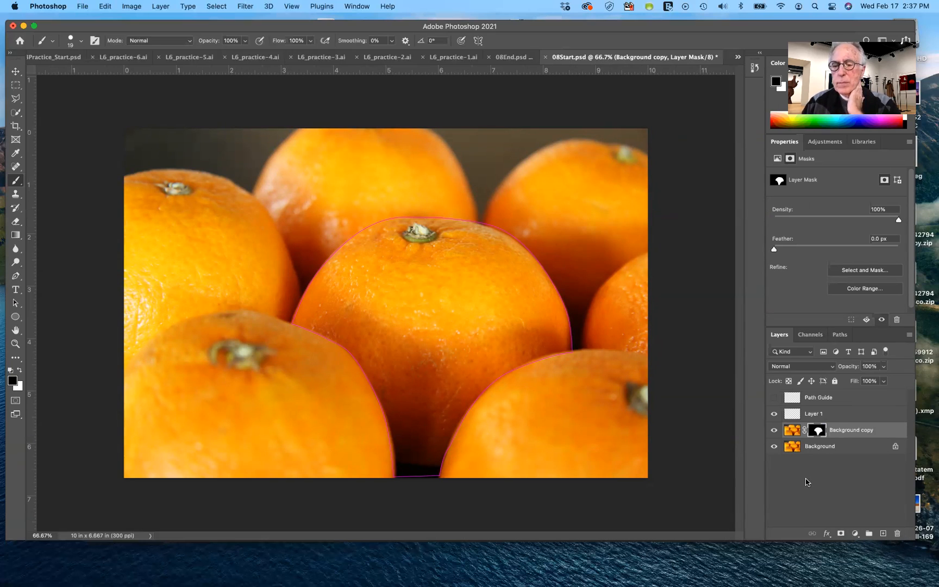
Add a Hue/Saturation adjustment above Background copy with hue +17 and clip it to that layer
left_click(790, 431)
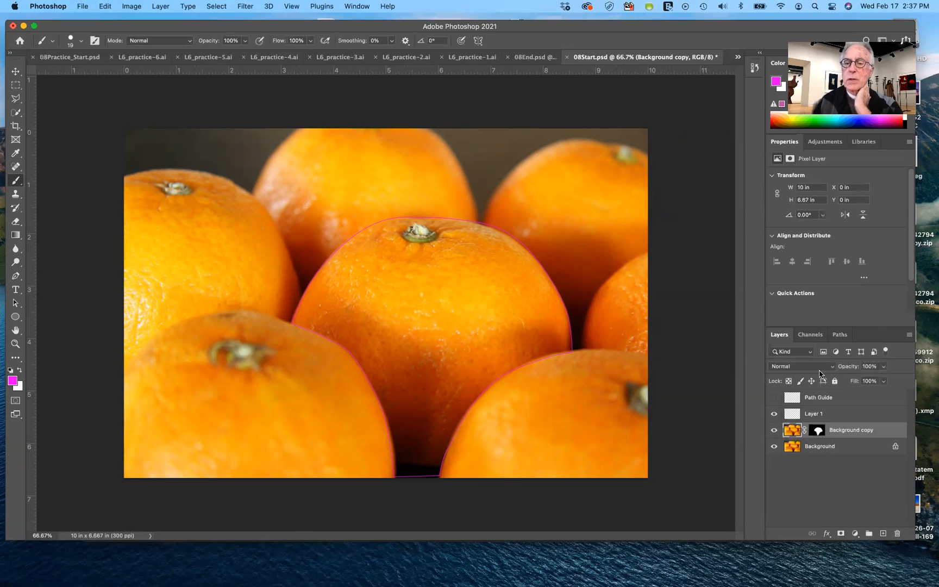
left_click(830, 144)
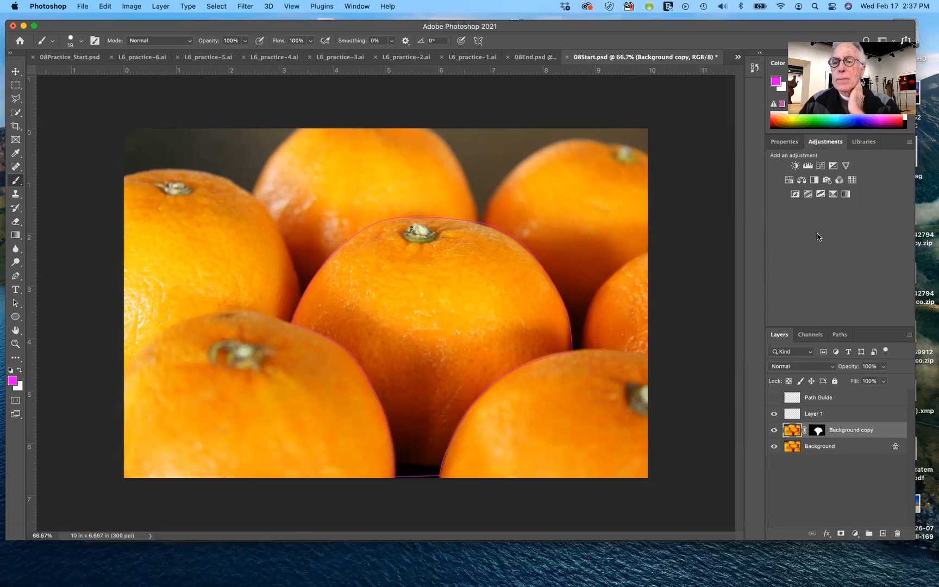
left_click(789, 181)
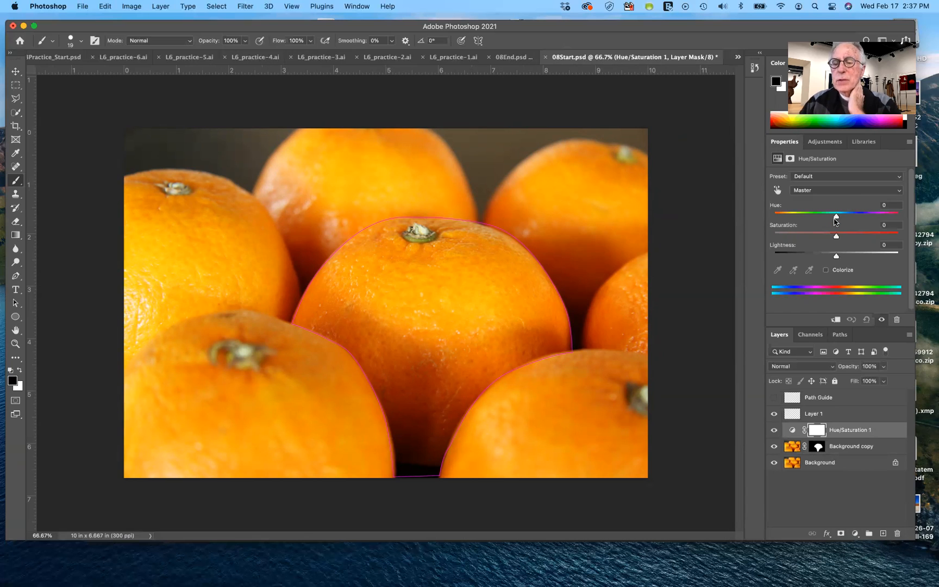
left_click_drag(836, 218, 845, 221)
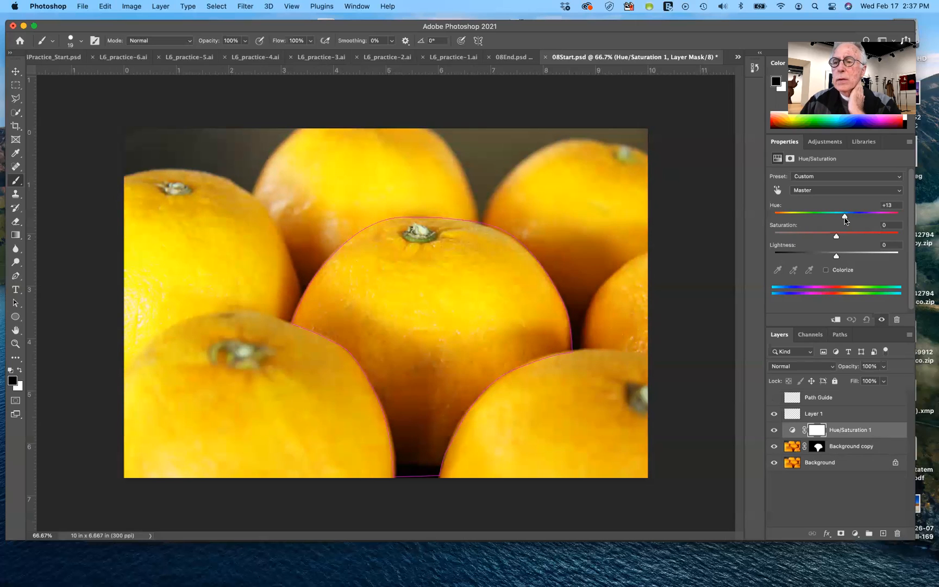
left_click_drag(846, 220, 848, 219)
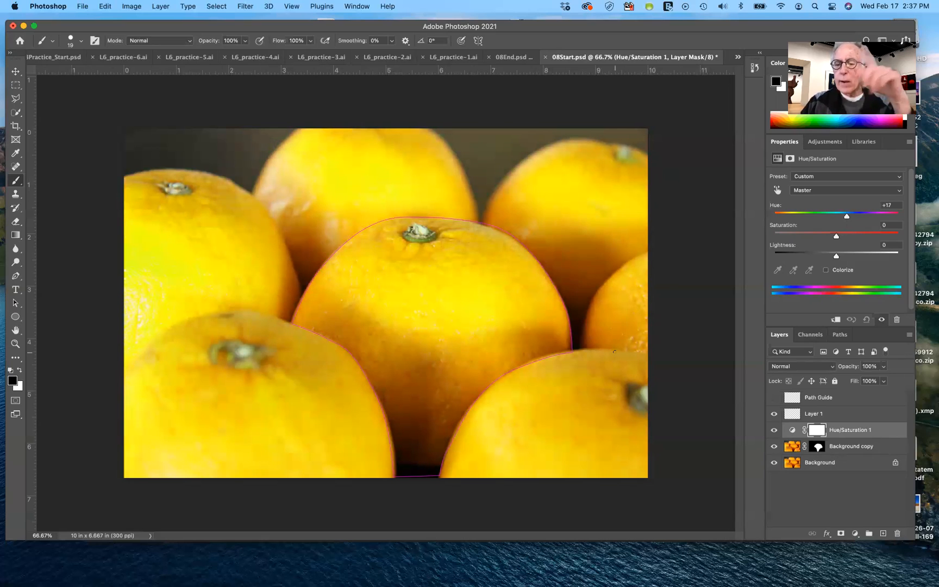
left_click(880, 435, "alt")
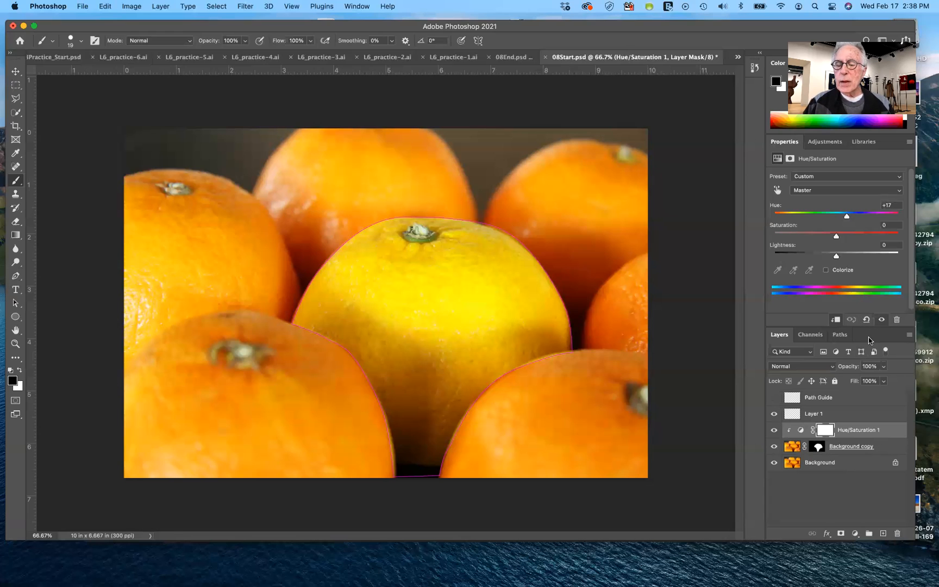
Undo the Hue/Saturation adjustment, the layer masks and the earlier thin magenta outline of the orange
left_click(840, 335)
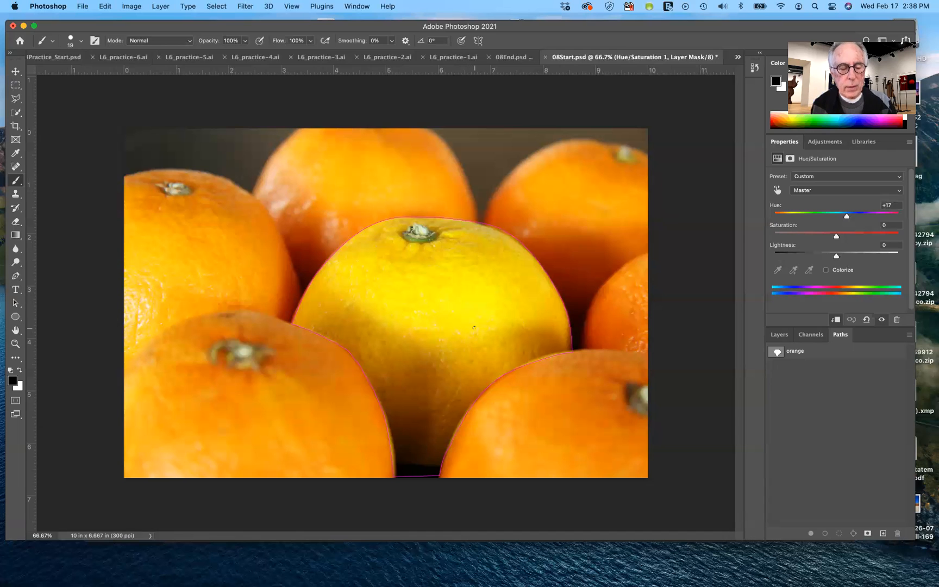
key("super+z")
key("super+z")
key("super+z")
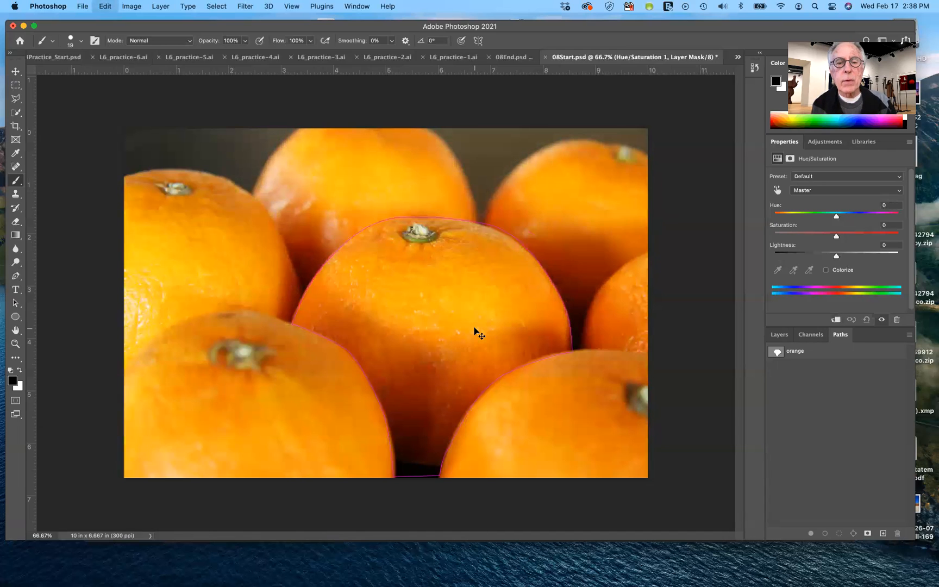
key("super+z")
key("super+z")
key("super+z")
key("super+z")
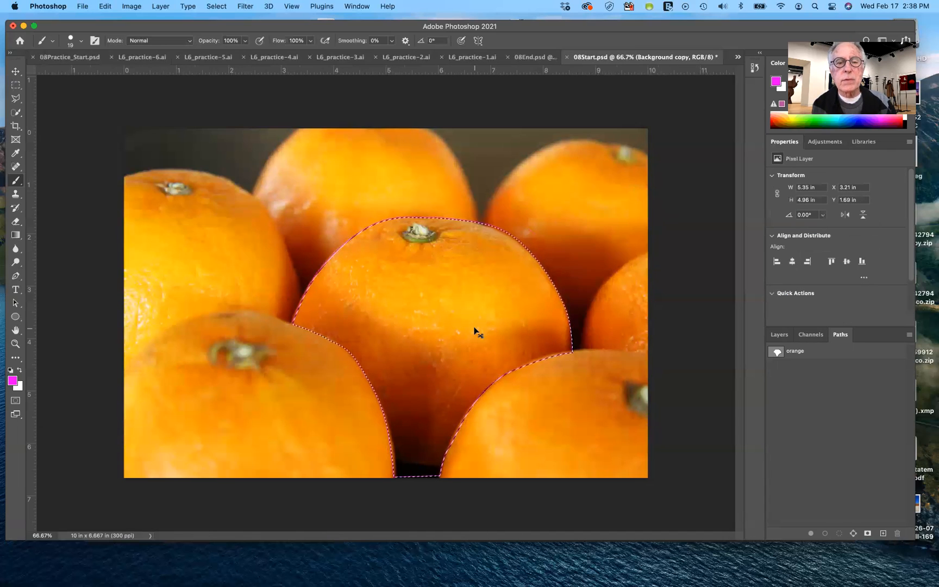
key("super+z")
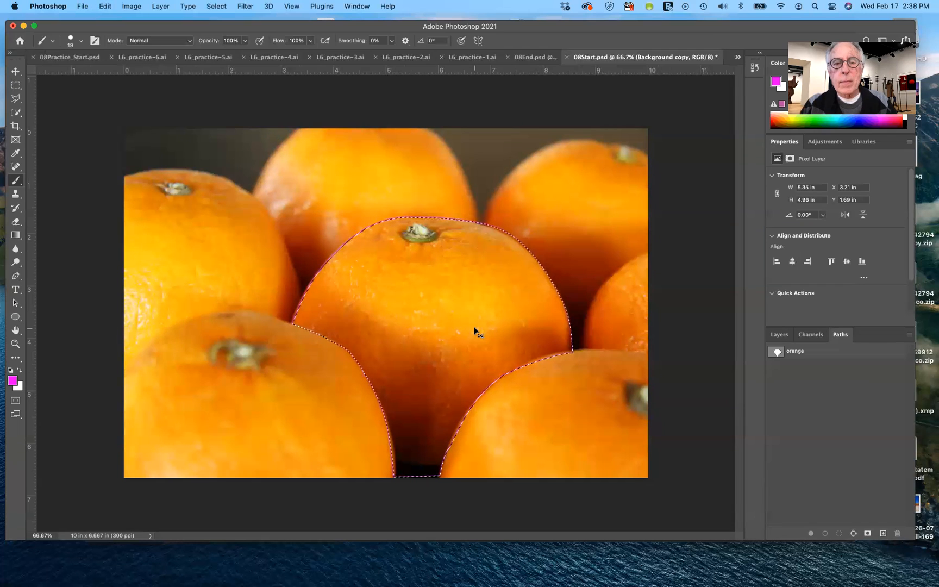
key("super+z")
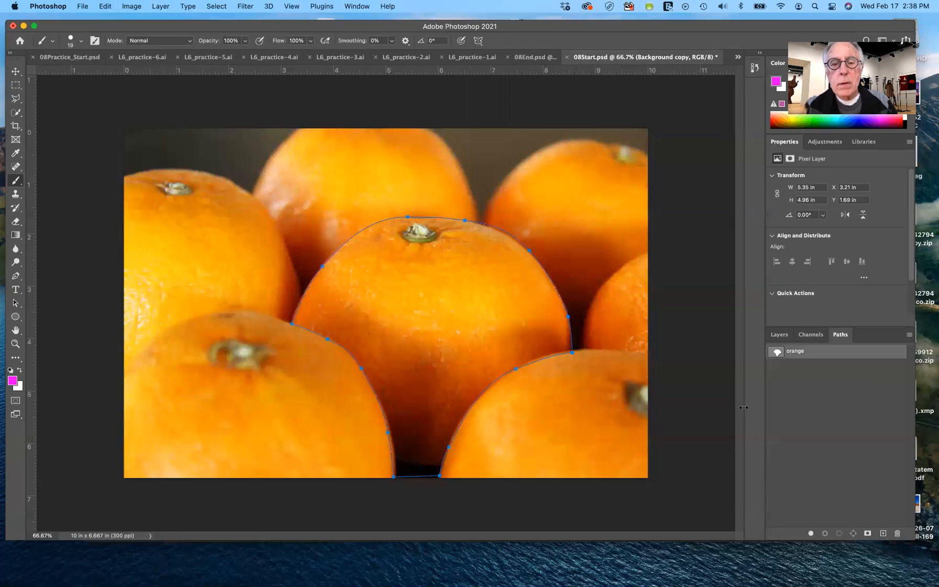
left_click(795, 417)
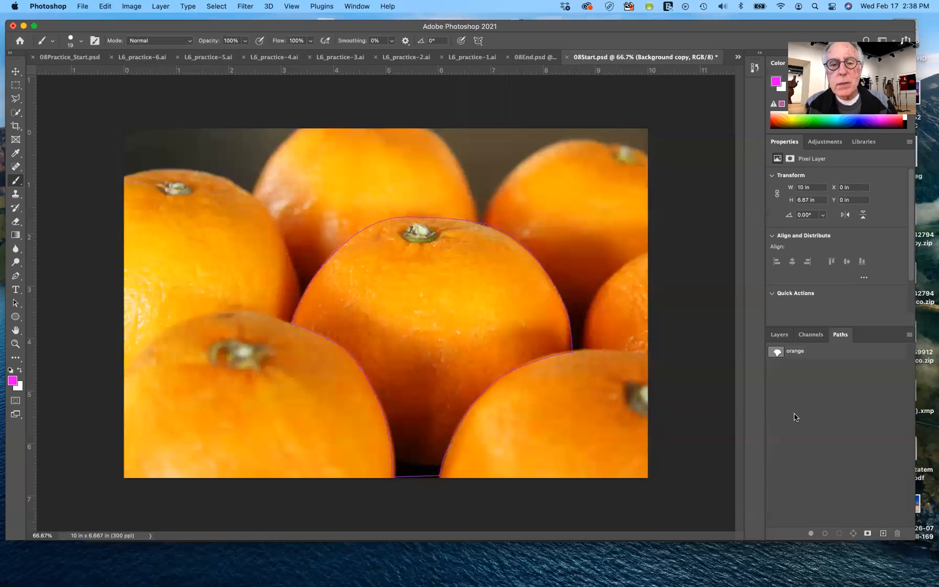
key("super+z")
key("super+z")
key("super+z")
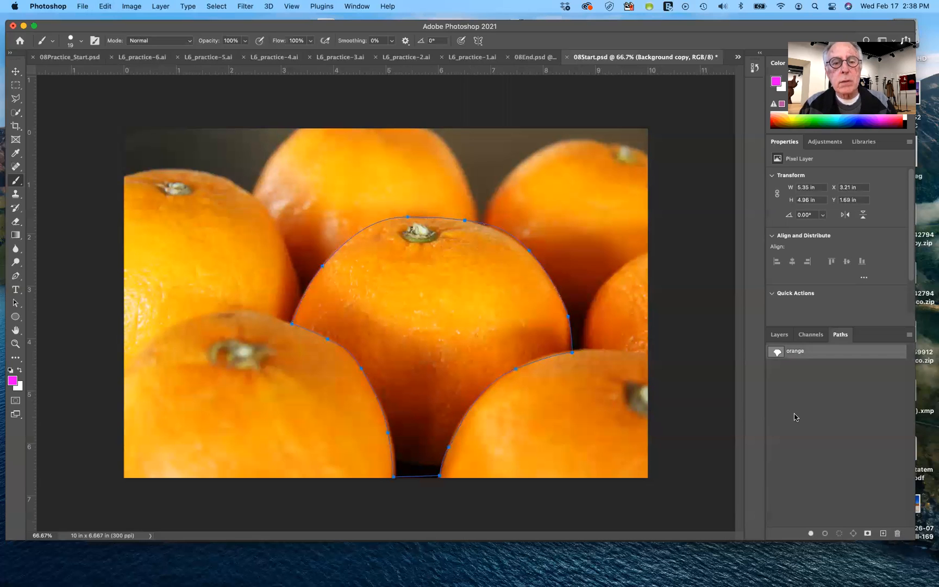
key("super+z")
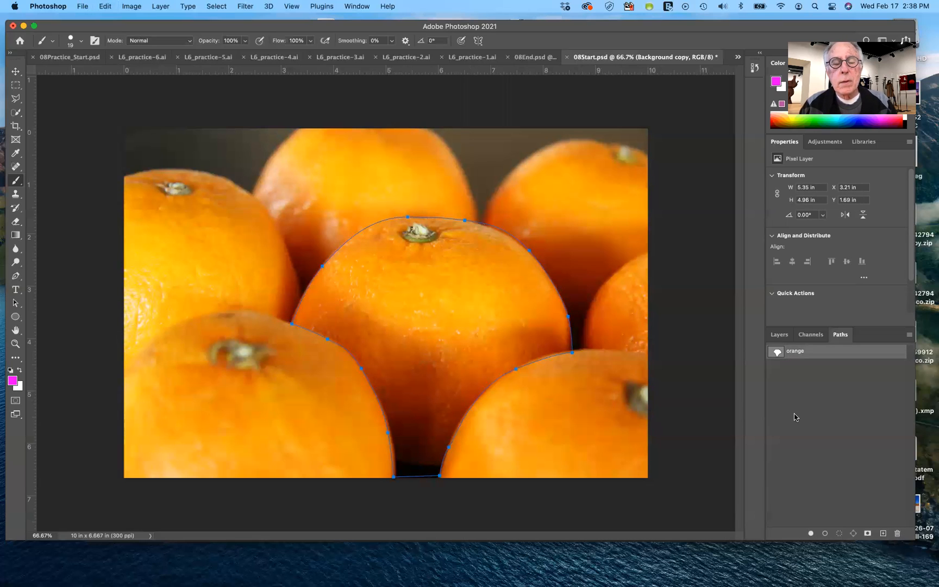
key("super+z")
key("super+z")
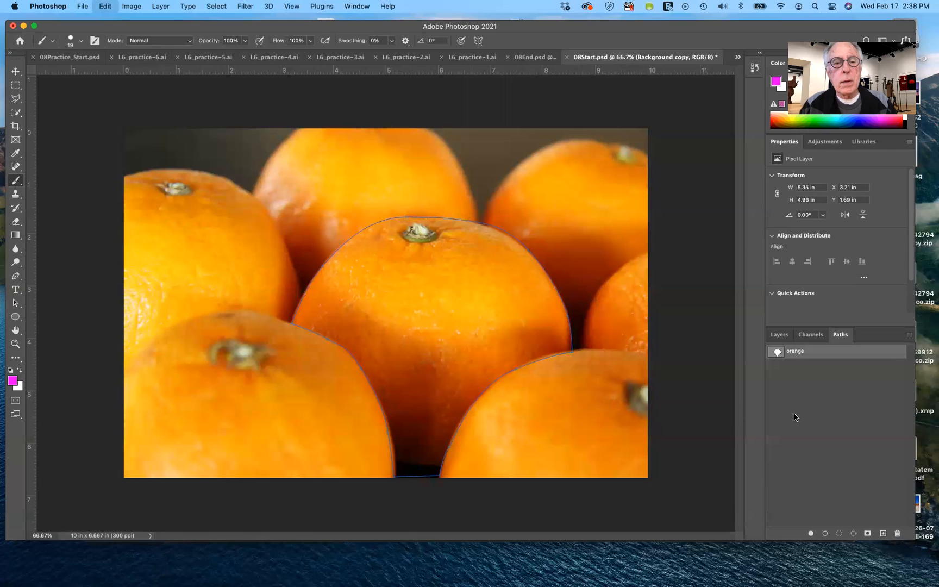
key("super+z")
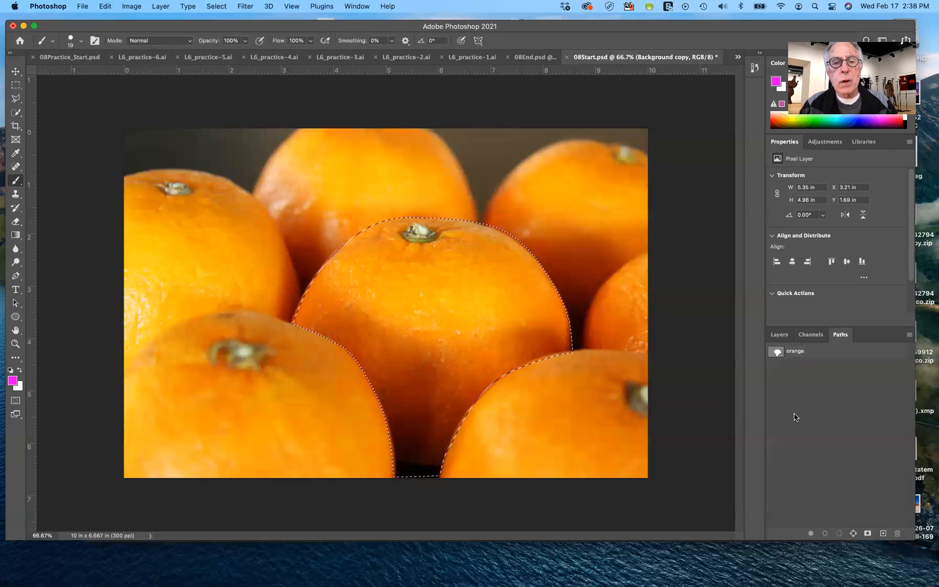
Clear the selection and stroke the orange path on Background copy with the 19 px magenta brush
key("super+d")
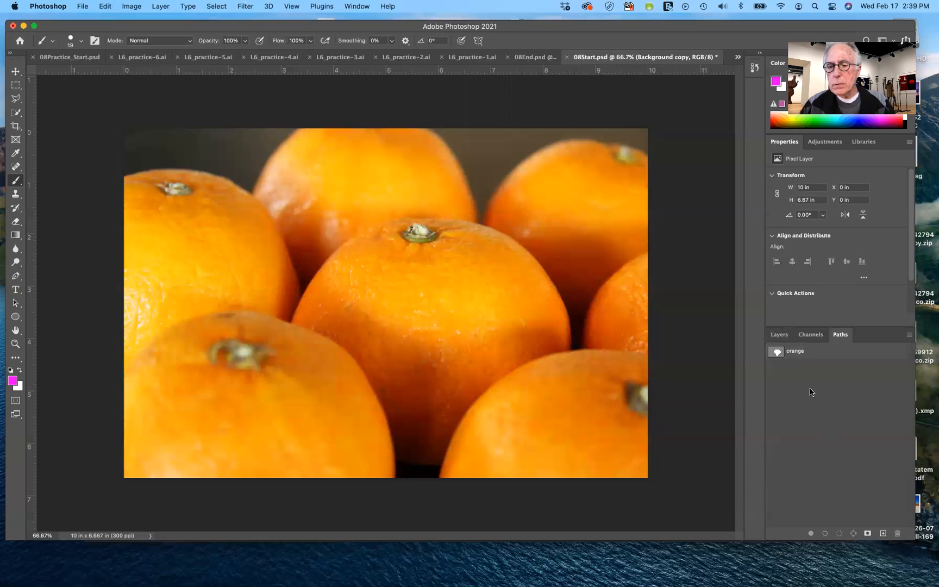
left_click(803, 352)
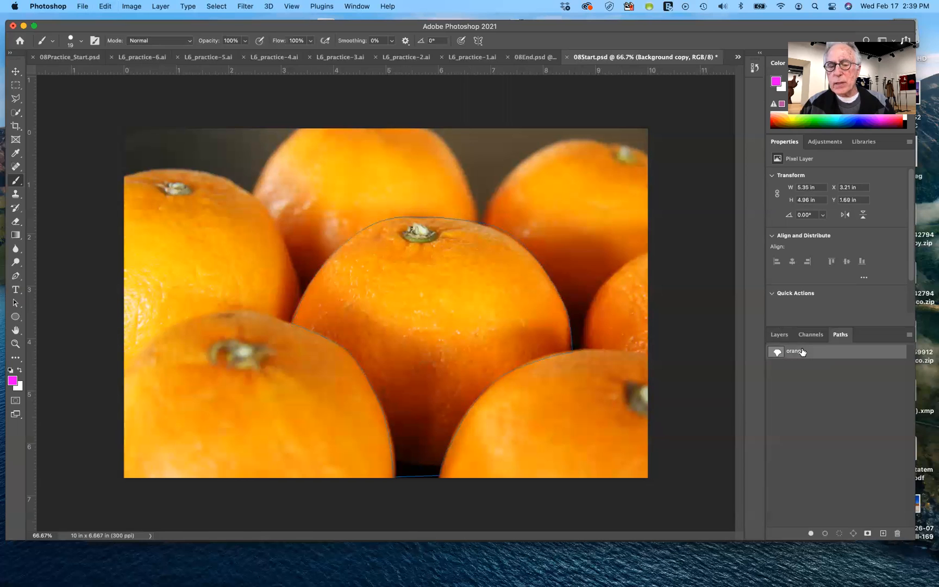
left_click(825, 532)
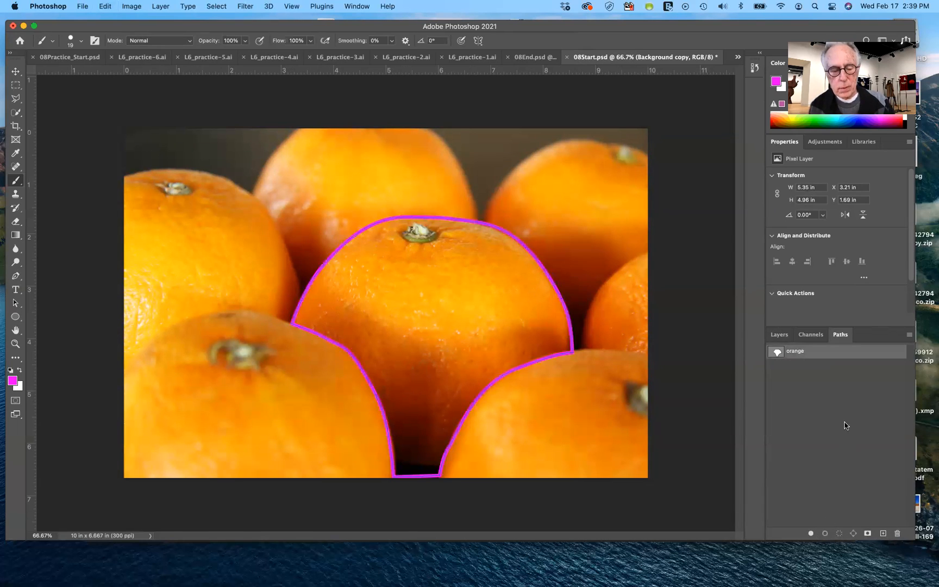
Undo the magenta stroke around the central orange and load the orange path as a selection
key("super+z")
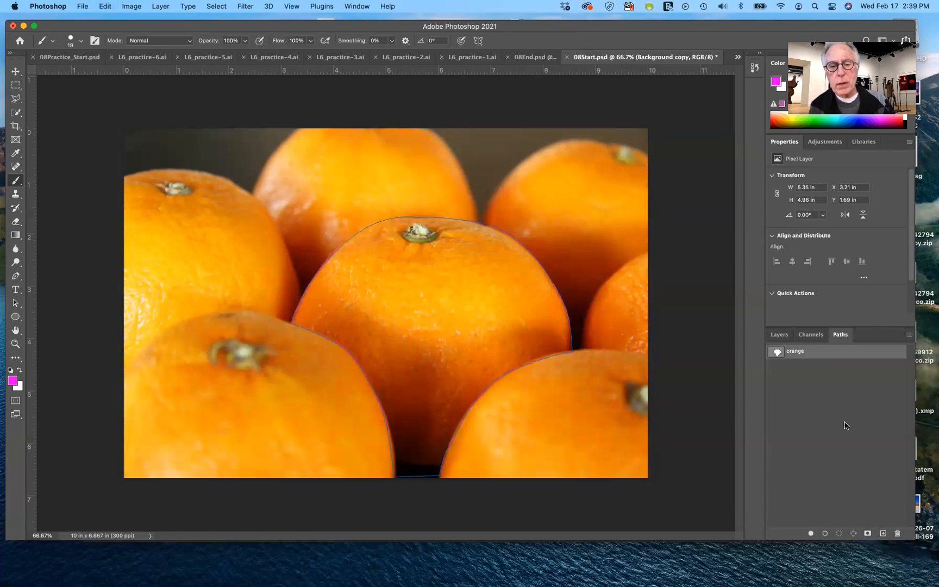
left_click(839, 535)
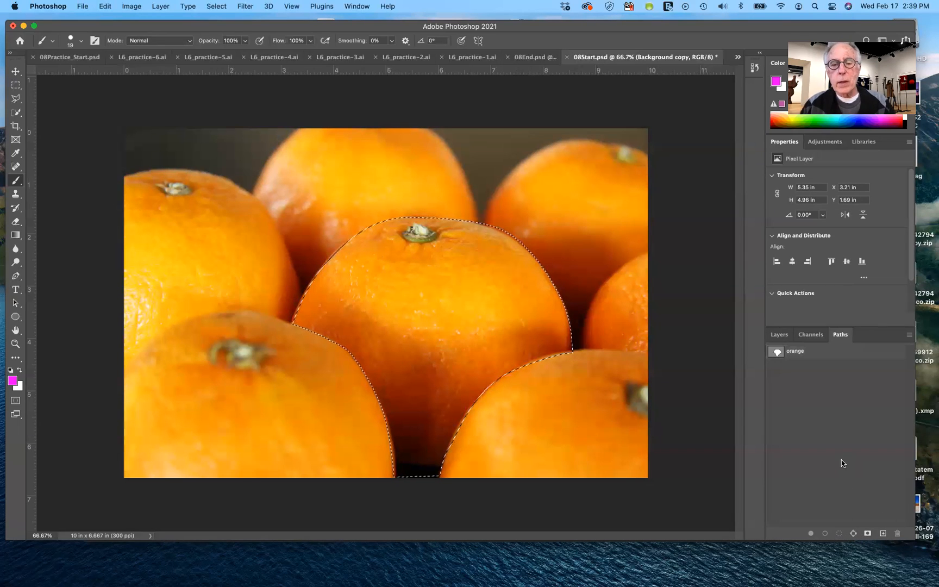
Add a layer mask to Background copy from the orange selection and show the Background layer
left_click(779, 335)
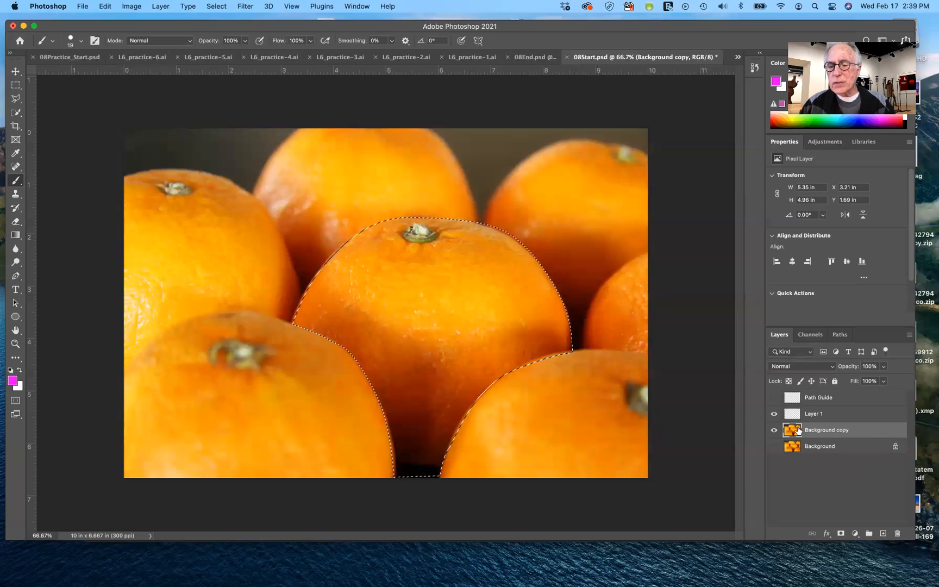
left_click(841, 533, "alt")
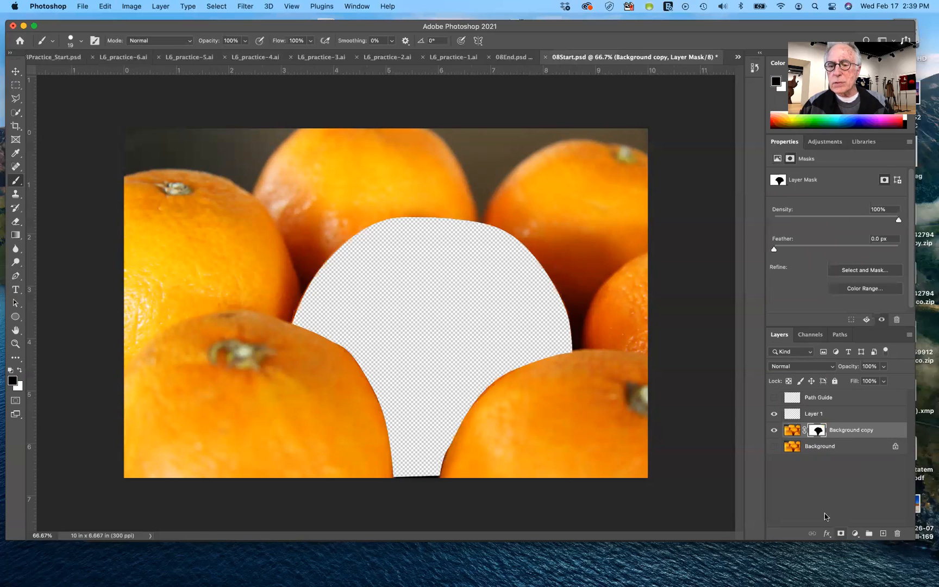
left_click(774, 448)
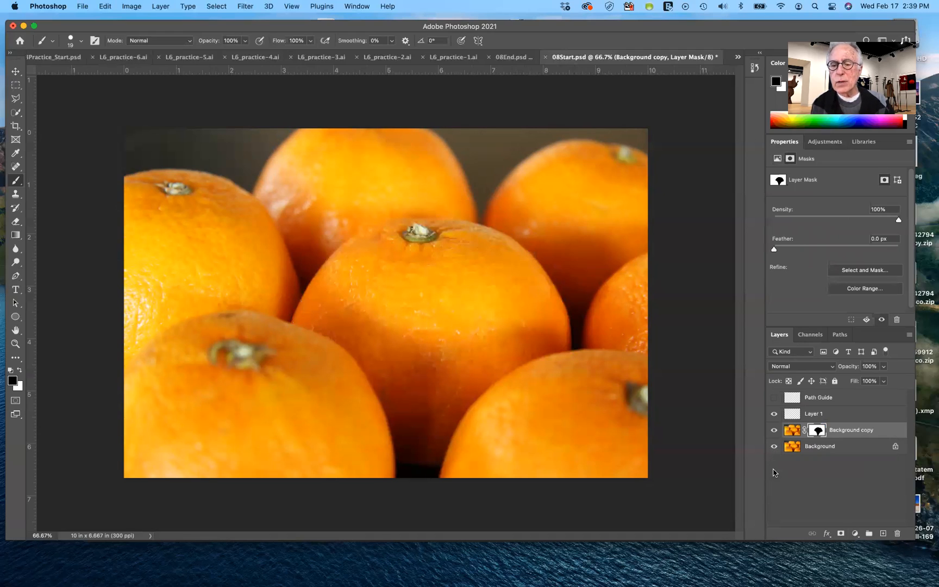
Delete Layer 1 and target the image of Background copy instead of its mask
left_click(793, 431)
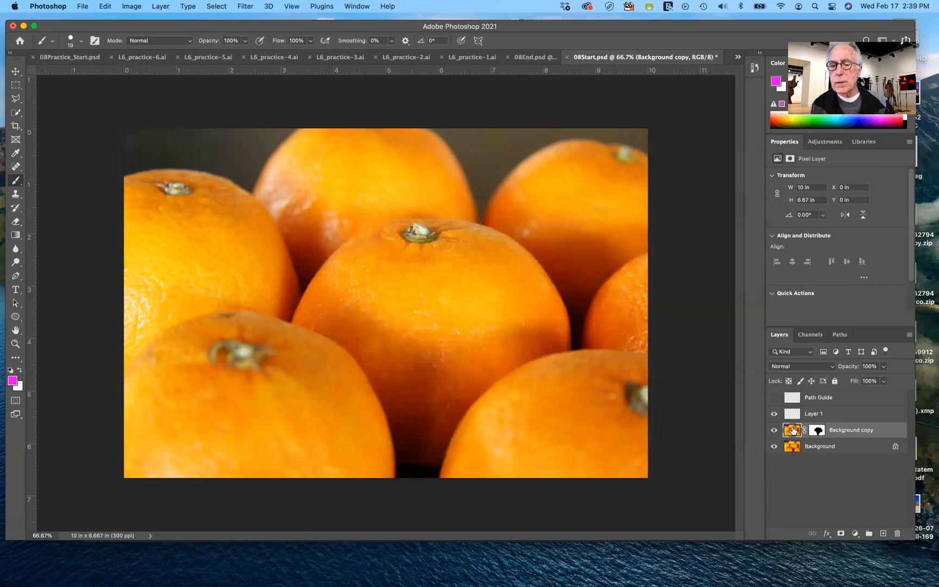
left_click_drag(794, 416, 897, 533)
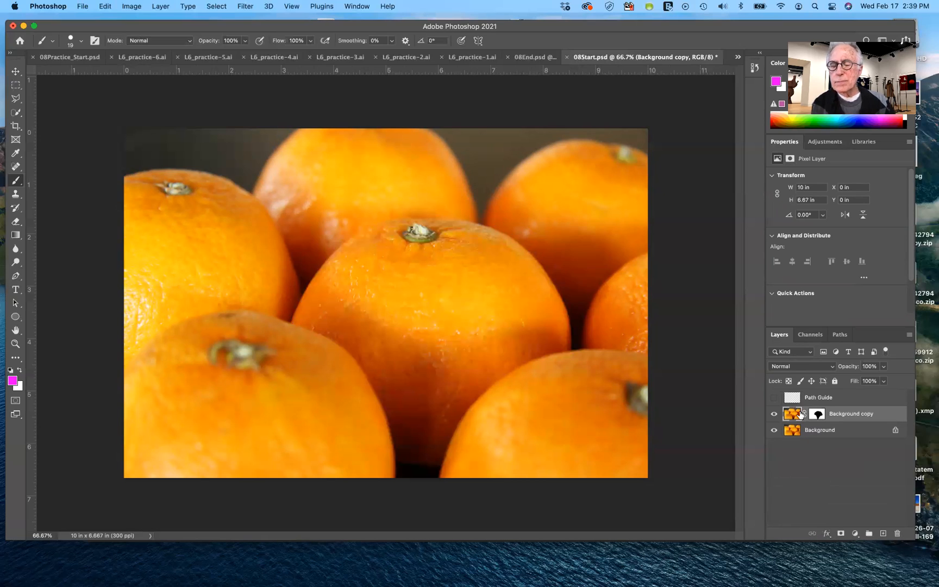
left_click(774, 398)
left_click(775, 398)
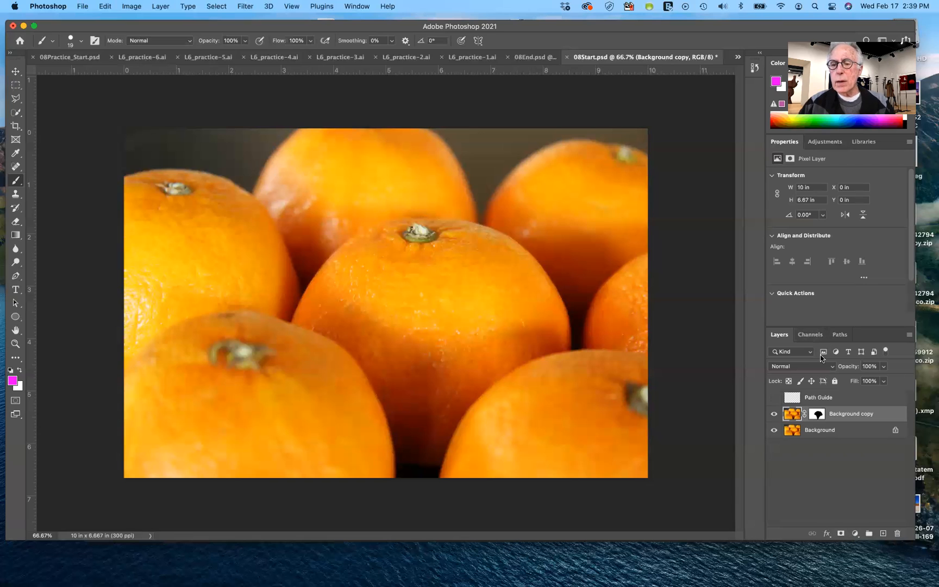
Add a Hue/Saturation adjustment above Background copy with hue +17, clip it to that layer and deselect all layers
left_click(826, 142)
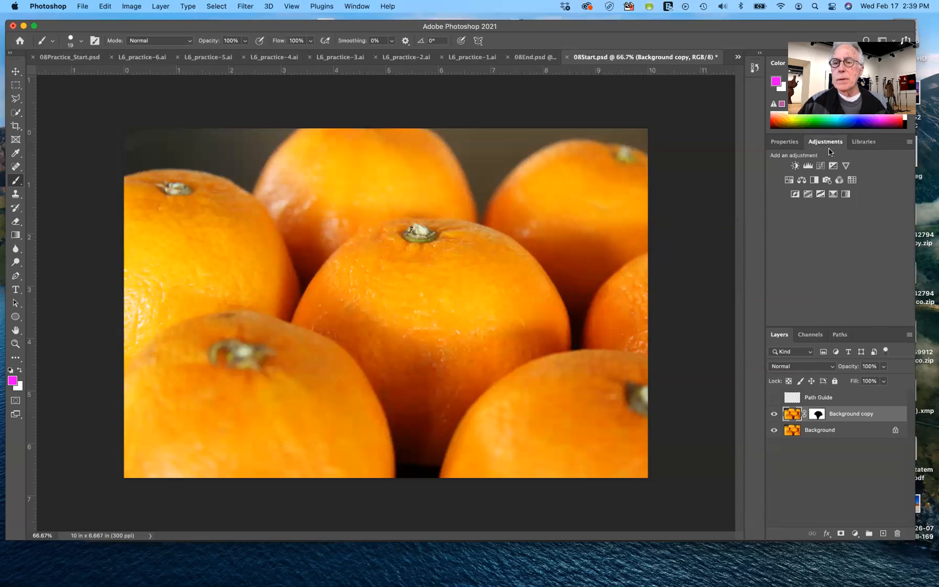
left_click(787, 180)
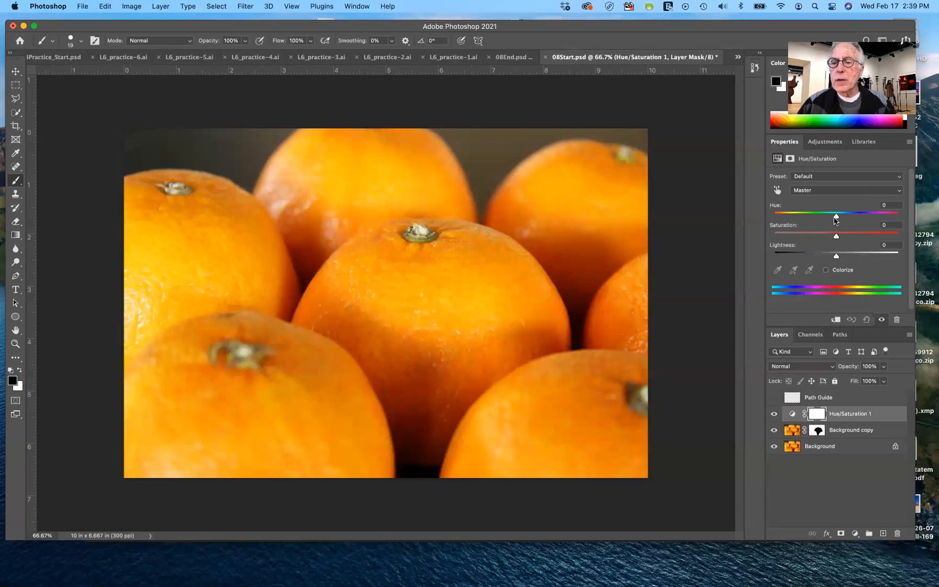
left_click_drag(836, 218, 847, 219)
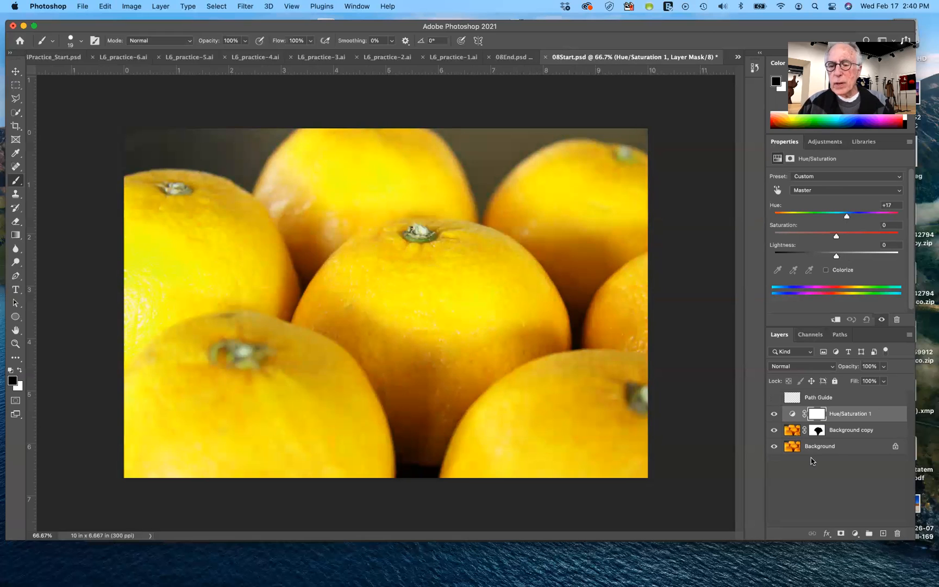
left_click(874, 419, "alt")
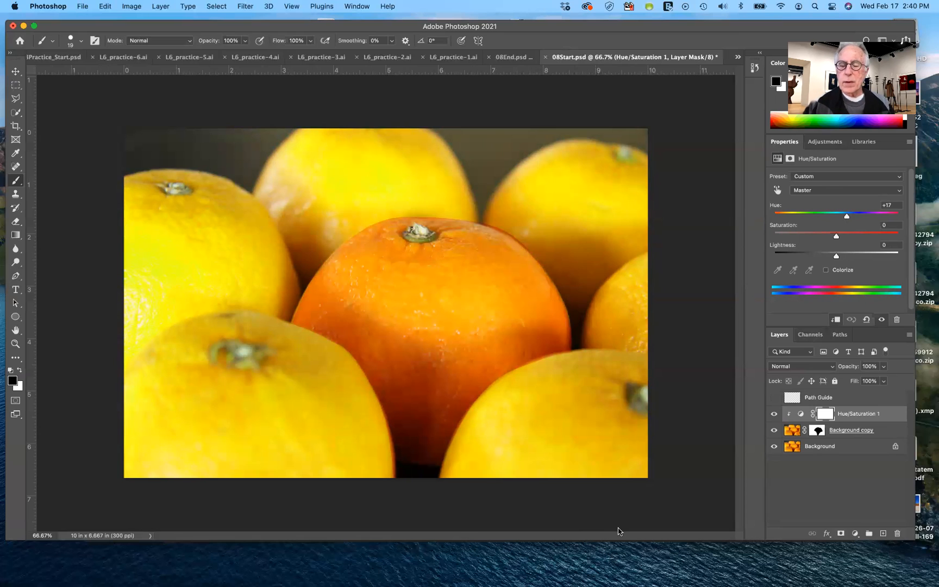
left_click(812, 498)
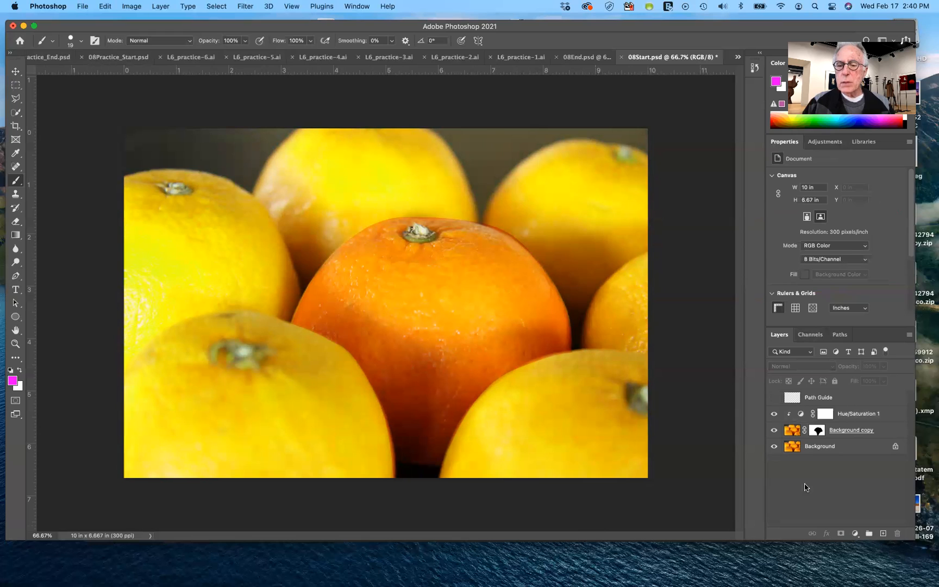
Hide Background copy, duplicate the Background layer and hide the original Background
left_click(775, 430)
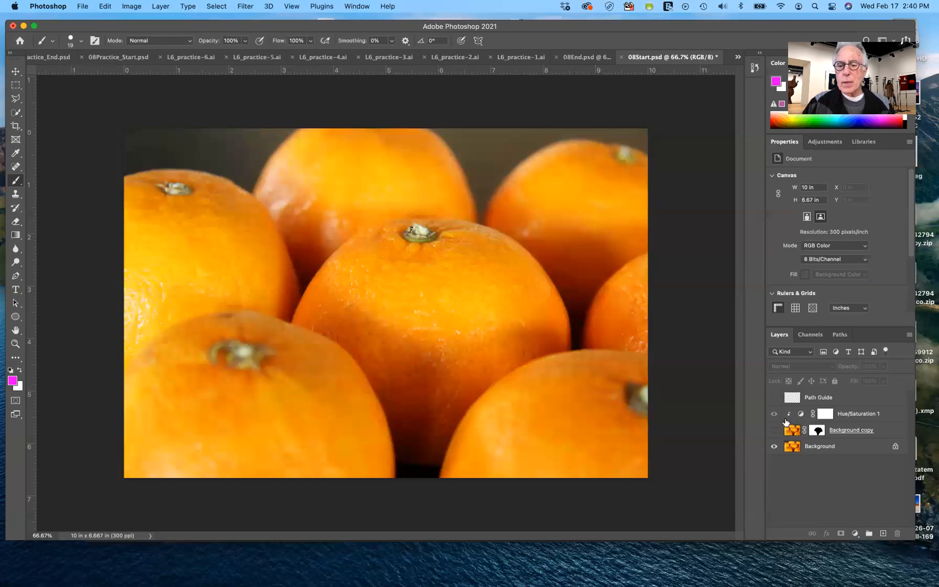
left_click(796, 448)
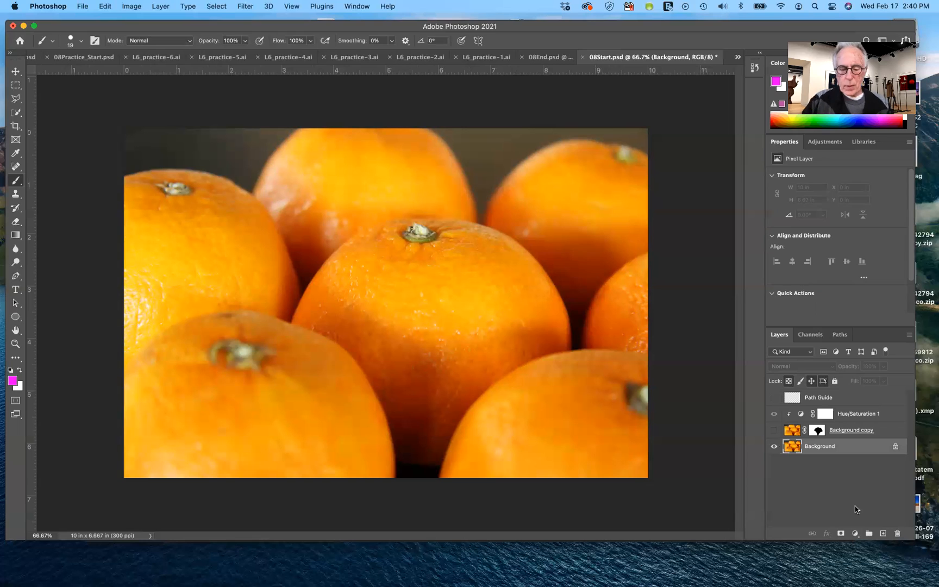
key("super+j")
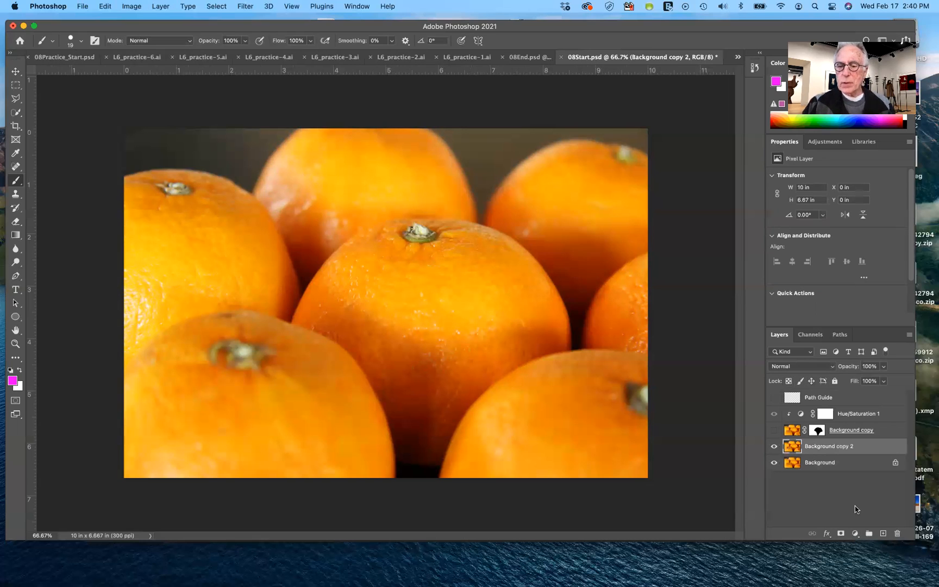
left_click(774, 463)
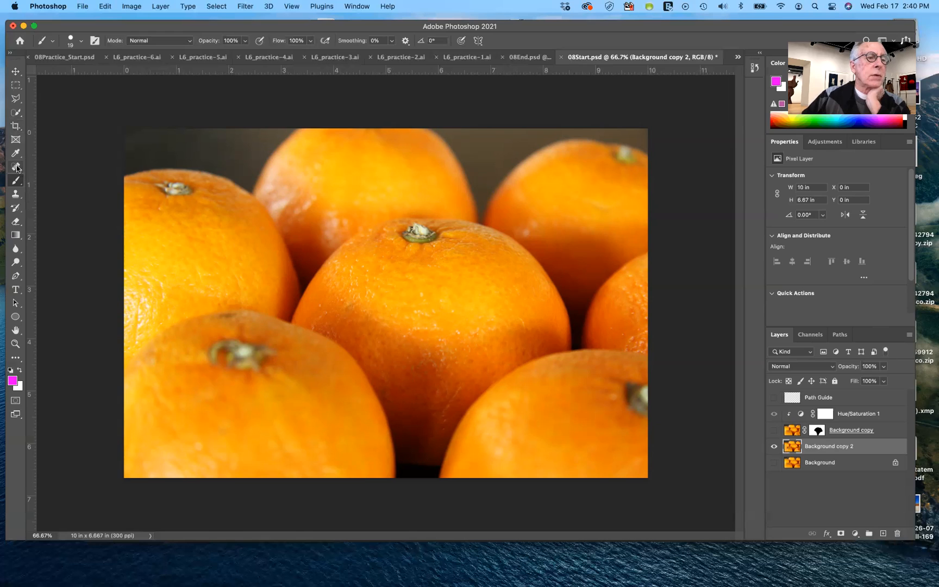
Select the central orange on Background copy 2 with the Quick Selection tool, including its upper edge, and clear the selection
left_click(16, 115)
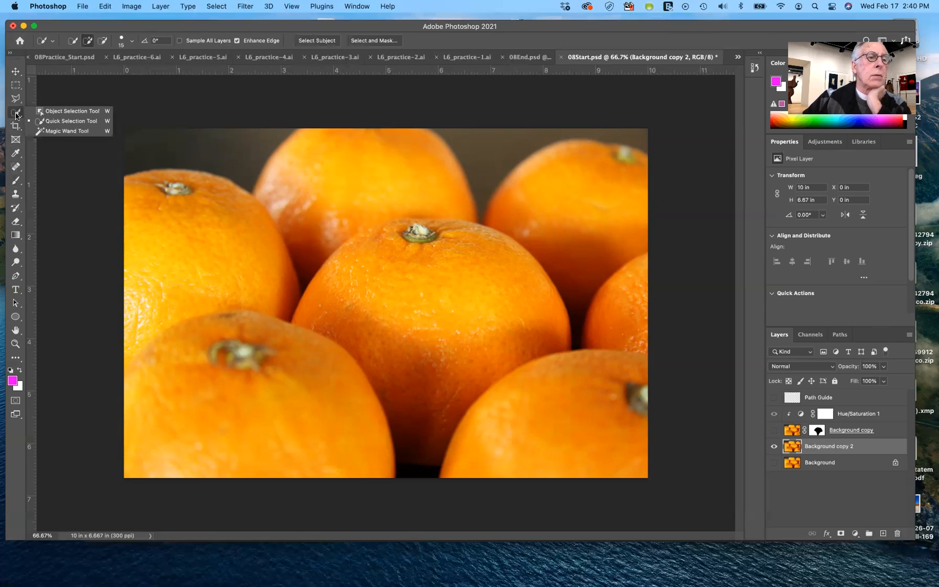
left_click(67, 121)
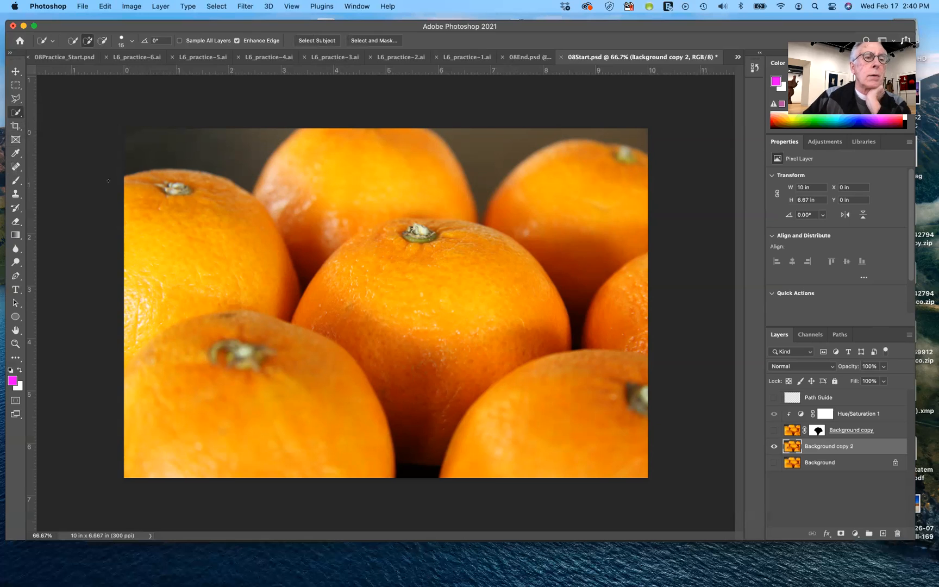
mouse_move(441, 281)
left_mouse_down()
mouse_move(462, 266)
mouse_move(429, 328)
mouse_move(472, 272)
mouse_move(430, 293)
mouse_move(353, 305)
mouse_move(408, 382)
mouse_move(403, 389)
left_mouse_up()
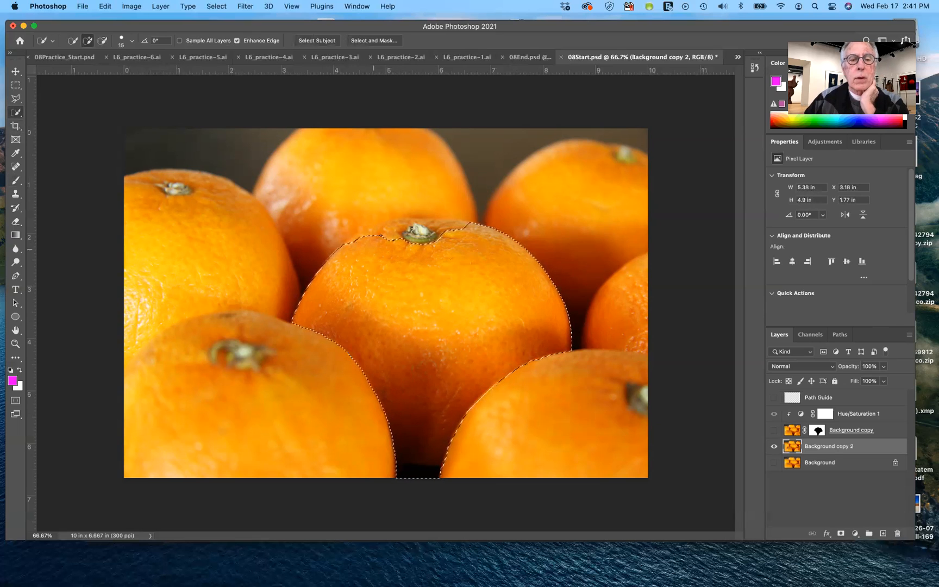
mouse_move(384, 236)
left_mouse_down()
mouse_move(461, 227)
mouse_move(414, 225)
left_mouse_up()
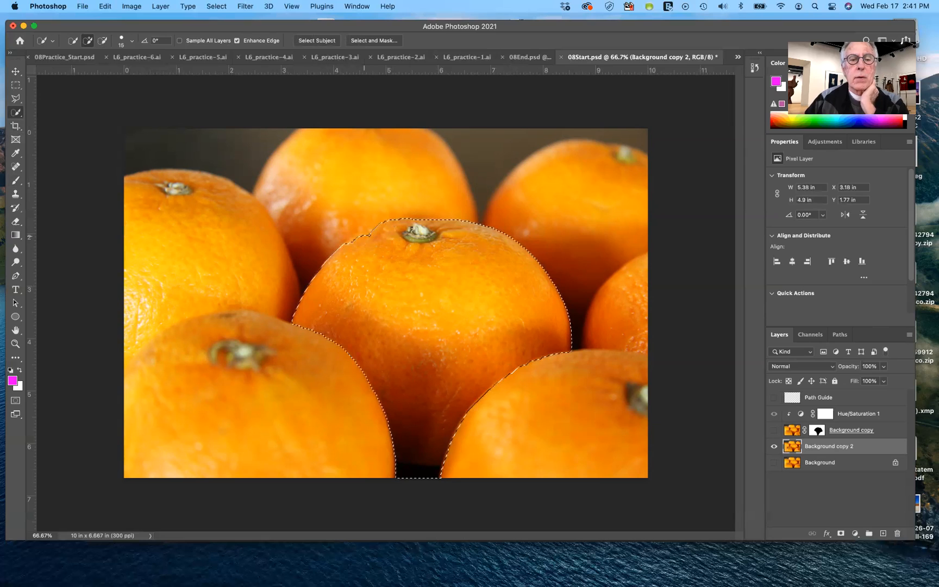
left_click(349, 246)
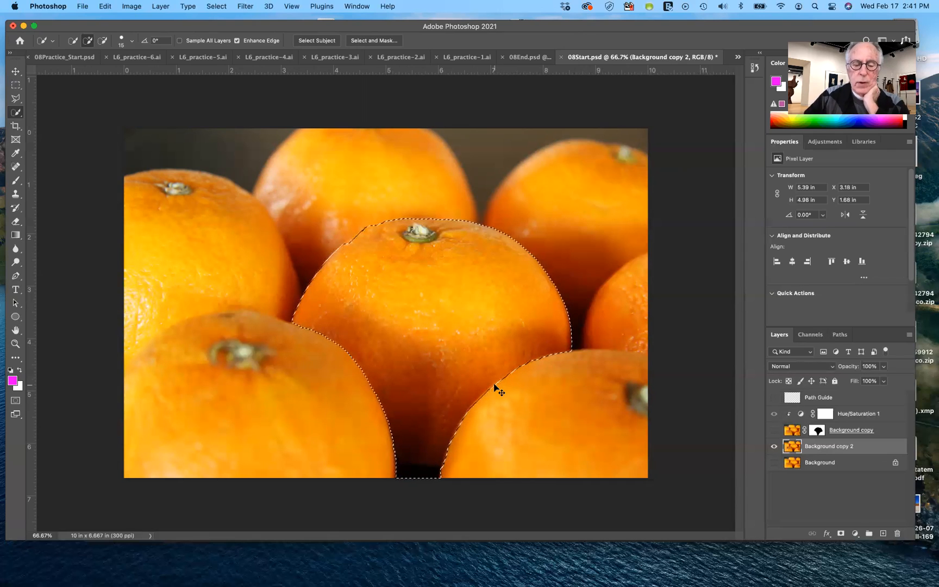
key("super+d")
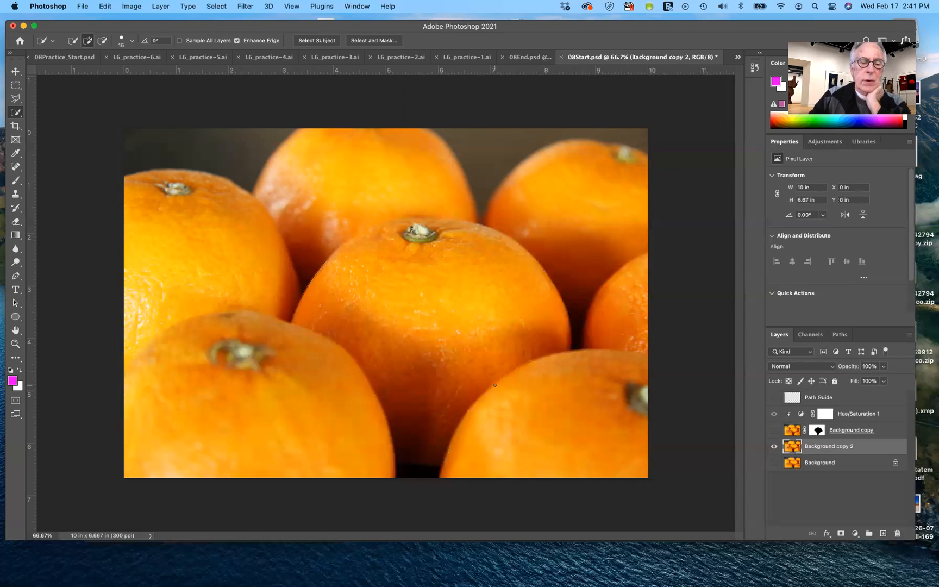
Look at the finished artwork in 08End.psd and return to 08Start.psd
left_click(738, 57)
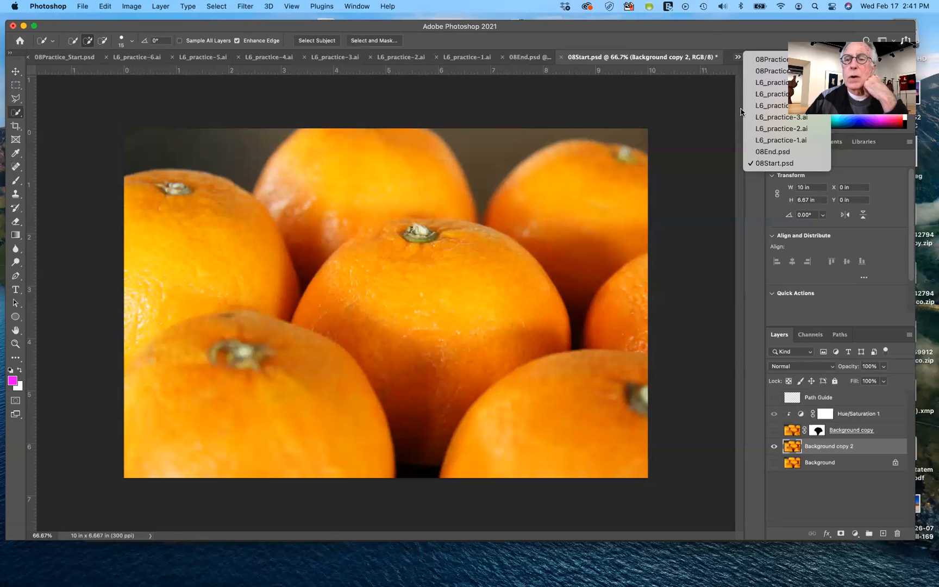
left_click(751, 151)
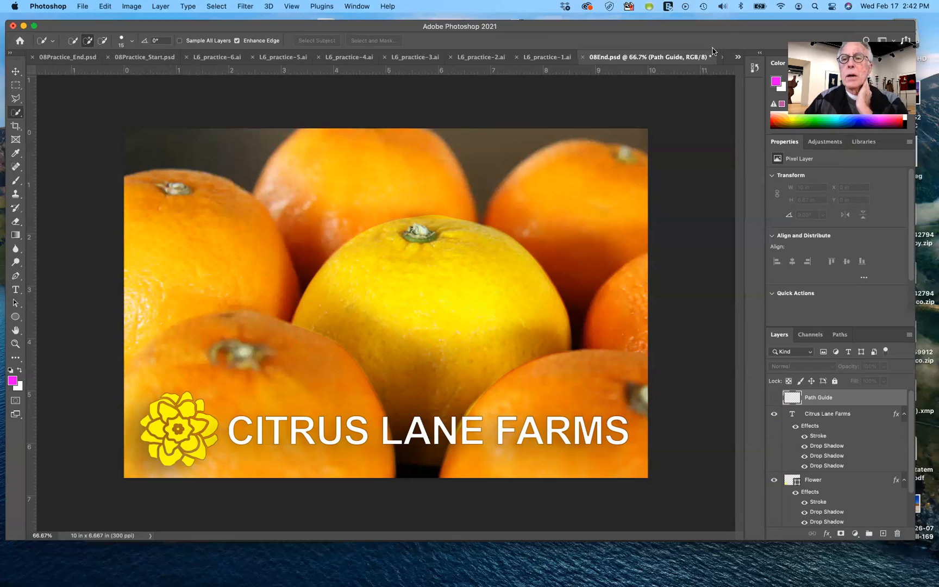
left_click(738, 57)
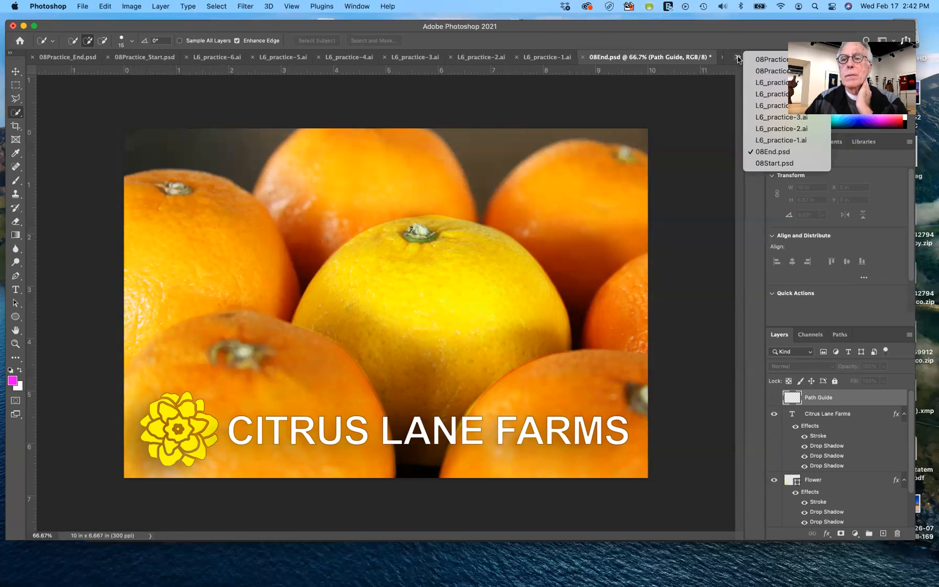
left_click(778, 163)
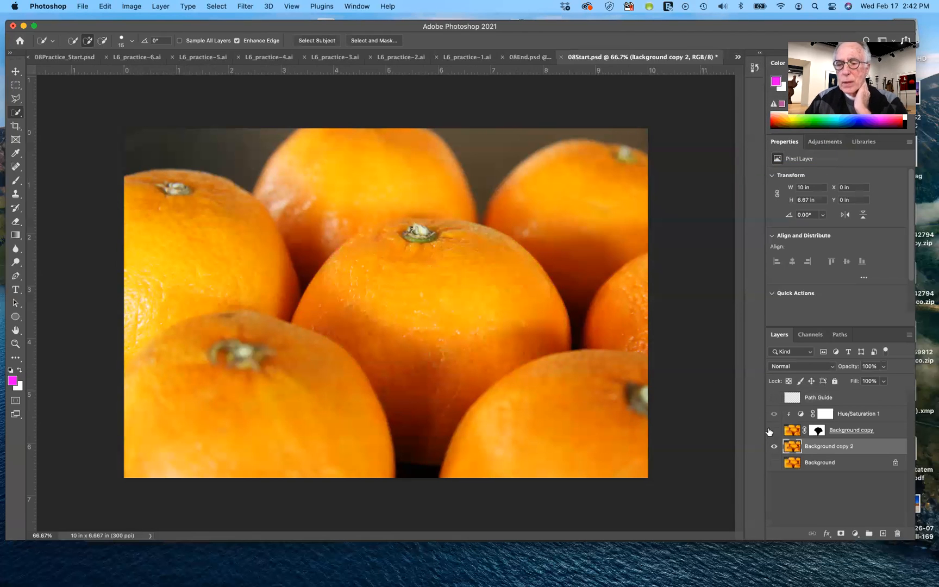
Show Background copy with its clipped hue adjustment, toggling its visibility to compare the image with and without it
left_click(774, 430)
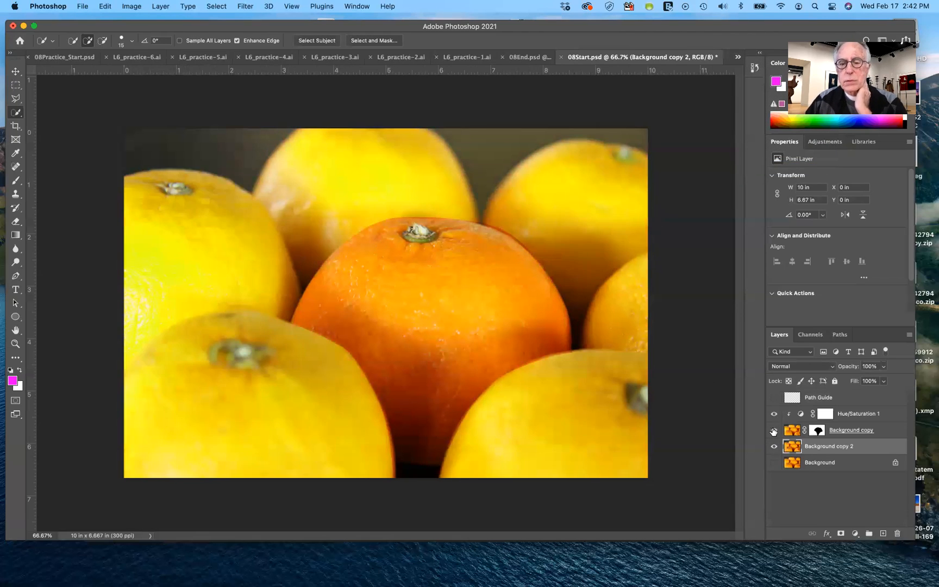
left_click(773, 432)
left_click(773, 432)
left_click(773, 432)
left_click(773, 432)
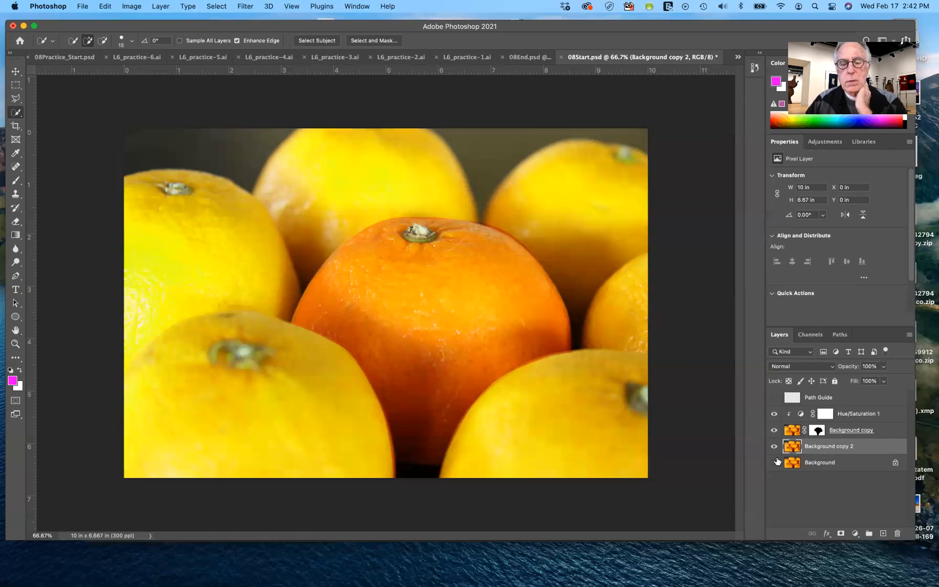
Toggle the visibility of Background copy 2 and Background to check what shows through the masked orange
left_click(773, 448)
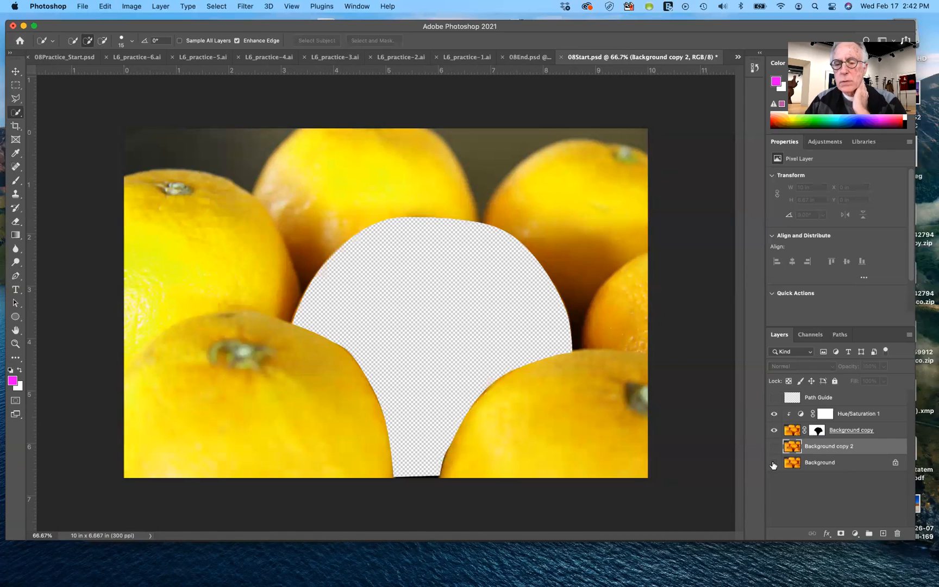
left_click(774, 446)
left_click(774, 463)
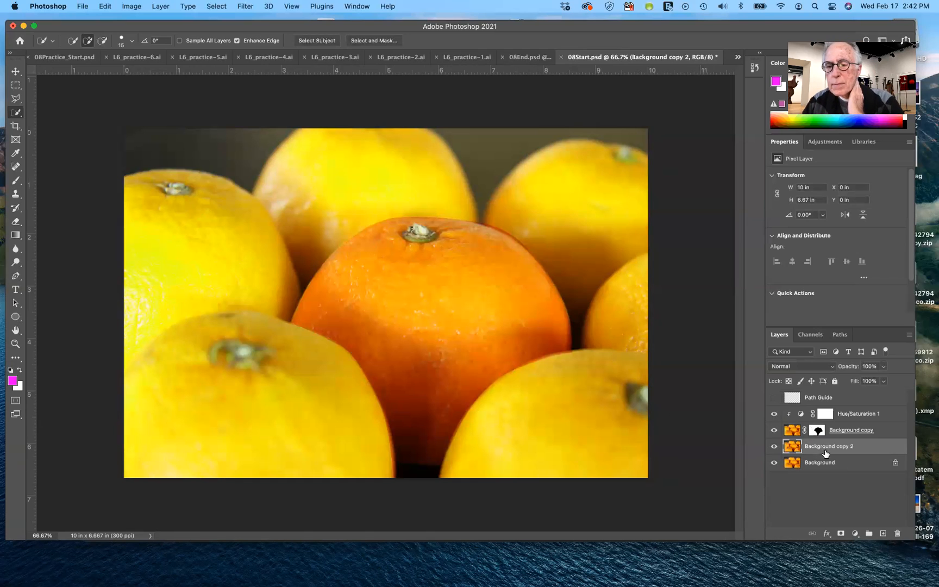
left_click(774, 463)
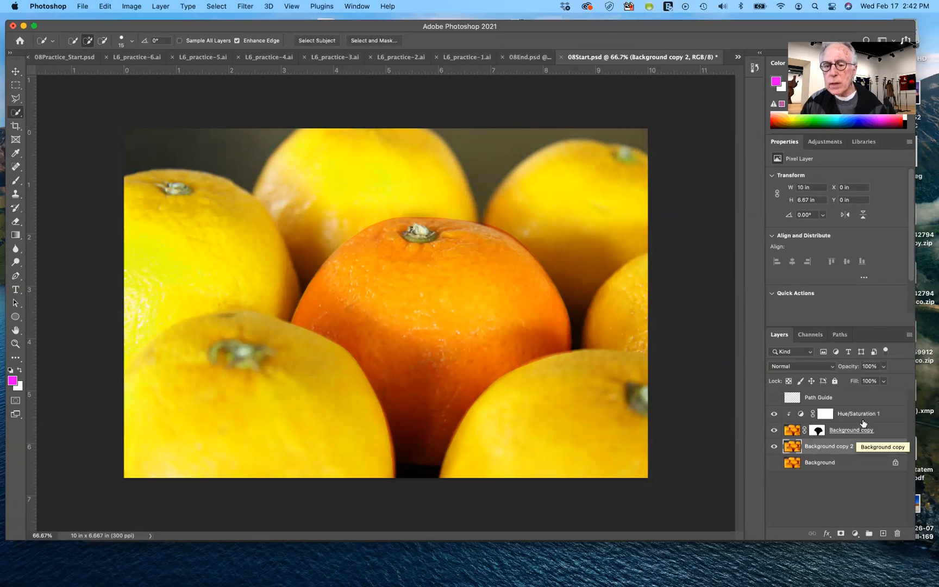
Hide Background copy 2, show Background instead, and release the Hue/Saturation adjustment from its clipping to Background copy
left_click(773, 446)
left_click_drag(773, 447, 774, 463)
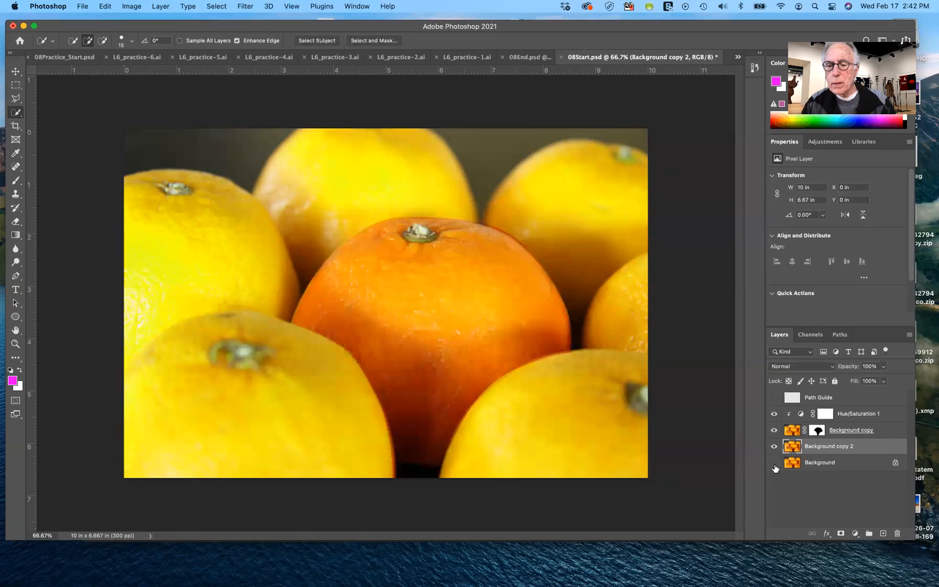
left_click(773, 447)
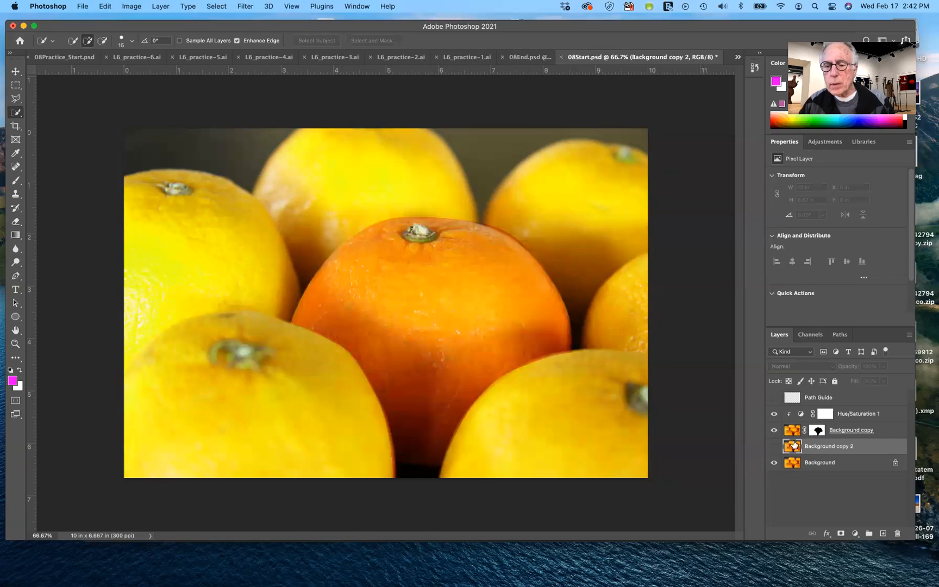
left_click(859, 416, "alt")
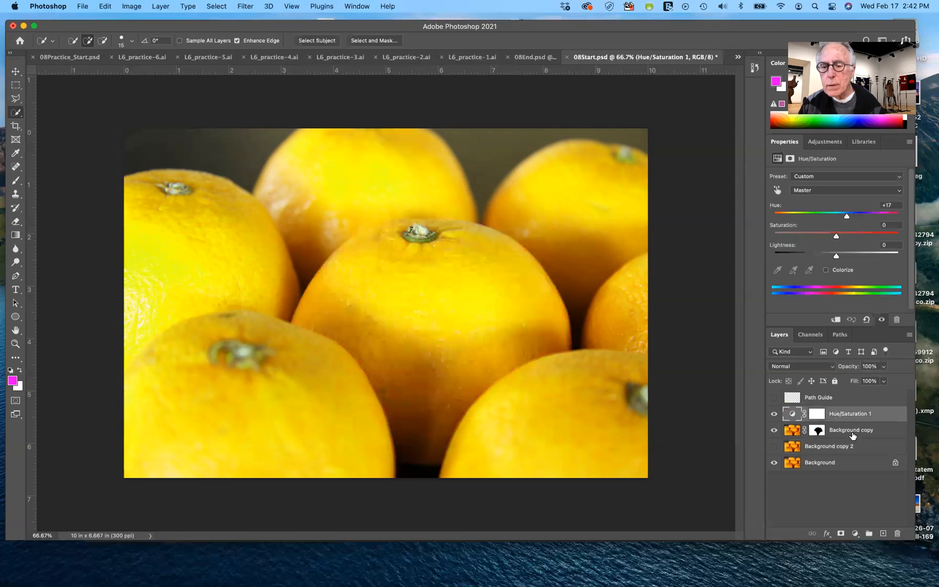
Try clipping the Hue/Saturation adjustment to Background copy with Background copy 2 shown and Background hidden, and undo both changes
left_click(774, 462)
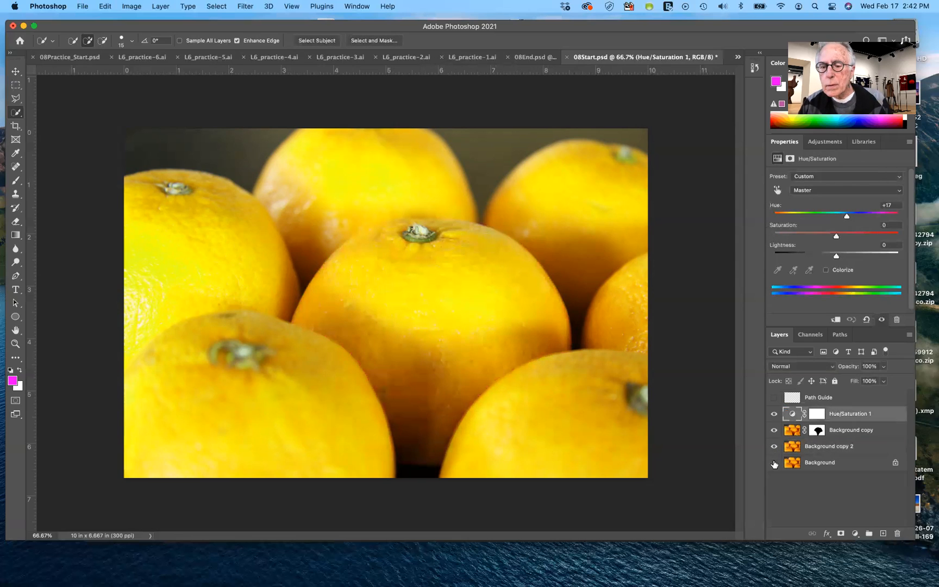
left_click(851, 419, "alt")
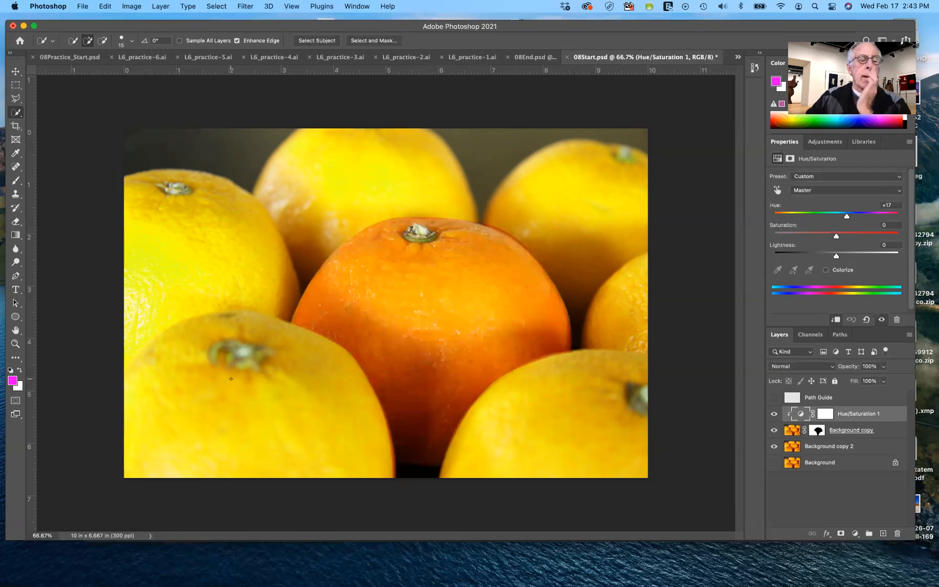
key("super+z")
key("super+z")
key("super+z")
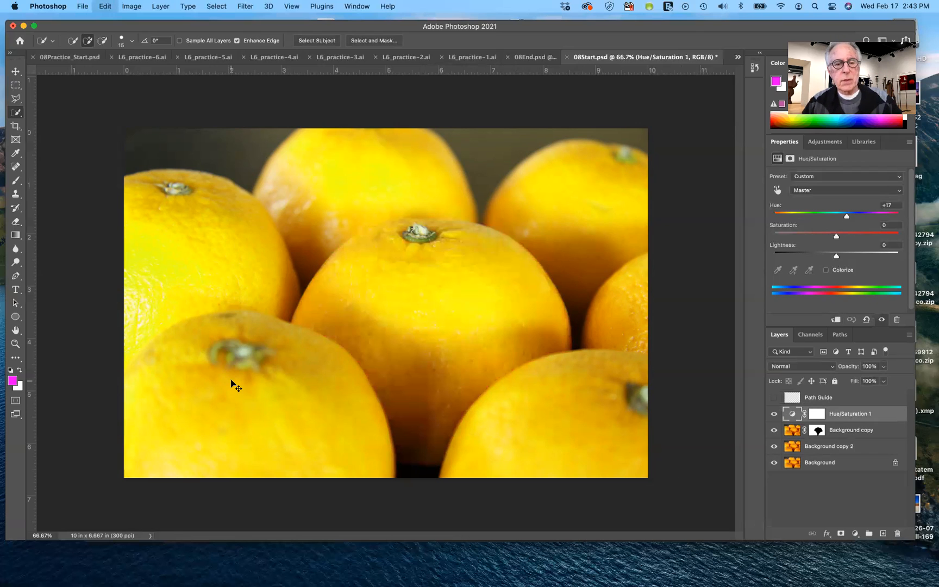
Undo the layer edits back past the Background copy 2 duplicate, keeping Hue/Saturation 1 unclipped above the masked Background copy
key("super+z")
key("super+z")
key("super+z")
key("super+z")
key("super+z")
key("super+z")
key("super+z")
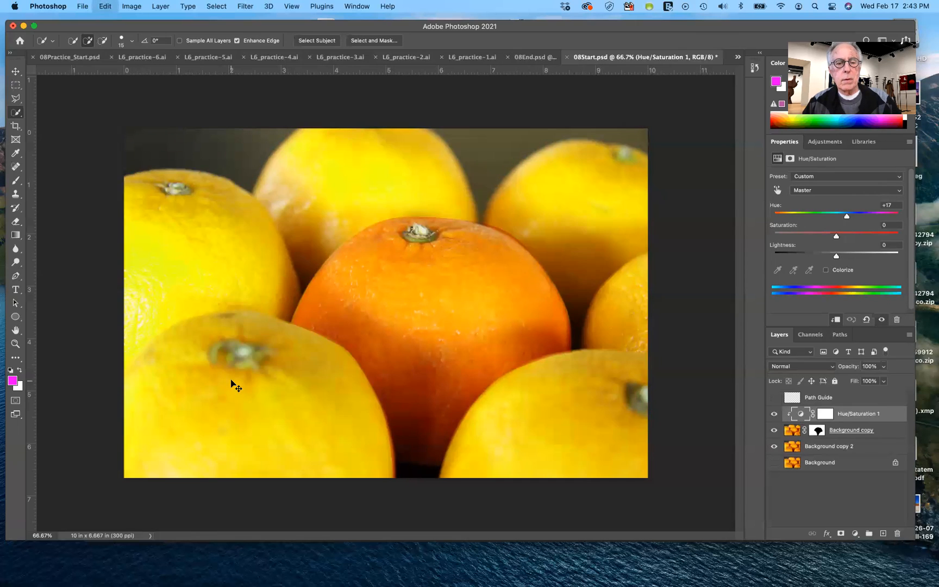
key("super+z")
key("super+z")
key("super+z")
key("super+z")
key("super+z")
key("super+z")
key("super+z")
key("super+z")
key("super+z")
key("super+z")
key("super+z")
key("super+z")
key("super+z")
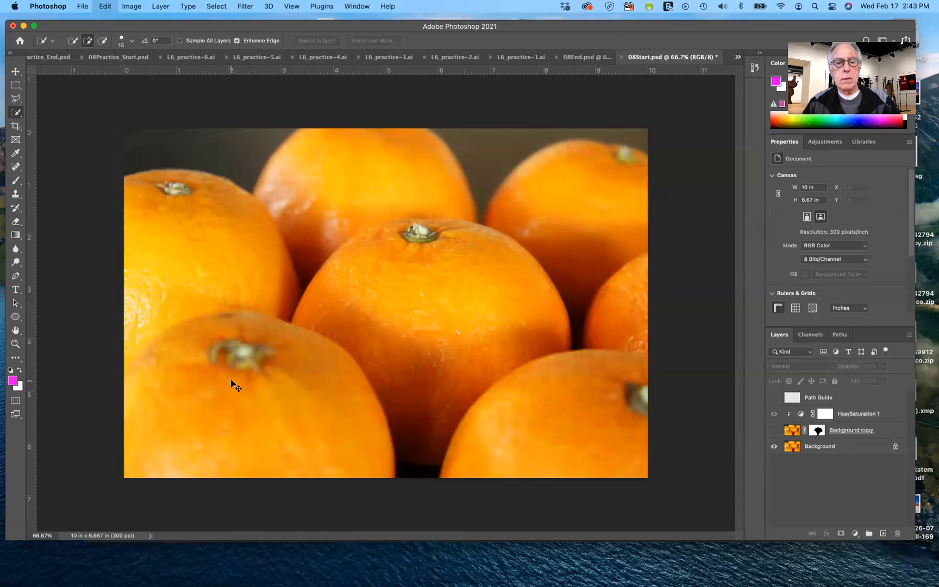
key("super+z")
key("super+z")
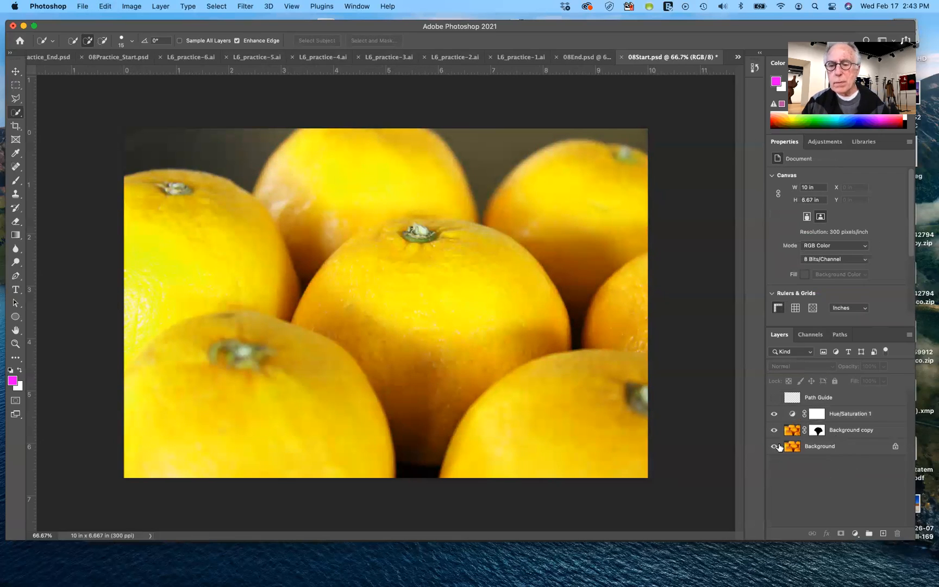
Clip the Hue/Saturation adjustment to the masked Background copy layer
left_click(860, 419, "alt")
key("super+z")
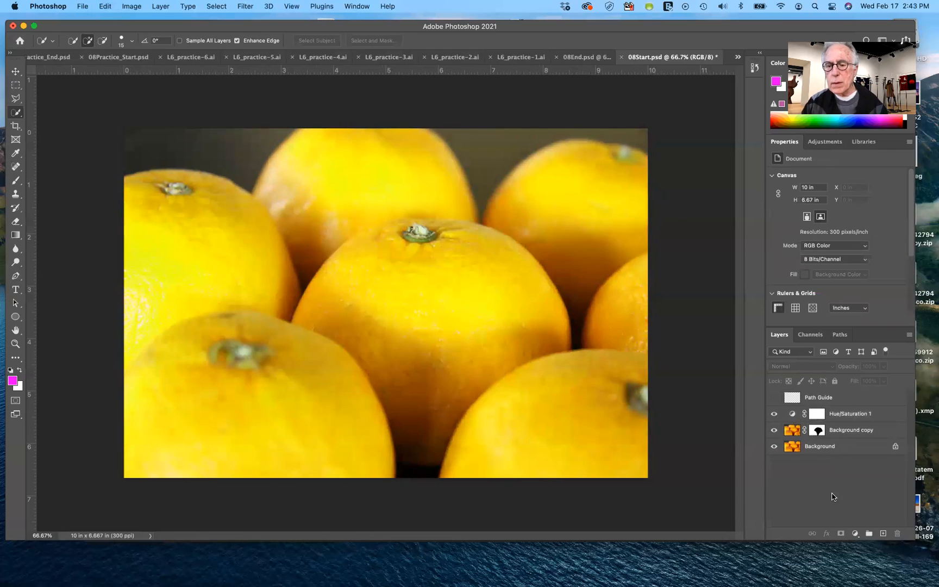
left_click(848, 416, "alt")
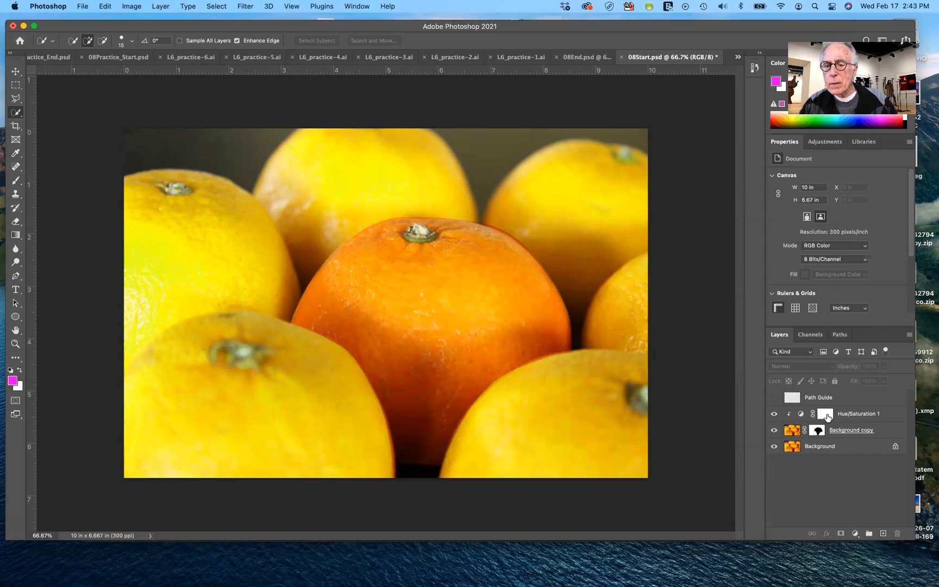
Cancel refinement of the adjustment's mask and set the Hue of Hue/Saturation 1 to 0
double_click(826, 415)
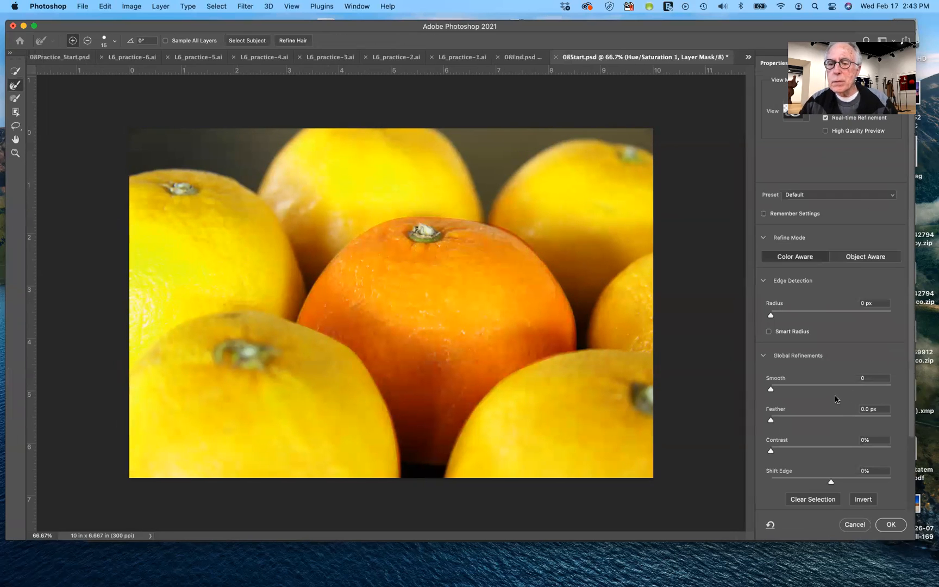
left_click(854, 525)
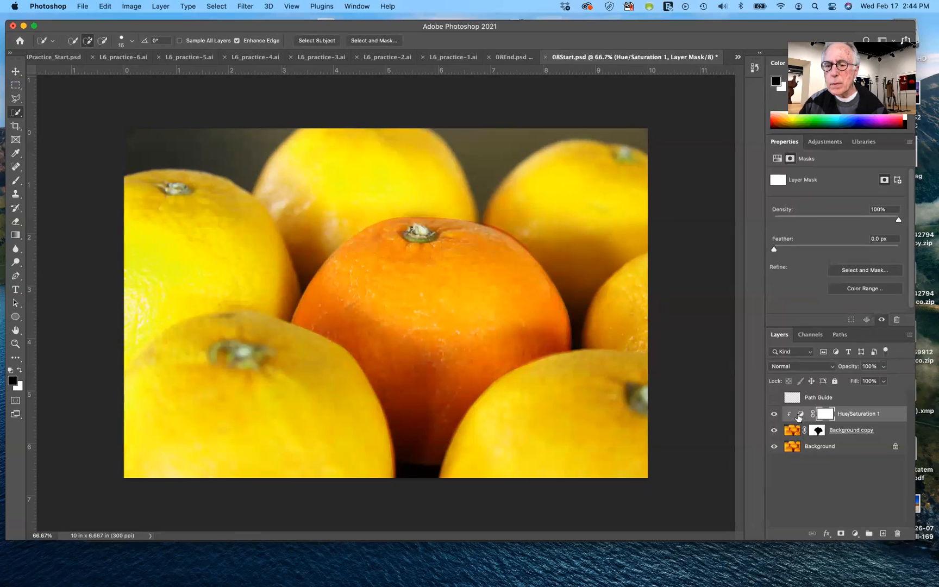
left_click(798, 414)
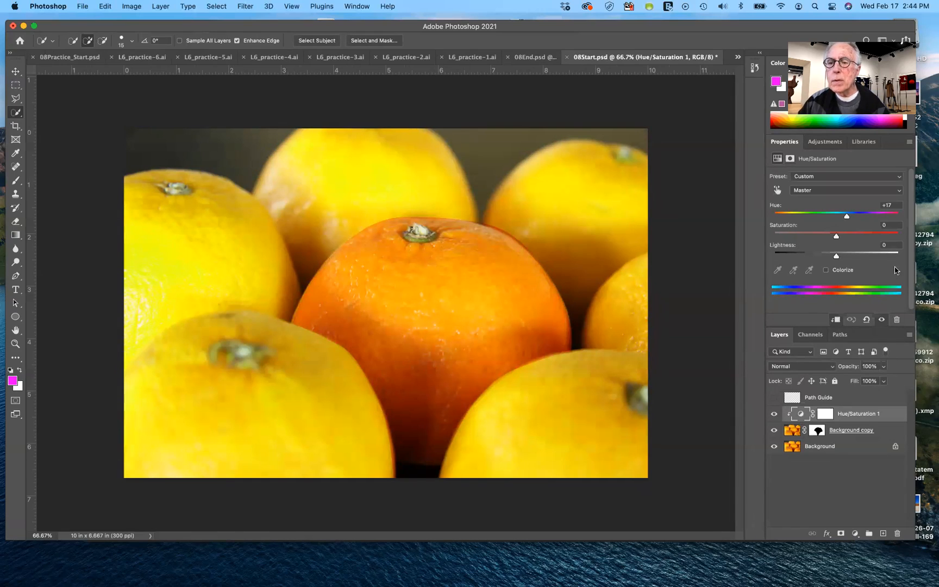
mouse_move(850, 219)
left_mouse_down()
mouse_move(866, 219)
mouse_move(835, 223)
left_mouse_up()
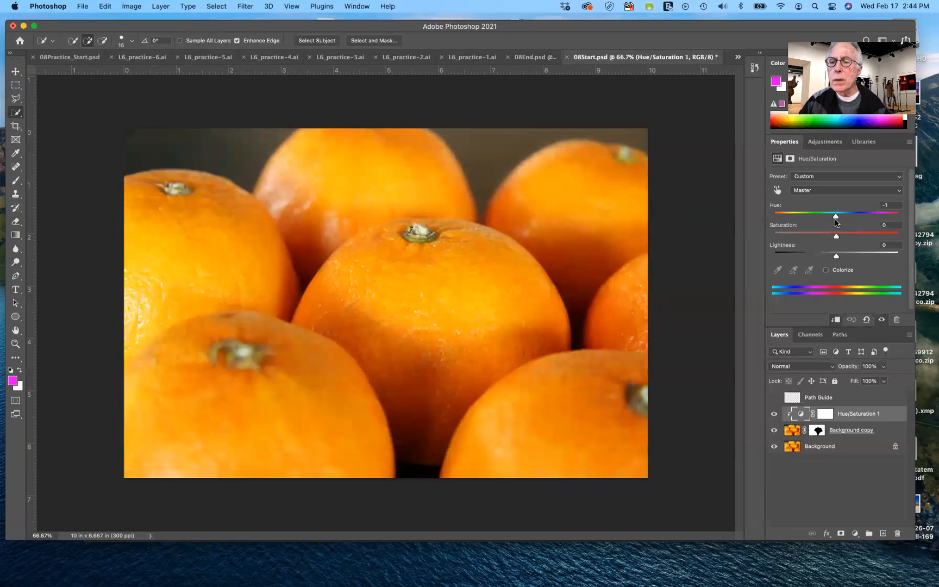
left_click_drag(836, 222, 837, 222)
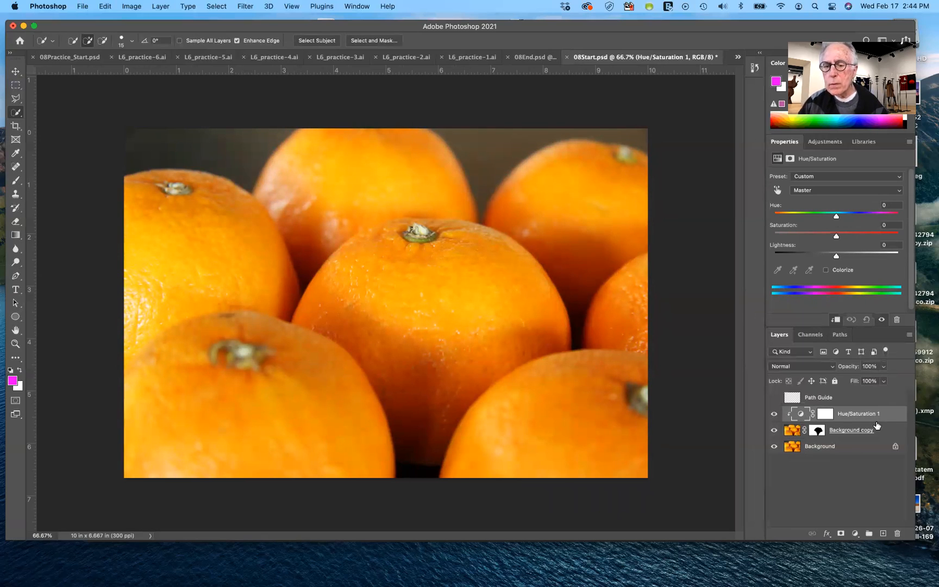
Hide Background to examine the area masked out of Background copy, selecting the layer's image and its mask in turn
left_click(773, 447)
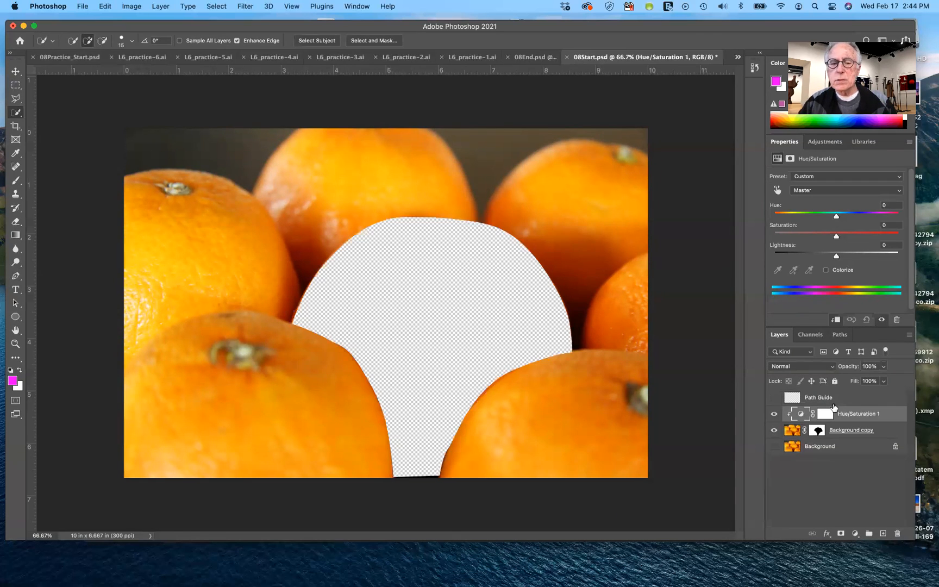
left_click(793, 432)
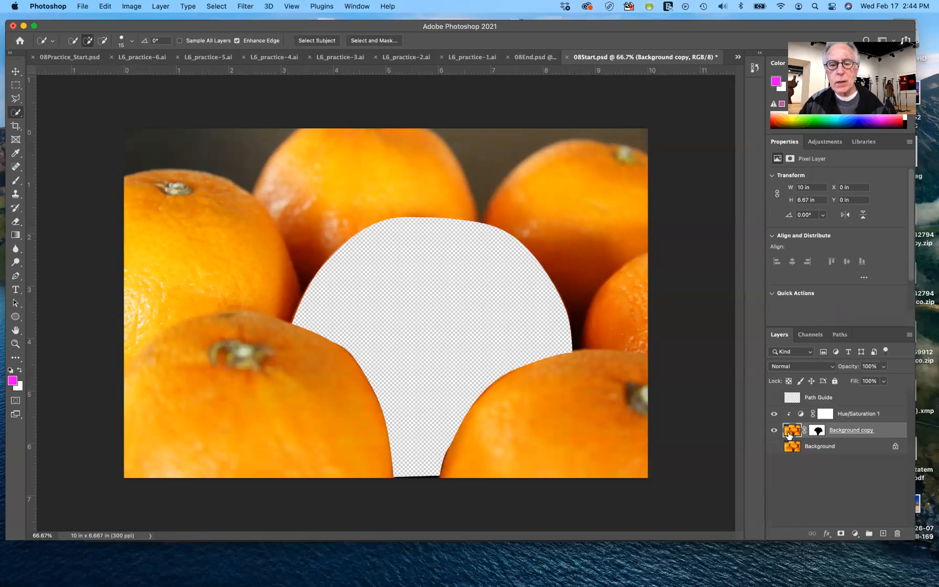
left_click(818, 430)
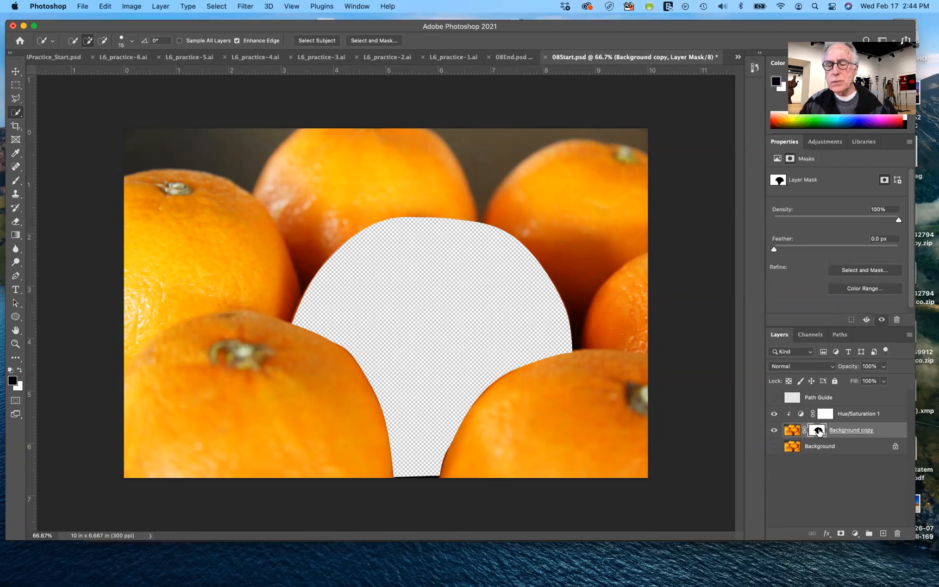
Undo the adjustment, mask and selection edits back to the drawing of the orange path over the Path Guide
key("super+z")
key("super+z")
key("super+z")
key("super+z")
key("super+z")
key("super+z")
key("super+z")
key("super+z")
key("super+z")
key("super+z")
key("super+z")
key("super+z")
key("super+z")
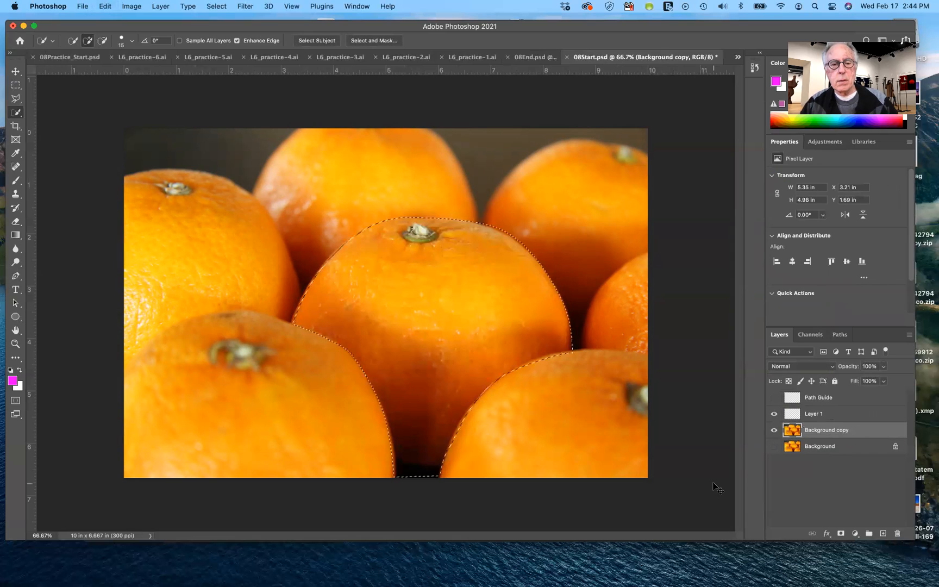
key("super+z")
key("super+z")
key("super+z")
key("super+z")
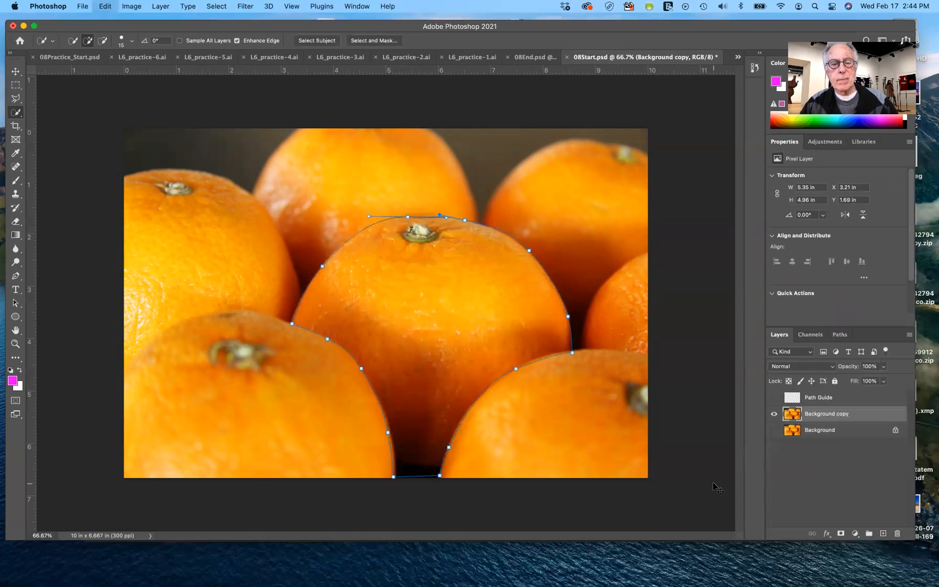
key("super+z")
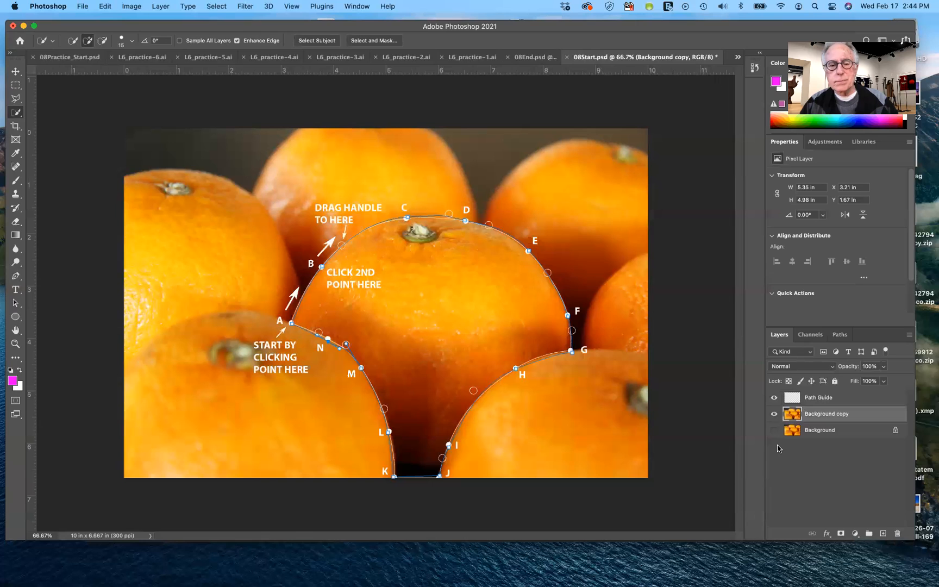
Redo the path, Layer 1 and selection edits up to the layer mask on Background copy
key("super+z")
key("super+z")
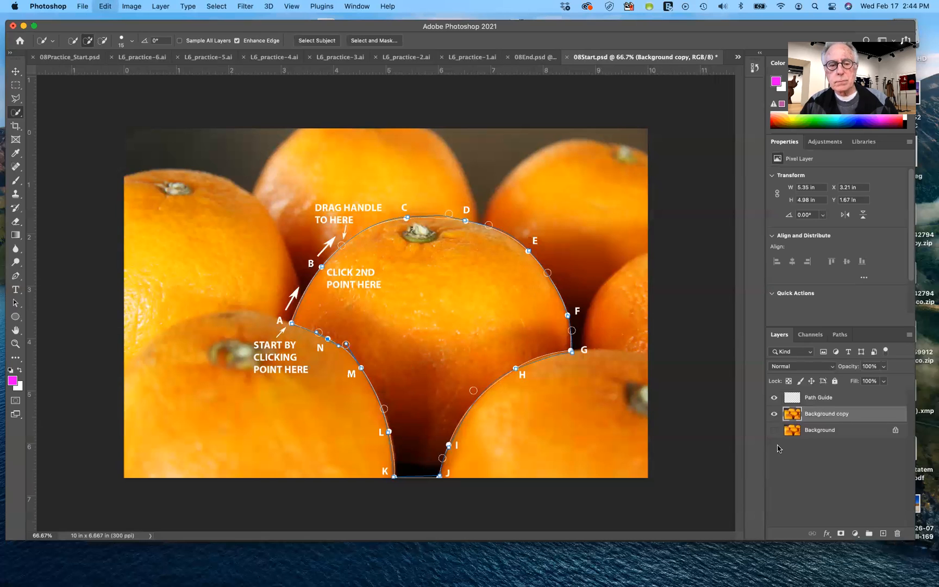
key("super+z")
key("super+z")
key("super+z")
key("super+z")
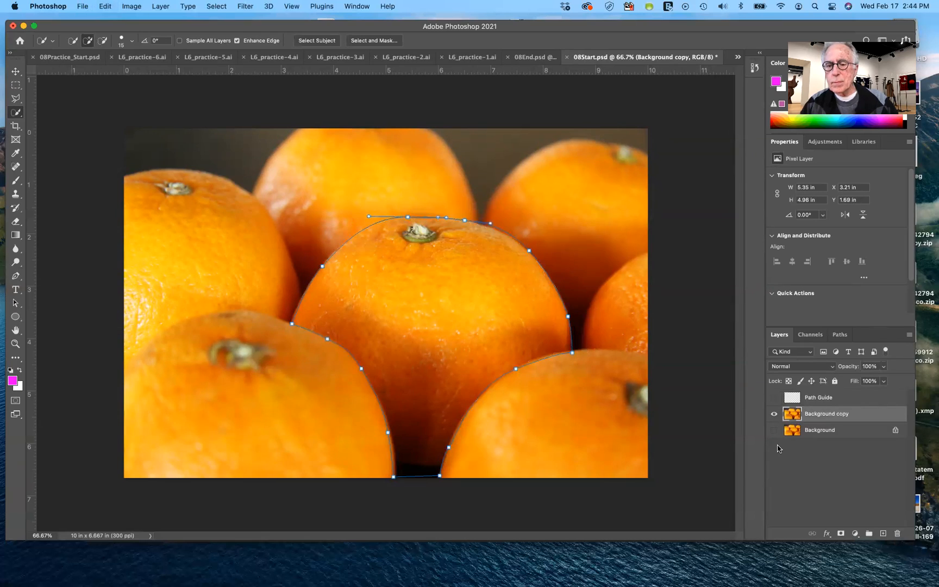
key("super+z")
key("super+z")
key("super+z")
key("super+z")
key("super+z")
key("super+z")
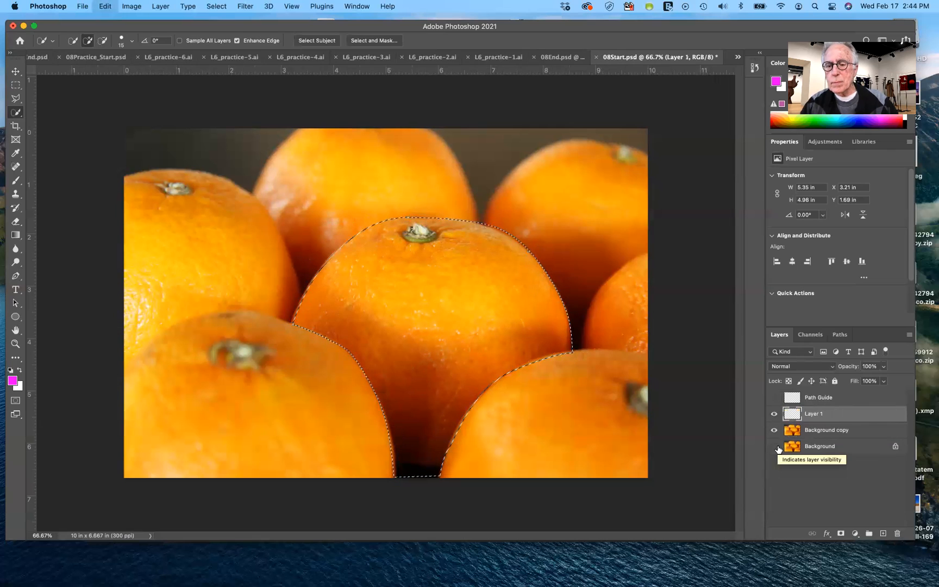
key("super+z")
key("super+z")
key("super+z")
key("super+z")
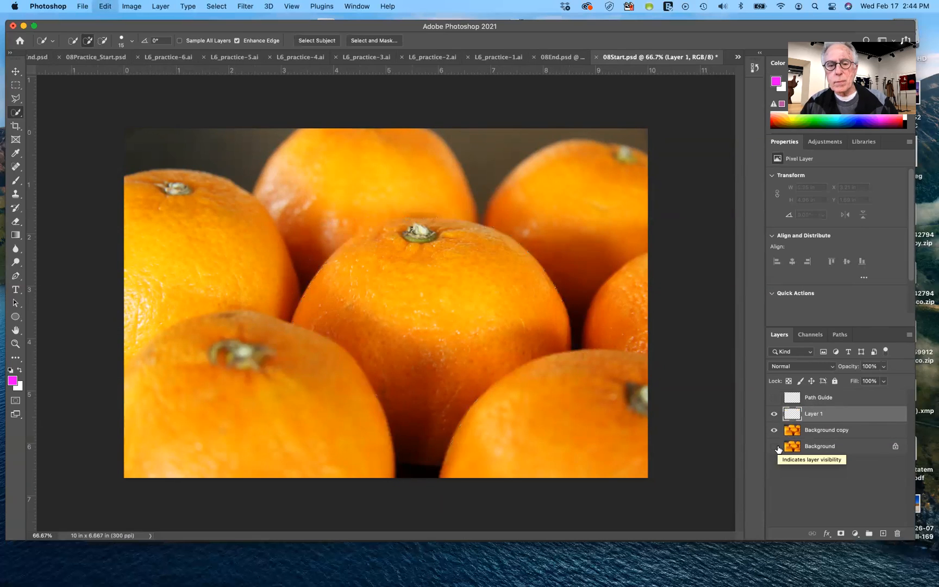
key("super+z")
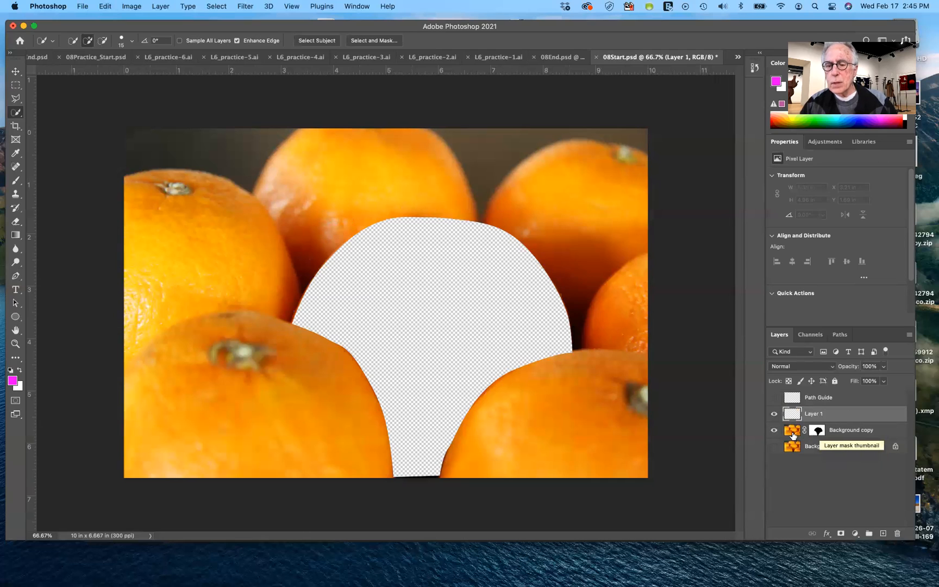
Delete the masked Background copy, show the Background layer and duplicate it as a fresh unmasked copy
left_click_drag(792, 432, 897, 533)
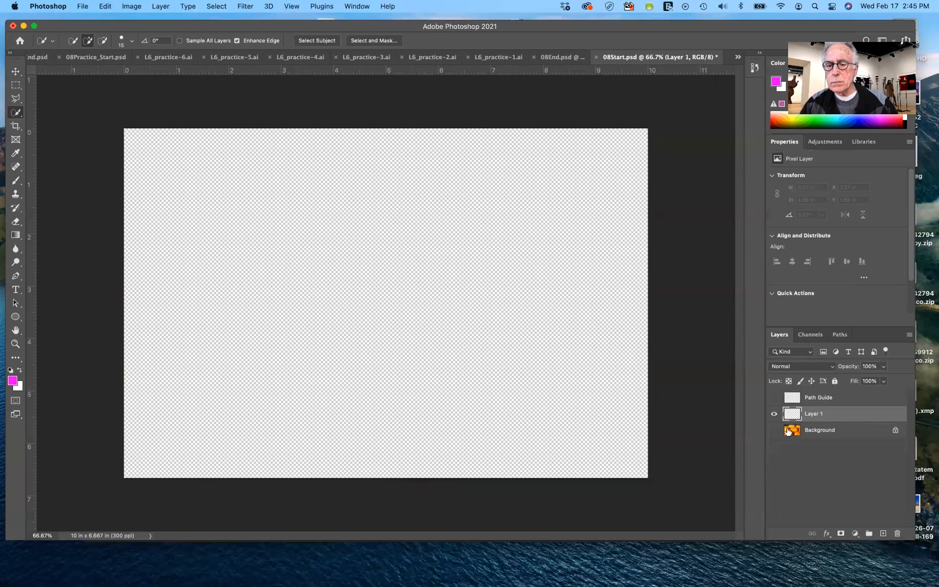
left_click(776, 430)
left_click(775, 430)
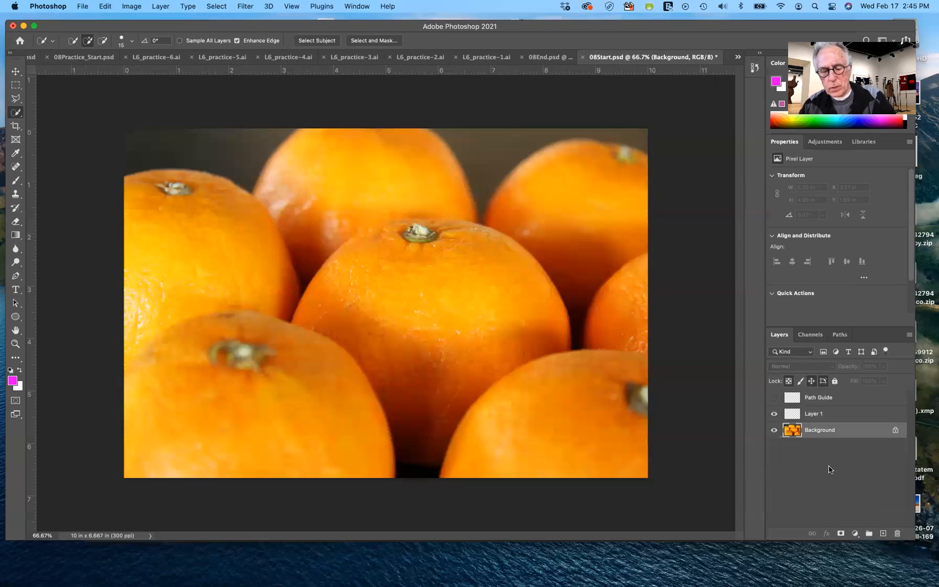
key("super+j")
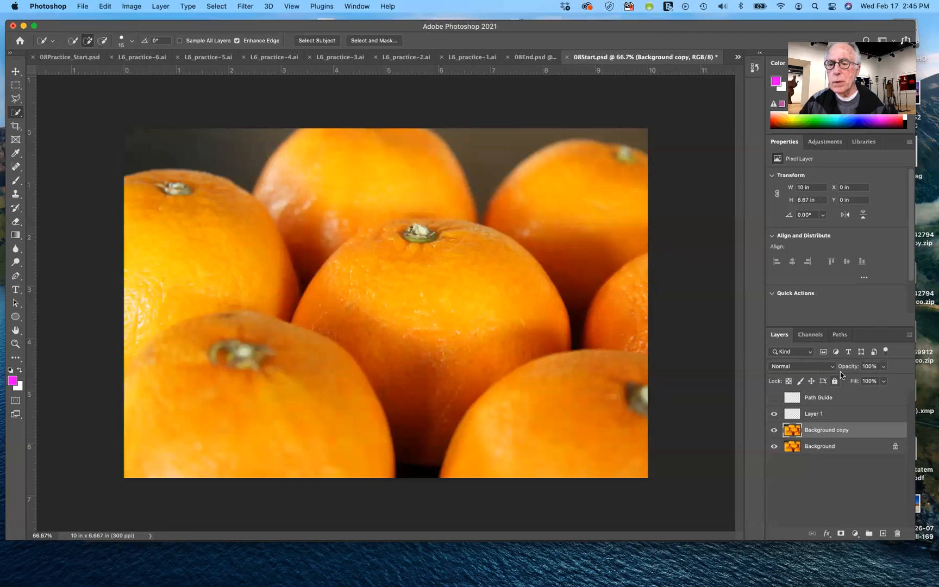
Load the saved orange path as a selection and use it to add a layer mask to Background copy
left_click(840, 335)
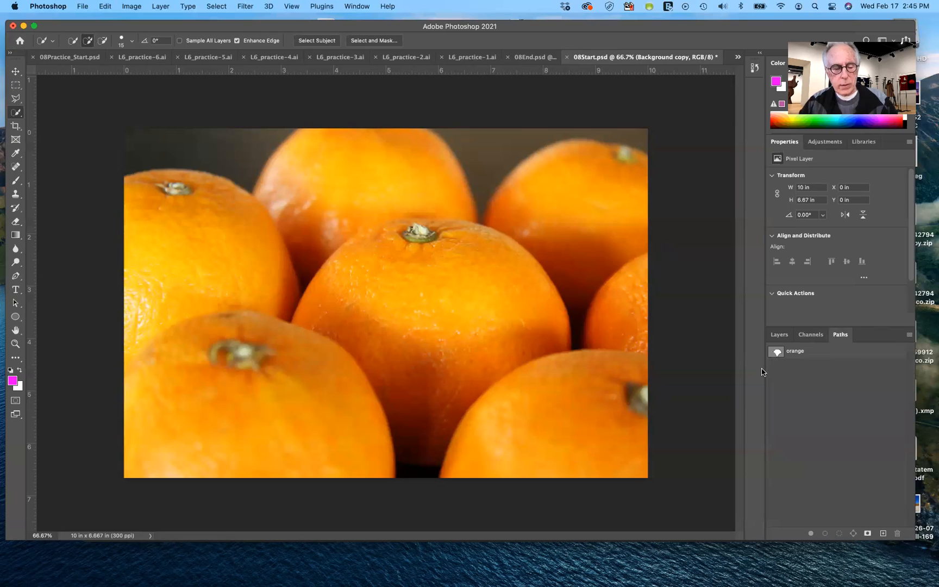
left_click(777, 353)
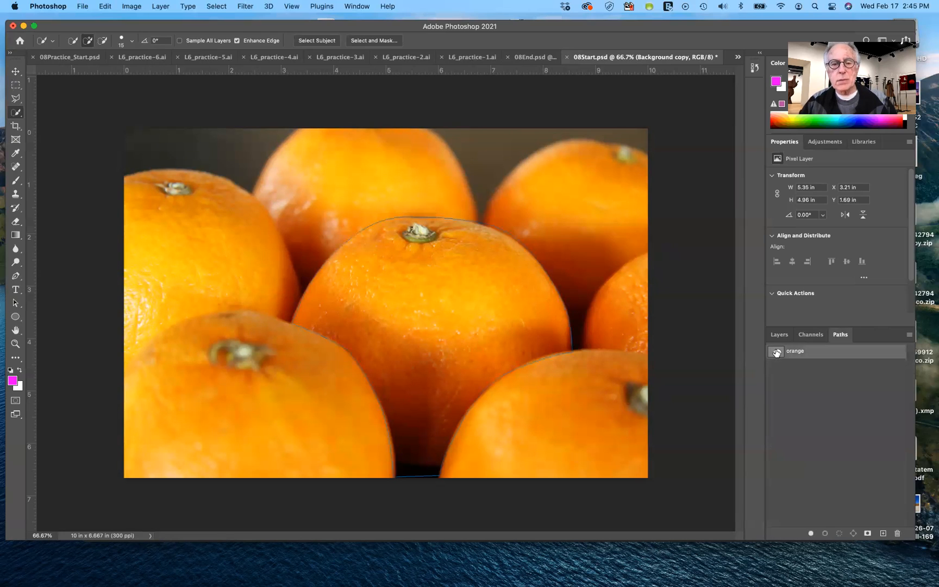
left_click(840, 536)
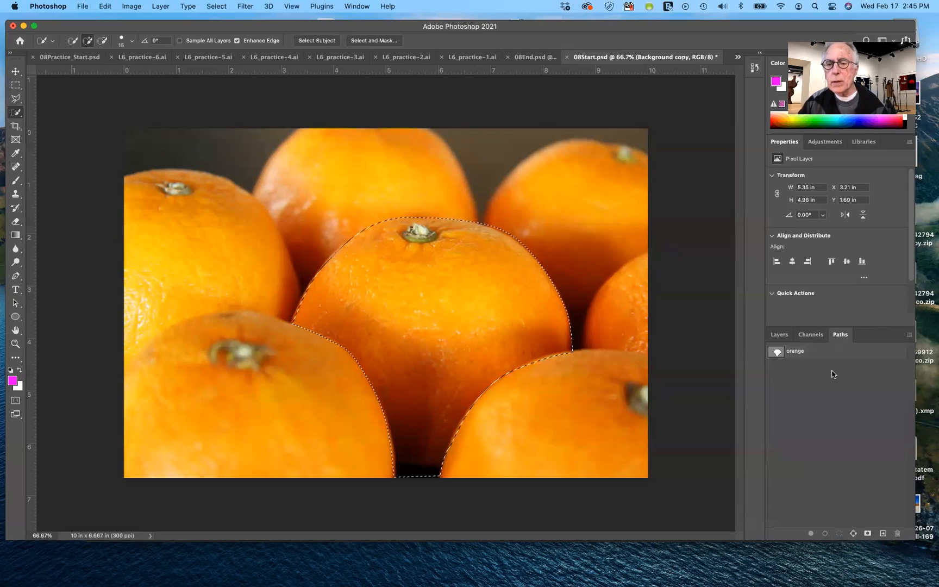
left_click(789, 336)
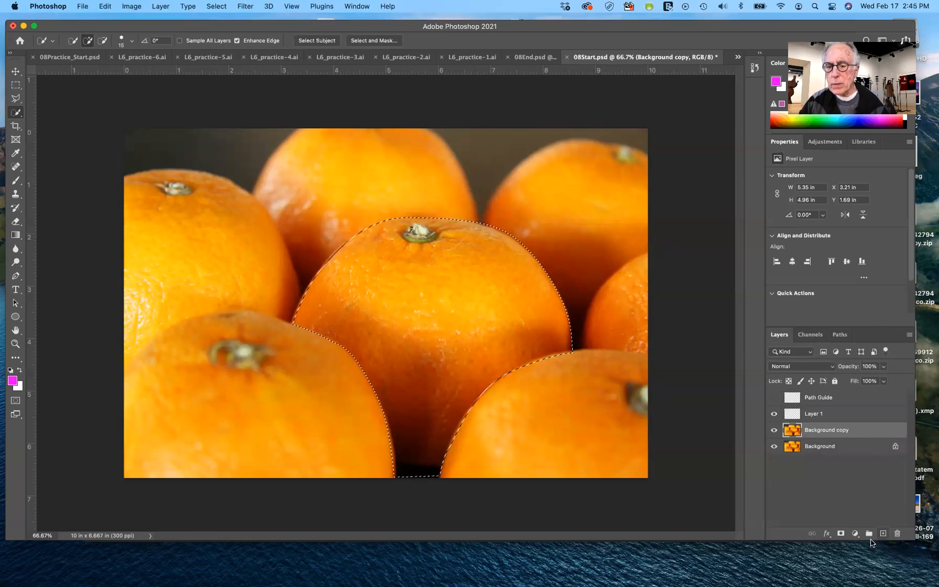
left_click(840, 535)
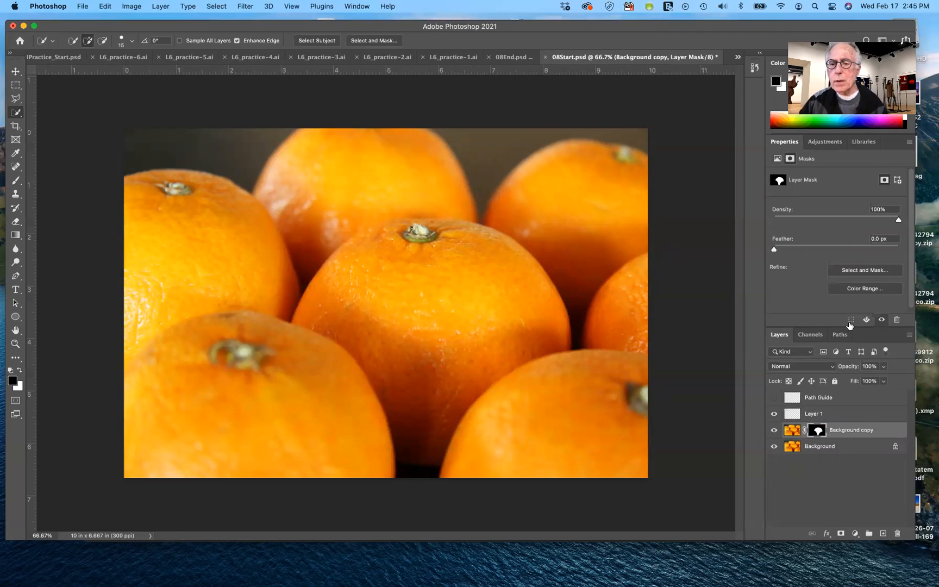
Add a Hue/Saturation adjustment layer above Background copy and set its Hue to +17
left_click(828, 144)
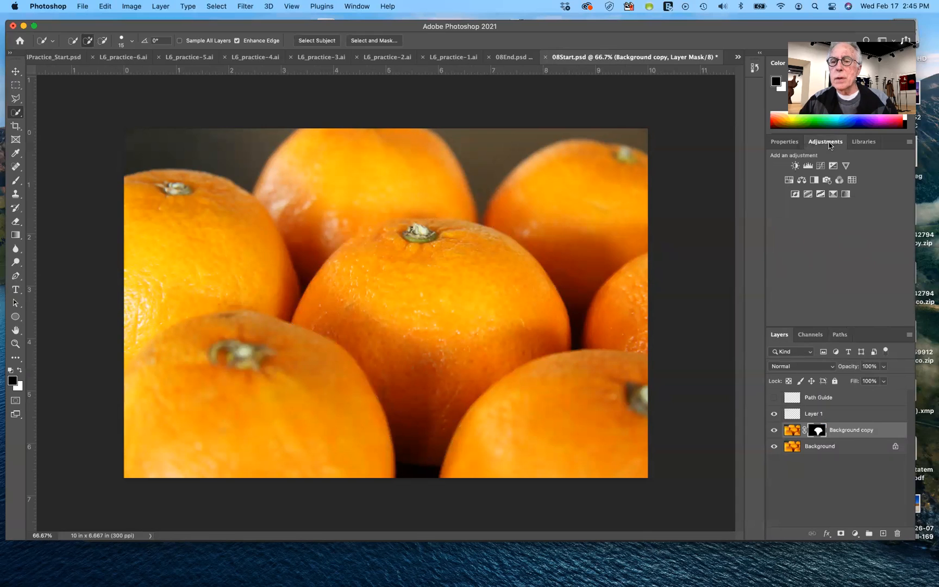
left_click(789, 181)
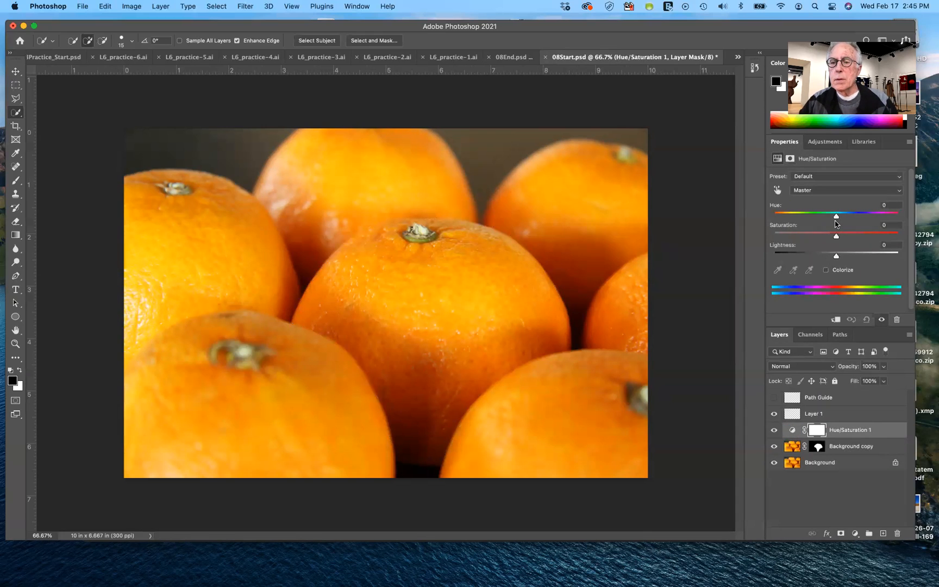
left_click_drag(837, 218, 845, 218)
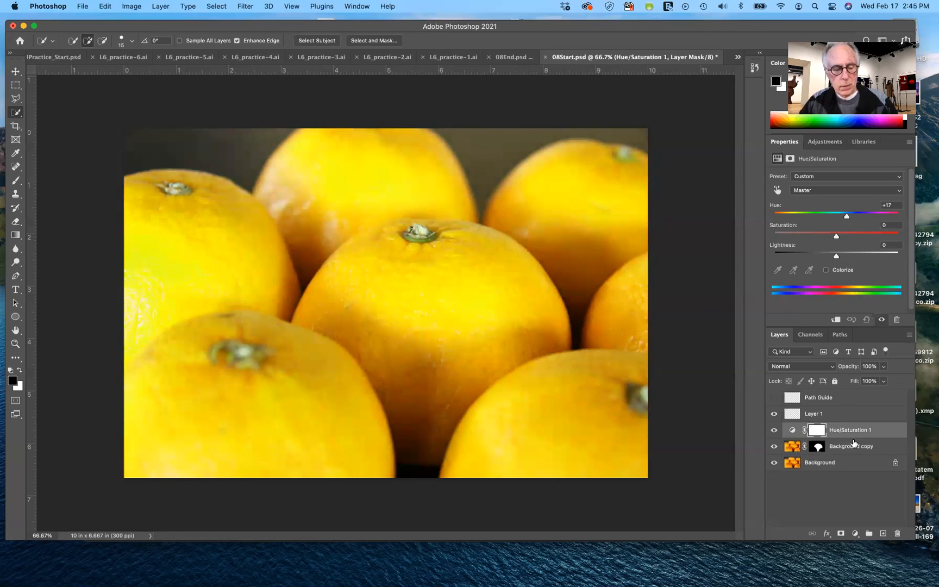
Clip the Hue/Saturation adjustment layer to Background copy so the hue shift applies only to the center orange
left_click(880, 436, "alt")
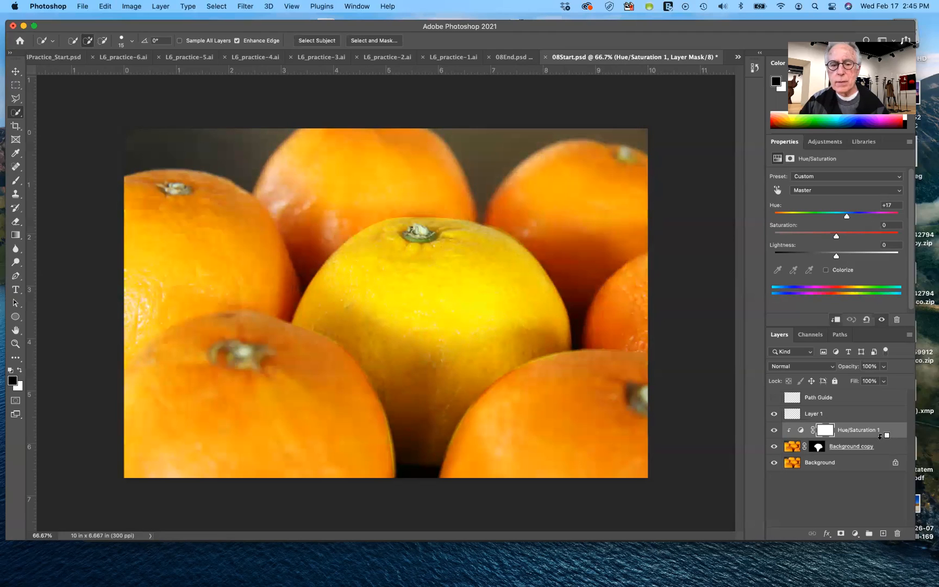
Set the shape tool mode from Path to Shape and switch to the Custom Shape tool
left_click(15, 318)
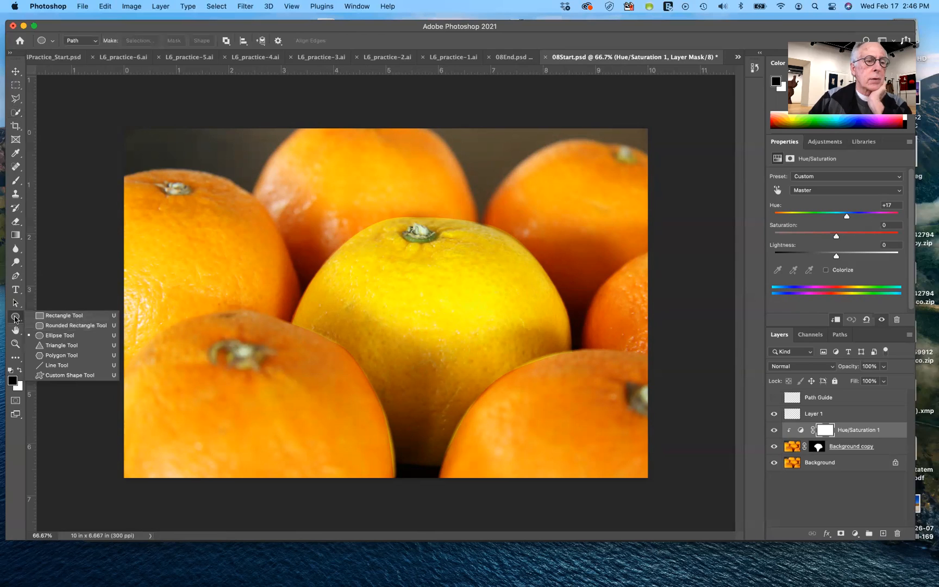
left_click(14, 318)
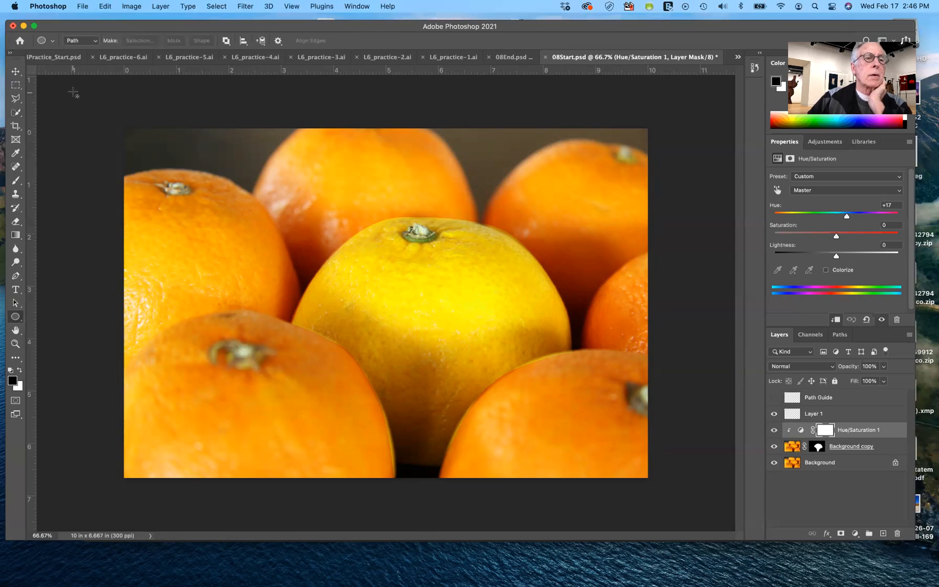
left_click(96, 41)
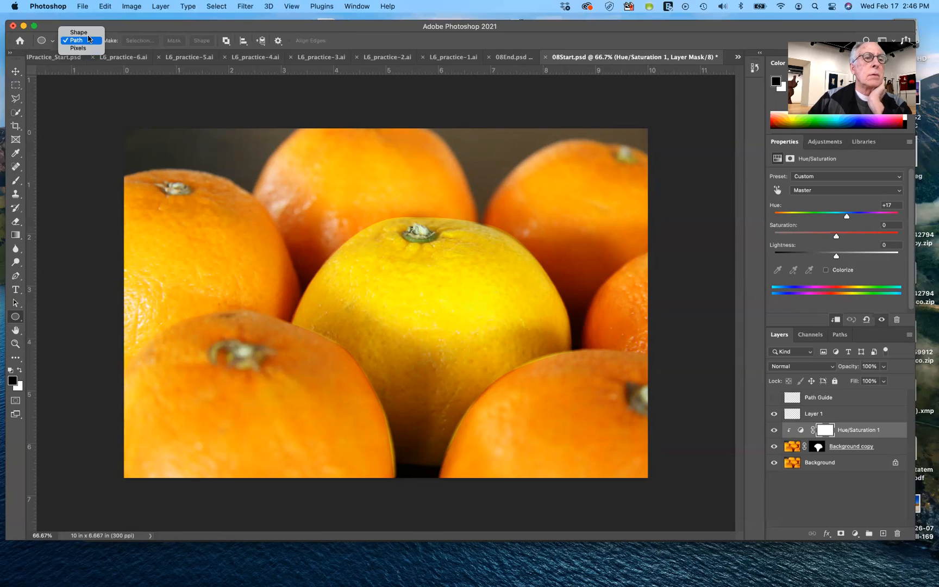
left_click(86, 33)
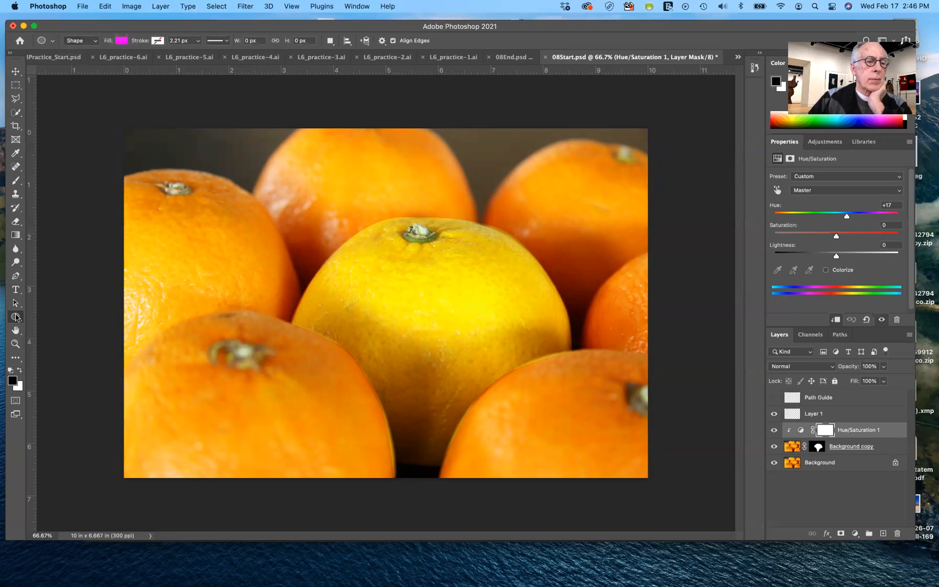
left_click(17, 318)
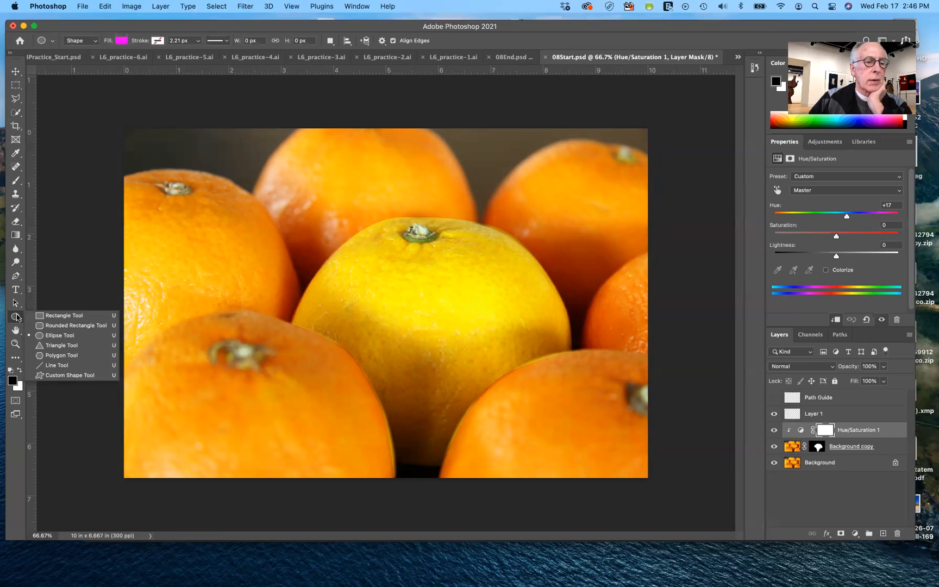
left_click(65, 376)
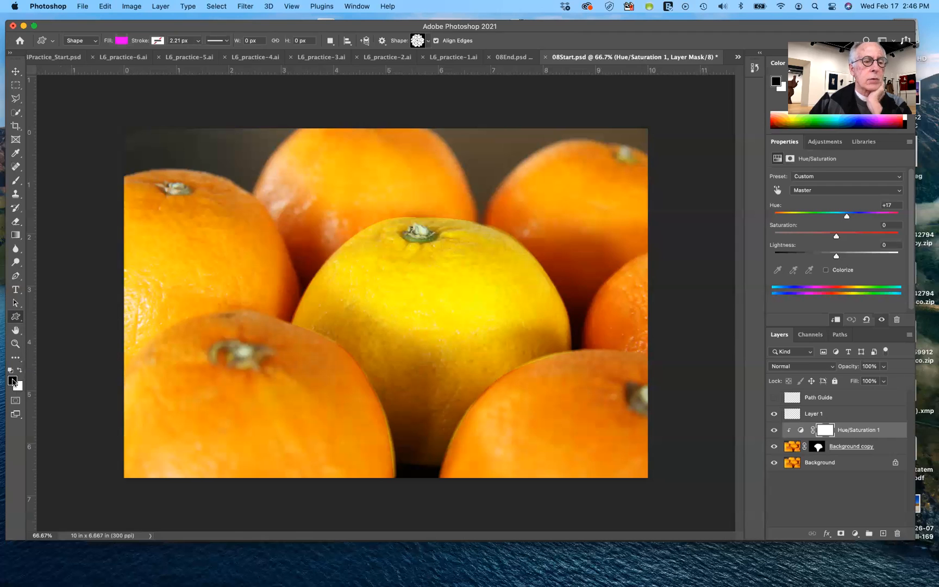
Draw the rose Shape 46 from the Flowers set, about 523 by 518 px, on the orange in the lower-left foreground
left_click(428, 42)
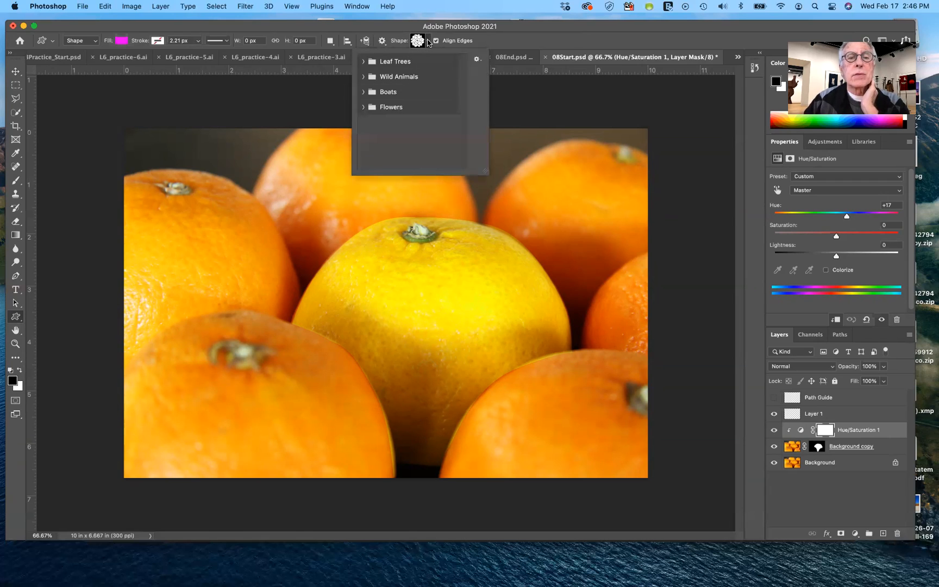
left_click(364, 106)
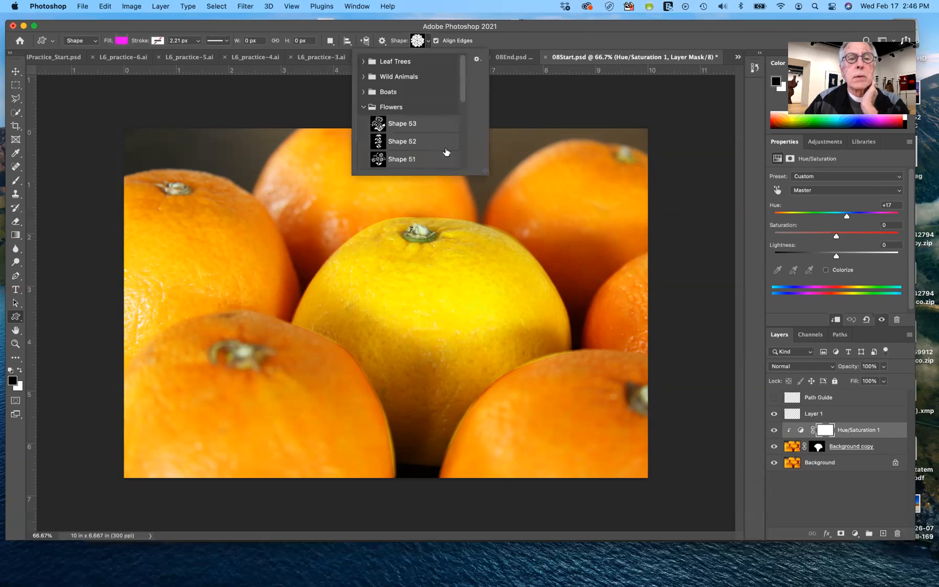
left_click_drag(462, 98, 471, 149)
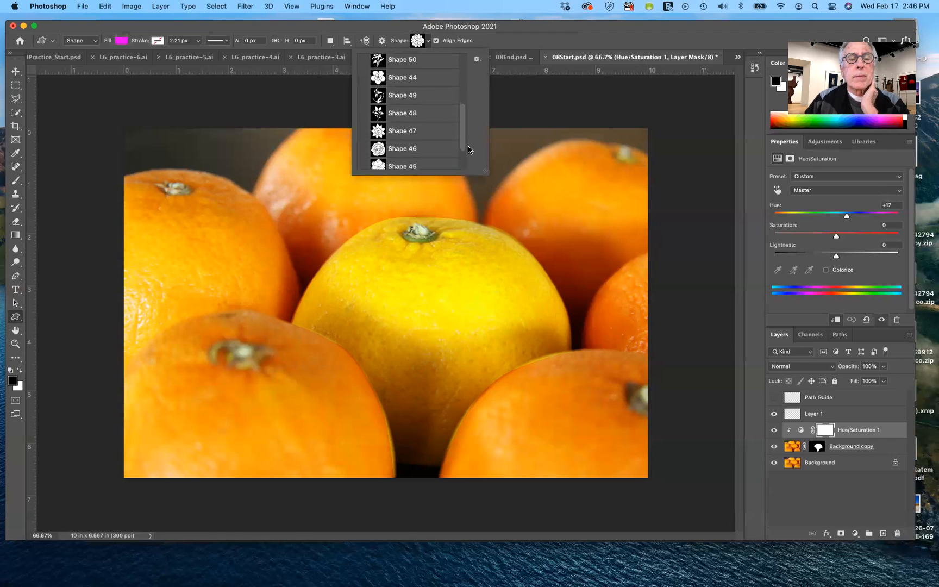
left_click_drag(460, 143, 445, 154)
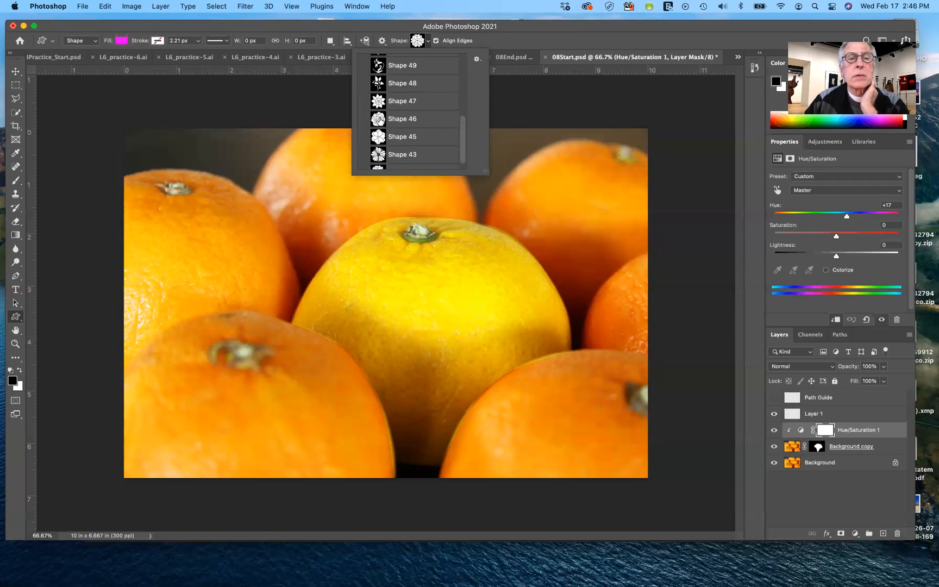
left_click(379, 119)
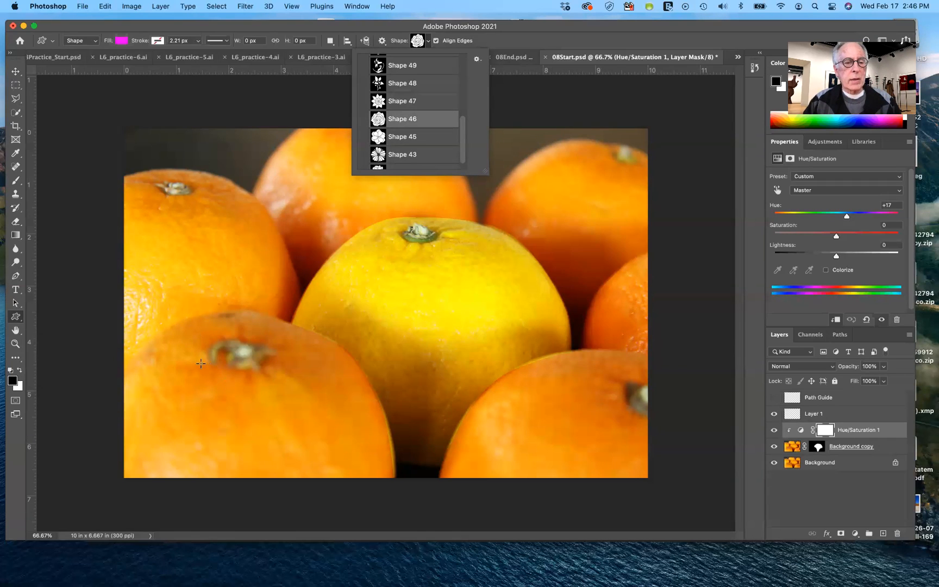
left_click_drag(193, 362, 283, 501)
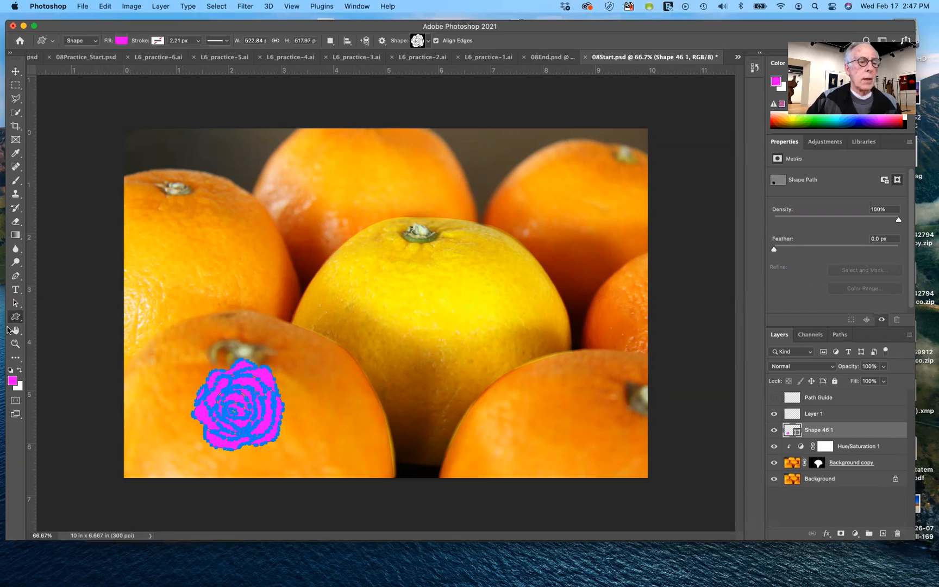
Move the rose slightly left and down on its orange and reduce its layer opacity to 67%
left_click(16, 303)
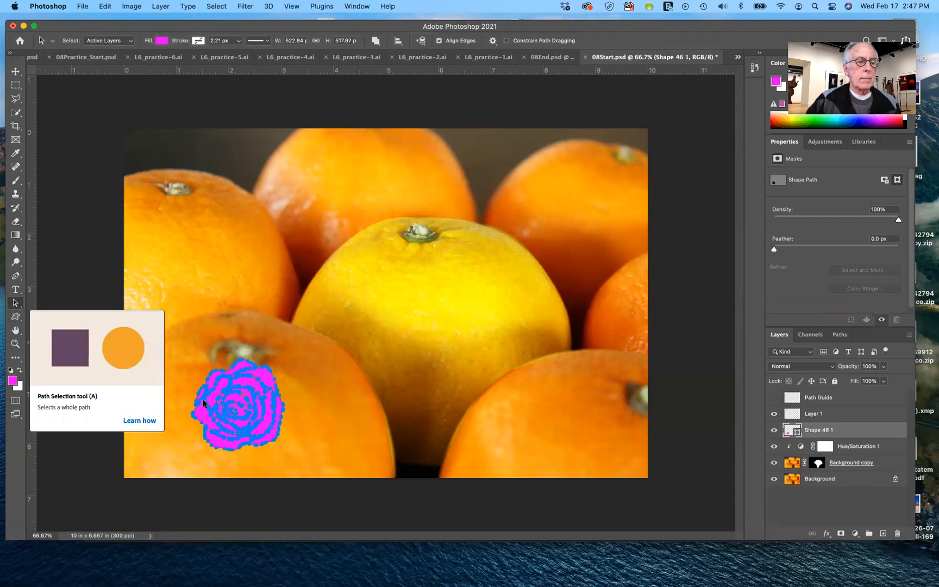
left_click_drag(257, 420, 216, 434)
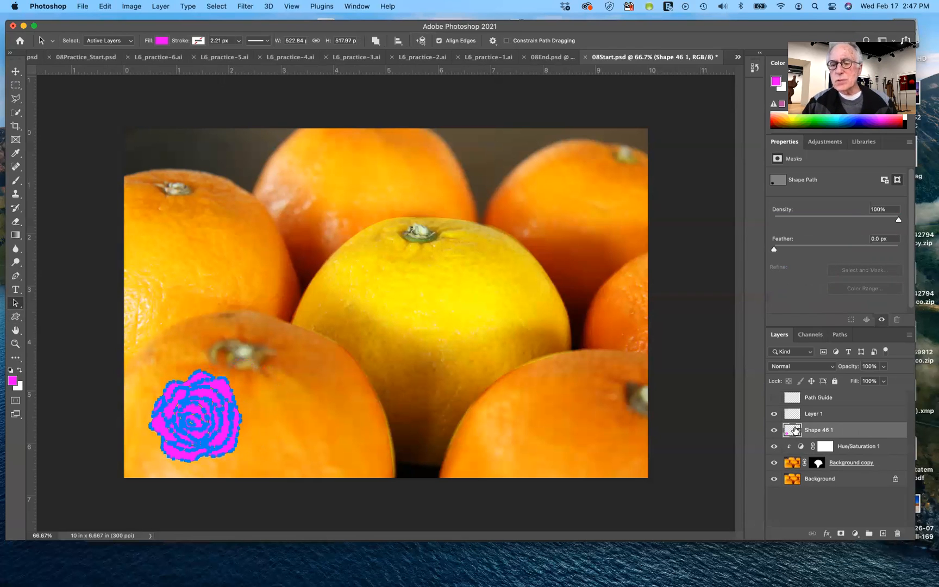
left_click(884, 369)
left_click_drag(883, 381, 865, 382)
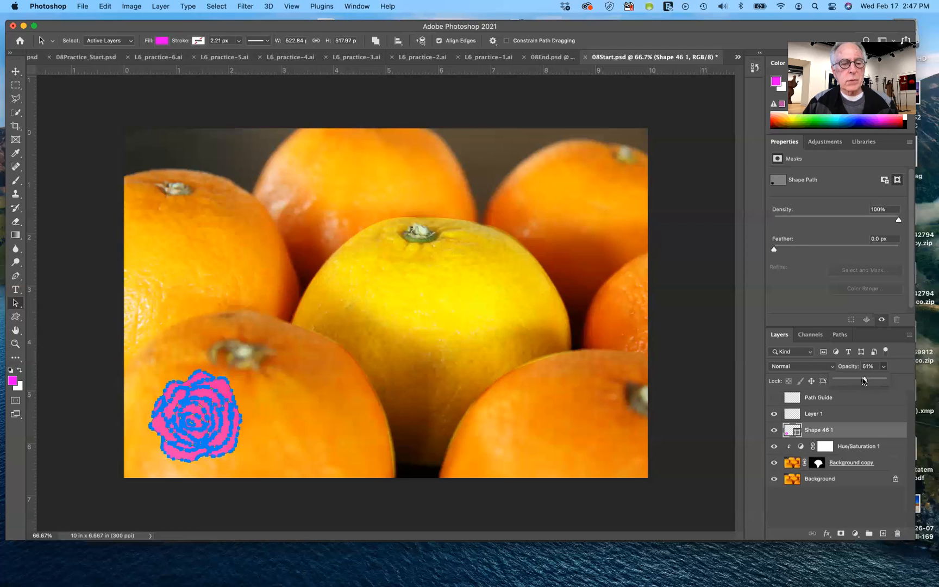
mouse_move(861, 381)
left_mouse_down()
mouse_move(841, 380)
mouse_move(868, 378)
left_mouse_up()
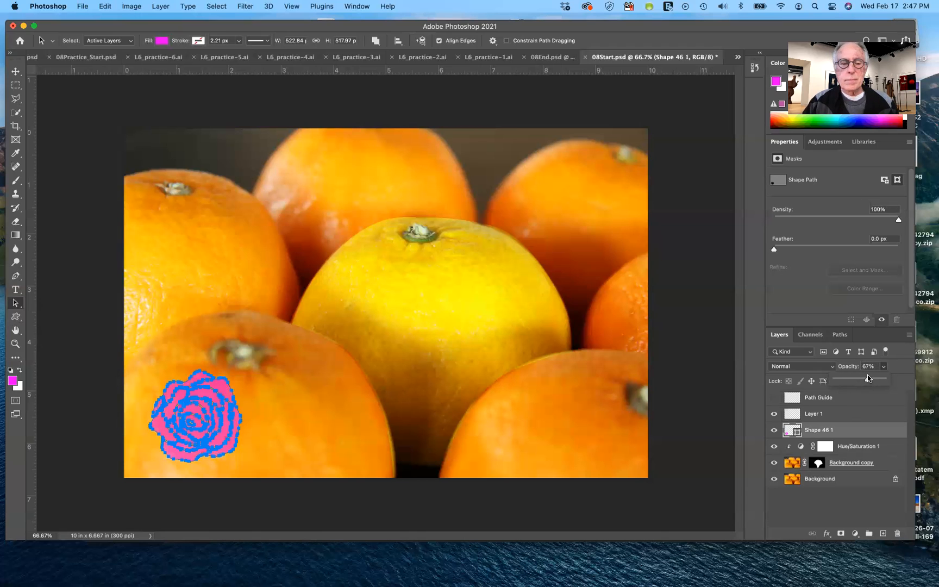
left_click(373, 437)
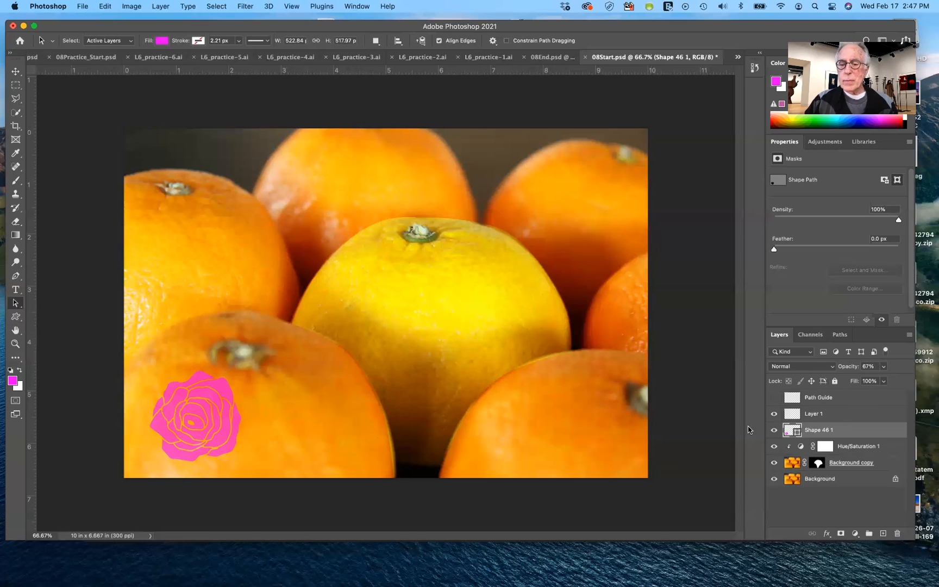
Change the rose shape's fill color to yellow f4f100
double_click(791, 431)
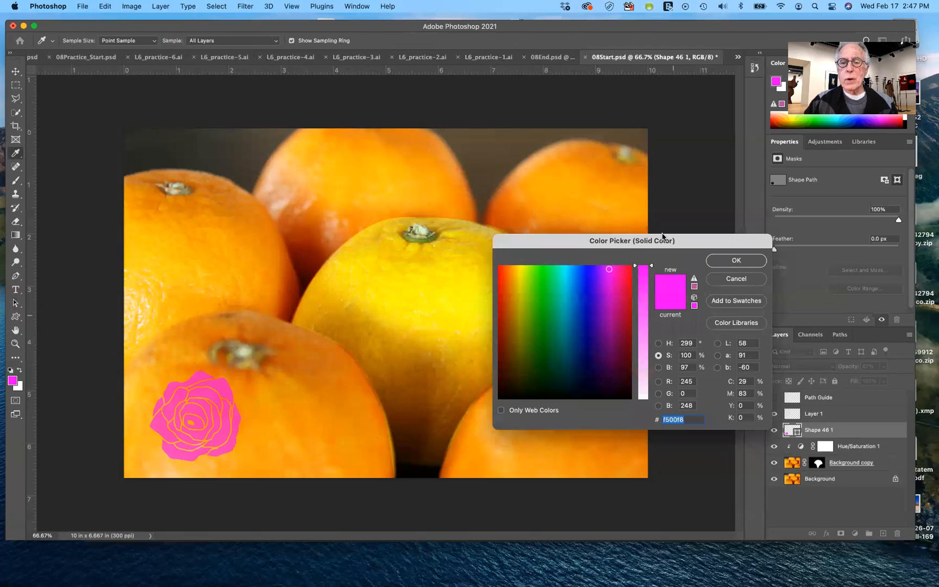
left_click(520, 271)
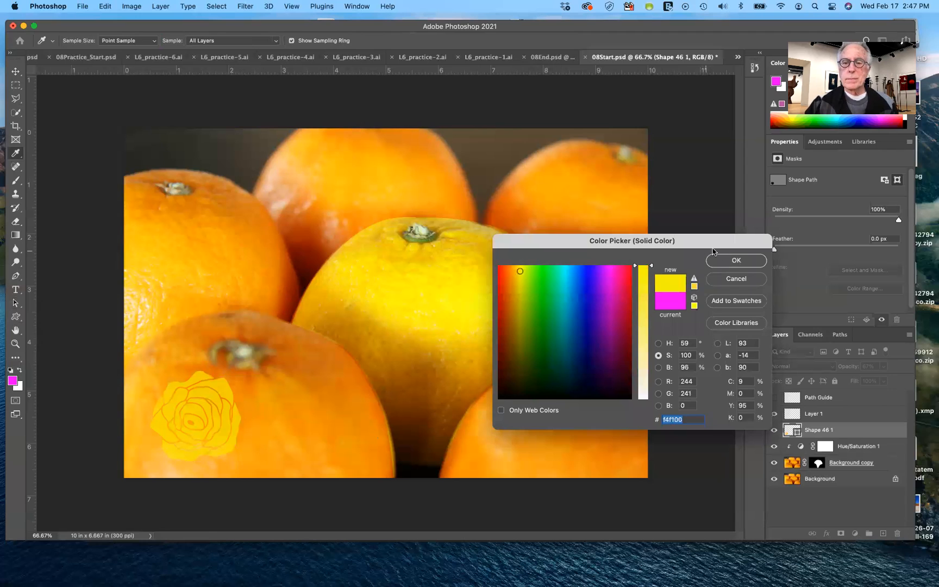
key("Return")
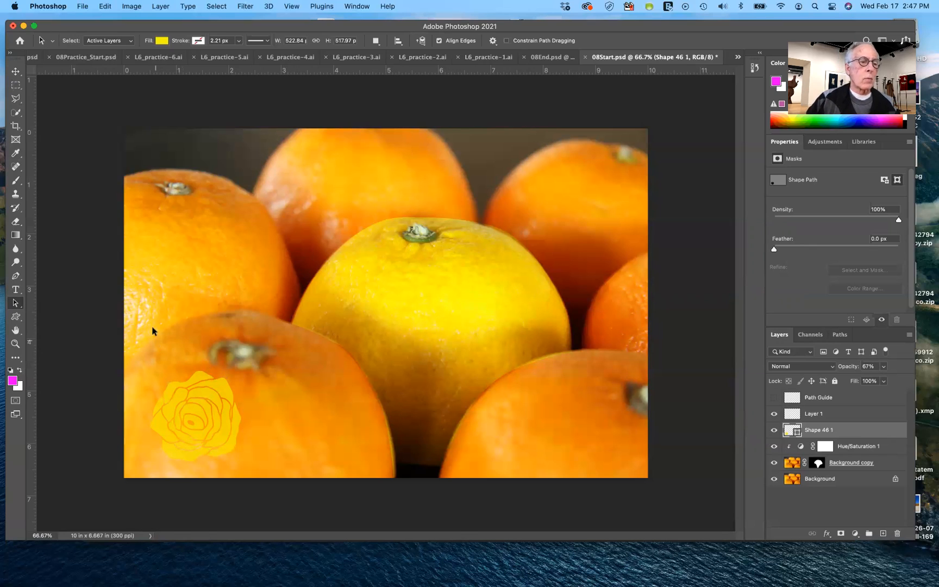
Return to the Custom Shape tool and look through the shapes in the Boats and Wild Animals sets
left_click(16, 318)
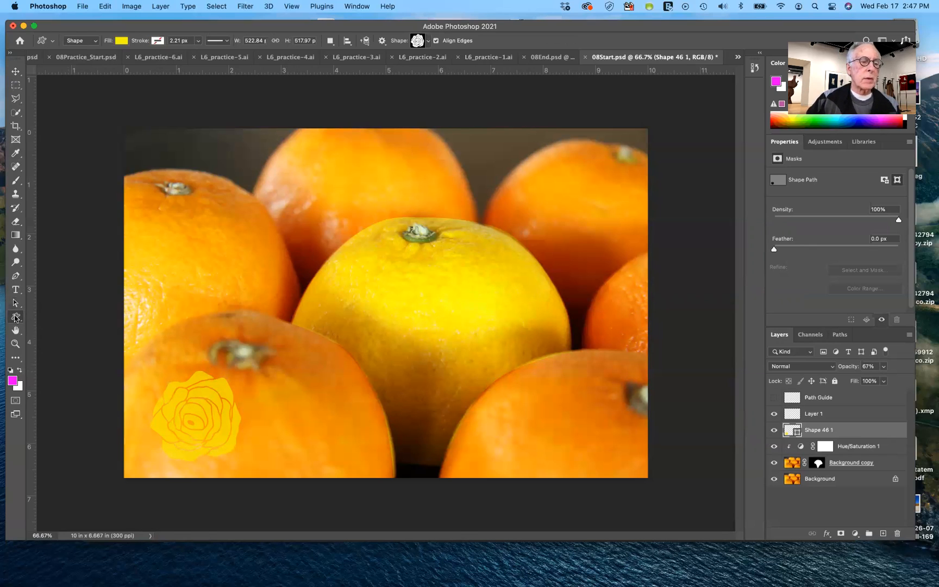
left_click(427, 41)
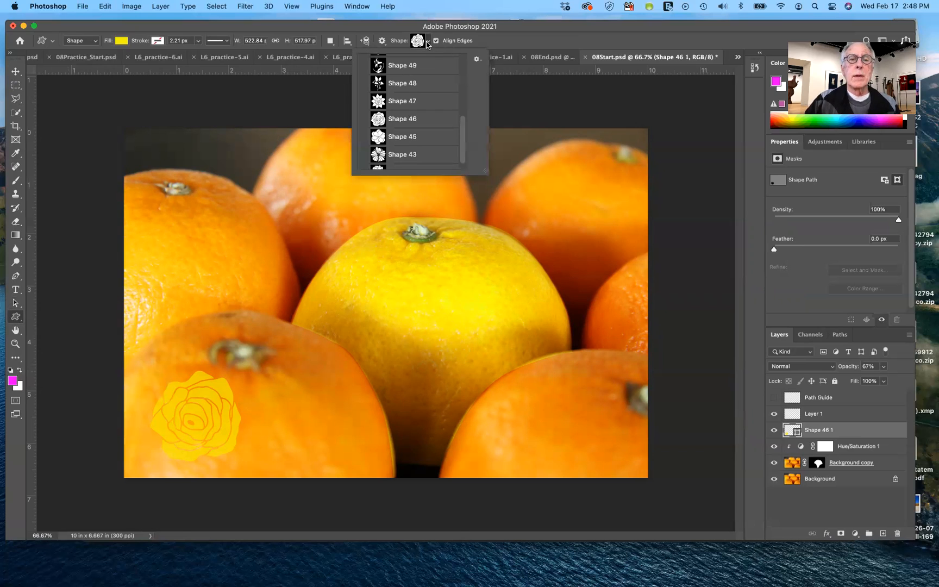
left_click_drag(463, 129, 459, 56)
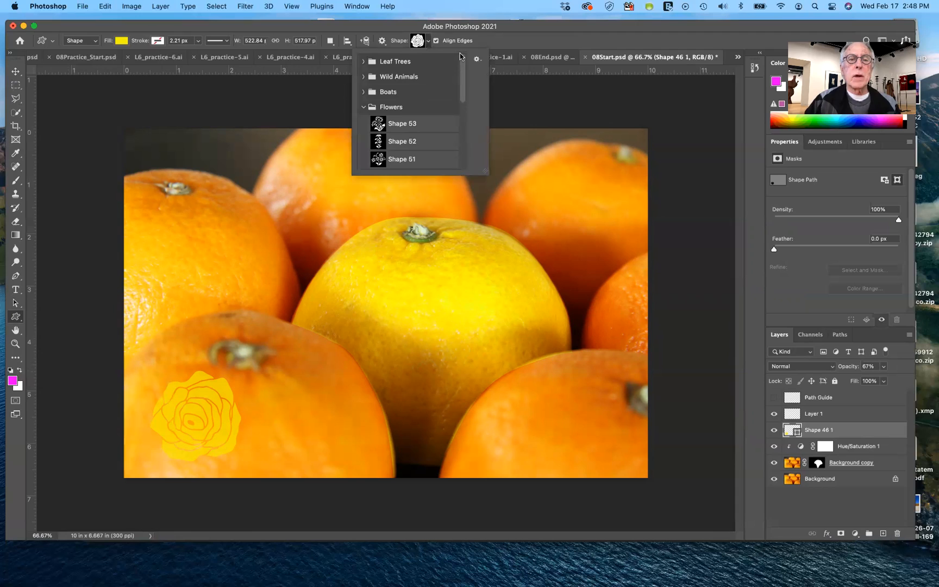
left_click(364, 107)
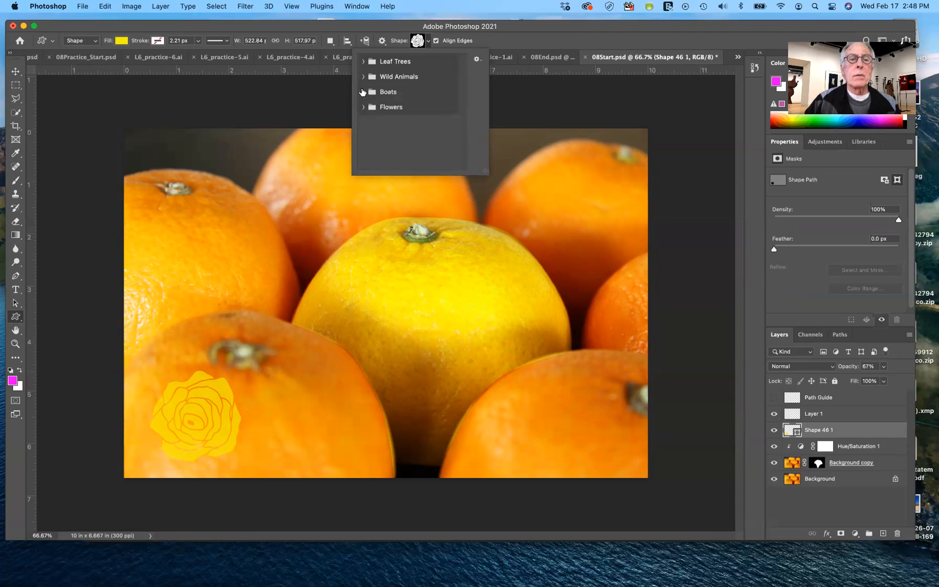
left_click(363, 92)
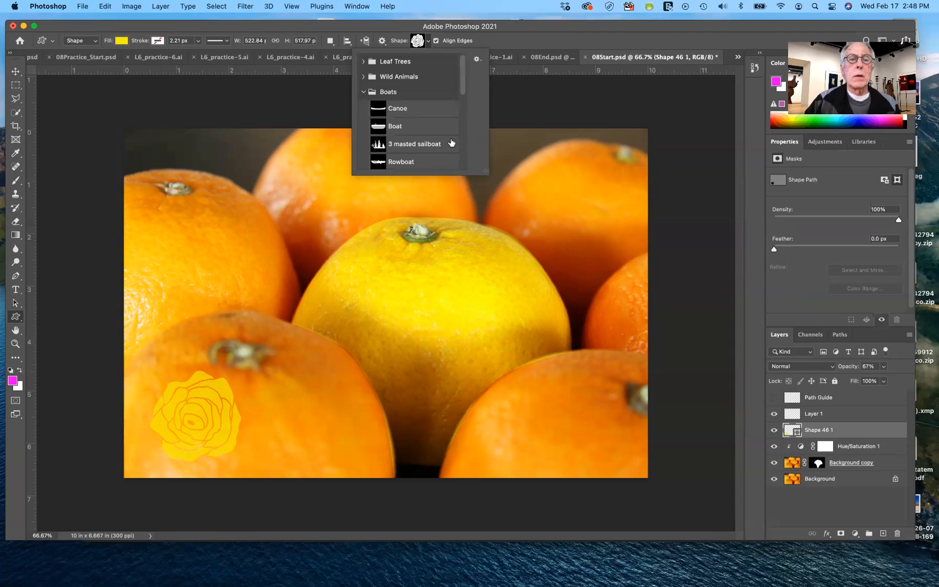
scroll(431, 126, "down", 10)
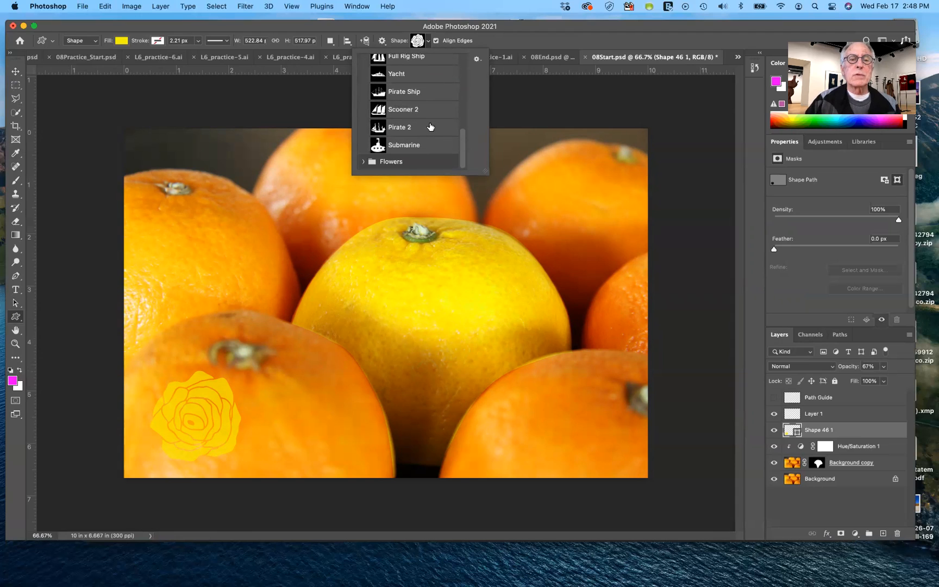
scroll(431, 127, "up", 8)
scroll(431, 125, "up", 3)
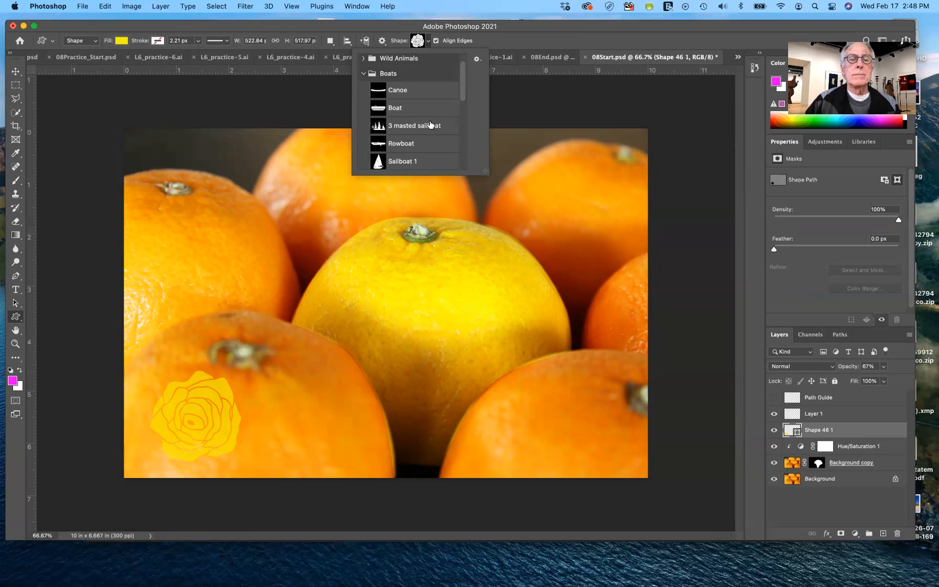
left_click(363, 91)
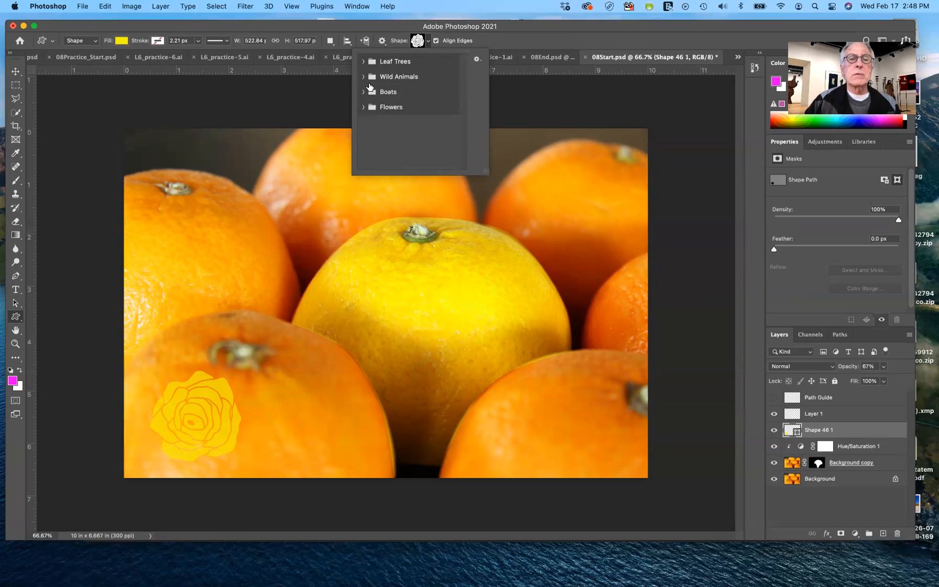
left_click(364, 78)
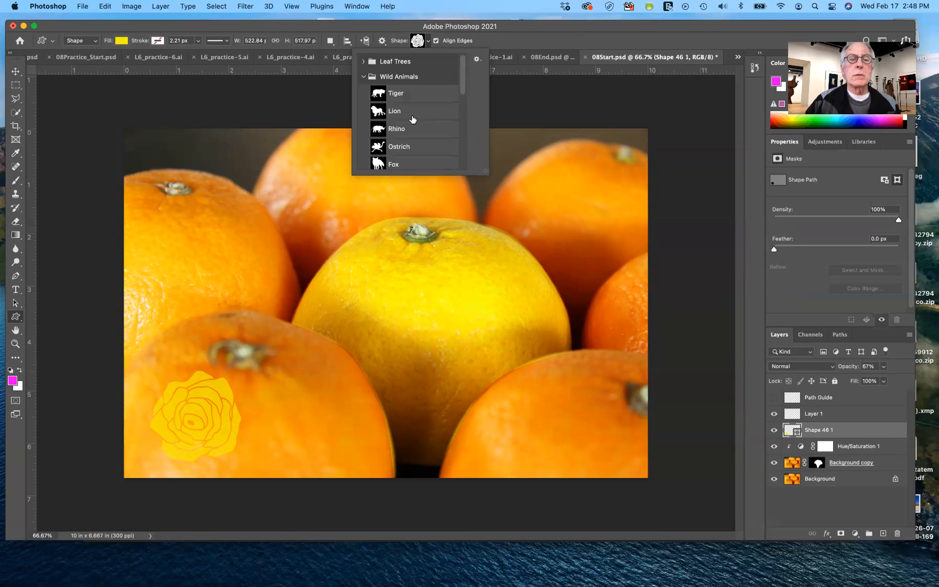
scroll(412, 121, "down", 2)
scroll(411, 120, "down", 5)
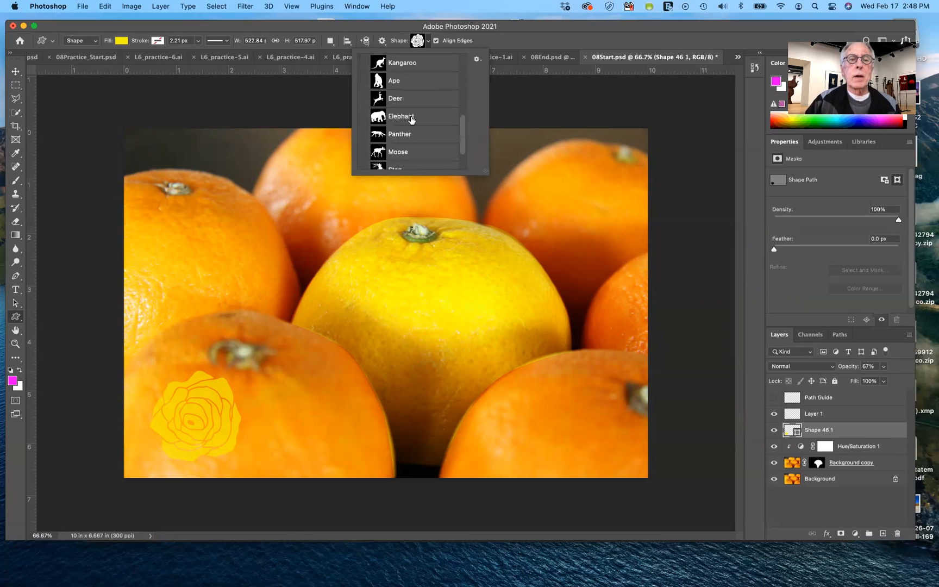
scroll(411, 120, "up", 7)
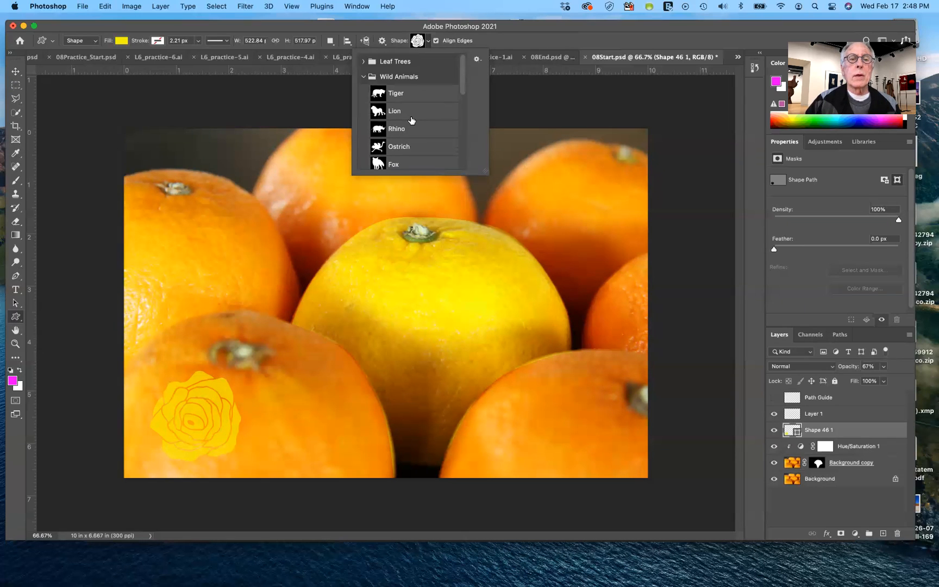
left_click(364, 77)
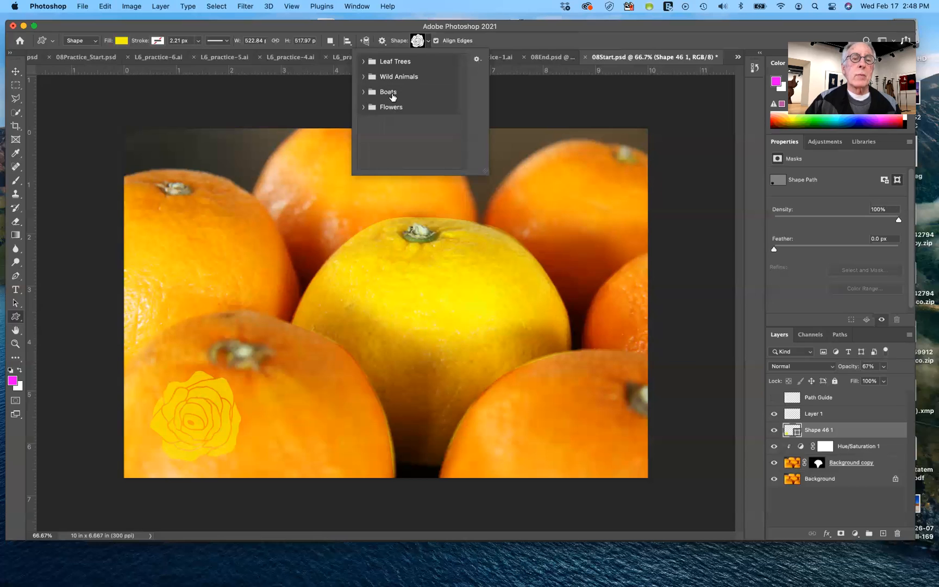
Draw the Cedar Tree custom shape from the Leaf Trees set, about 594 by 529 px, over the upper-right orange
left_click(364, 62)
scroll(428, 141, "down", 1)
mouse_move(462, 90)
left_mouse_down()
mouse_move(464, 157)
mouse_move(462, 76)
left_mouse_up()
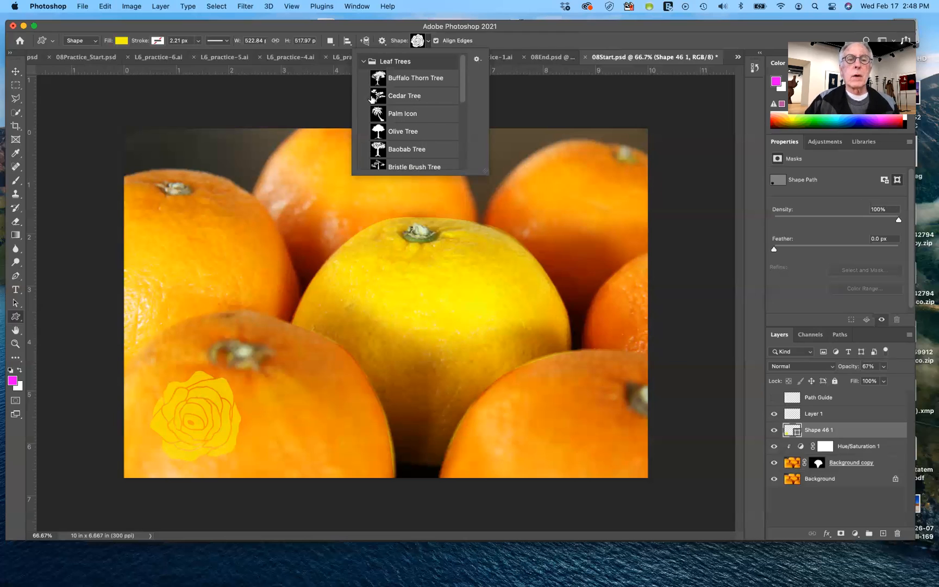
left_click(392, 98)
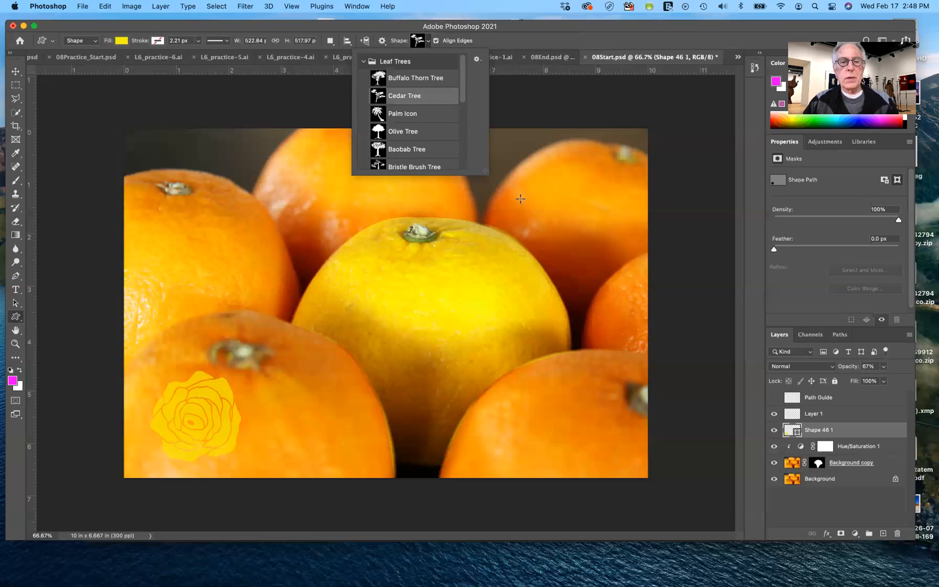
left_click_drag(520, 199, 624, 453)
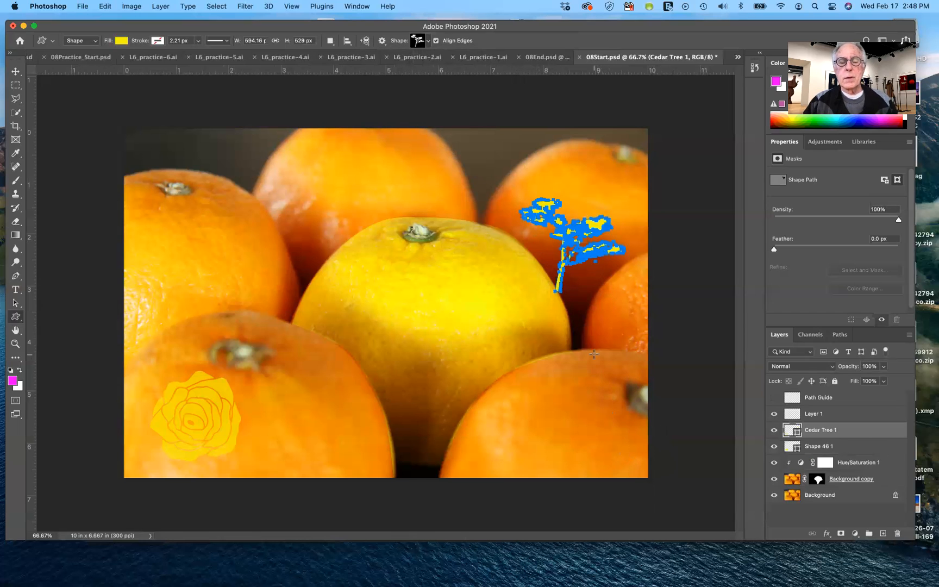
Move the cedar tree down onto the lower-right orange and back up onto the upper-right orange
left_click(14, 72)
left_click_drag(592, 239, 586, 416)
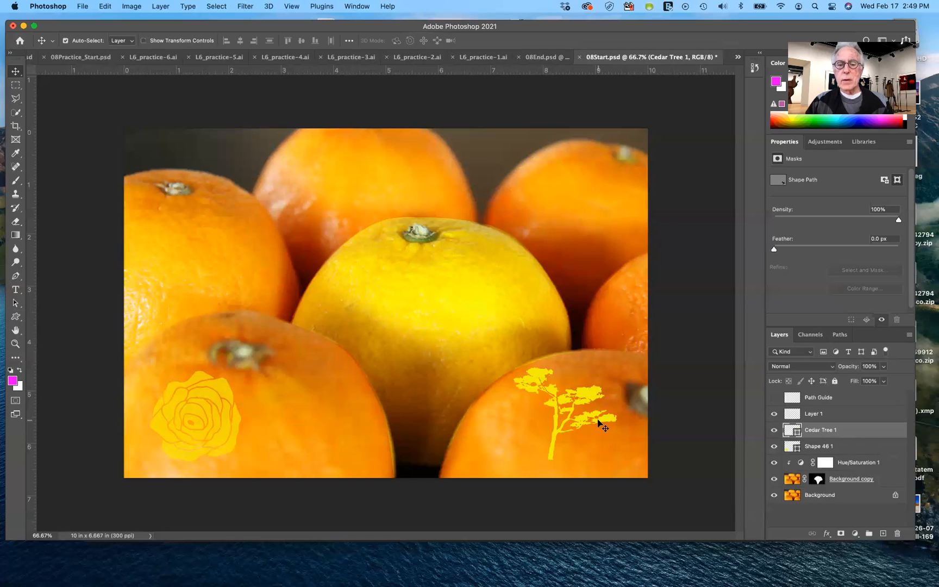
left_click_drag(600, 425, 602, 199)
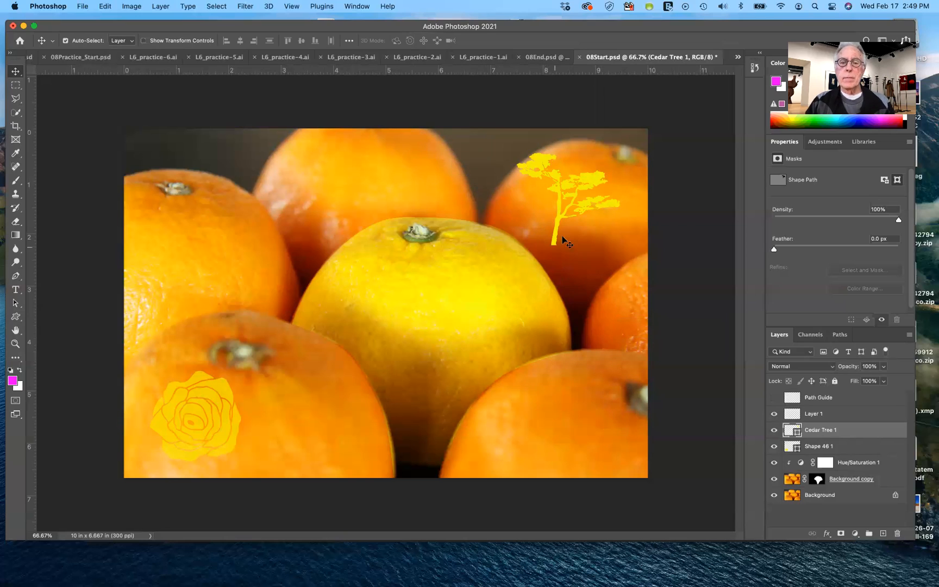
Toggle the cedar tree layer's visibility off and on, and delete the layer
left_click(773, 431)
left_click(774, 430)
left_click_drag(804, 433, 898, 538)
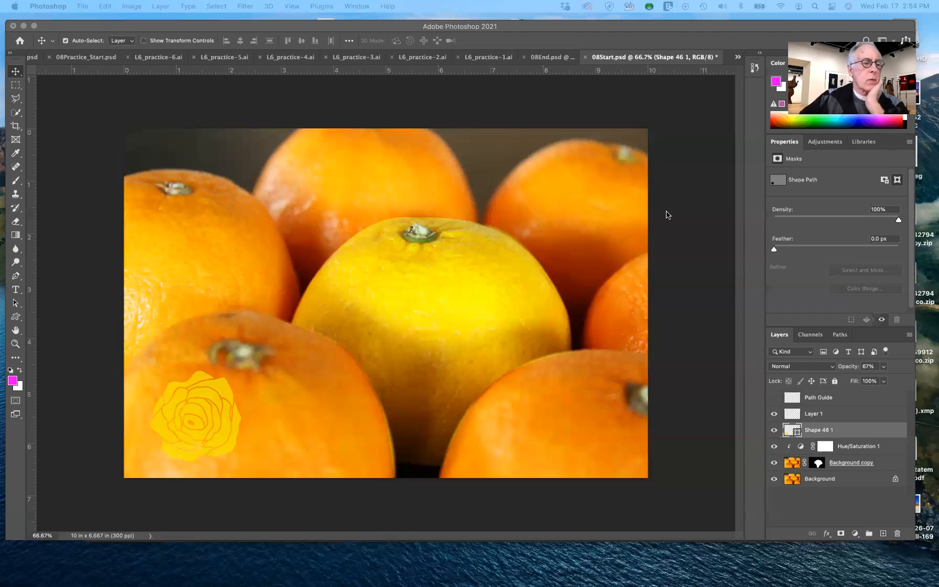
Draw a magenta-filled rectangle about 1217 by 405 px from the center orange to the image's right edge
left_click(16, 315)
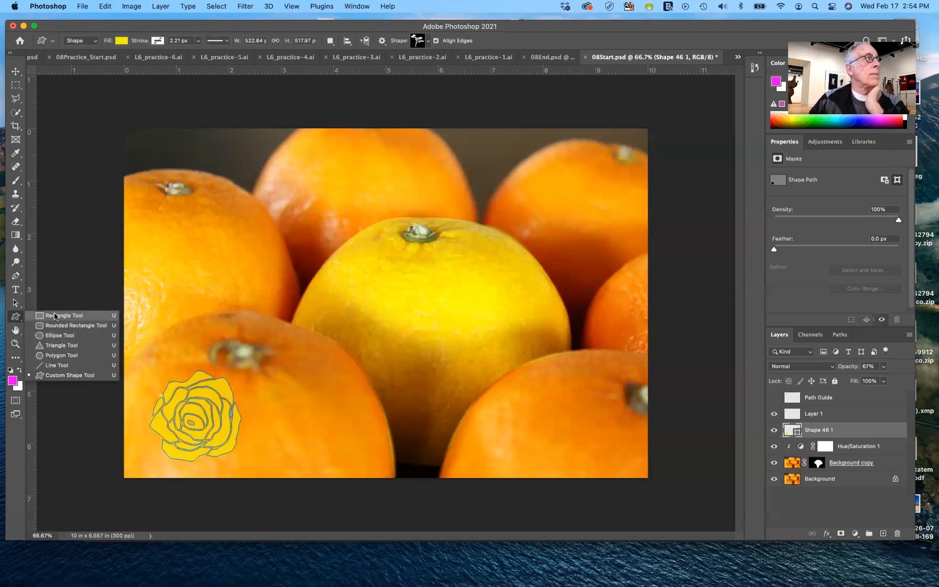
left_click(55, 316)
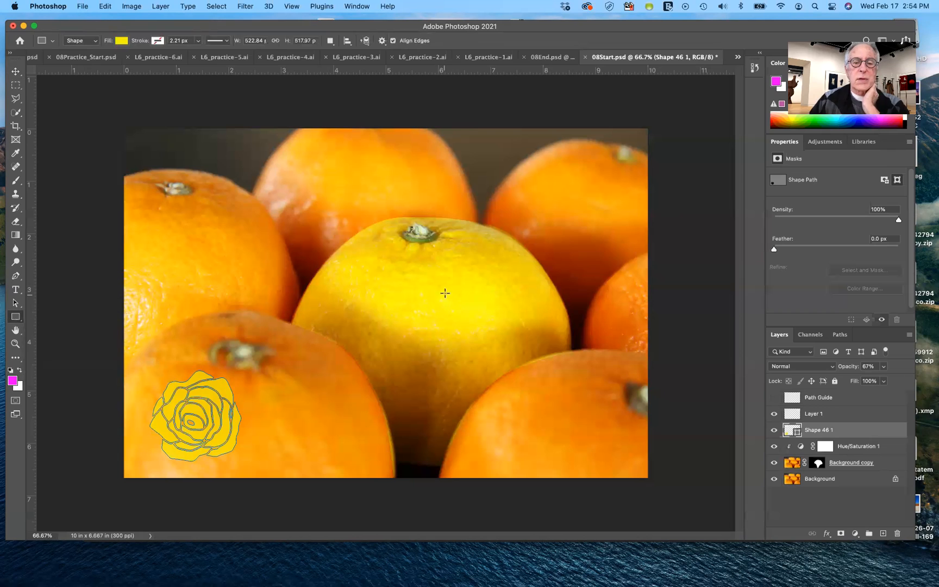
left_click(122, 42)
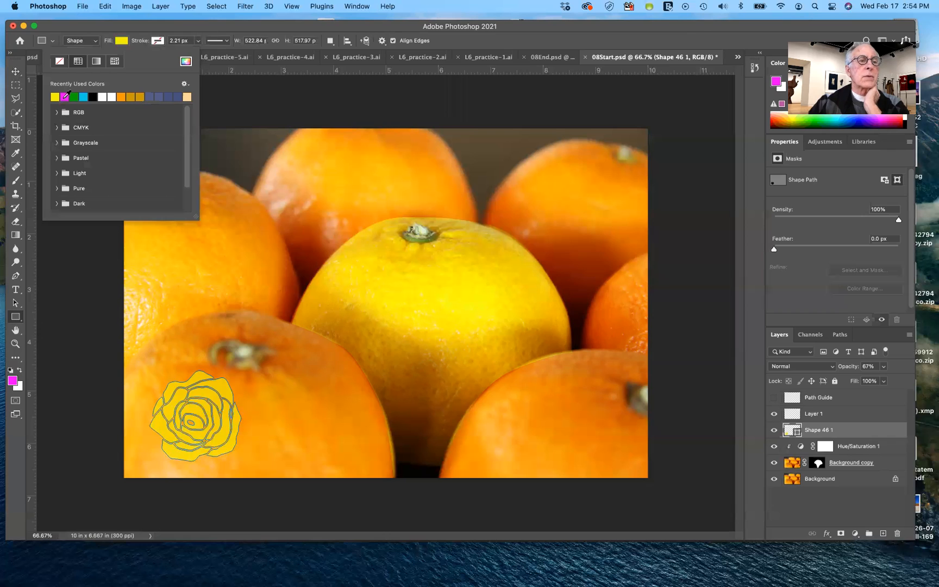
left_click(65, 97)
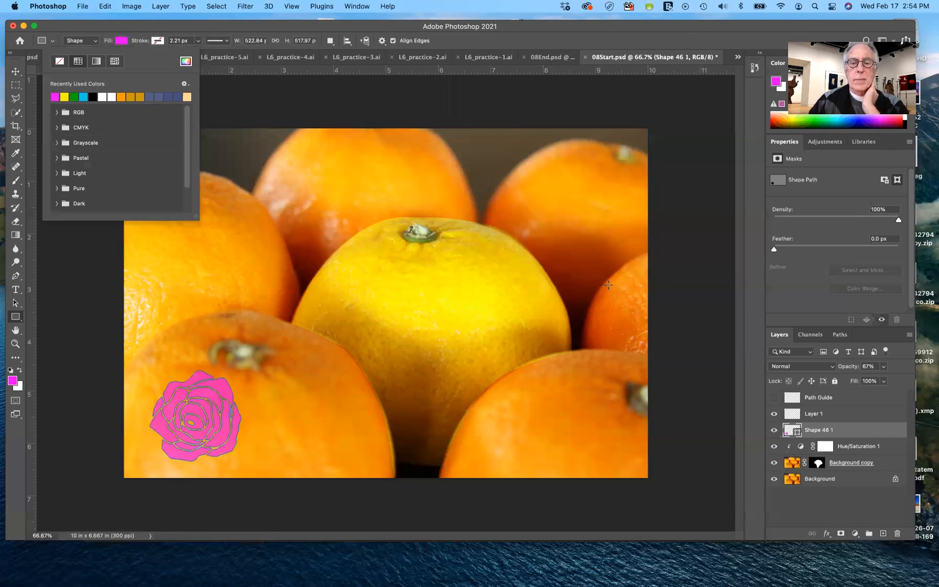
left_click(440, 256)
left_click_drag(434, 251, 633, 335)
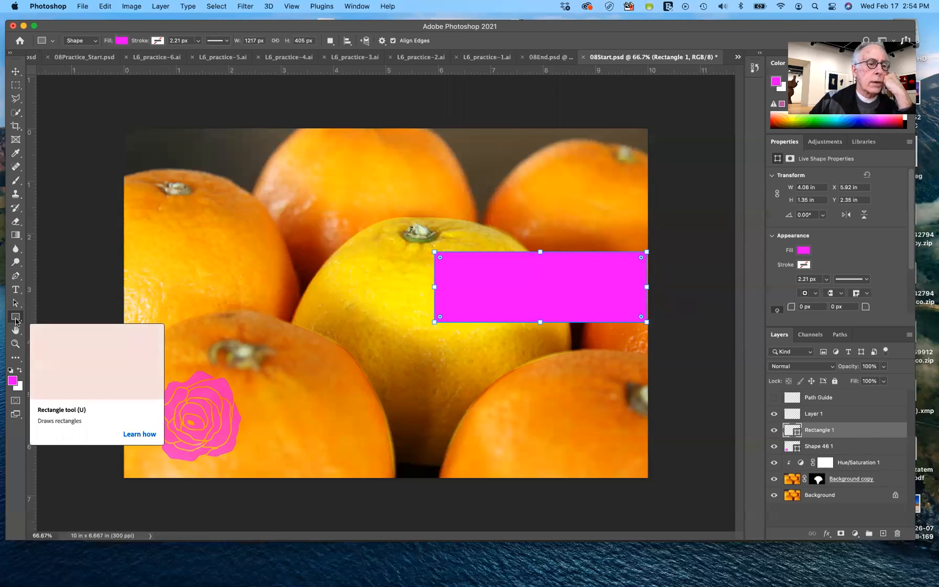
Add an anchor point at the middle of the magenta rectangle's left edge
left_click(17, 278)
right_click(17, 278)
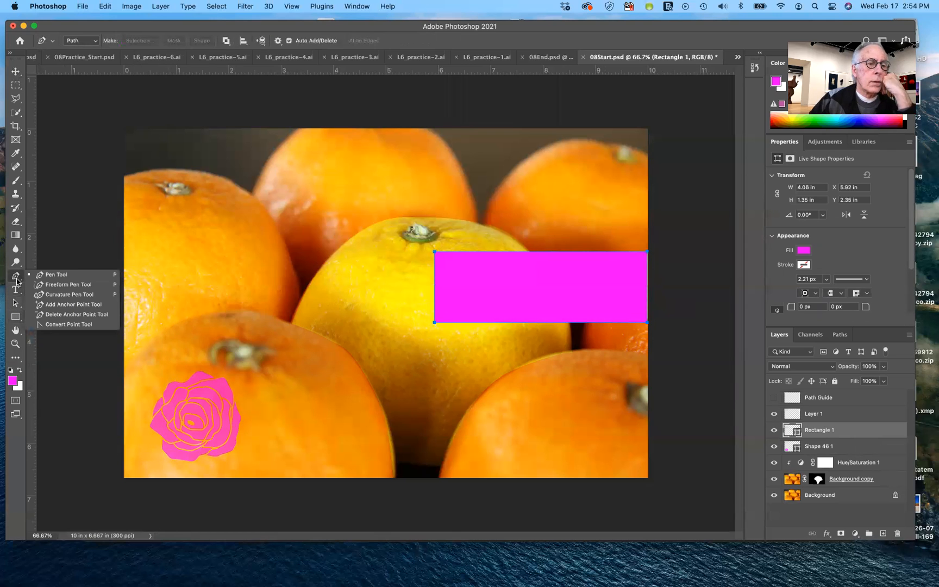
left_click(63, 307)
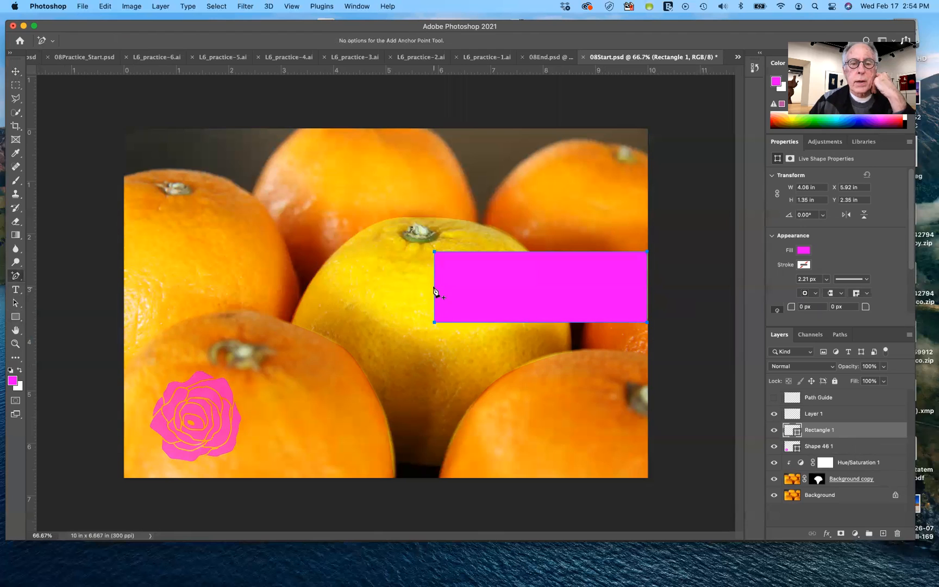
left_click(434, 285)
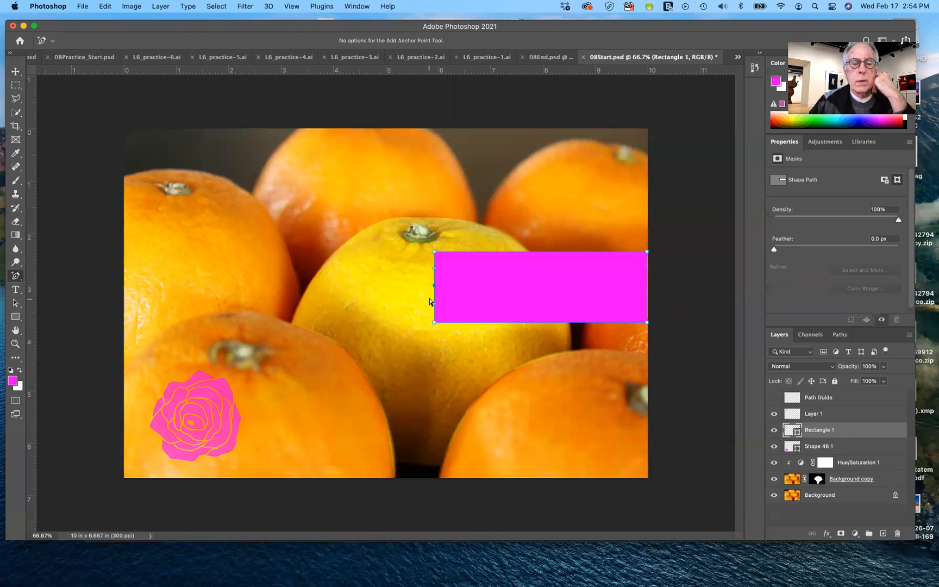
Pull the added anchor point inward with the Direct Selection tool to curve the rectangle's left edge
left_click_drag(16, 302, 43, 312)
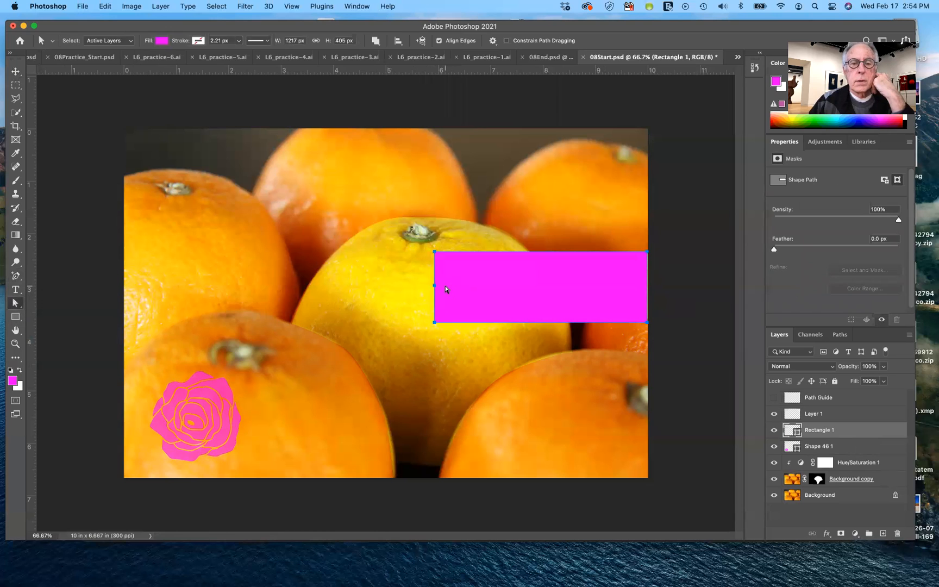
left_click_drag(434, 286, 450, 303)
key("super+z")
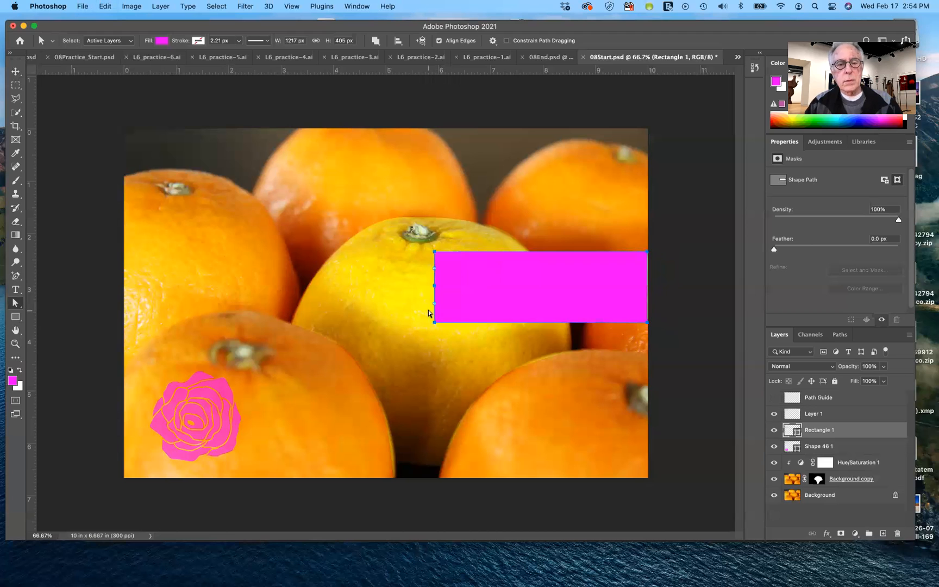
left_click(435, 289)
left_click_drag(435, 286, 455, 284)
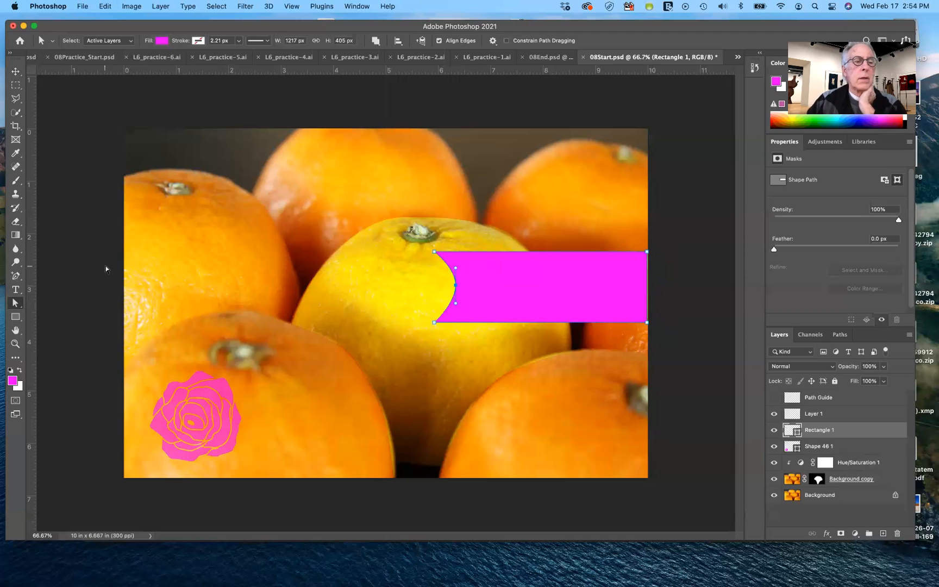
Convert the pulled-in anchor point to a corner so the banner's left end has a straight-sided notch
right_click(20, 304)
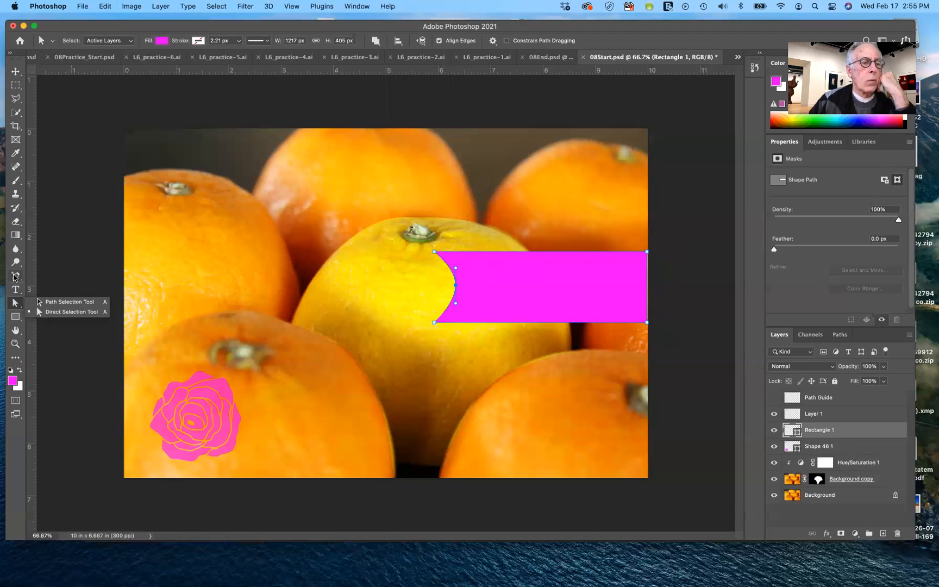
left_click(15, 276)
right_click(15, 275)
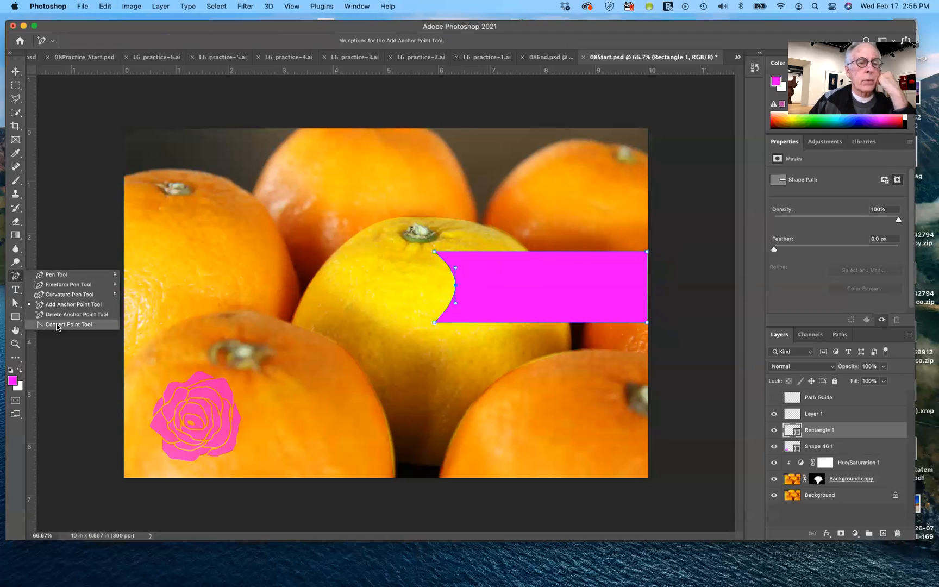
left_click(54, 325)
left_click(455, 284)
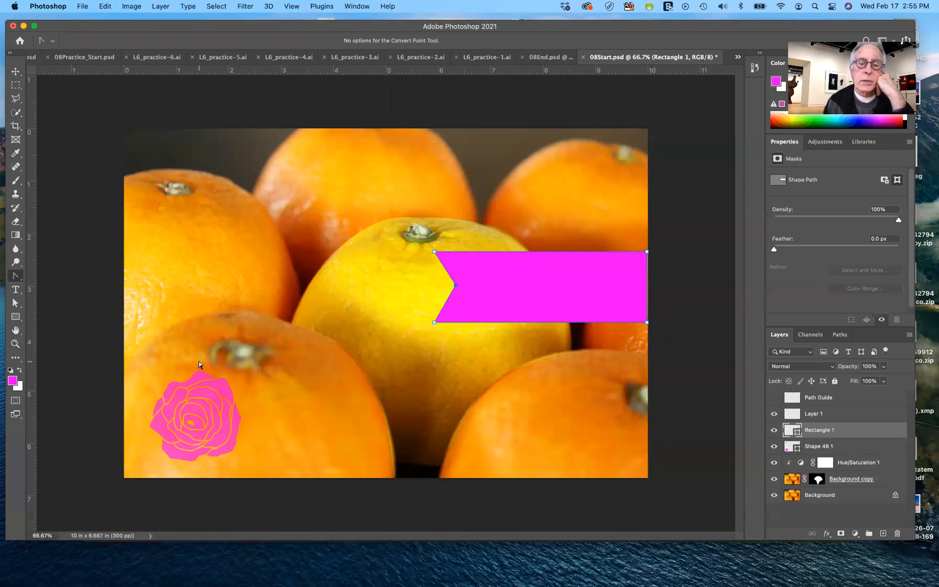
Change the rose shape's fill color to yellow f0f900 and deselect its path
left_click(802, 447)
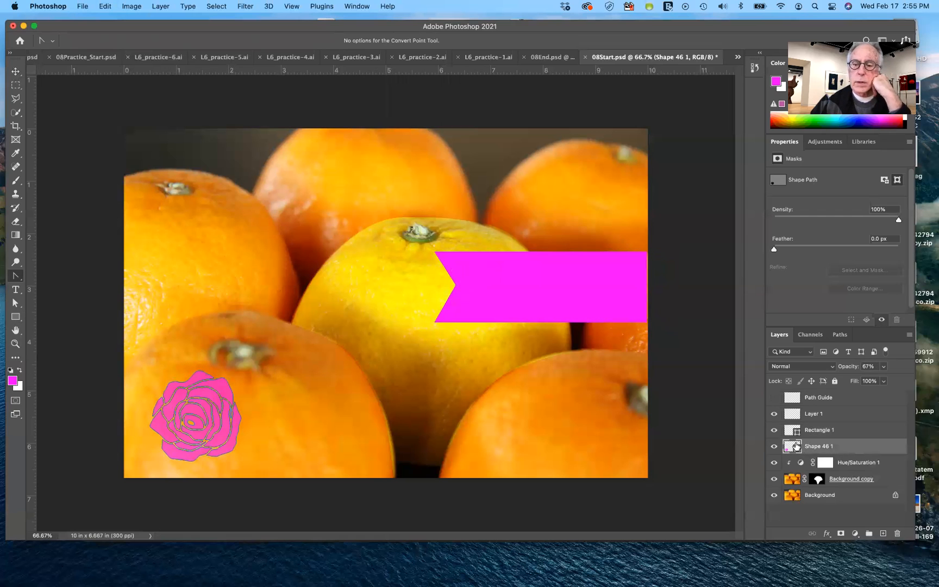
double_click(796, 446)
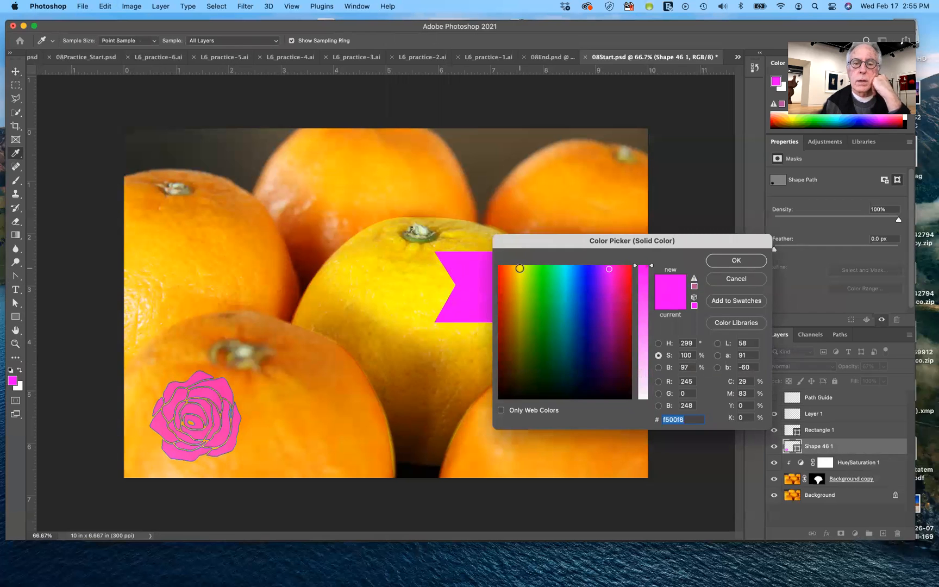
left_click(520, 269)
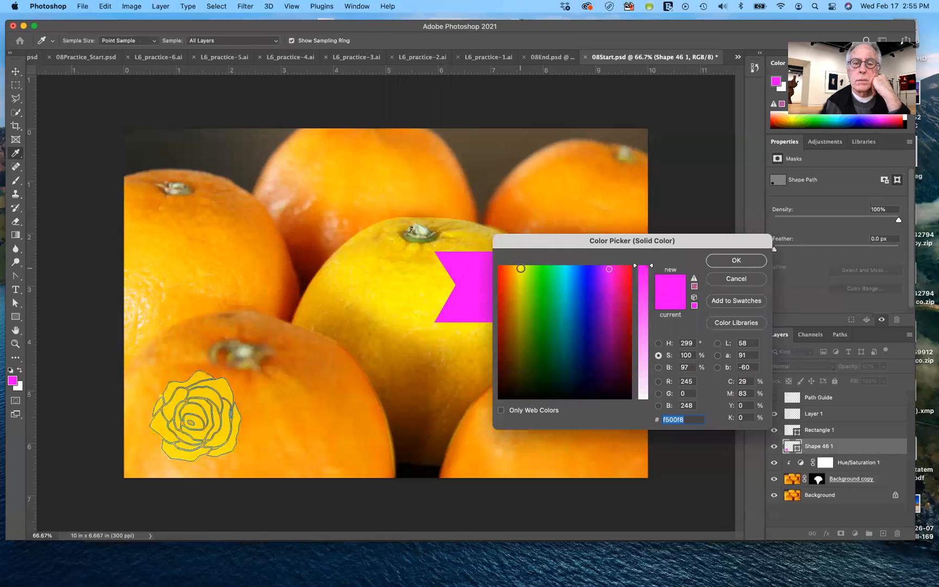
left_click(726, 260)
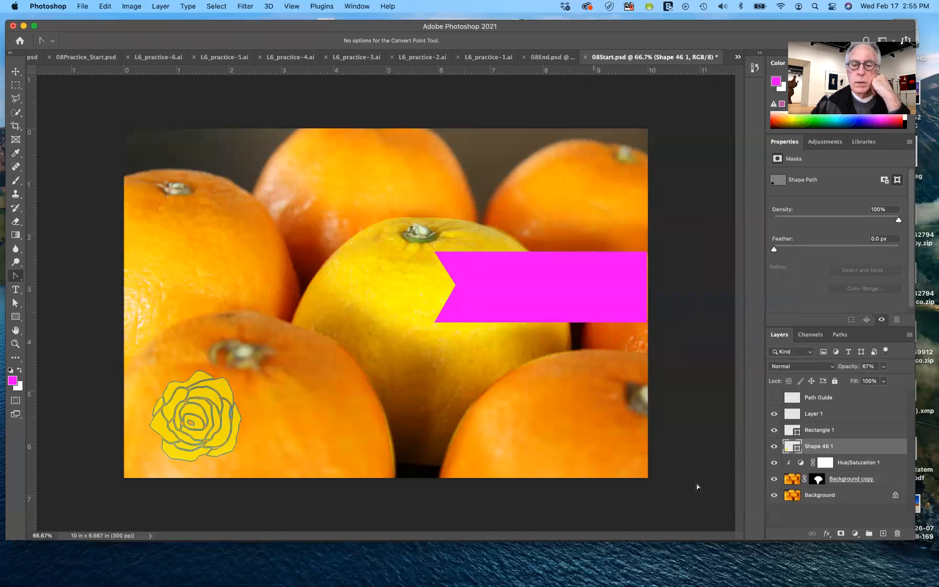
left_click(717, 464)
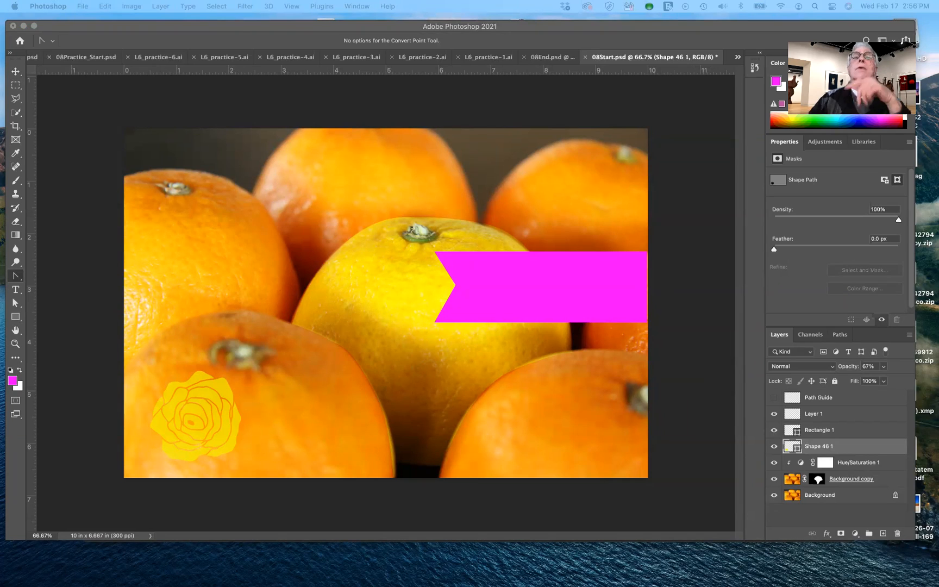
Switch to Firefox and look through the YouTube Studio channel's uploads and playlists
left_click_drag(891, 1, 875, 116)
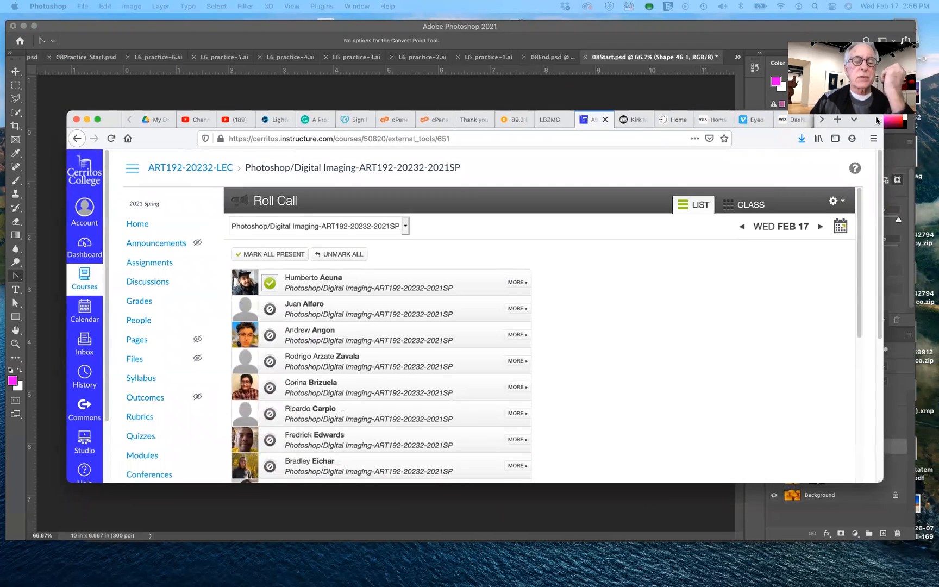
left_click(196, 119)
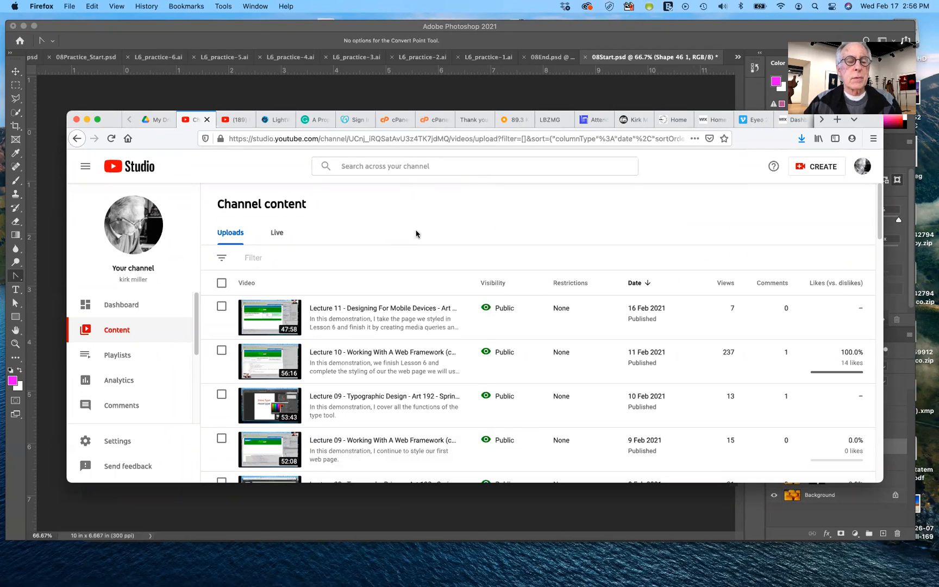
scroll(427, 250, "down", 5)
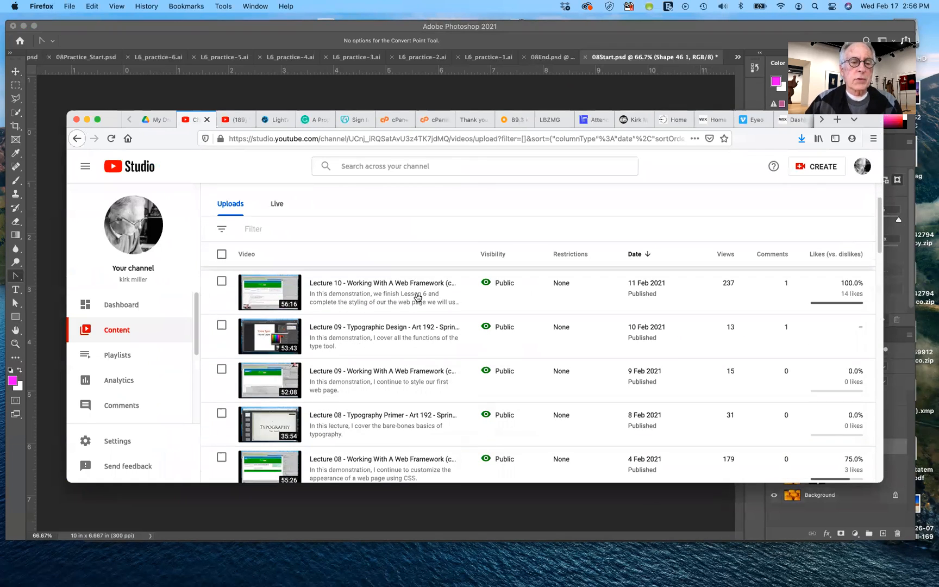
scroll(381, 358, "up", 2)
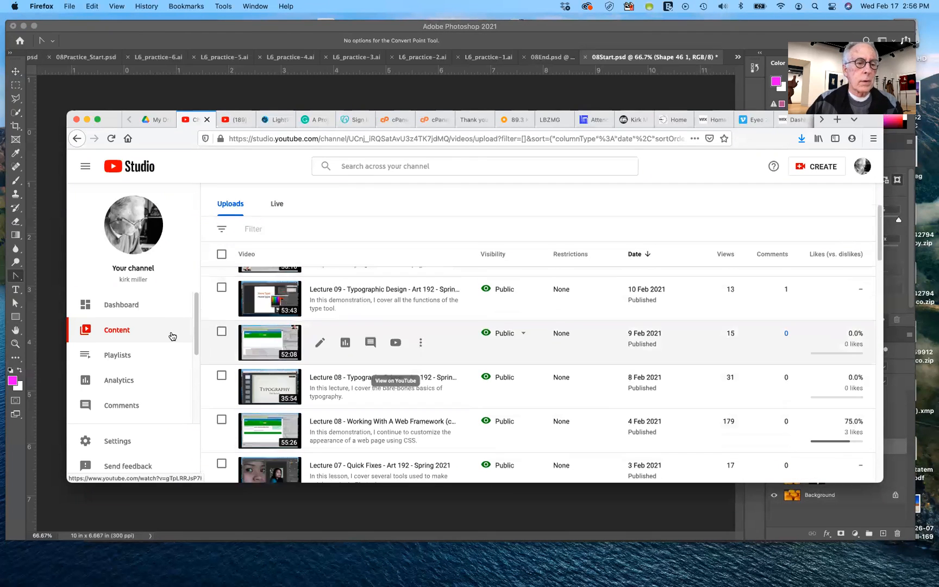
left_click(88, 355)
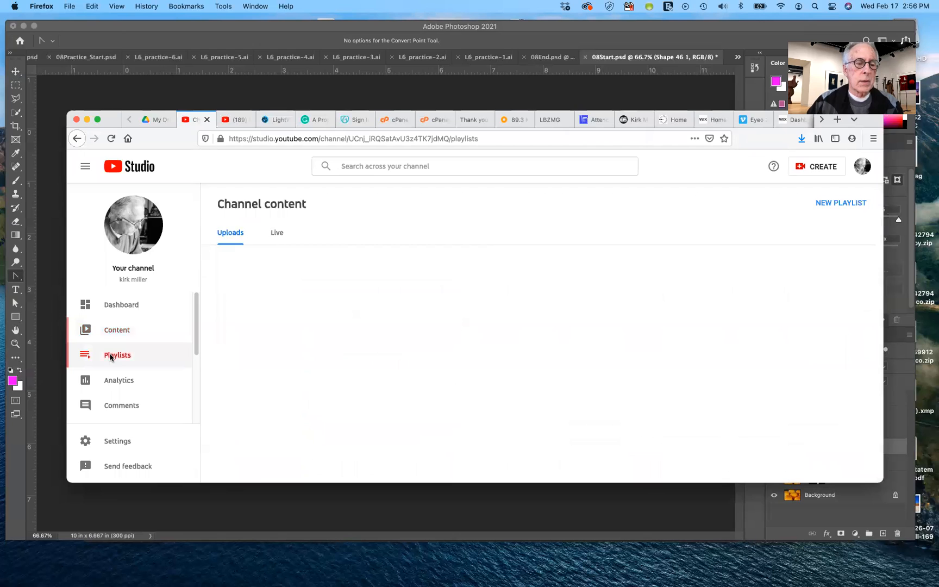
scroll(403, 361, "down", 5)
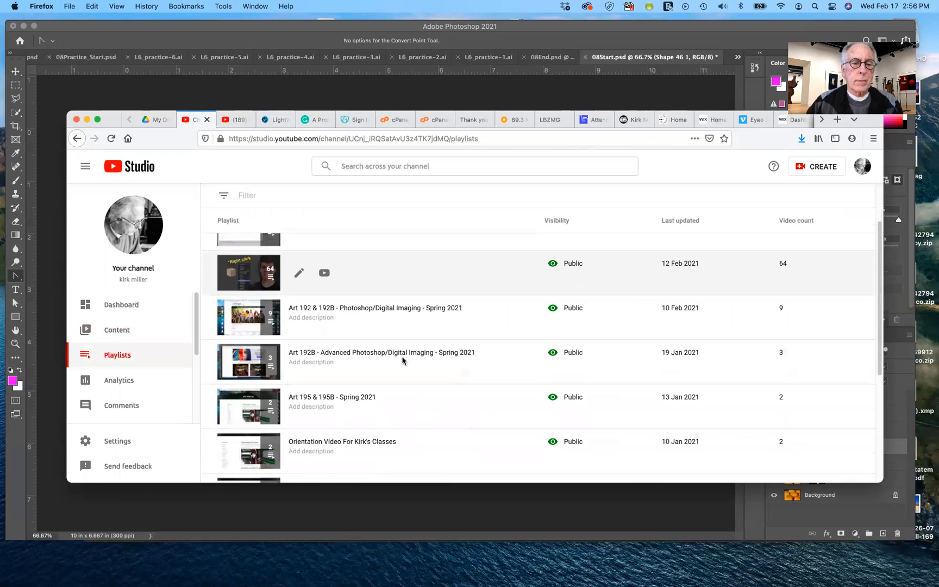
scroll(403, 358, "up", 5)
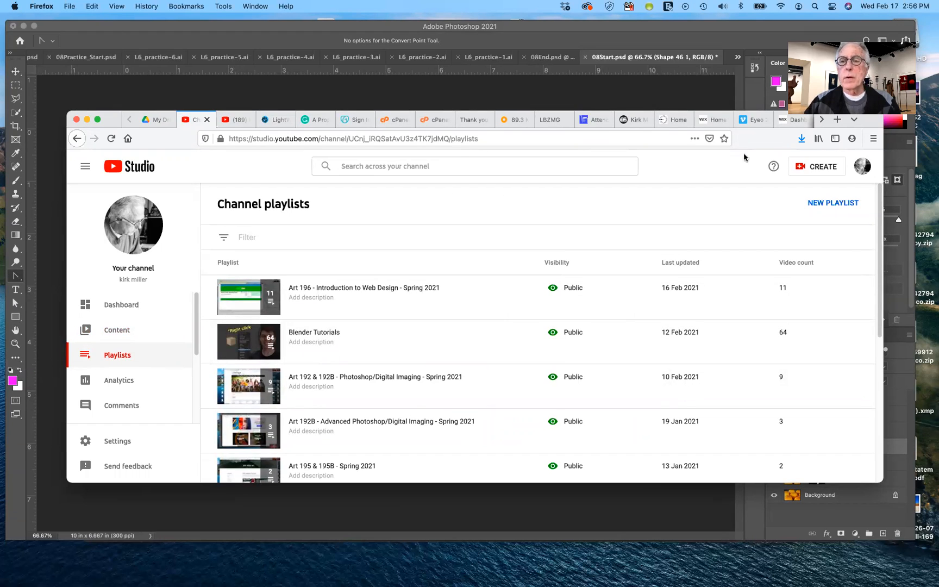
left_click(873, 139)
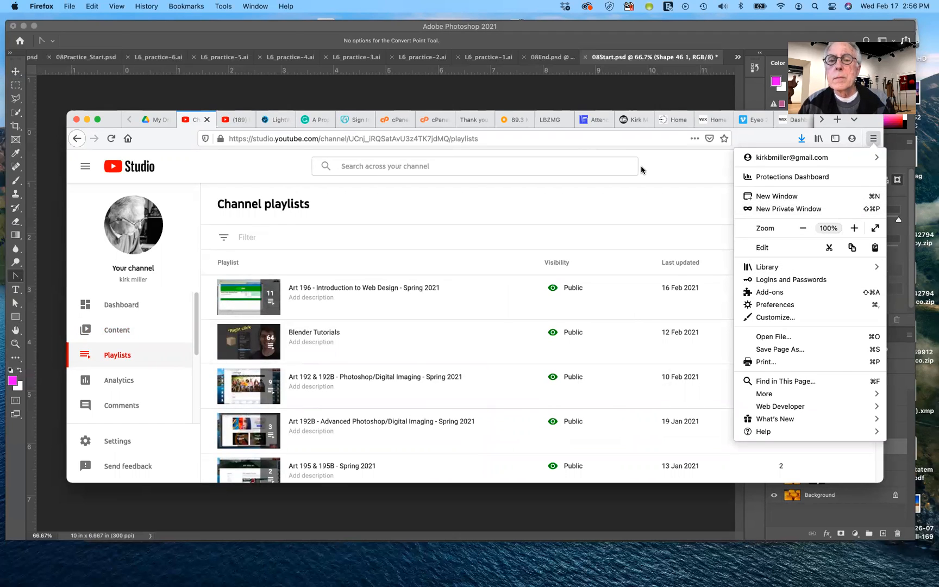
left_click(469, 164)
left_click(468, 164)
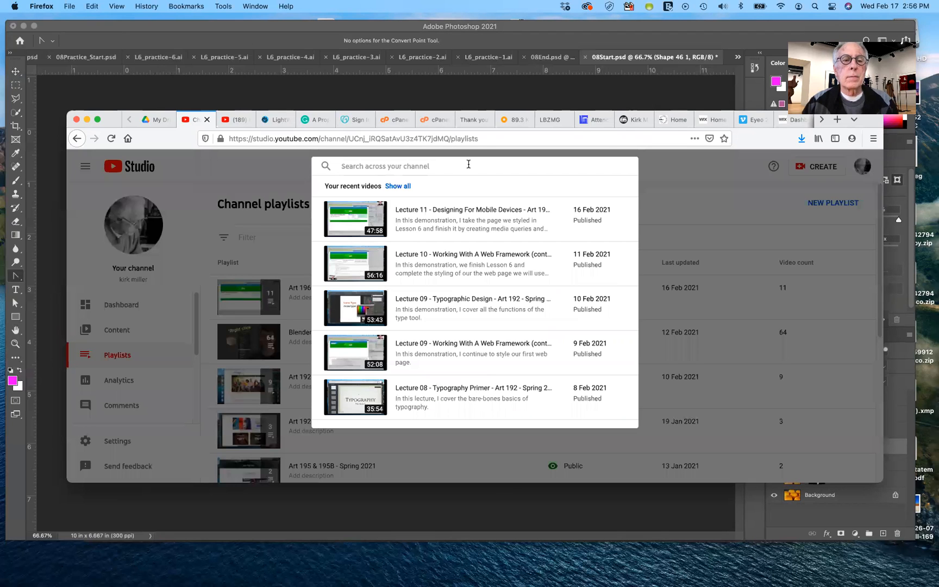
left_click(490, 138)
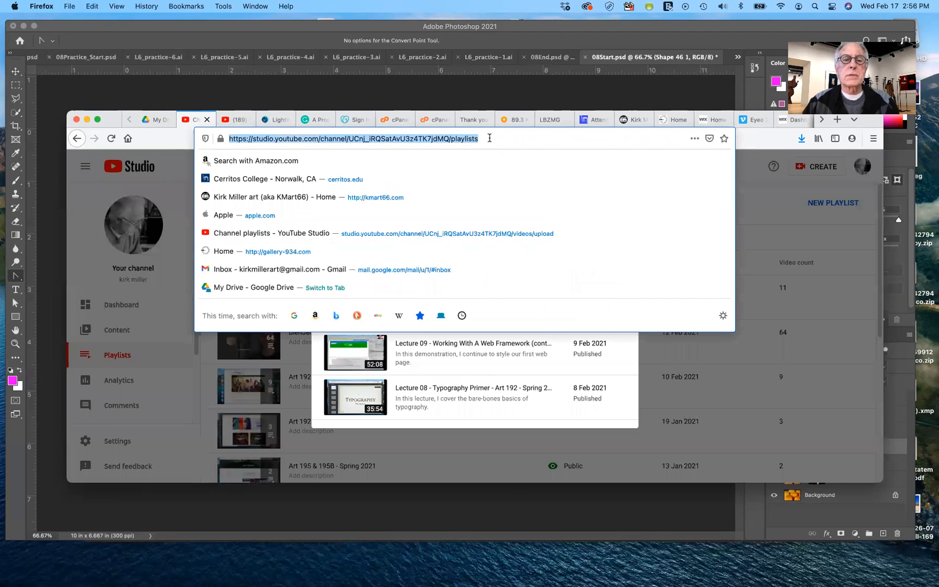
Open the YouTube home page in a new browser tab
left_click(837, 121)
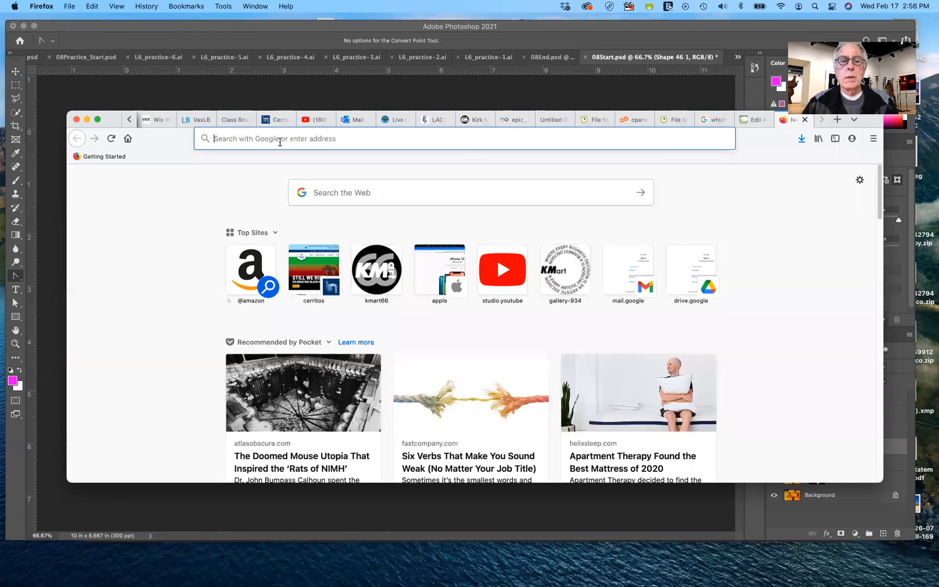
left_click(342, 140)
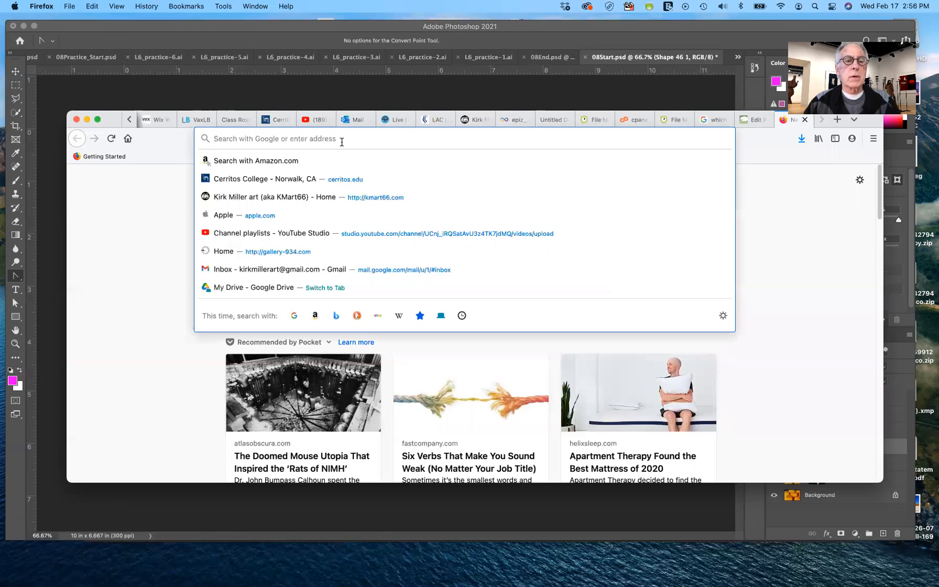
type("youtube.com/")
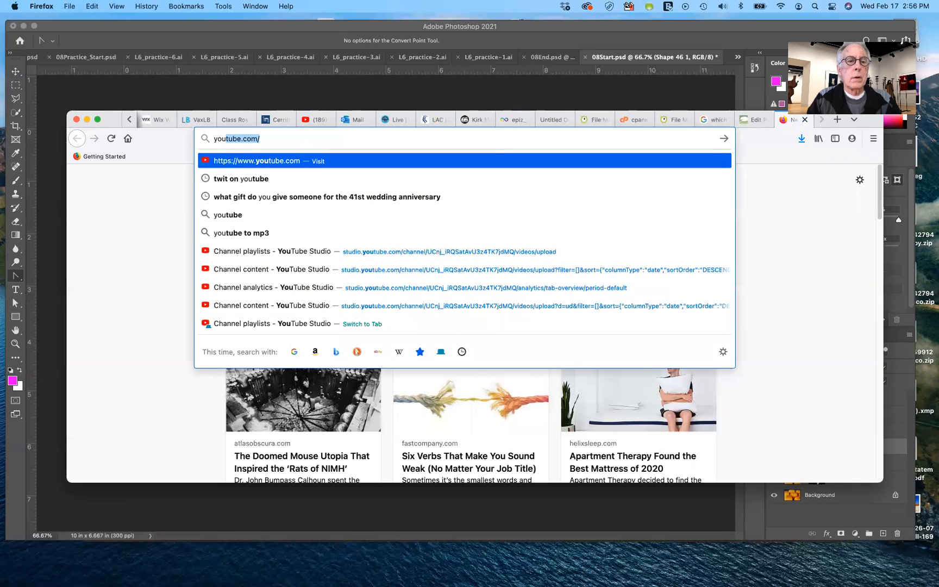
key("Return")
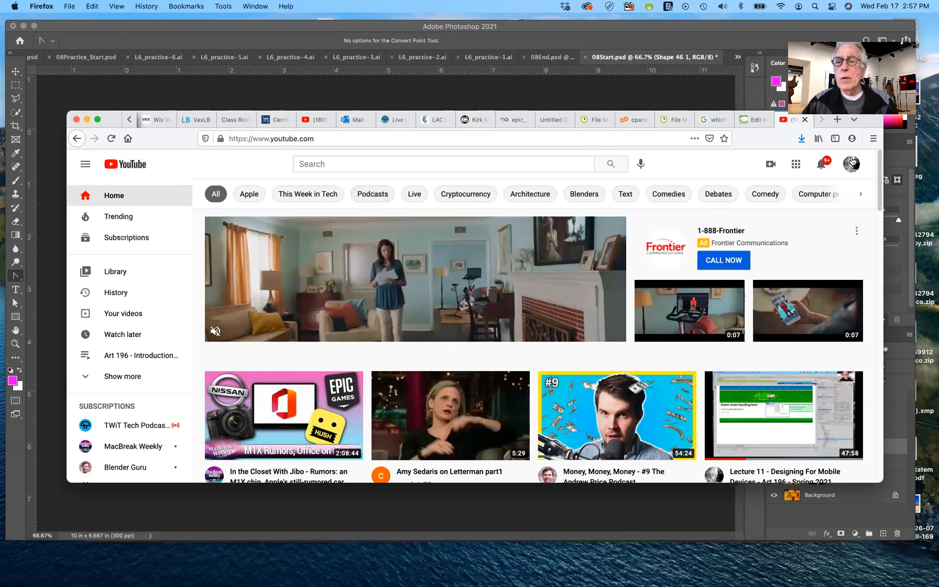
Search YouTube for the instructor's channel by full name
left_click(401, 166)
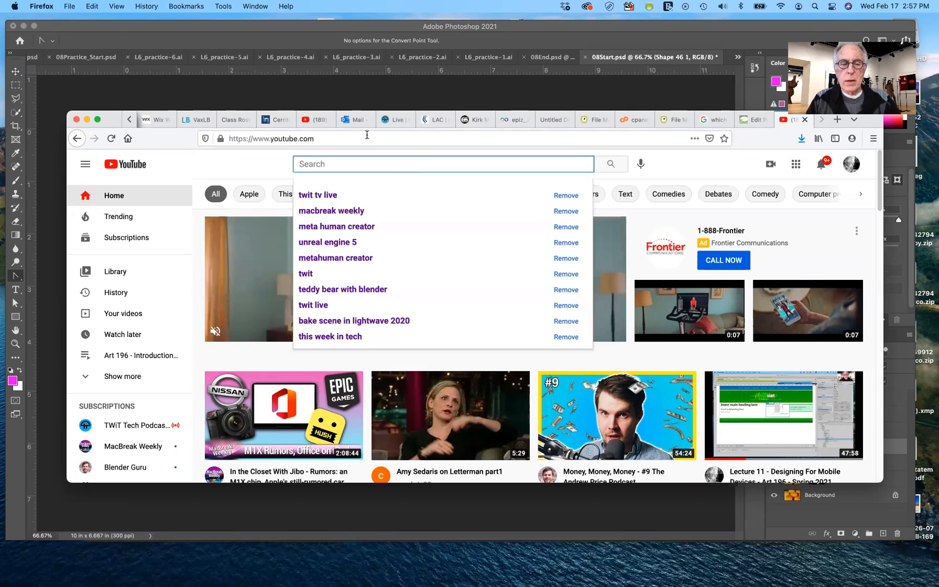
type("Kirk")
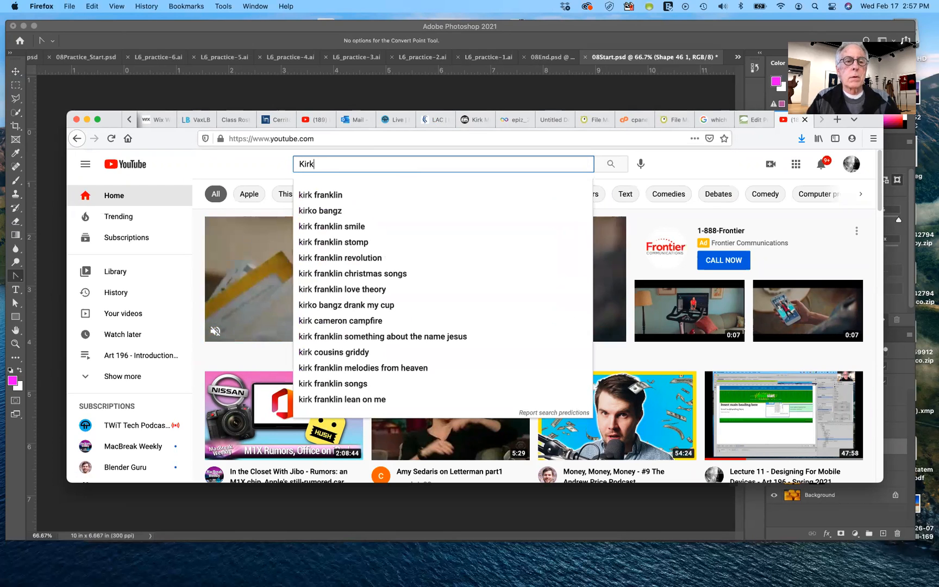
type(" Miller")
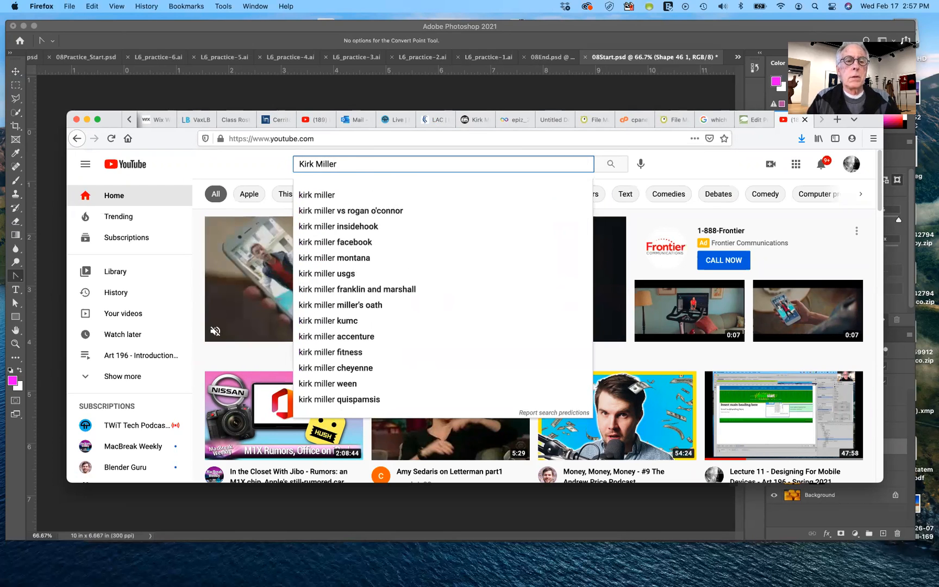
key("Return")
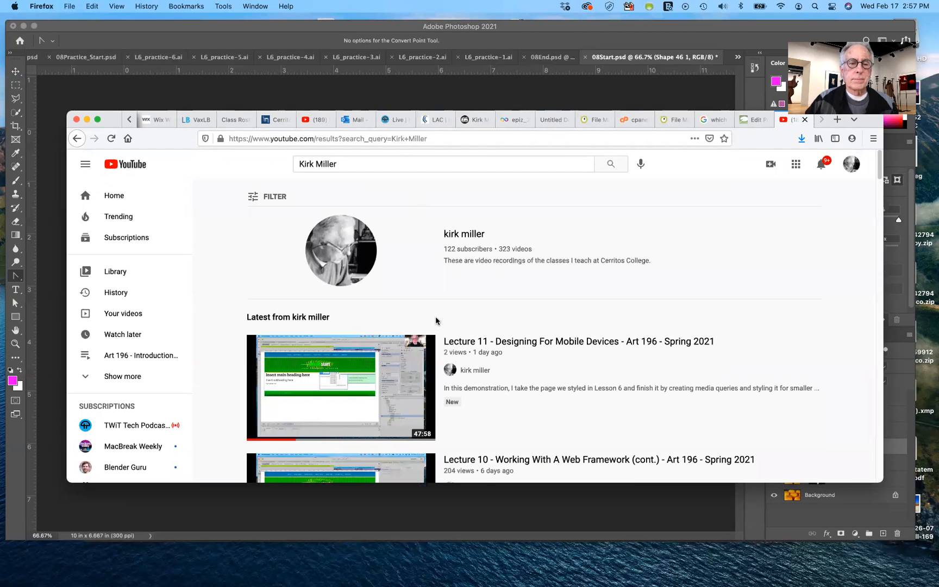
Look through the search results for the instructor's channel and its latest lecture videos
scroll(540, 303, "down", 5)
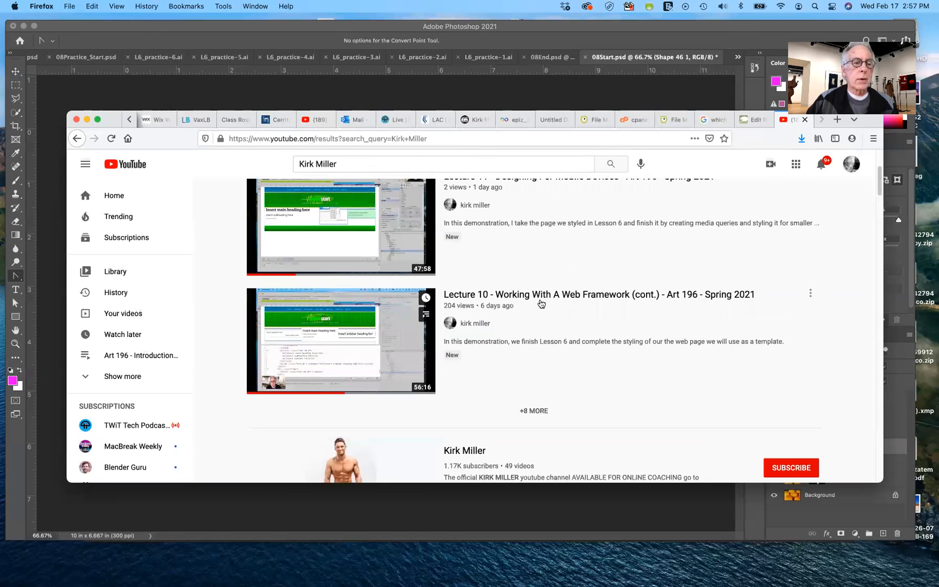
scroll(541, 303, "up", 1)
scroll(531, 277, "down", 5)
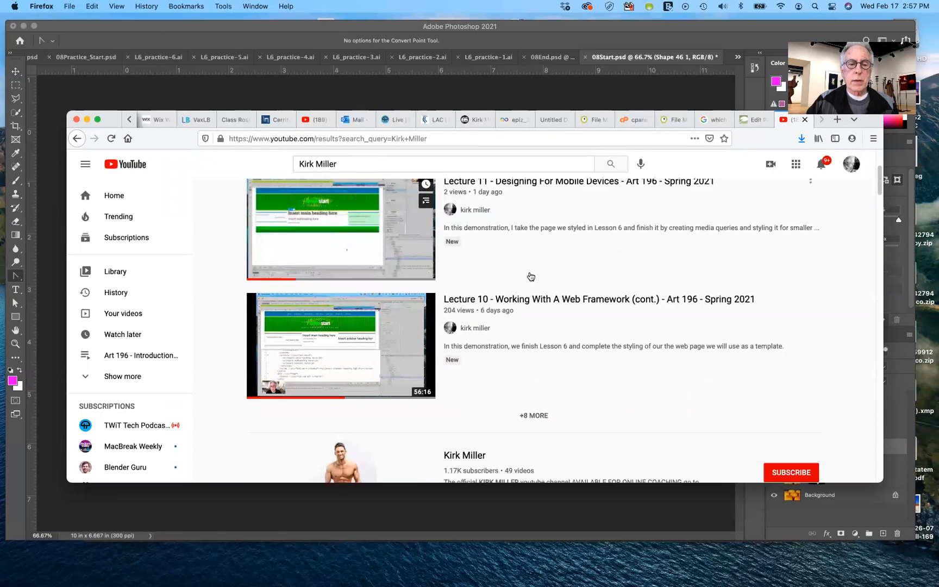
scroll(531, 277, "up", 4)
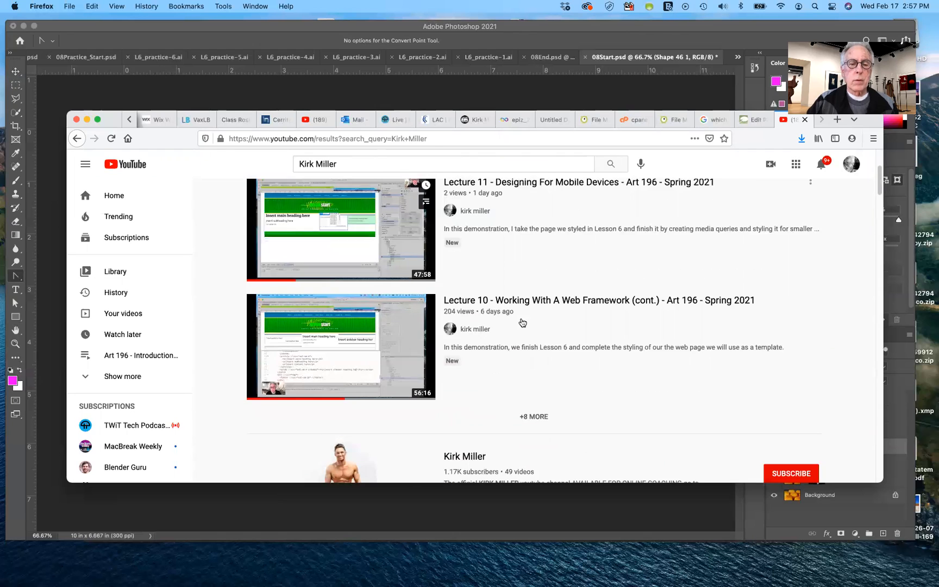
scroll(351, 317, "down", 5)
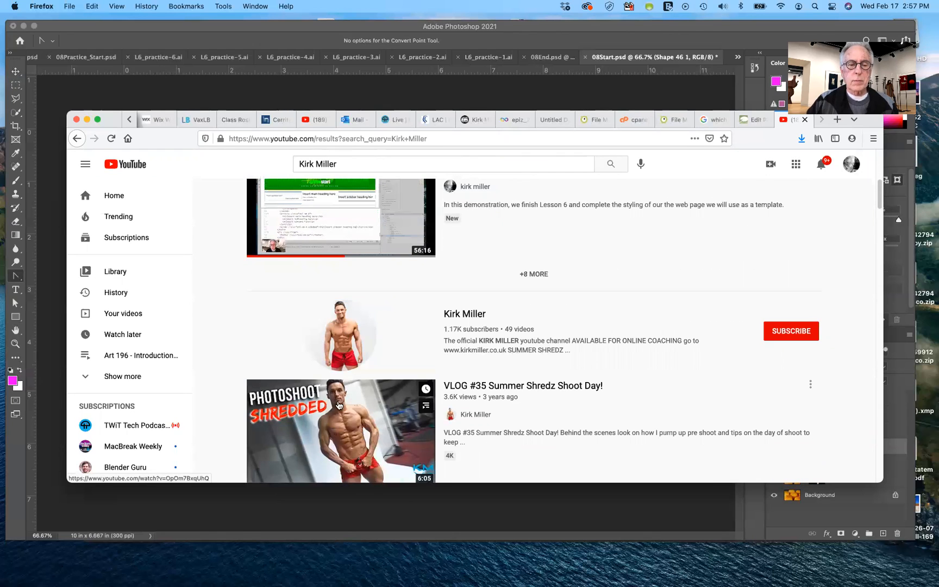
scroll(550, 348, "up", 6)
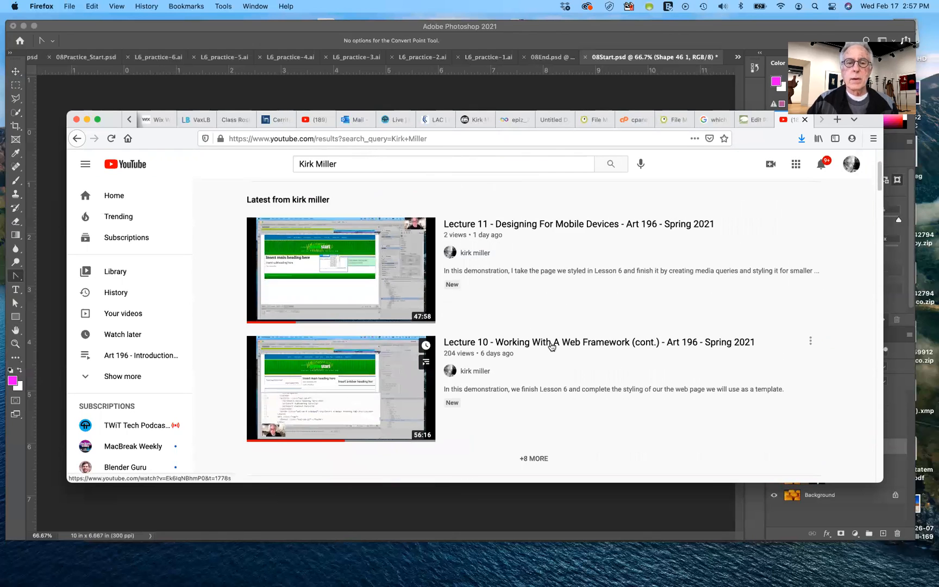
scroll(552, 347, "up", 1)
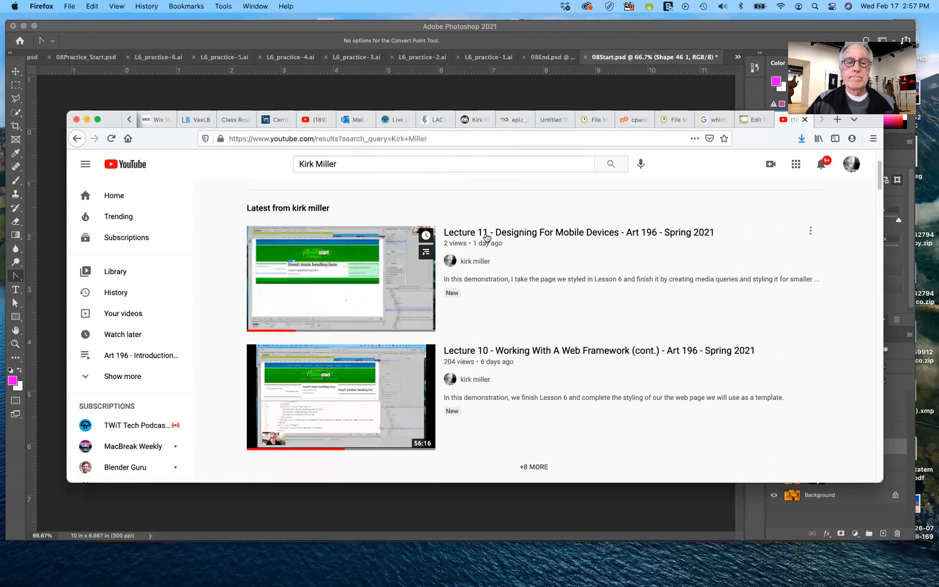
Open the video "Lecture 11 - Designing For Mobile Devices", pause it, and look over its description and comments area
left_click(403, 261)
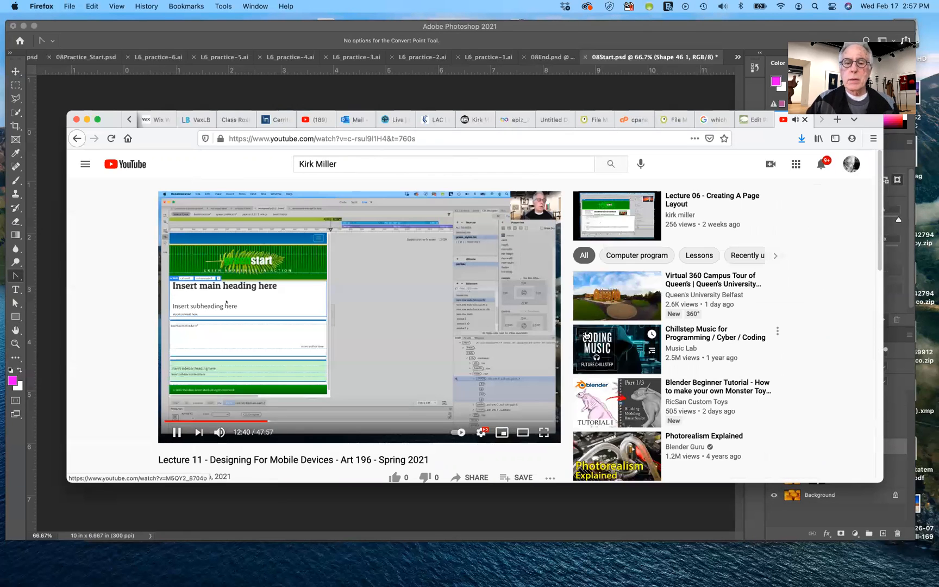
left_click(172, 435)
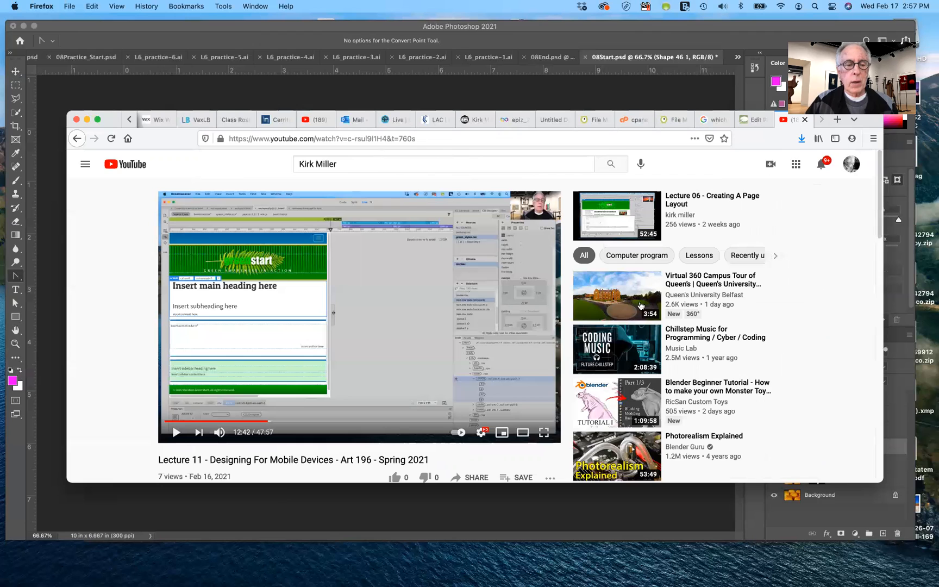
scroll(537, 331, "down", 3)
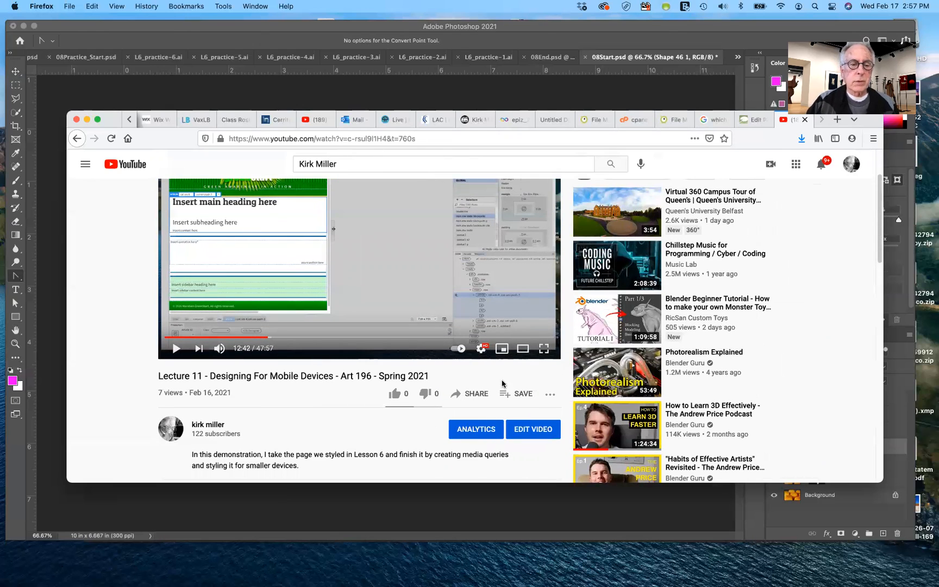
scroll(443, 353, "down", 3)
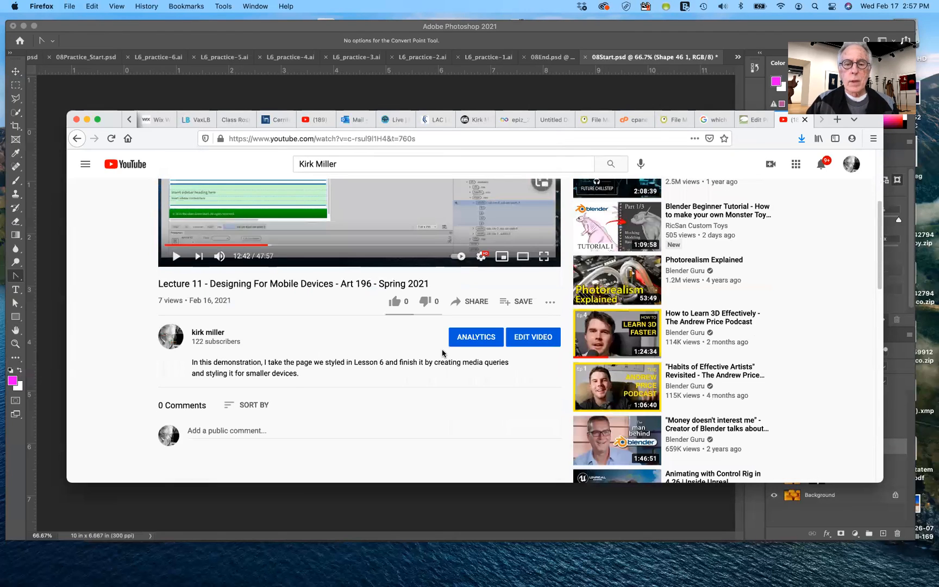
scroll(440, 352, "down", 2)
scroll(441, 353, "up", 6)
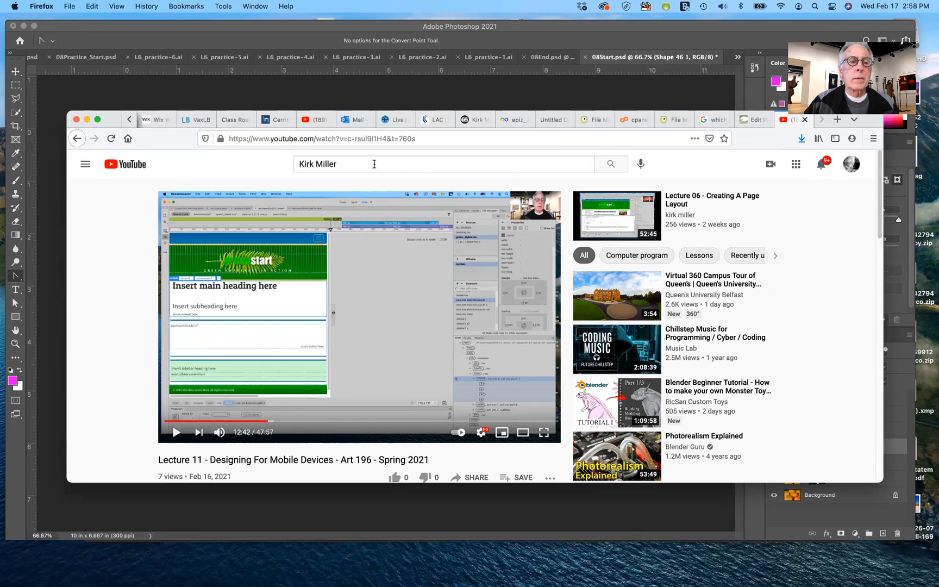
Go to the YouTube library and open the "Art 196 - Introduction to Web Design - Spring 2021" playlist
left_click(86, 165)
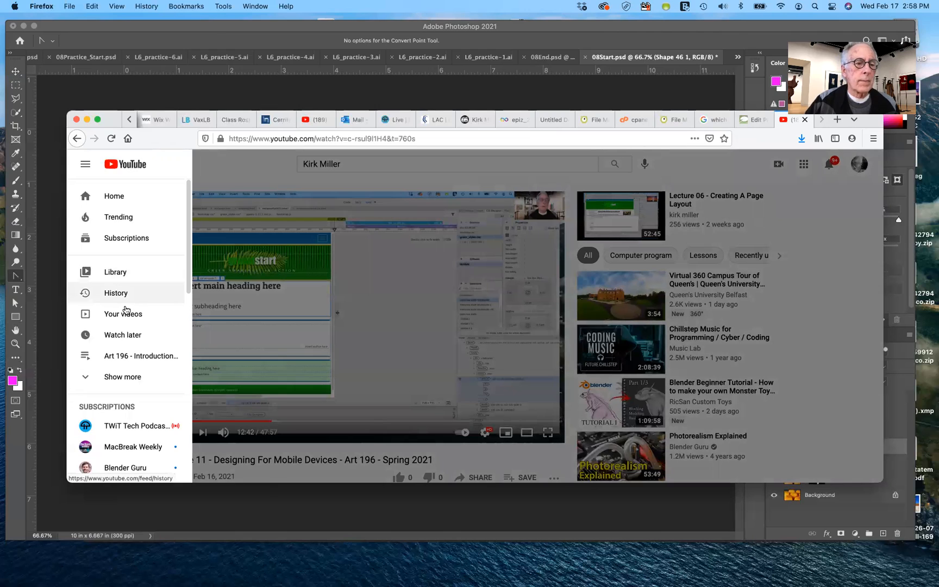
left_click(122, 272)
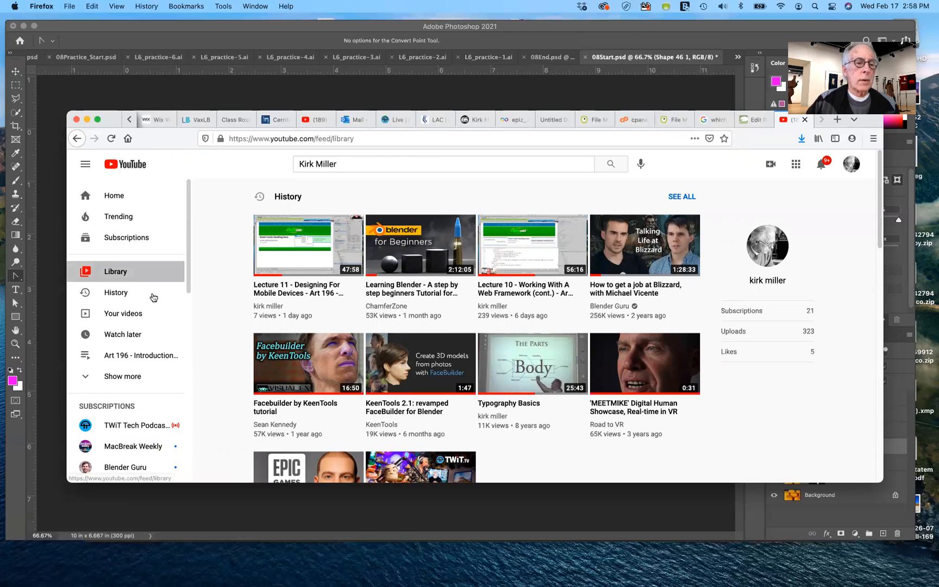
left_click(87, 355)
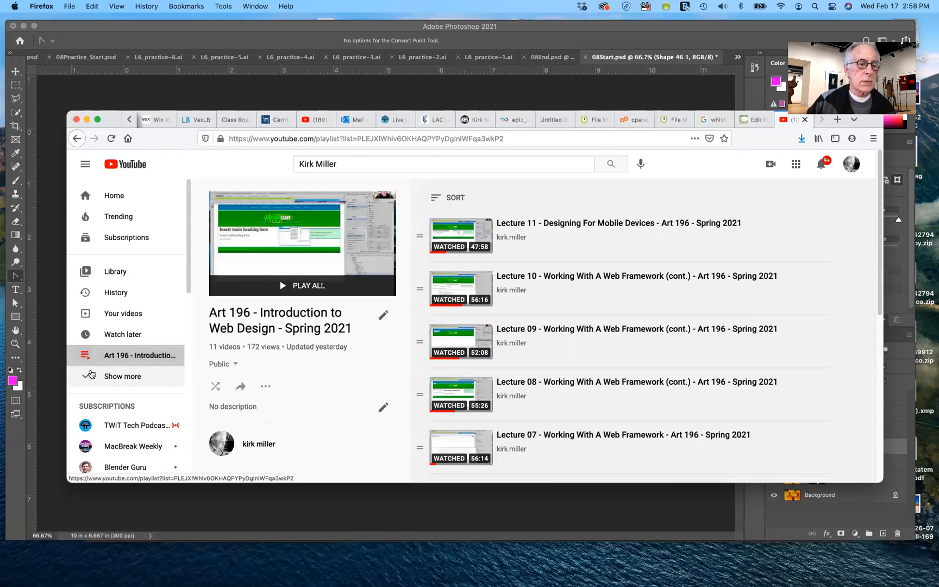
Expand the list of playlists and look through the lectures in "Art 192 & 192B - Photoshop/Digital Imaging - Spring 2021"
left_click(87, 377)
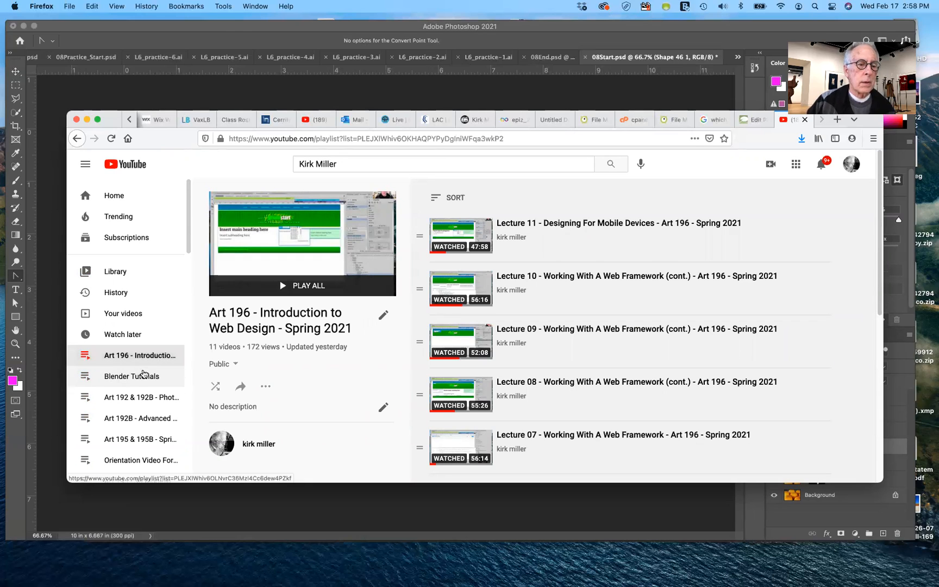
scroll(132, 367, "down", 2)
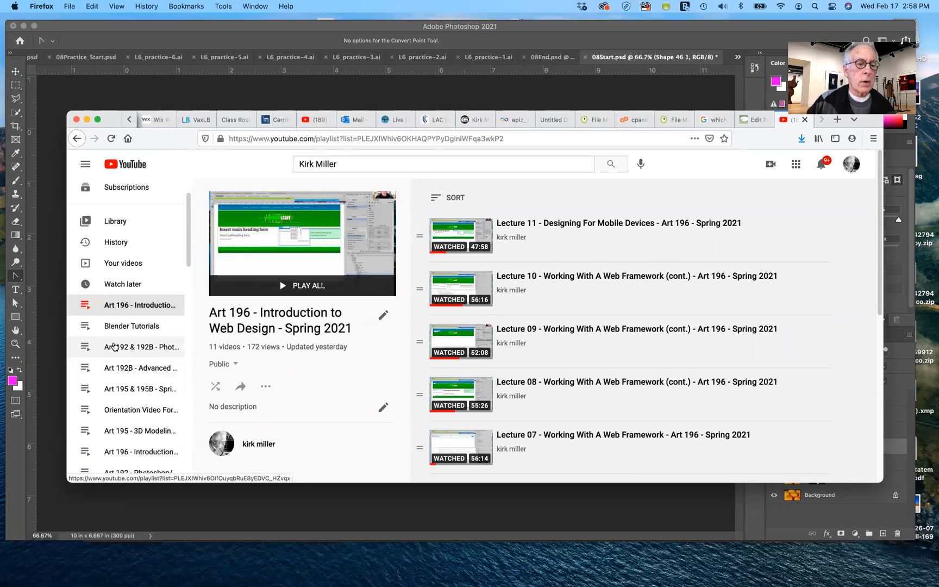
left_click(114, 348)
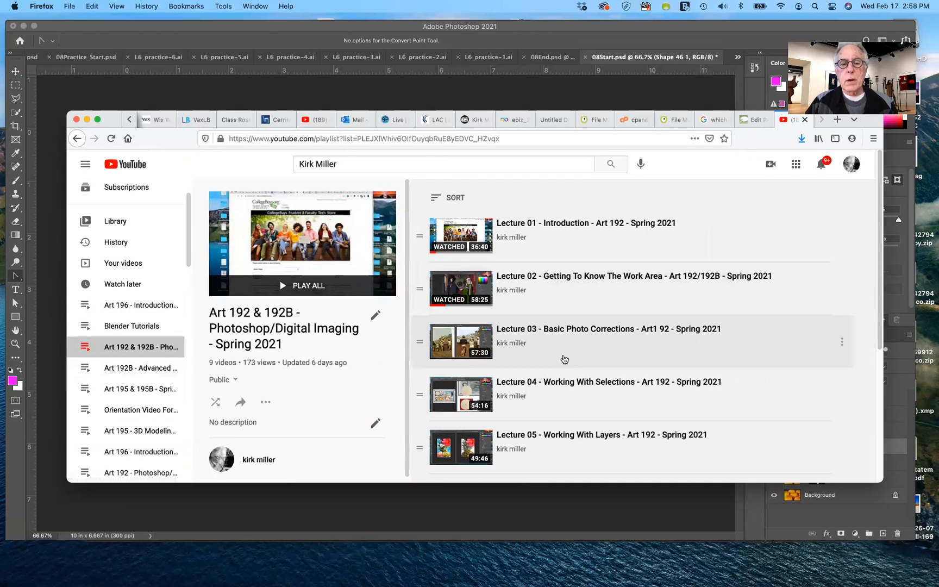
scroll(563, 359, "down", 5)
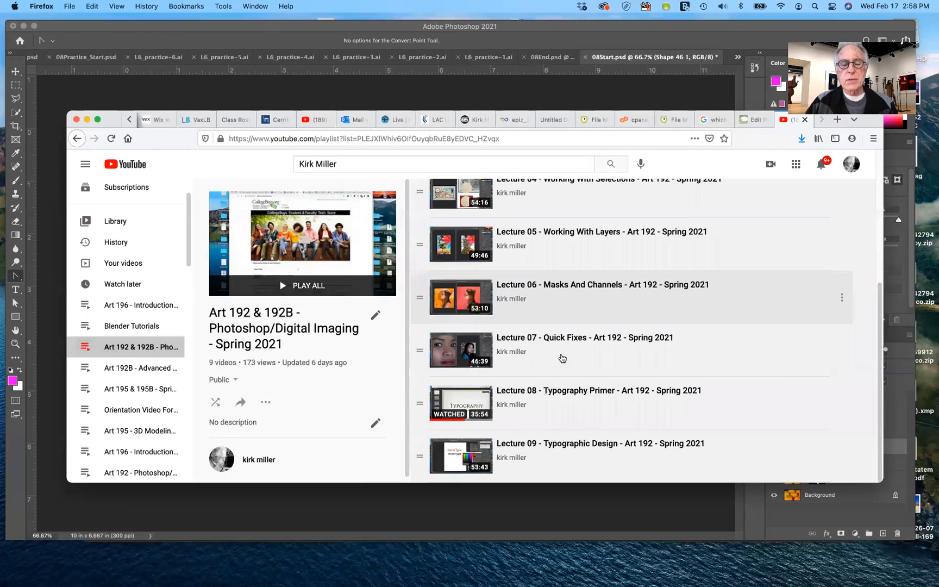
scroll(561, 357, "up", 5)
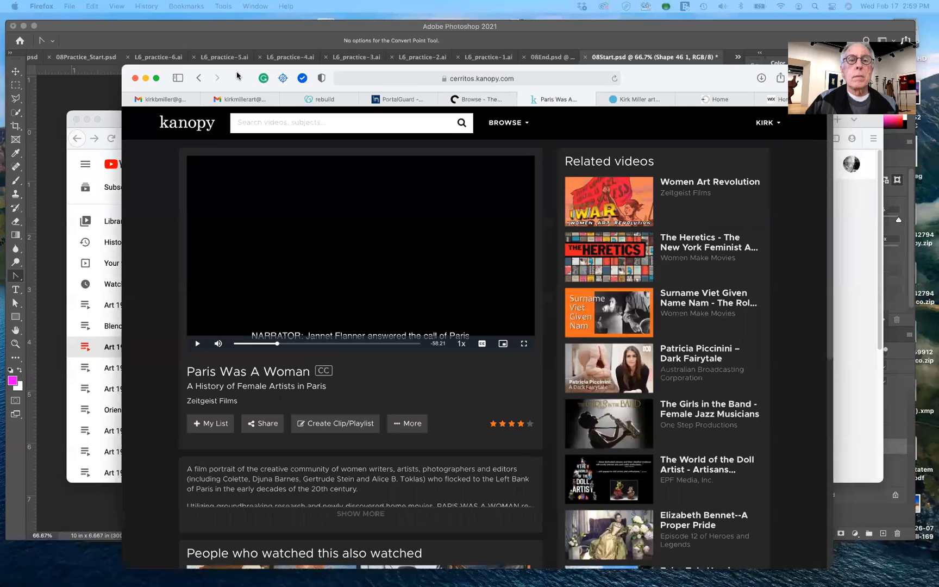
Find the already open Canvas page with the ART192 course's Roll Call among the Firefox pages
left_click_drag(237, 73, 237, 72)
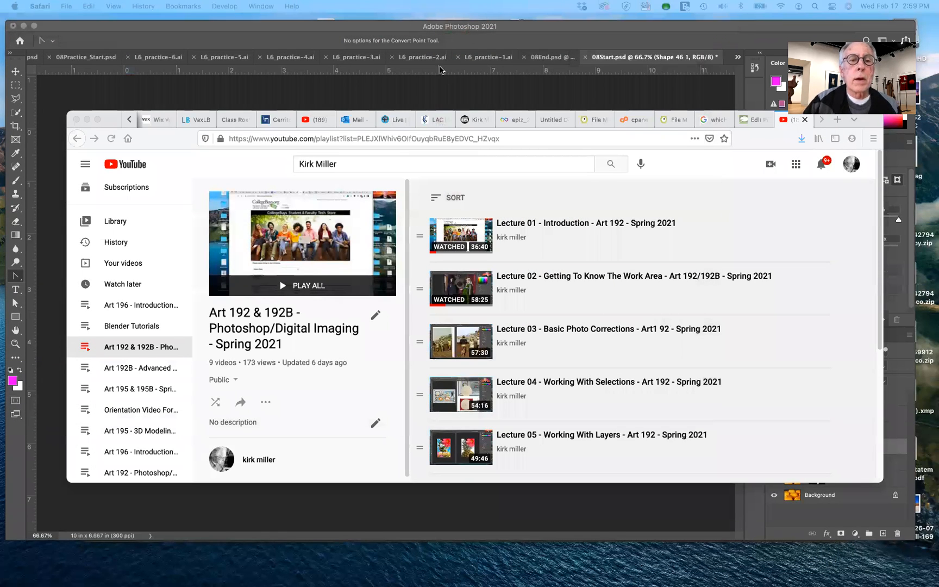
left_click(270, 119)
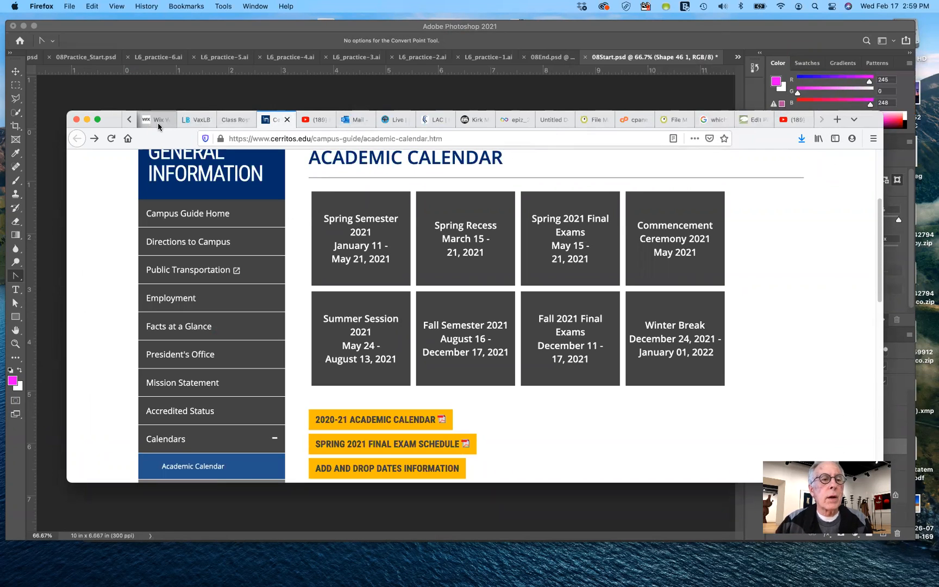
left_click(128, 120)
left_click(129, 119)
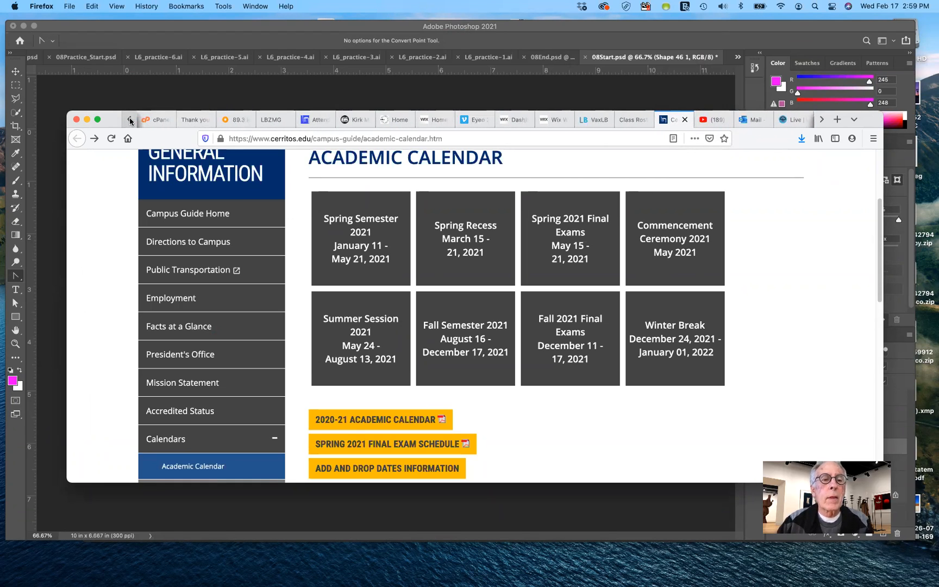
left_click(316, 120)
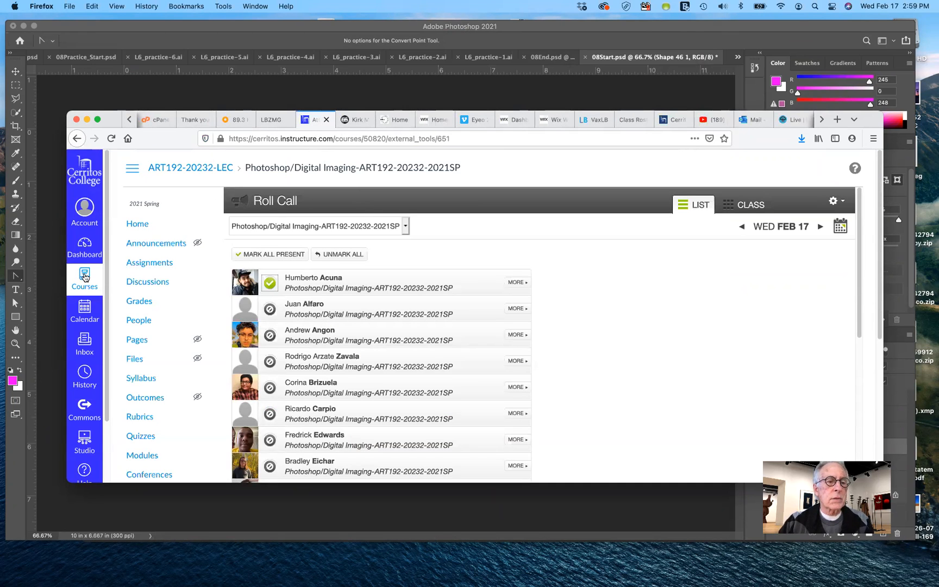
left_click(85, 277)
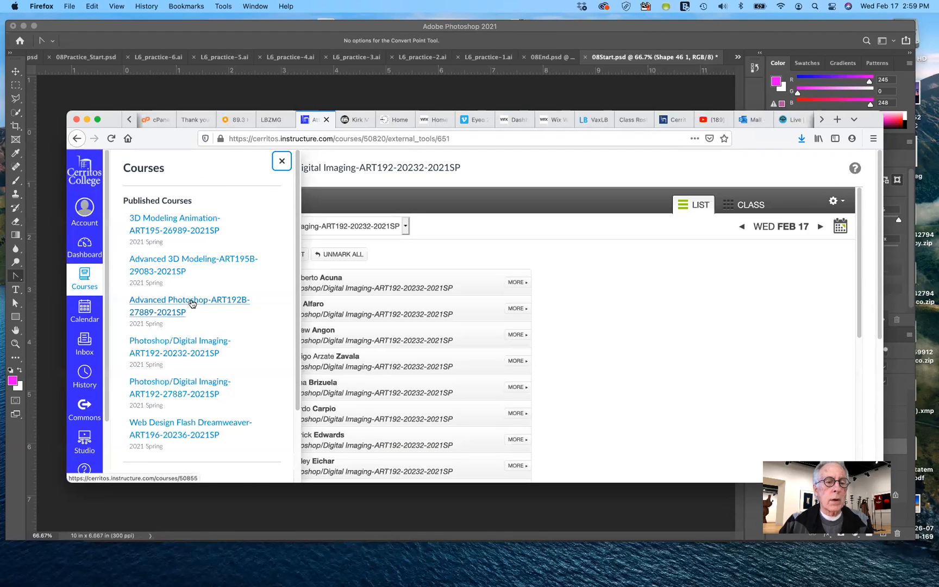
left_click(201, 343)
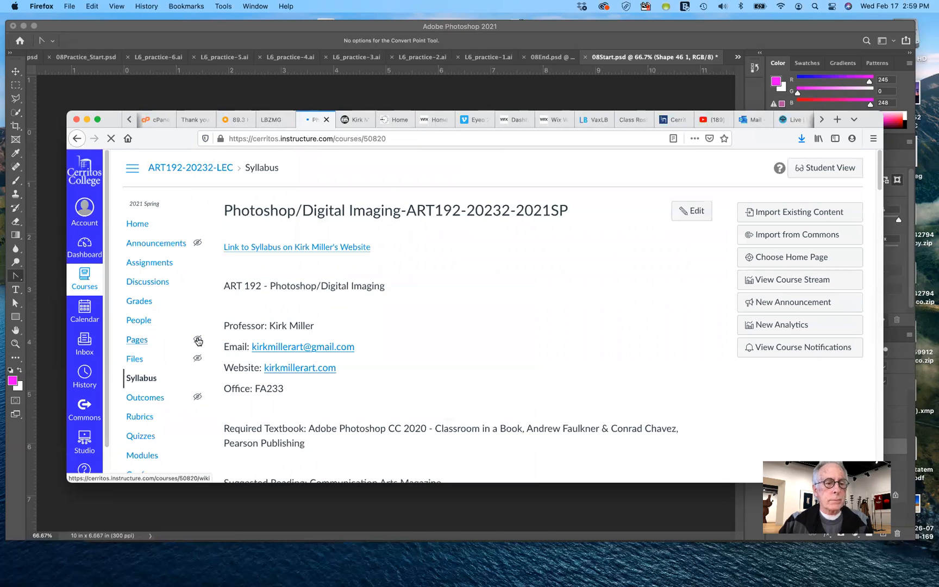
scroll(155, 442, "down", 1)
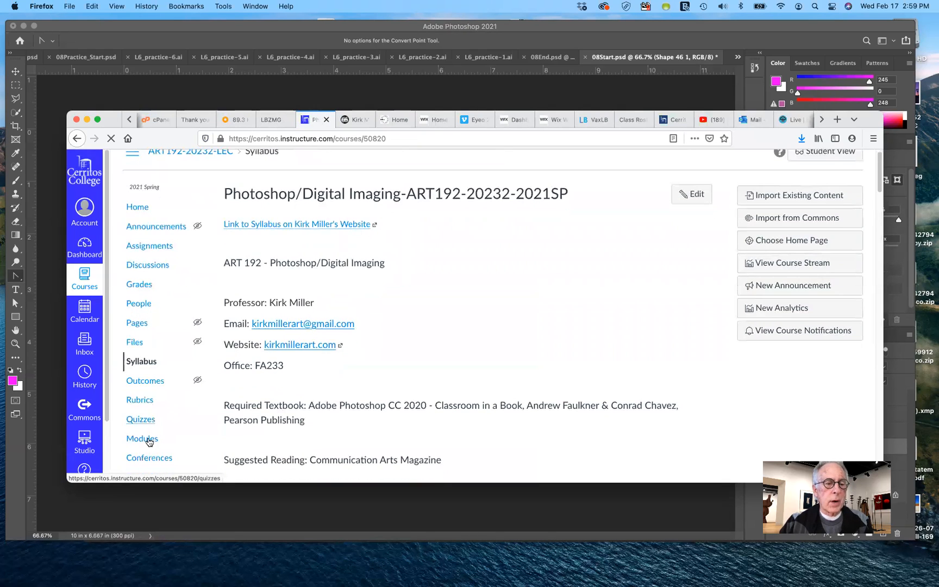
left_click(149, 442)
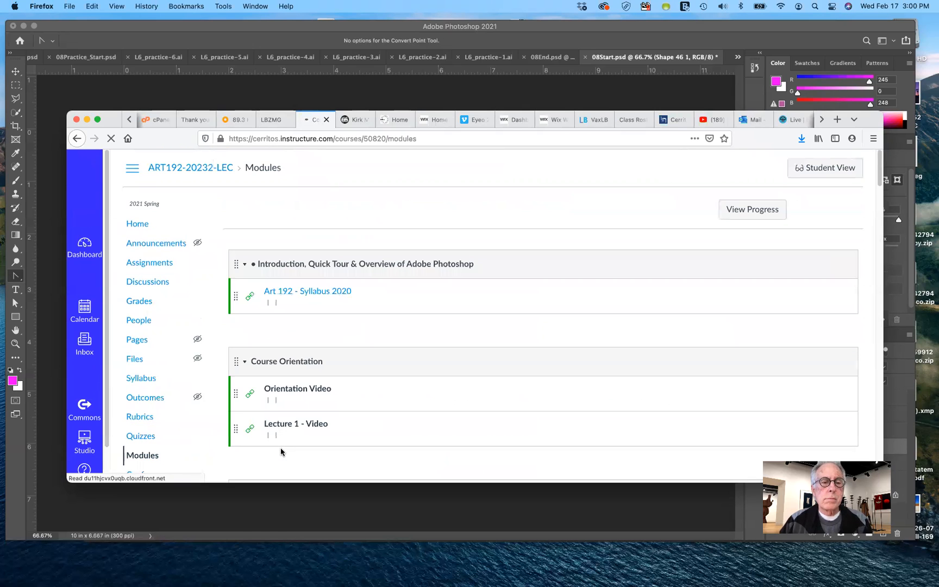
Find the Typographic Design module, view its "Lecture 8 -Video" page, and return to the module list
scroll(429, 416, "down", 5)
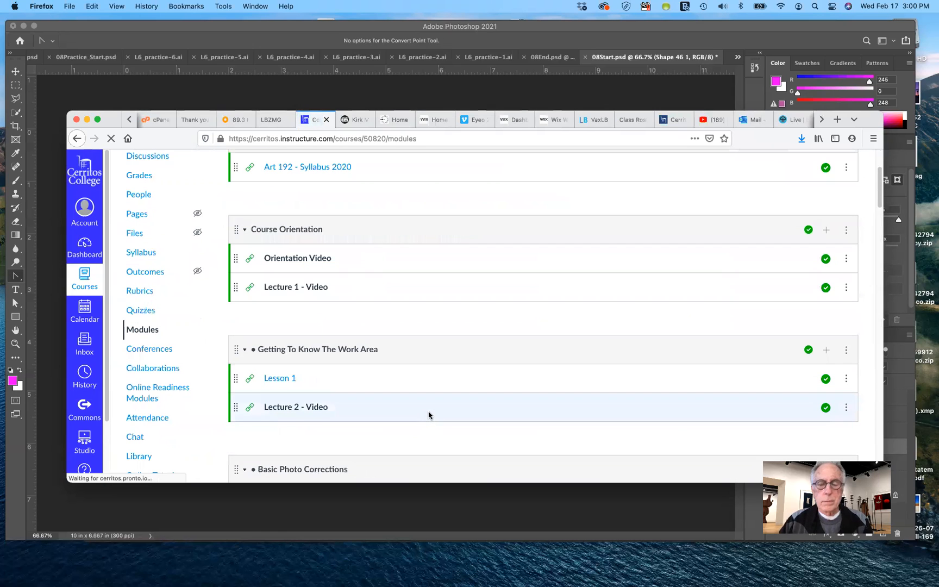
scroll(433, 408, "down", 10)
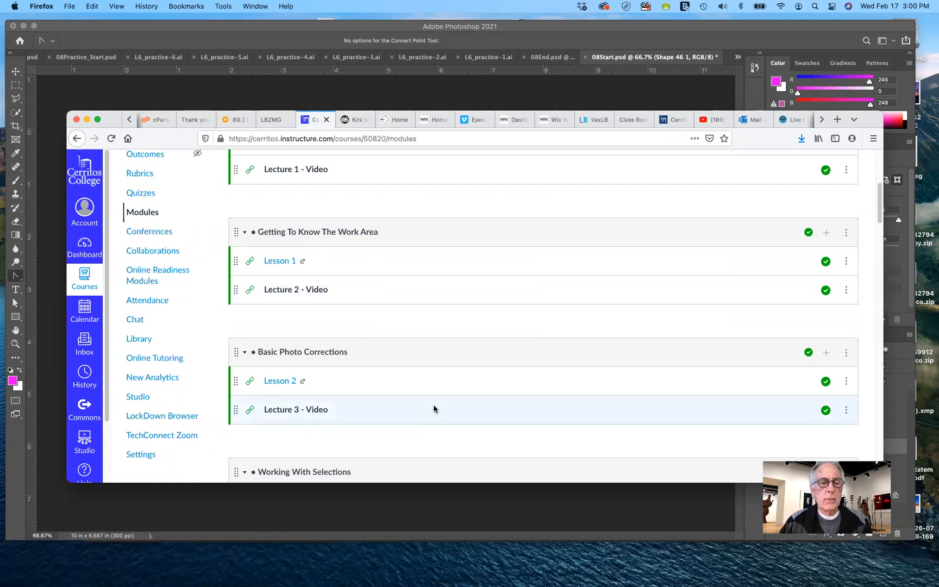
scroll(434, 409, "down", 10)
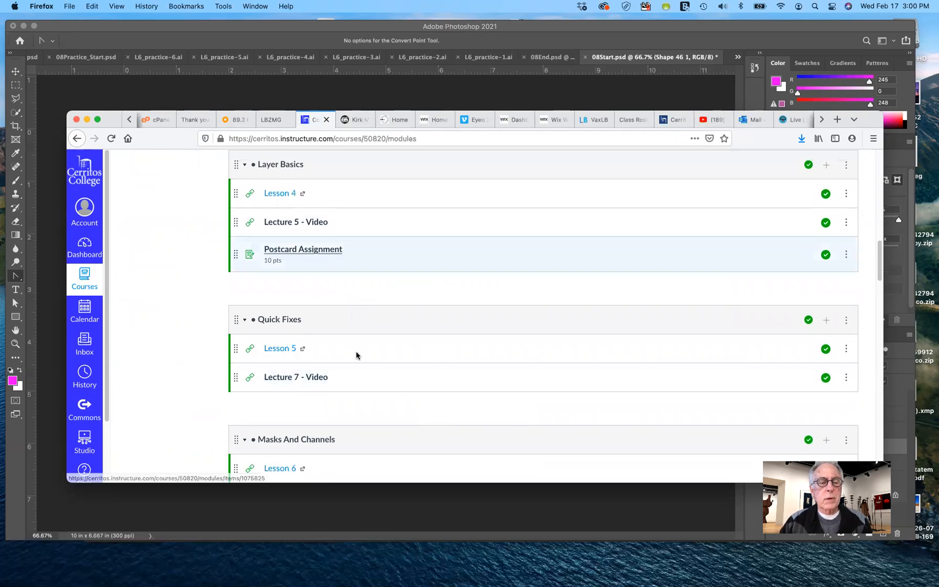
scroll(300, 344, "down", 3)
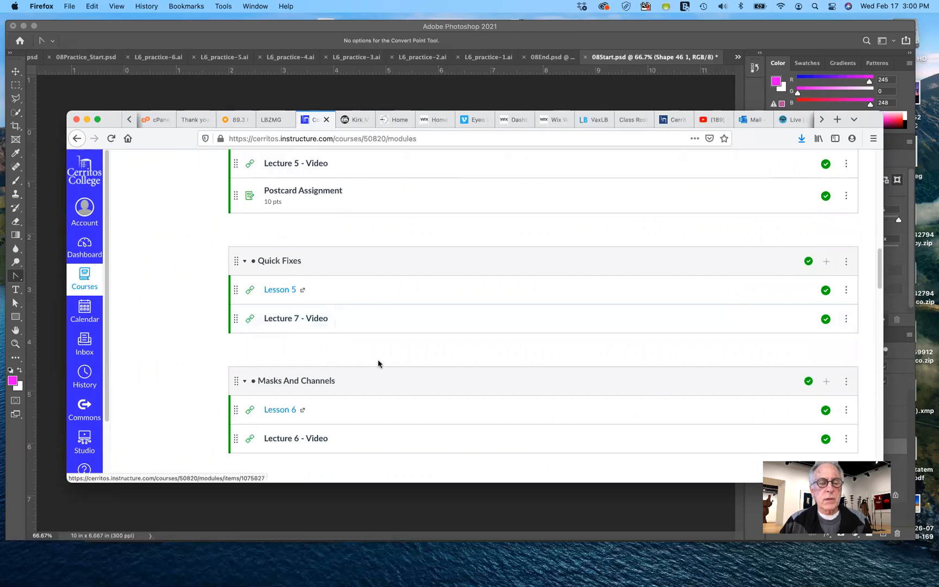
scroll(380, 359, "down", 3)
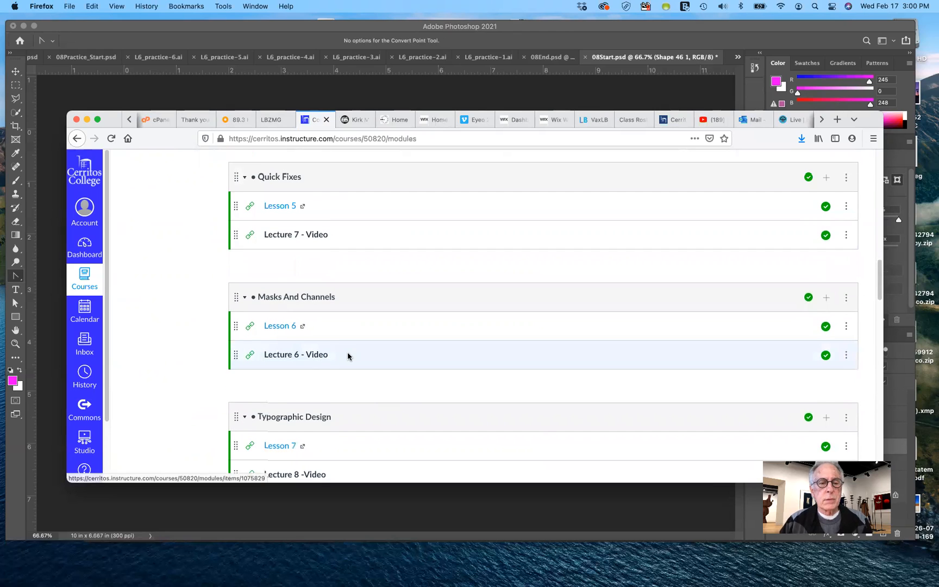
scroll(347, 352, "down", 1)
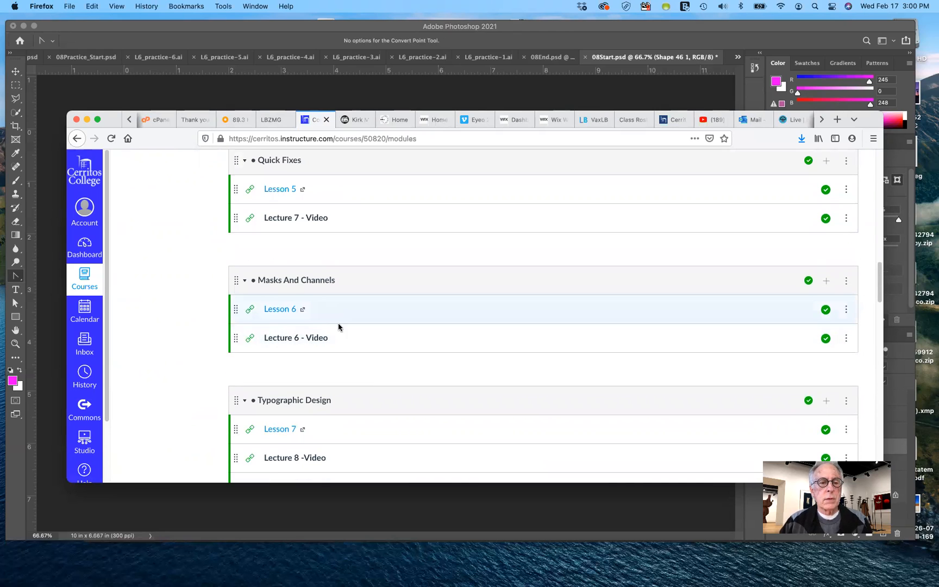
scroll(337, 343, "down", 3)
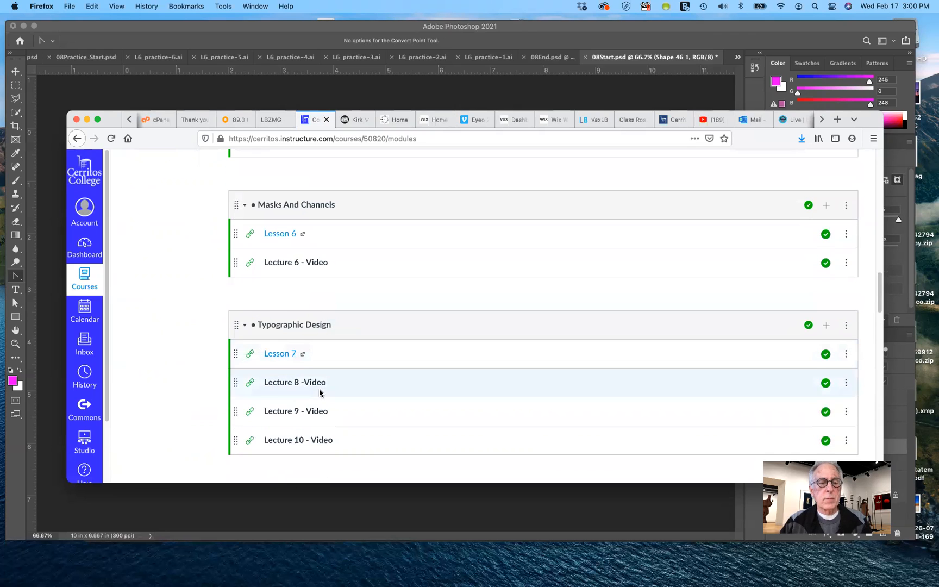
scroll(320, 387, "down", 3)
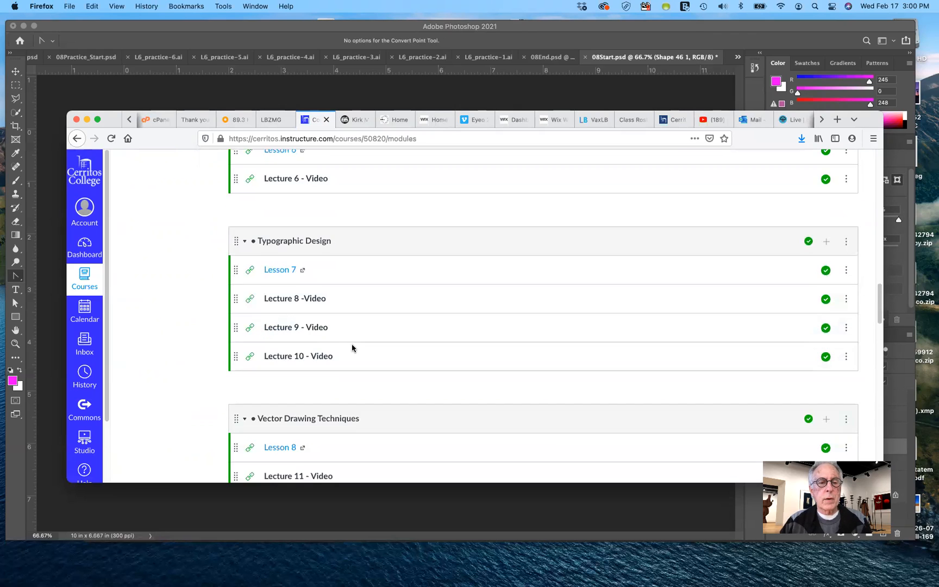
left_click(287, 299)
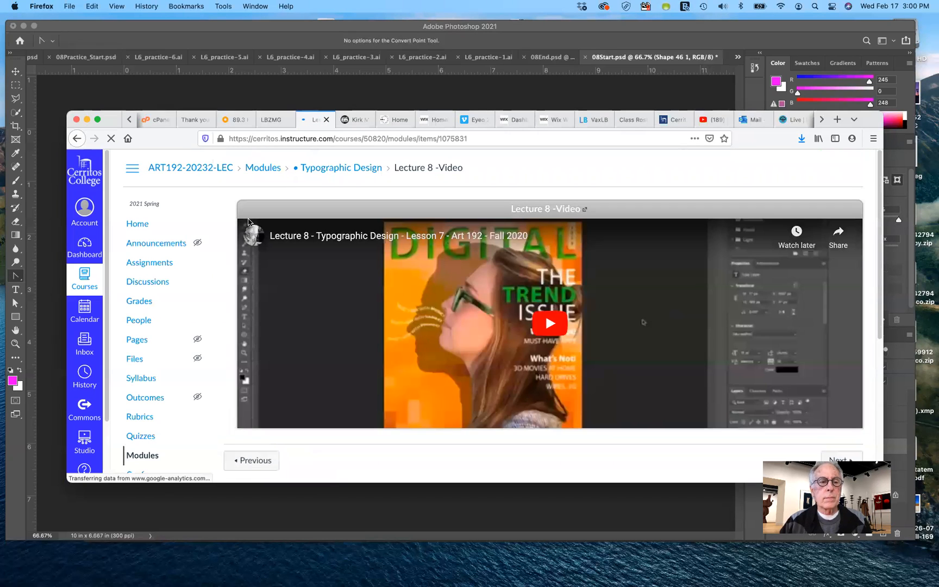
left_click(77, 138)
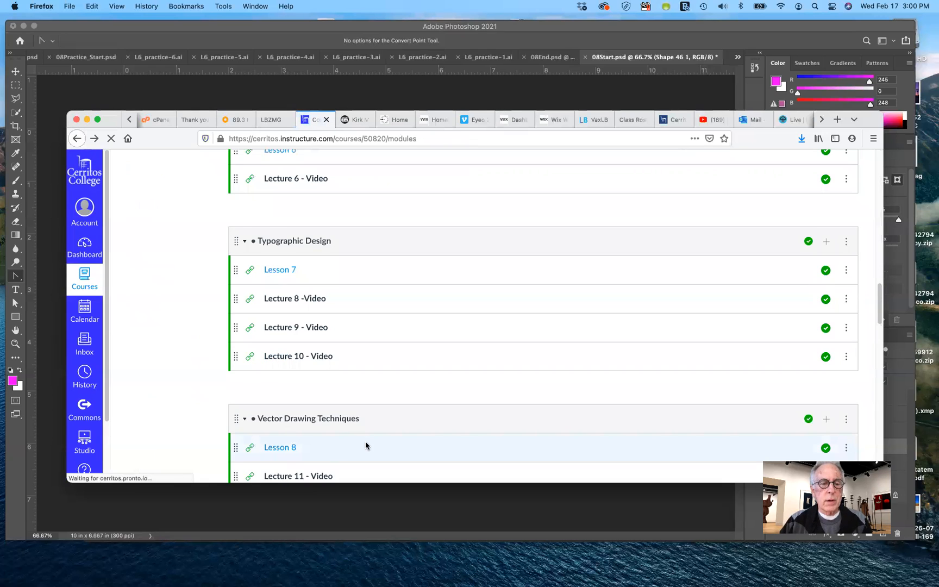
View the "Lecture 9 - Video" page in the Typographic Design module, then go back to the module list
scroll(357, 429, "down", 2)
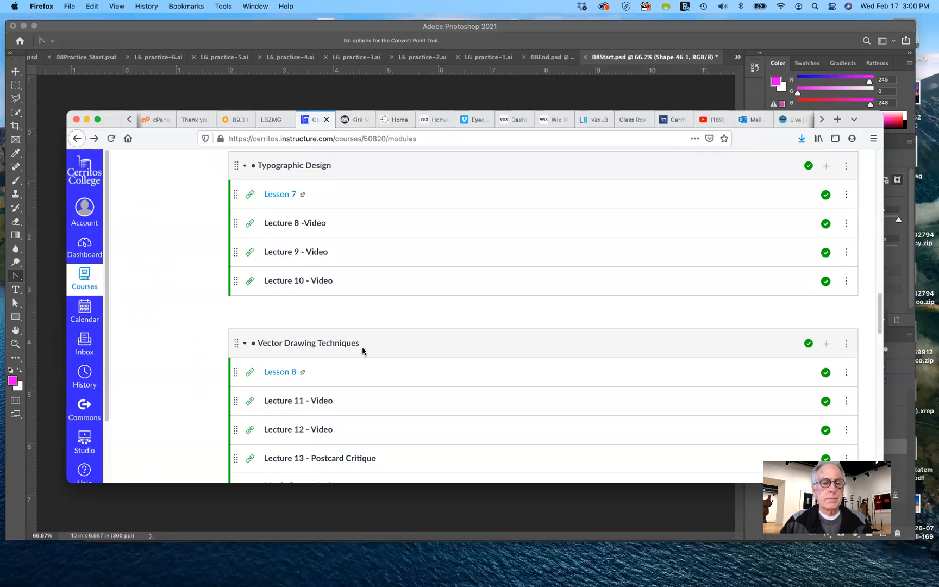
scroll(362, 350, "down", 2)
scroll(310, 287, "up", 1)
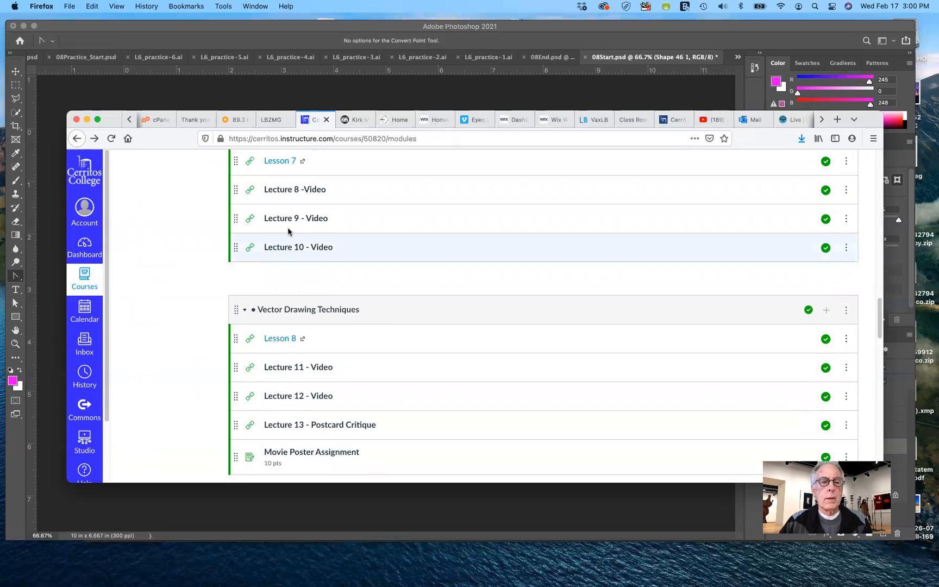
left_click(286, 219)
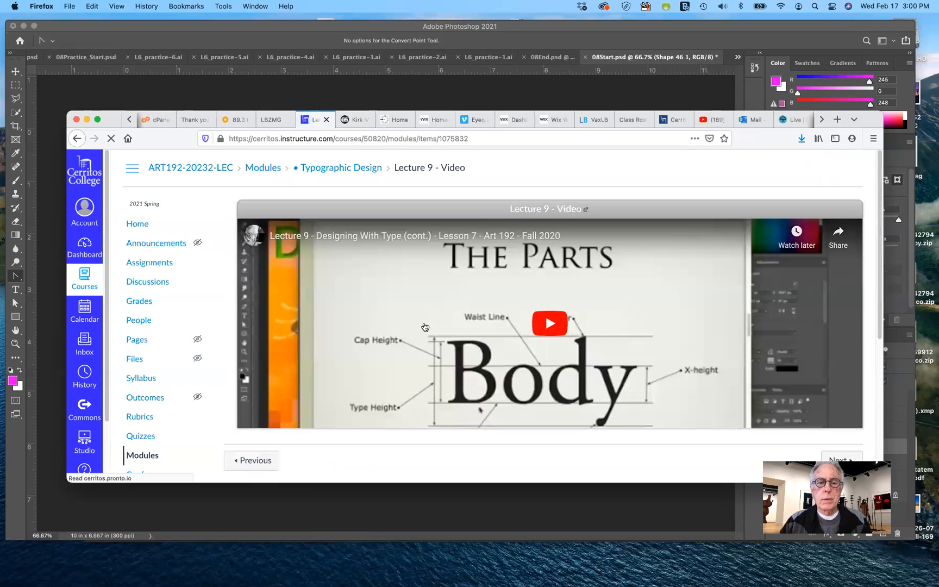
left_click(78, 139)
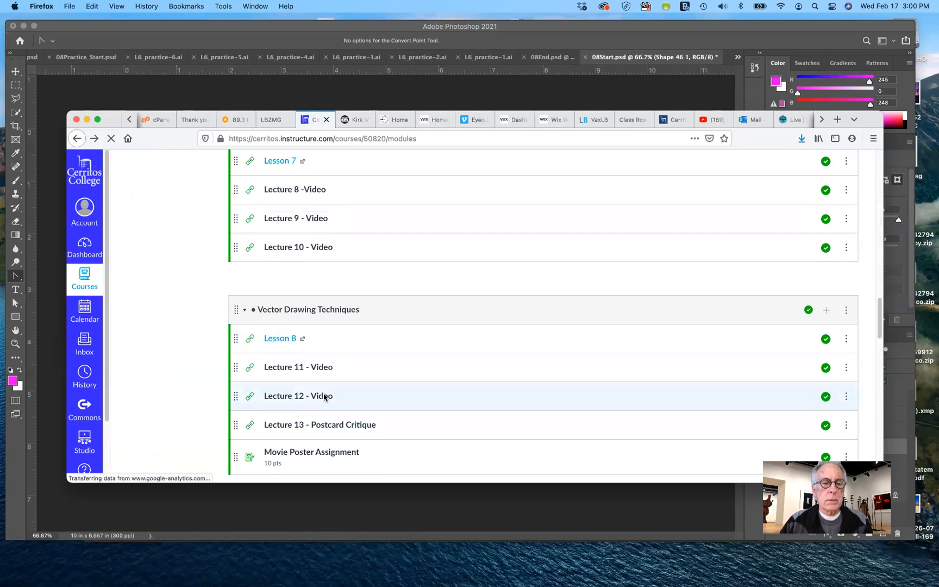
Look through the modules up to Advanced Compositing and open "Lecture 11 - Video" under Vector Drawing Techniques
scroll(326, 402, "down", 3)
scroll(332, 392, "down", 4)
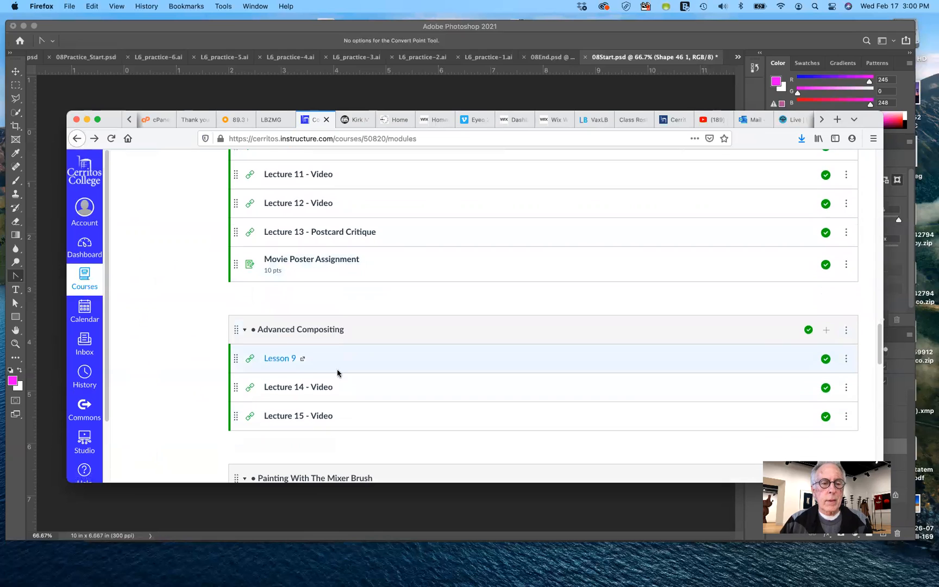
scroll(337, 365, "down", 2)
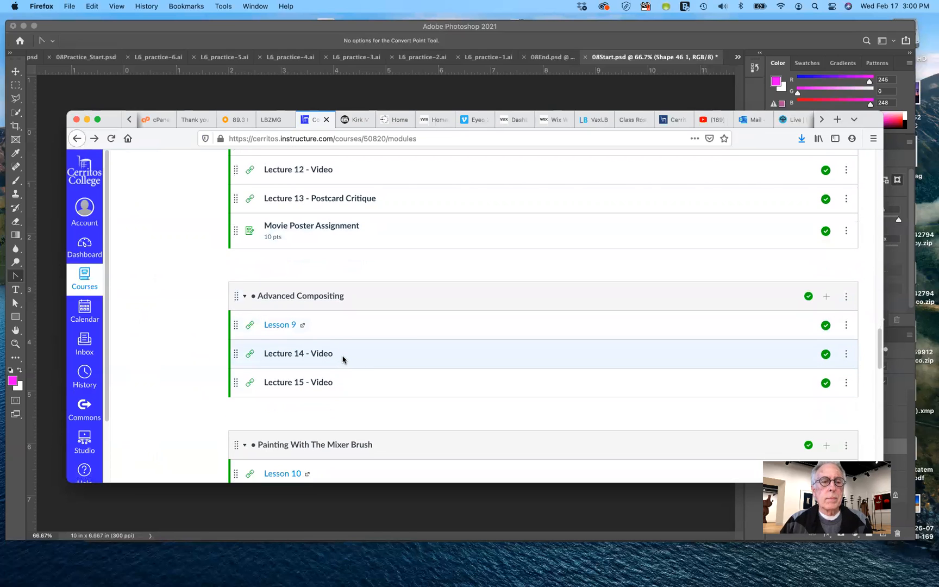
scroll(342, 362, "up", 5)
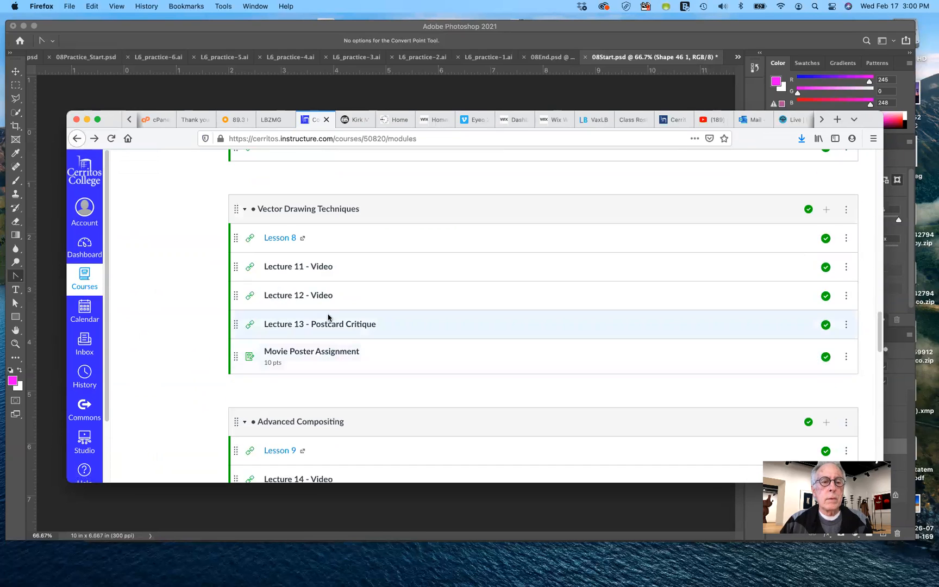
left_click(283, 268)
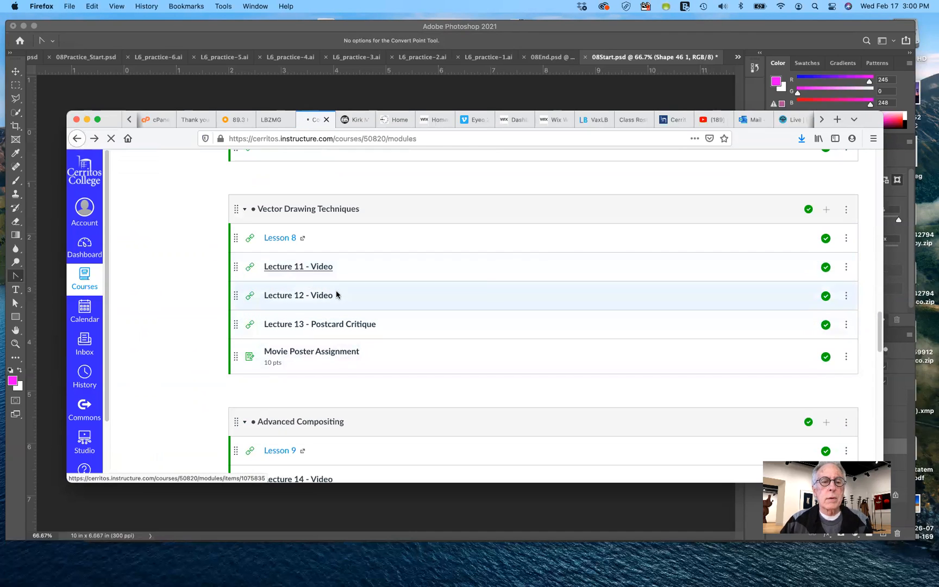